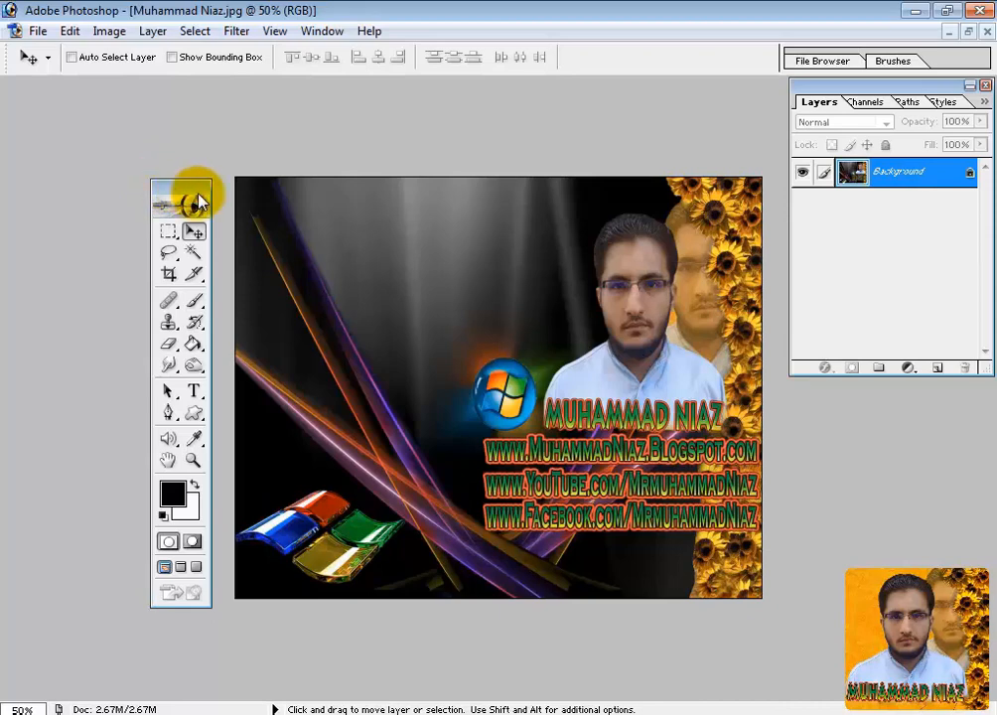
Collapse the toolbox to its header and expand it again.
double_click(192, 191)
double_click(191, 191)
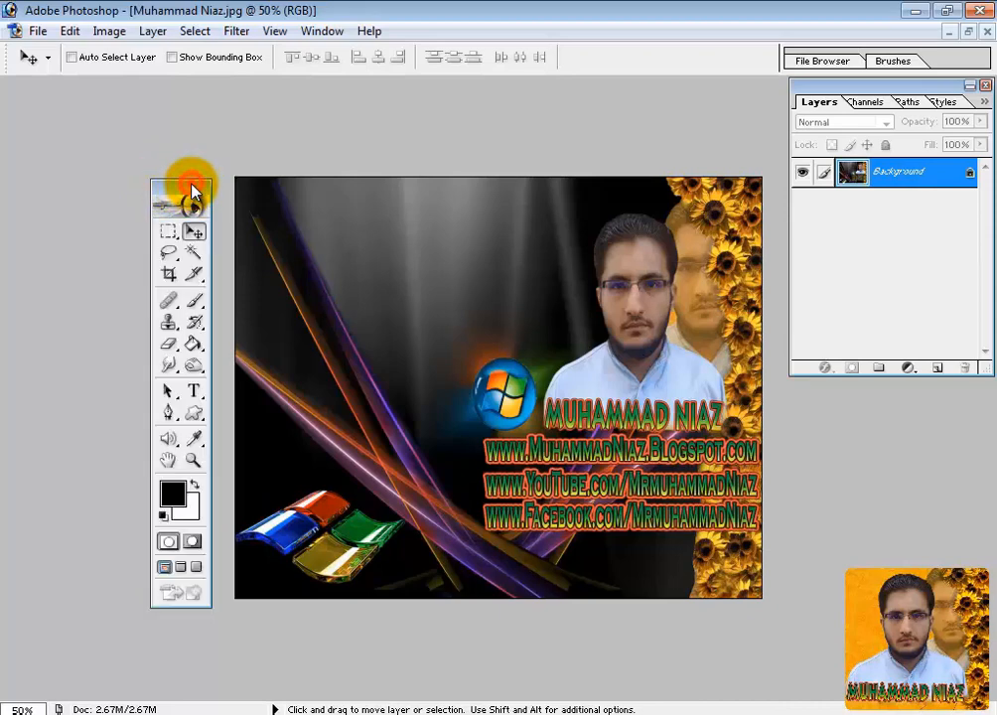
double_click(191, 190)
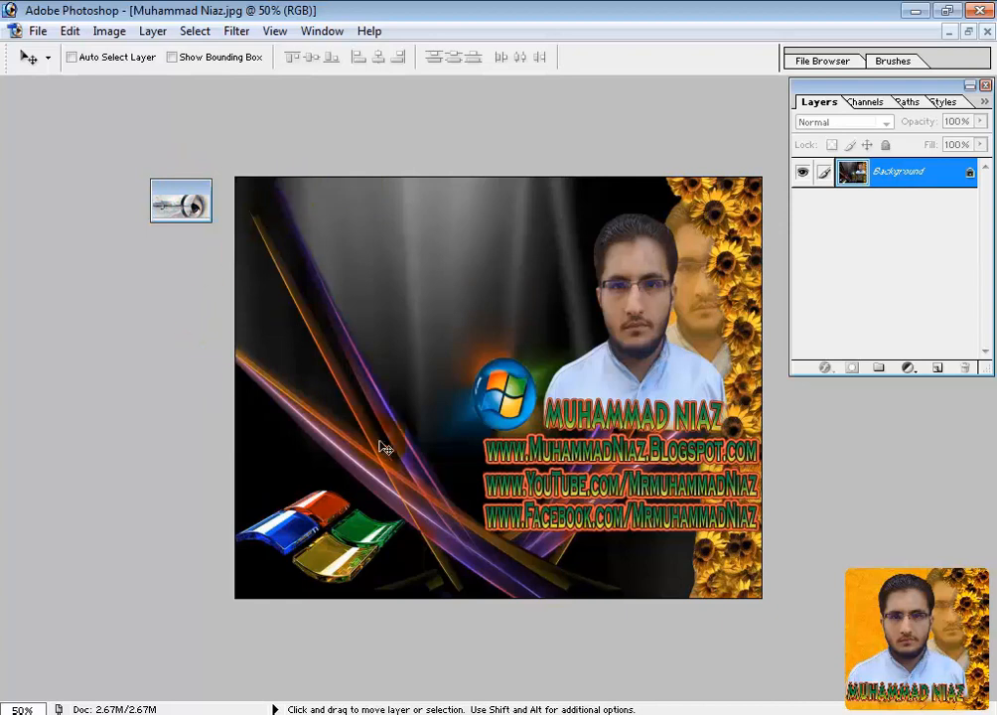
double_click(191, 199)
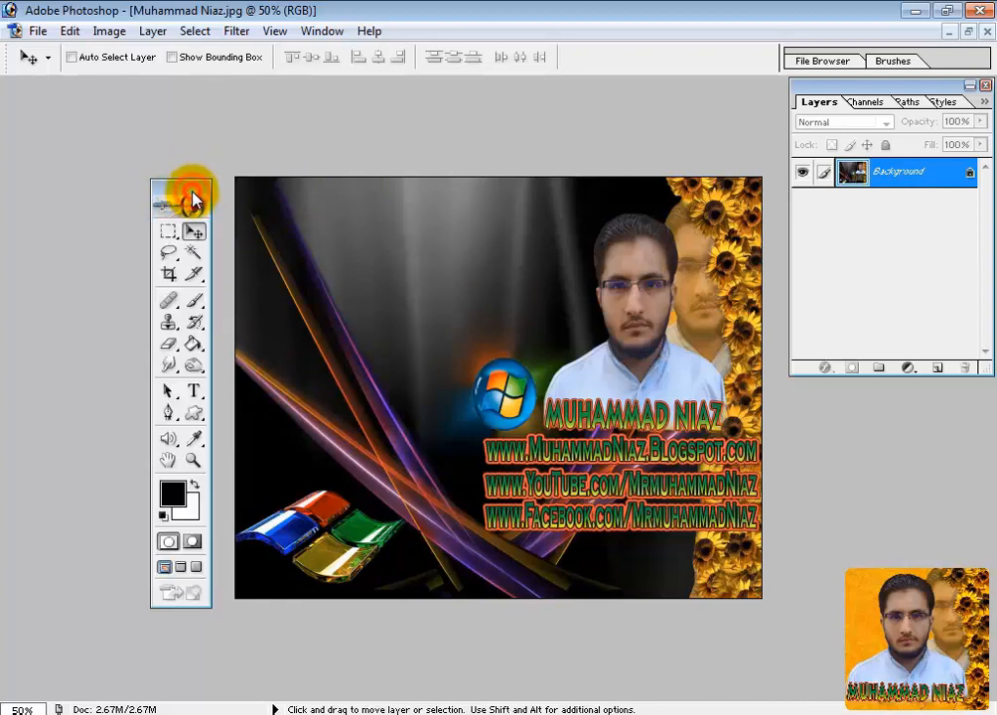
Display the Lasso tool variants with the Lasso tool selected, and collapse and restore the toolbox once more.
left_click(169, 252)
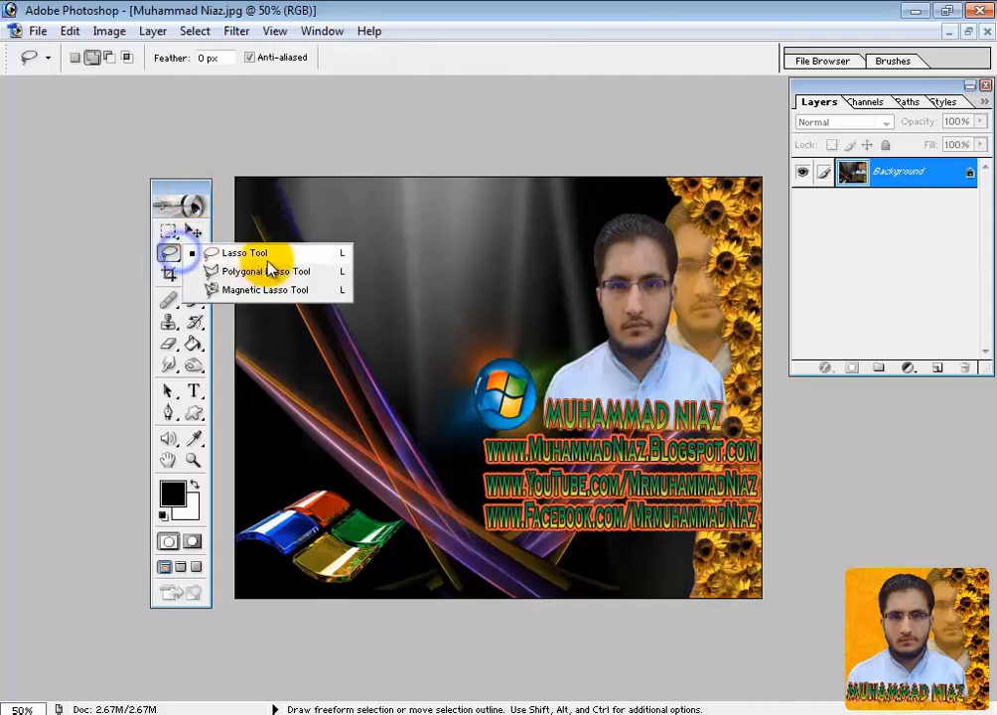
left_click(169, 252)
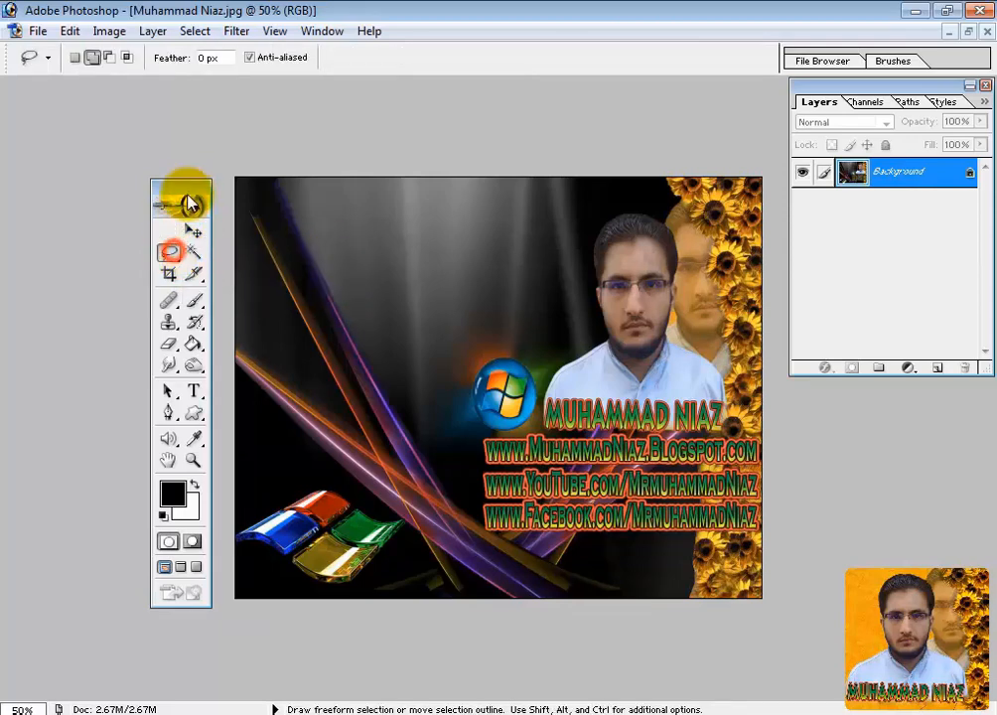
double_click(191, 199)
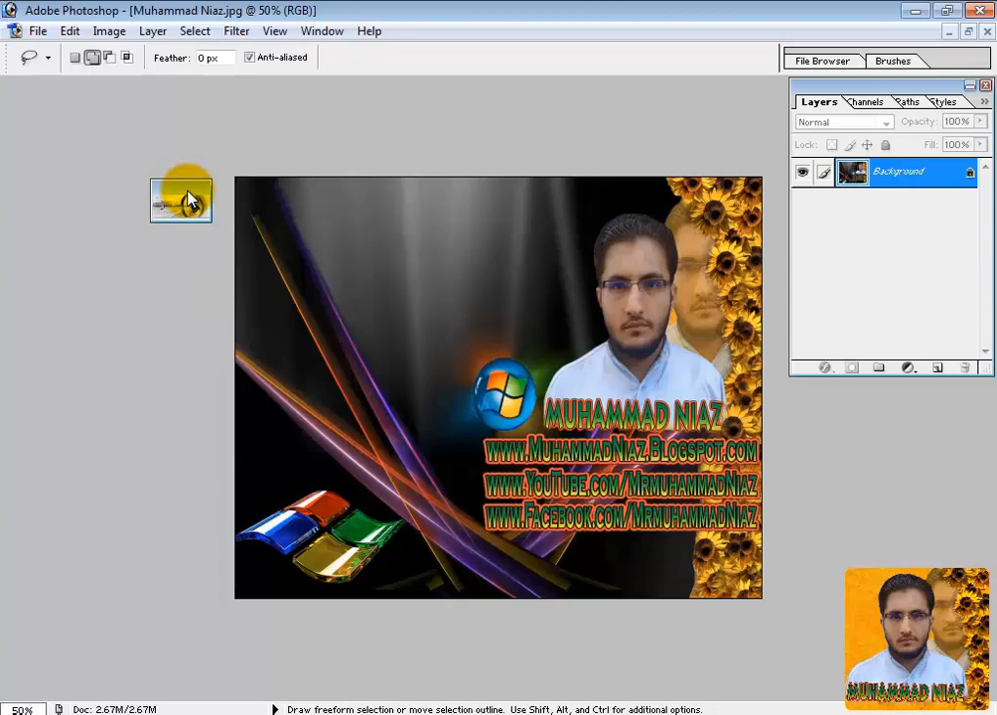
double_click(191, 199)
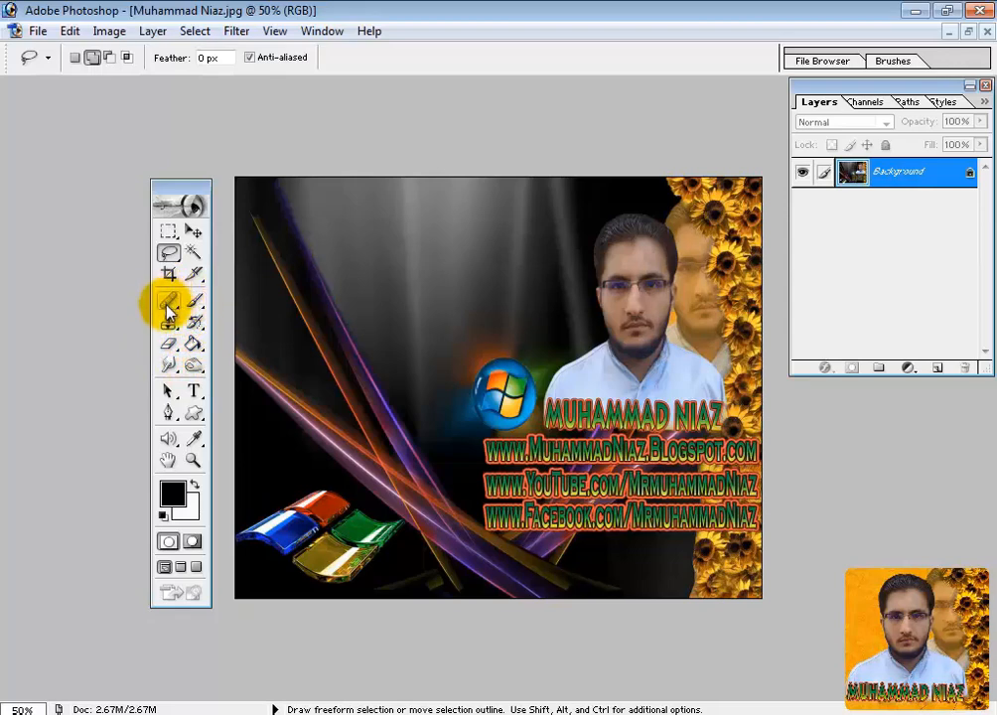
Activate the Custom Shape tool and switch to the Type tool.
left_click(198, 414)
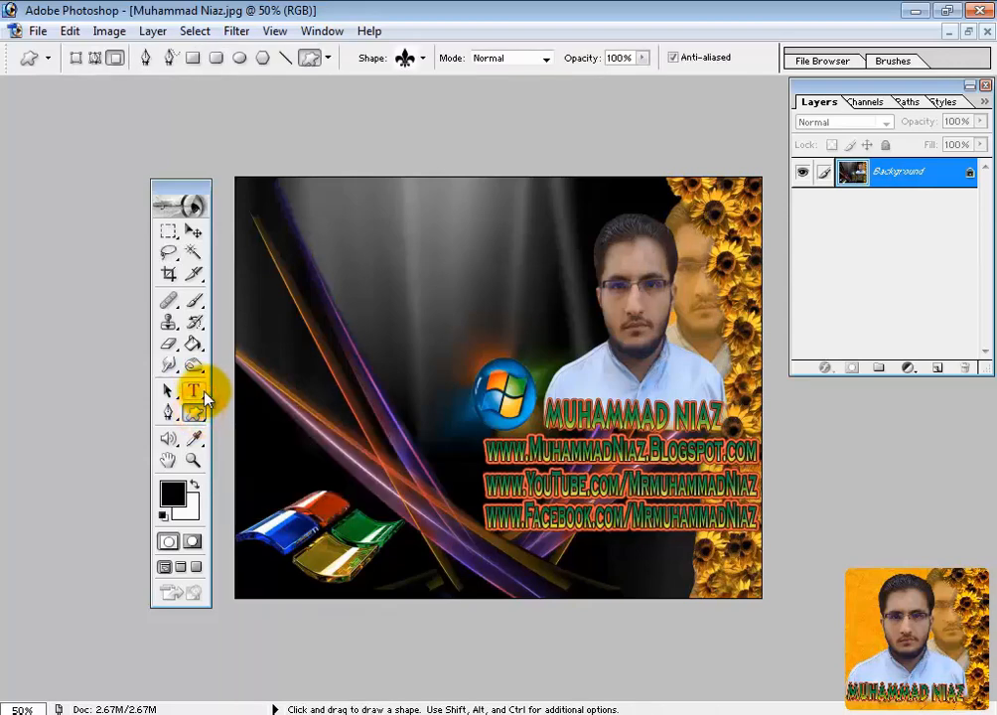
left_click(204, 396)
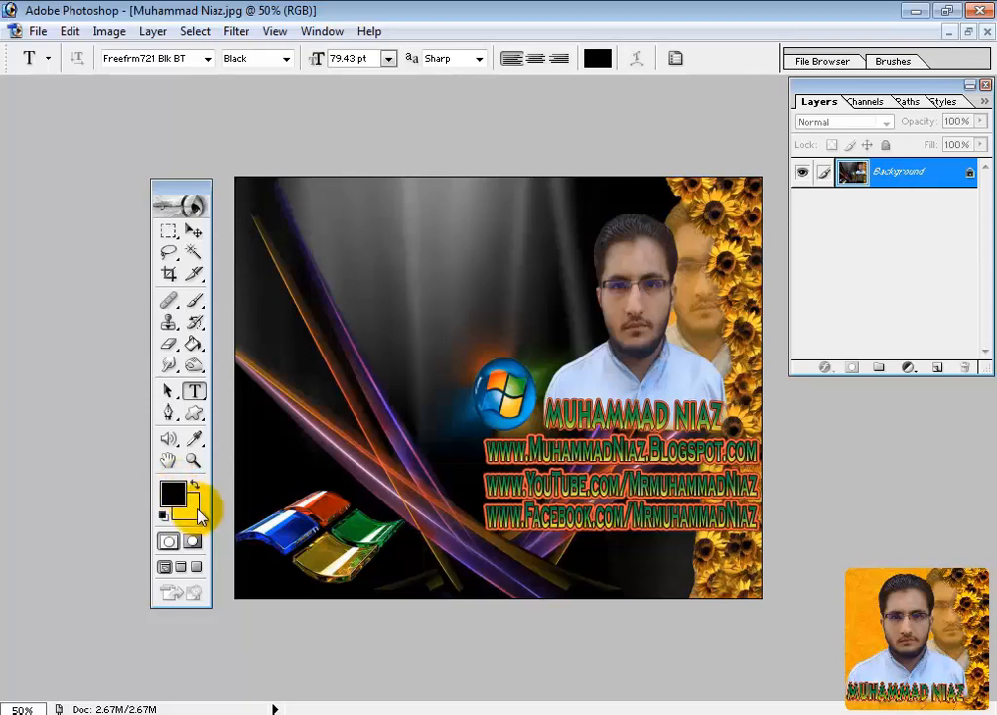
Preview the image in the full screen modes, with and without menu bar, and return to standard screen mode.
left_click(186, 568)
left_click(196, 571)
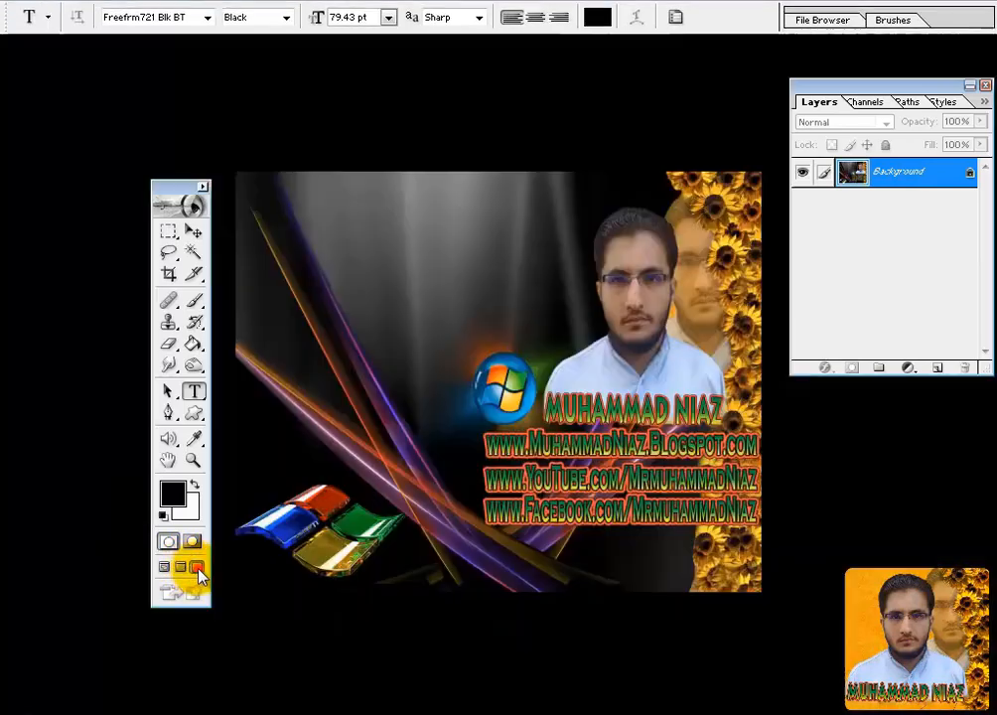
left_click(179, 568)
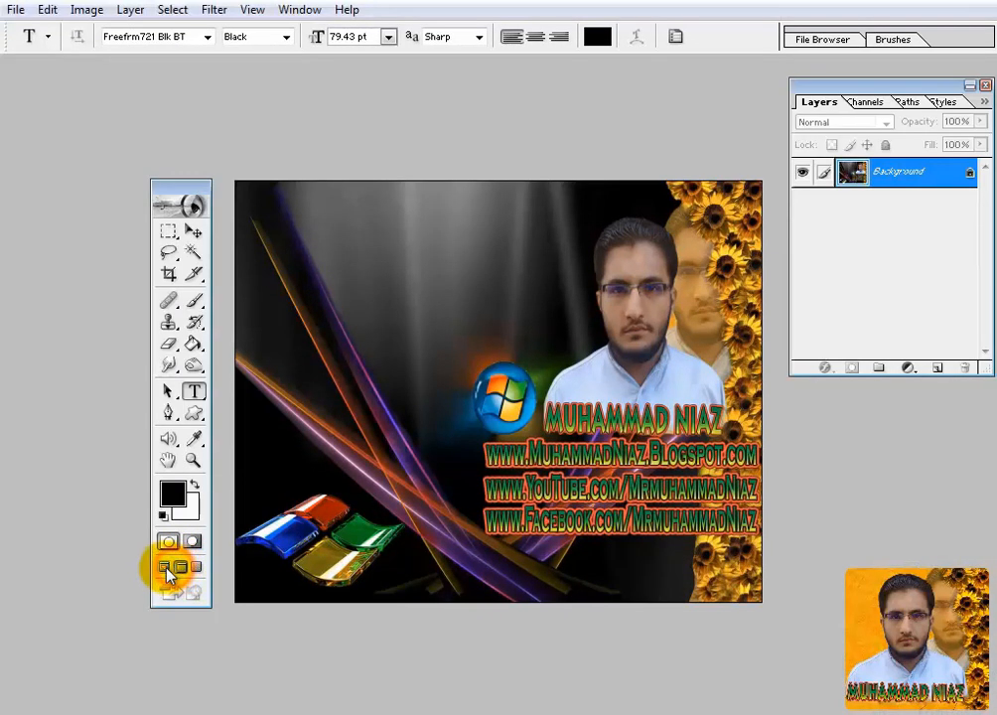
left_click(165, 568)
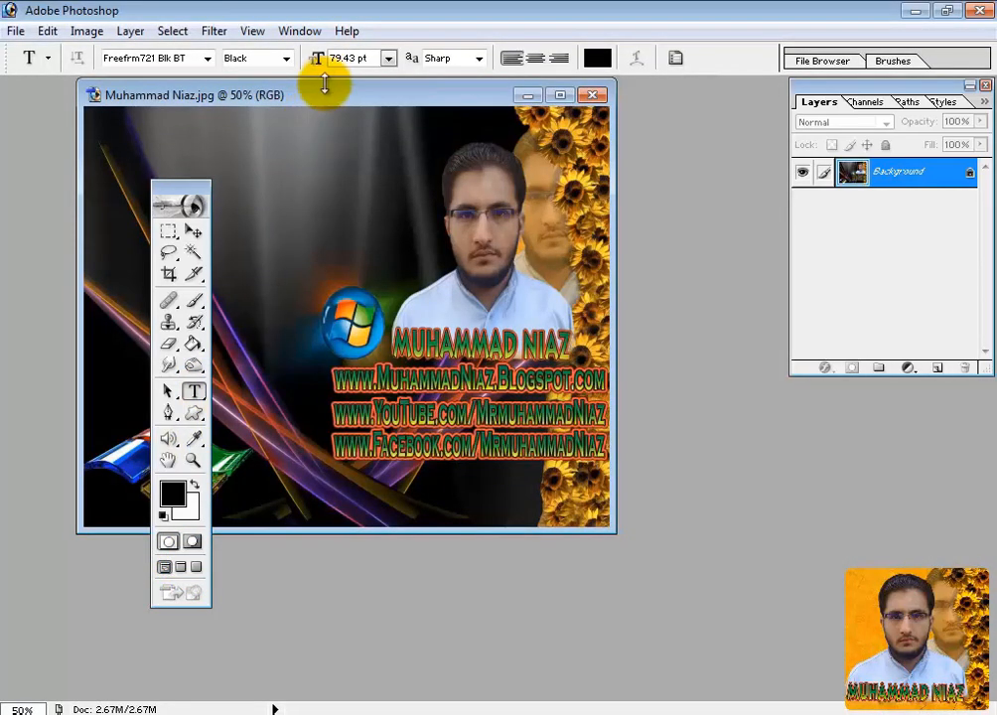
Reposition the image window and the toolbox, with the toolbox in the workspace's upper-left corner, and maximize the image window.
left_click_drag(327, 91, 479, 102)
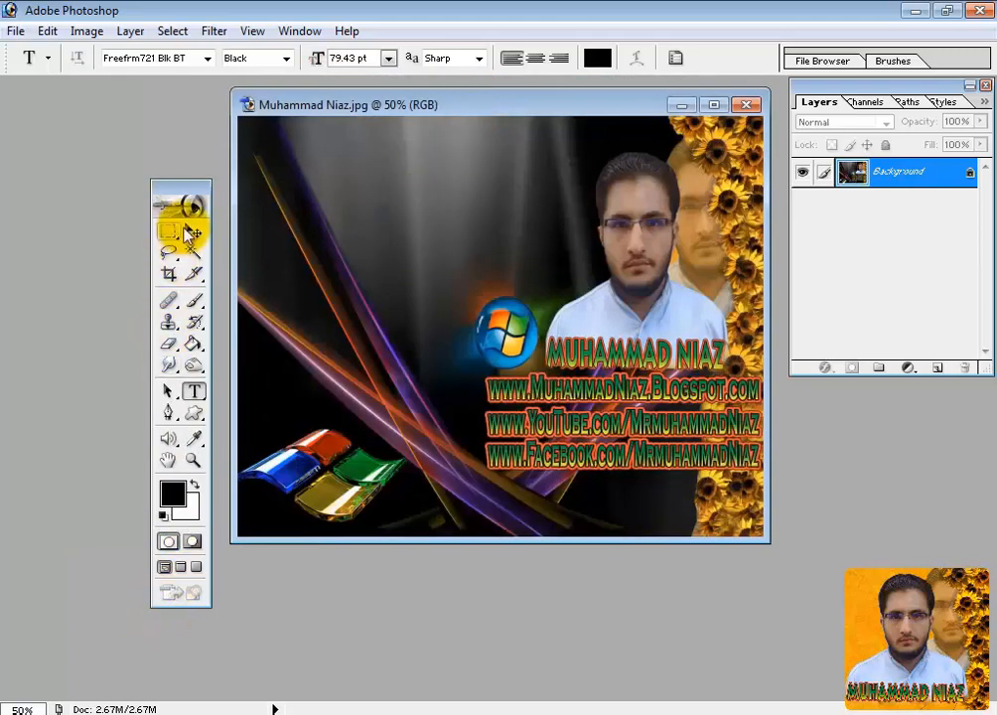
left_click_drag(196, 184, 27, 87)
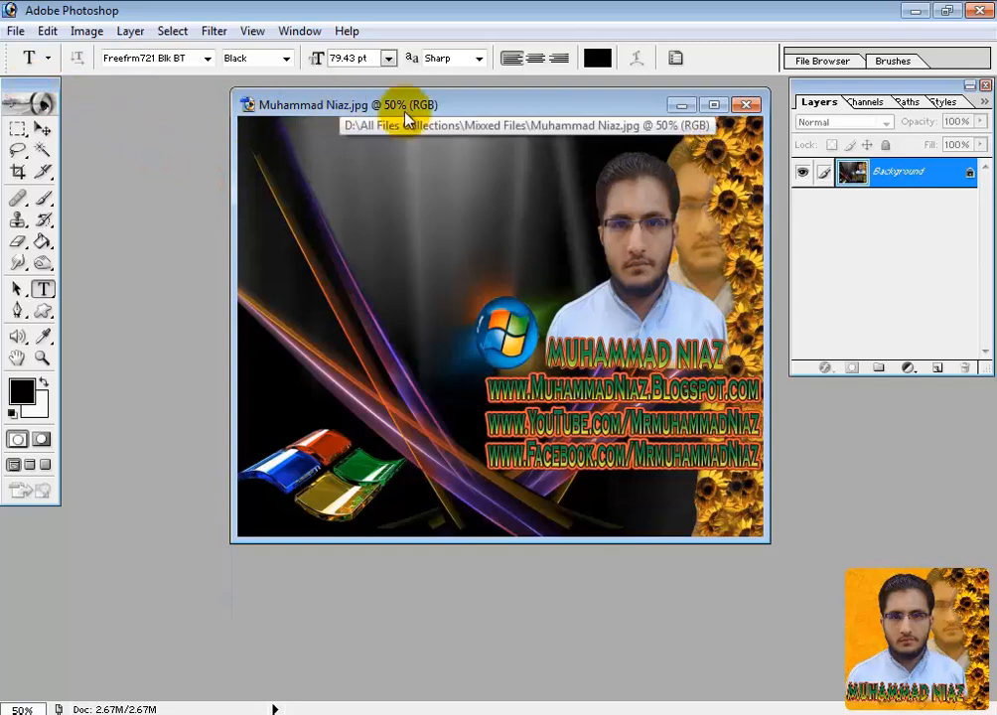
left_click(703, 105)
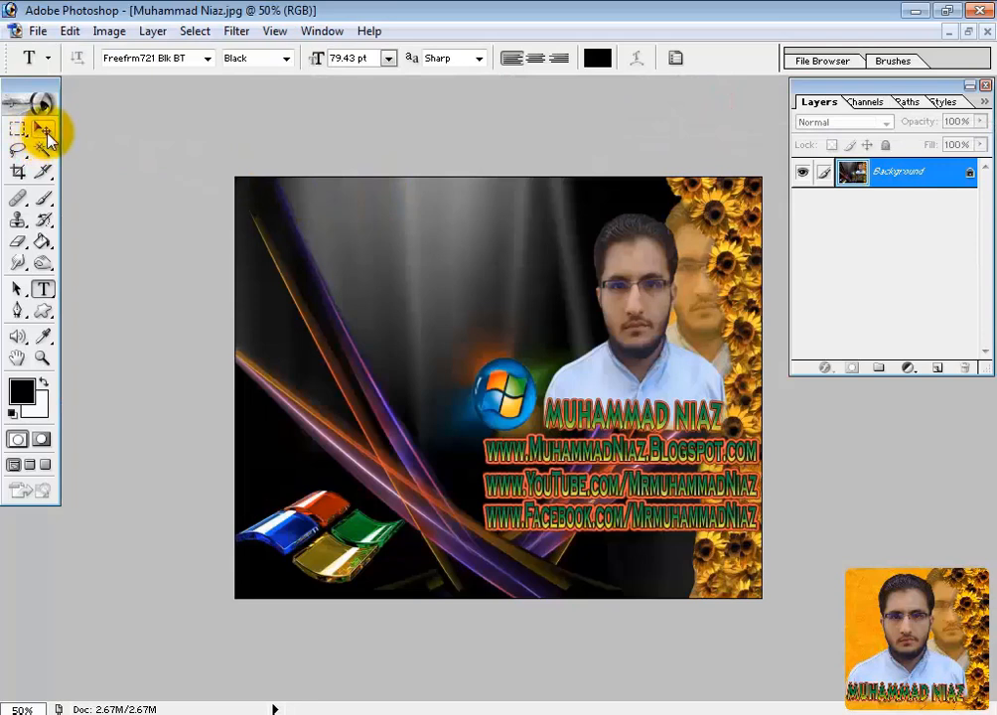
Add the author's name as black text in the dark upper area of the image and shift it sideways toward the portrait.
left_click(44, 132)
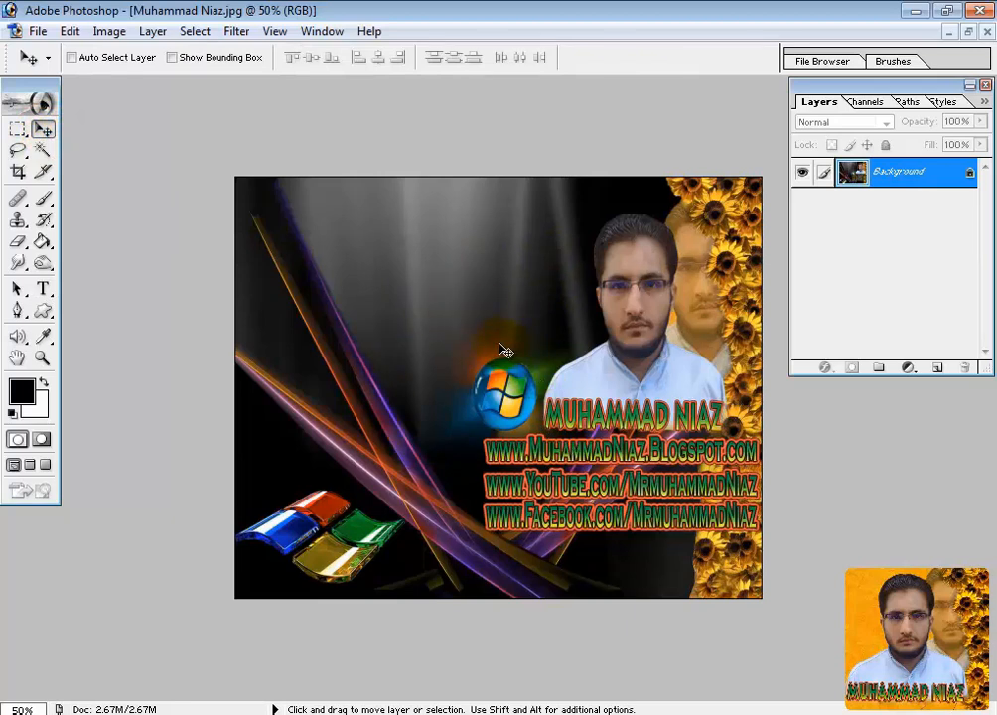
left_click(43, 288)
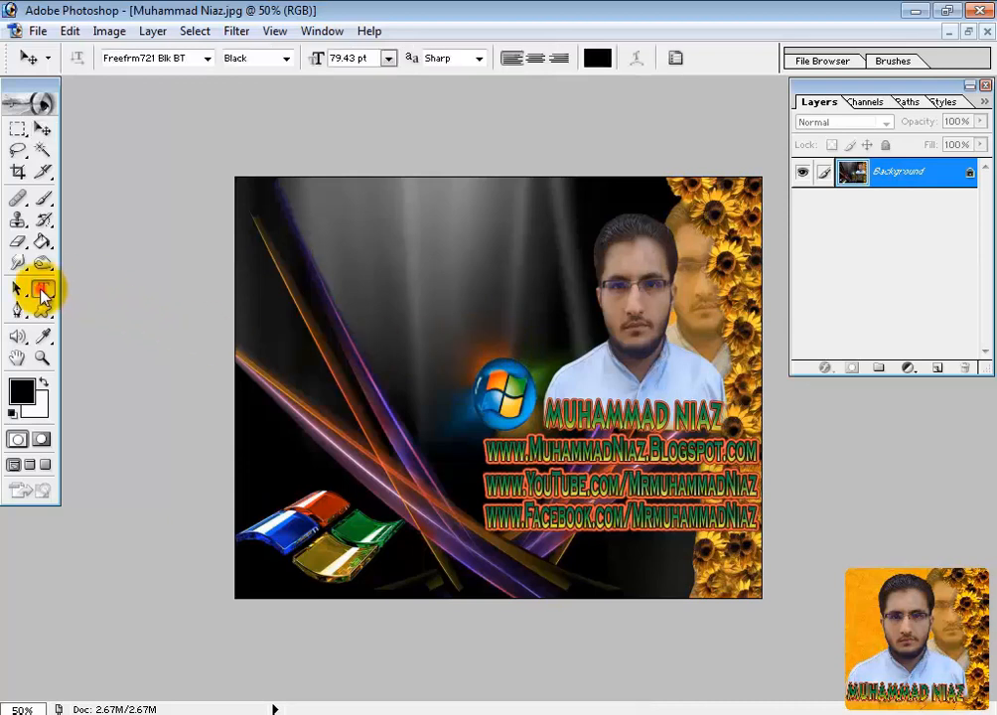
left_click(356, 276)
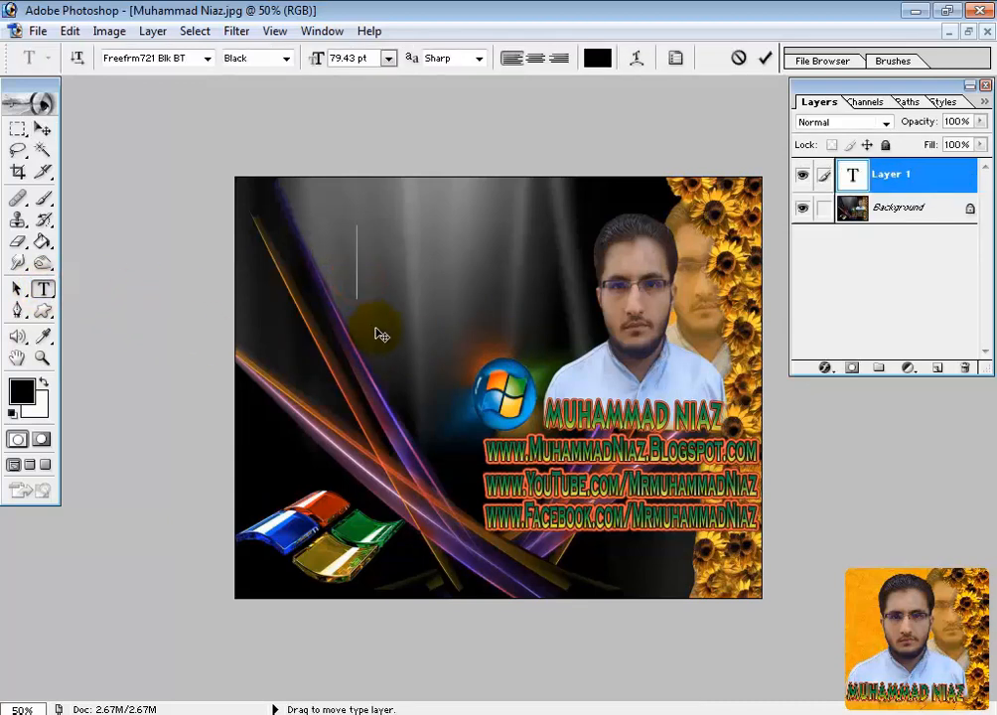
type("Niaz")
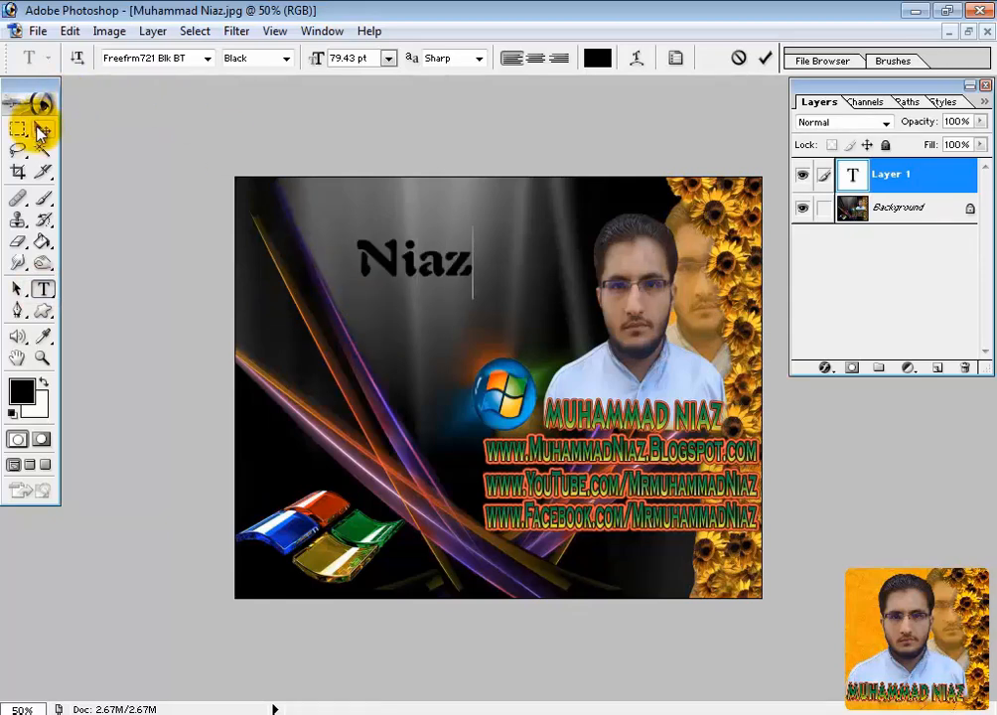
left_click(42, 131)
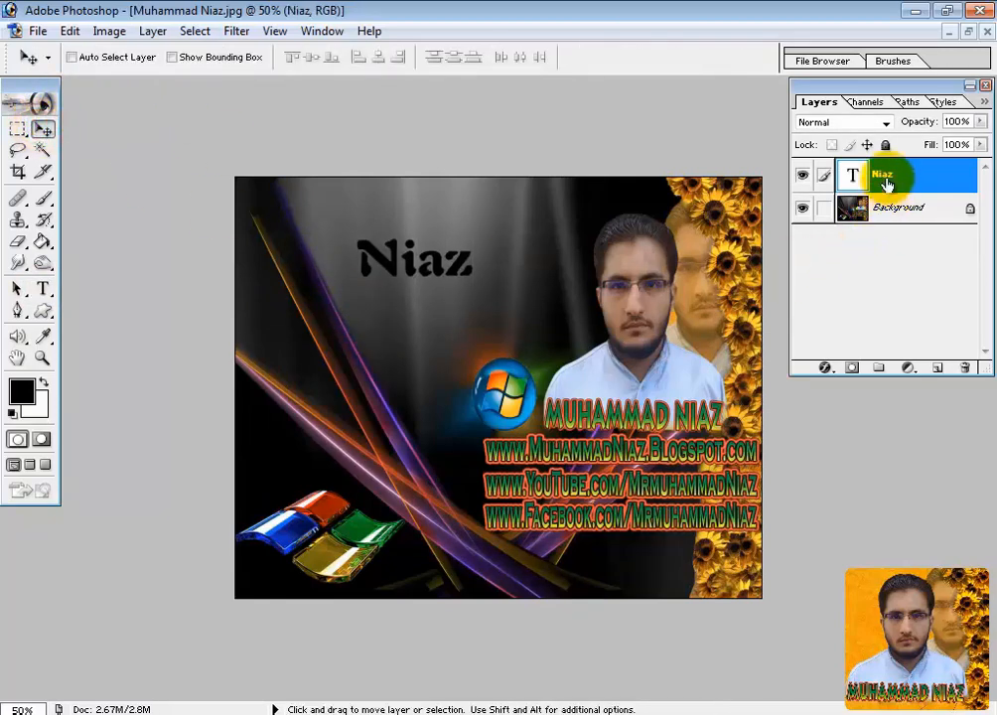
left_click_drag(466, 266, 535, 269)
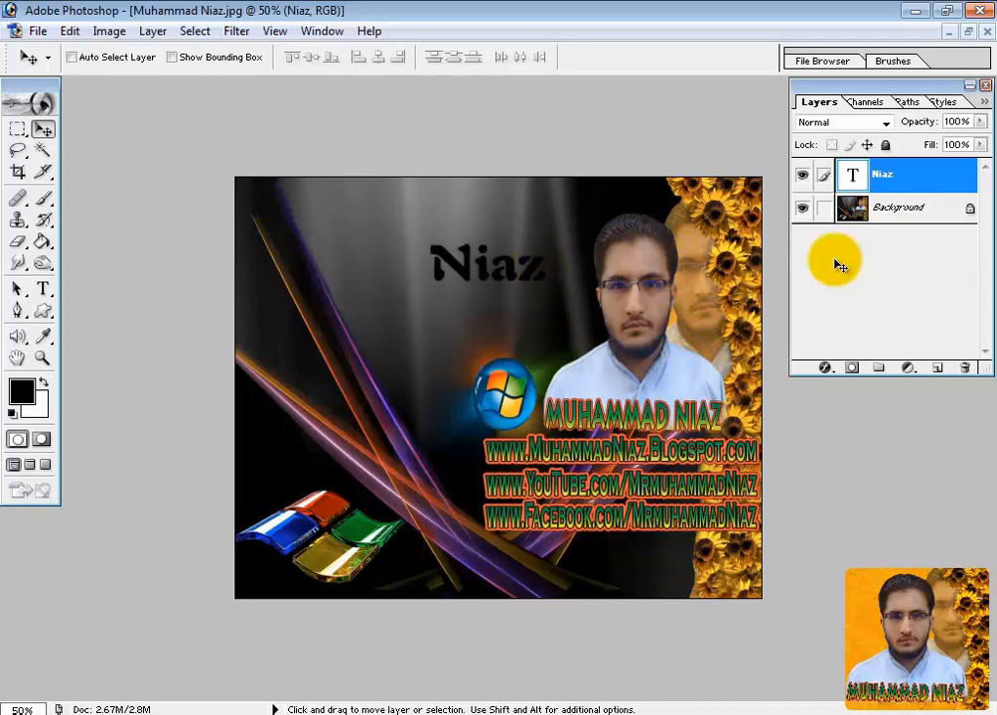
Duplicate the Background layer and try to move the original Background layer on the canvas.
left_click_drag(893, 229, 937, 367)
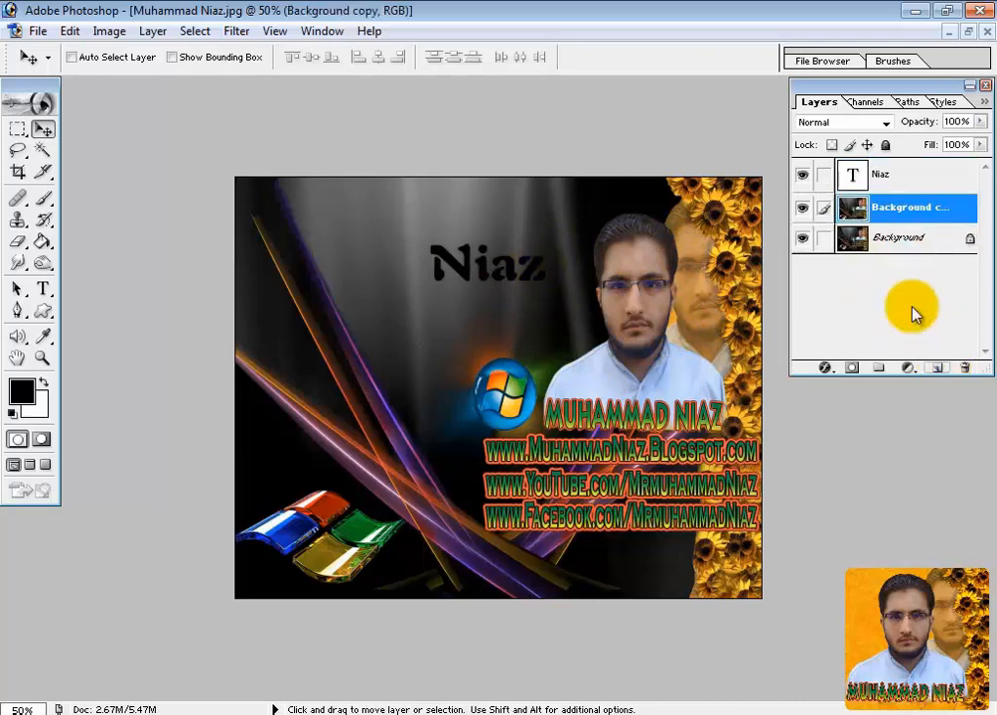
left_click(891, 248)
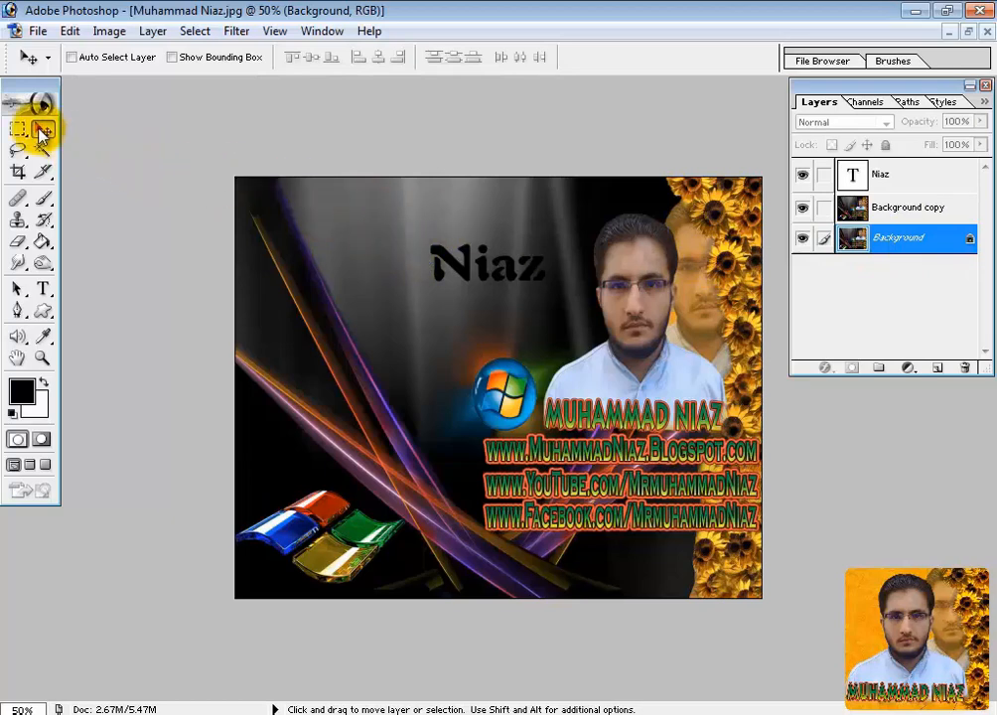
left_click_drag(451, 266, 477, 335)
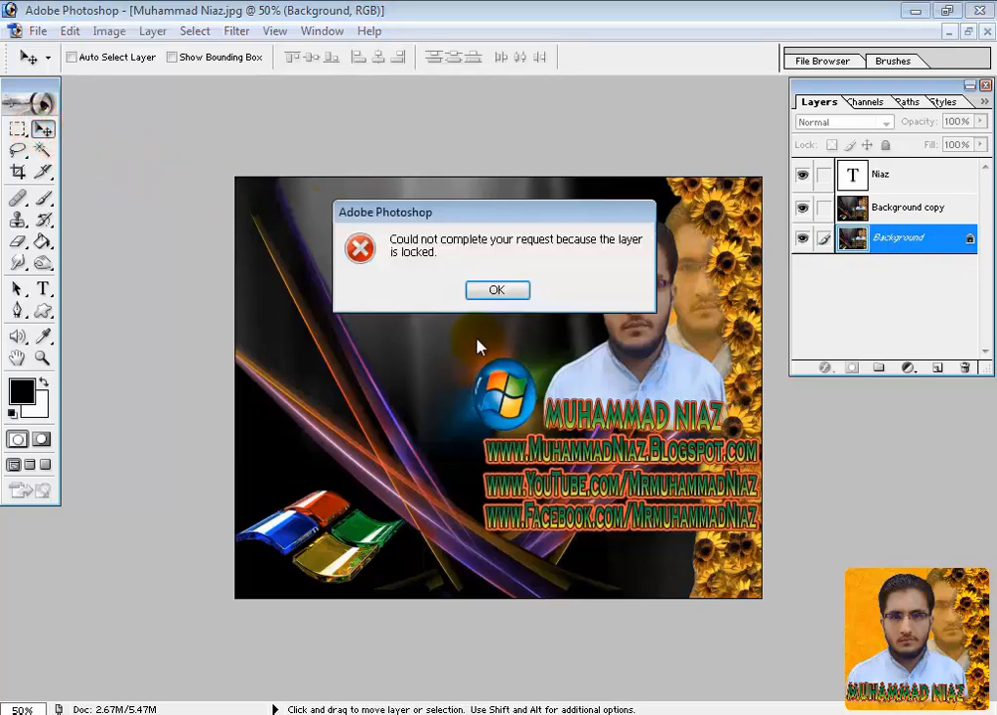
left_click(496, 291)
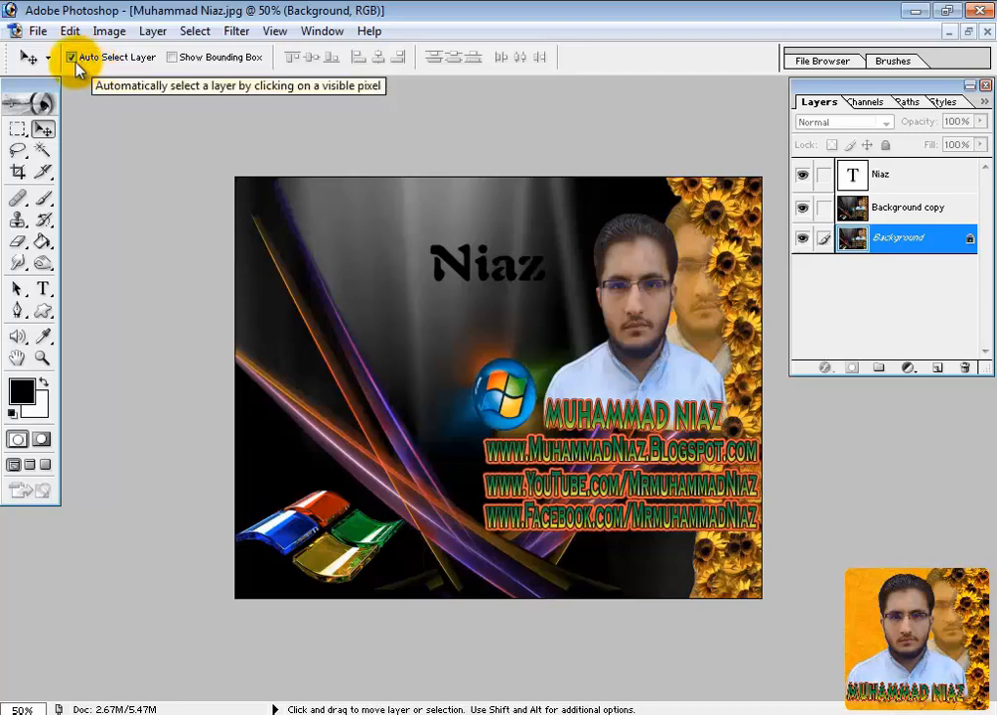
Turn on Auto Select Layer for the Move tool and move the name text up near the image's top edge.
left_click(539, 270)
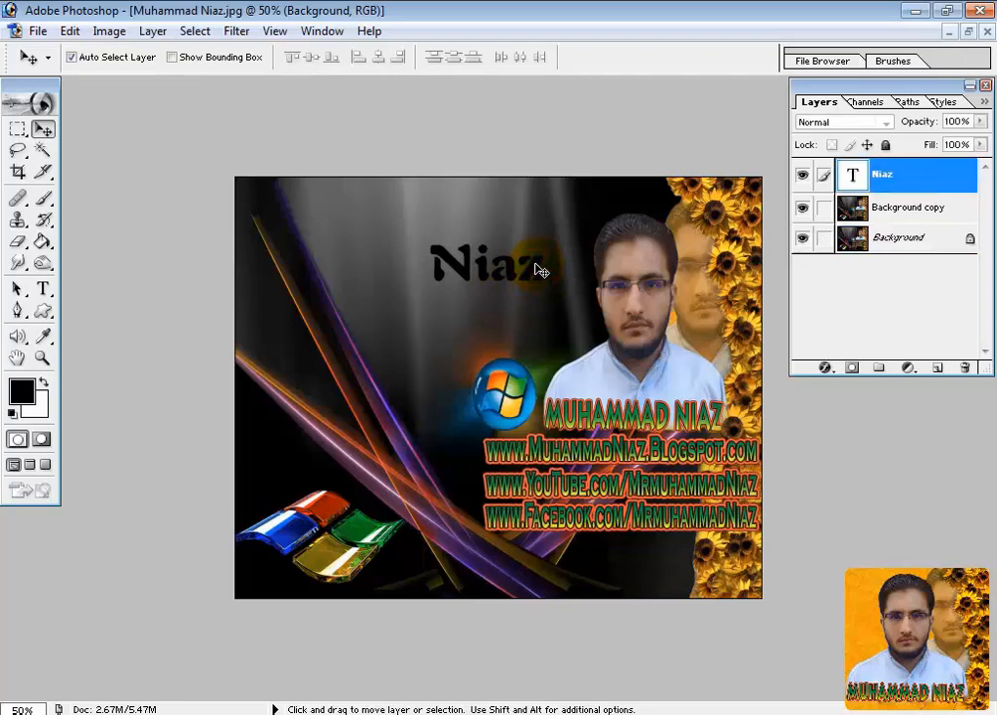
left_click_drag(539, 270, 503, 219)
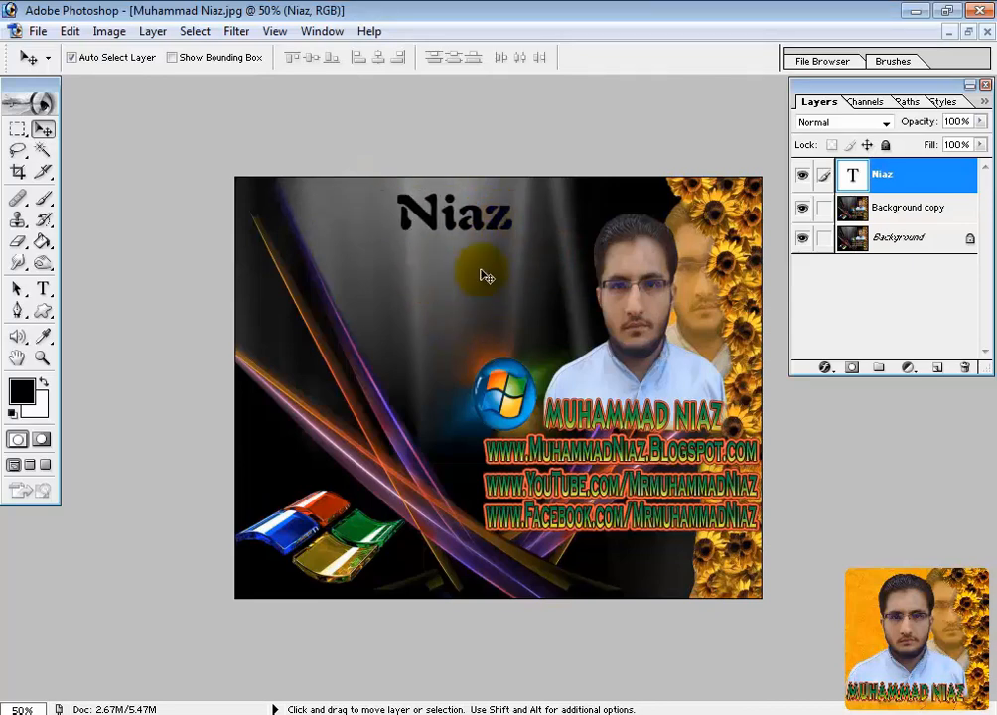
Select the Background copy layer by picking areas of the image, and move the name text down onto the round Windows logo.
left_click(647, 266)
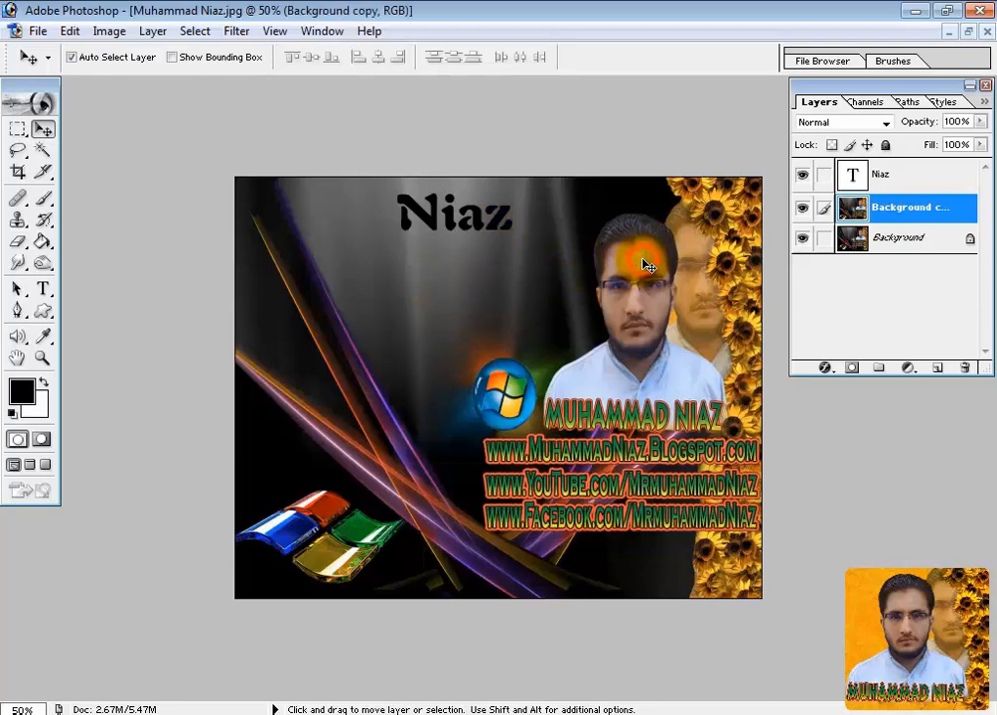
left_click(608, 328)
left_click(614, 362)
left_click(401, 265)
left_click(374, 272)
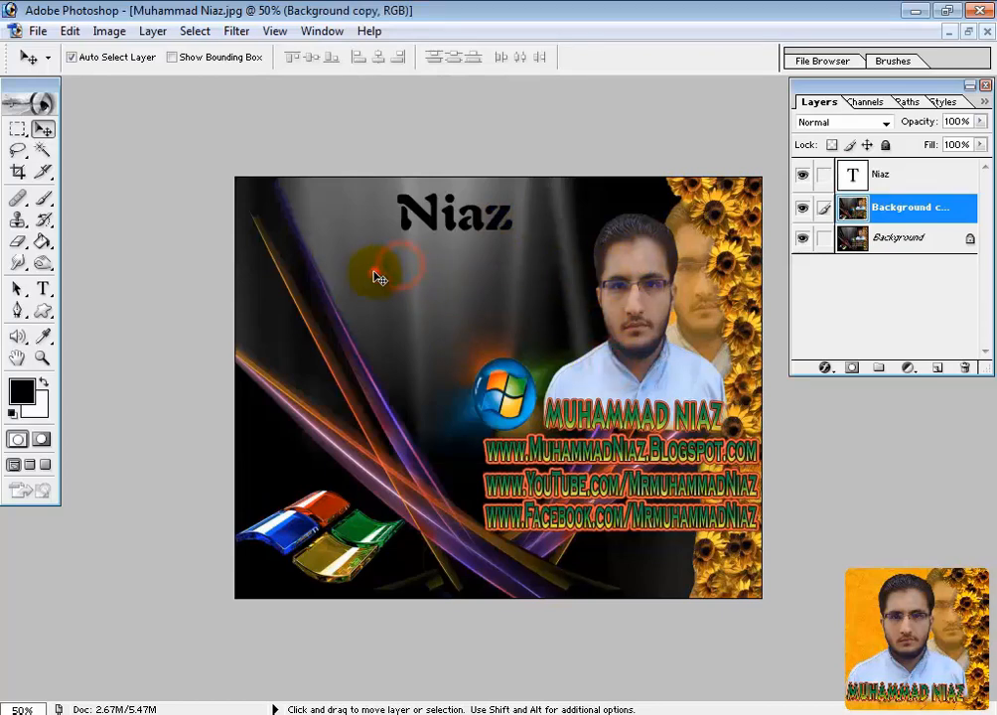
left_click(393, 309)
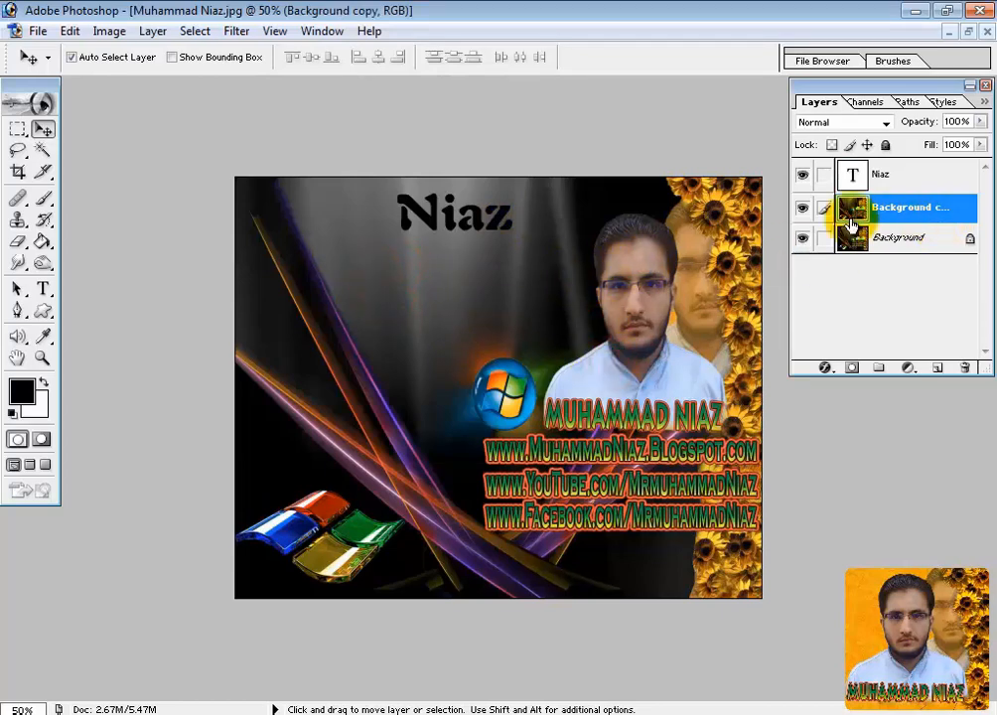
left_click_drag(505, 228, 516, 407)
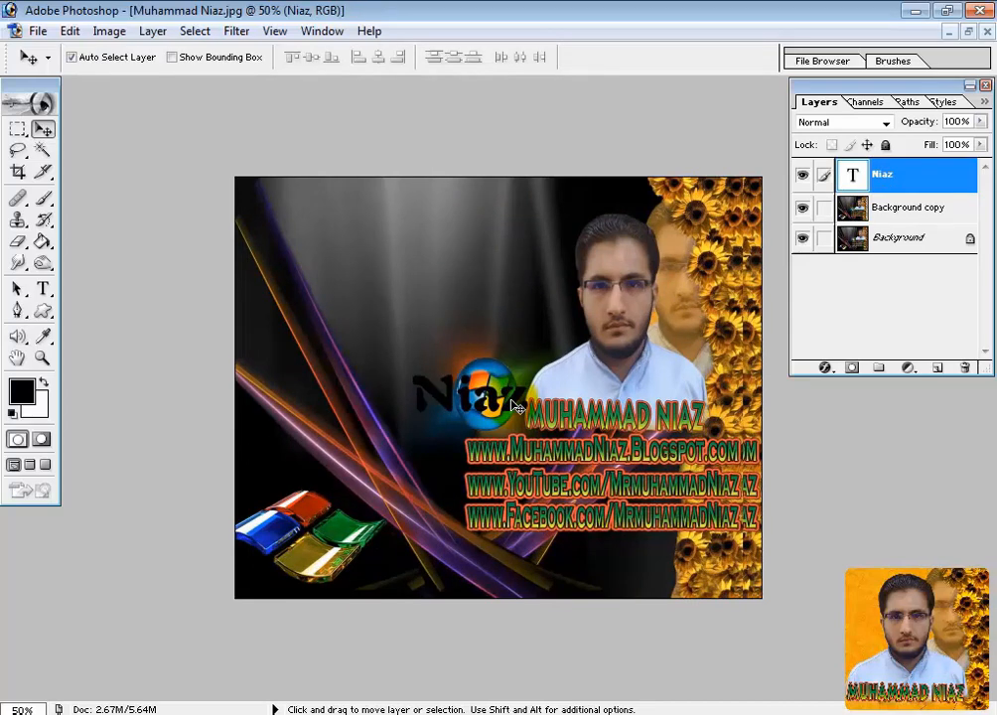
Delete the Background copy layer and the name text layer.
left_click_drag(844, 208, 963, 367)
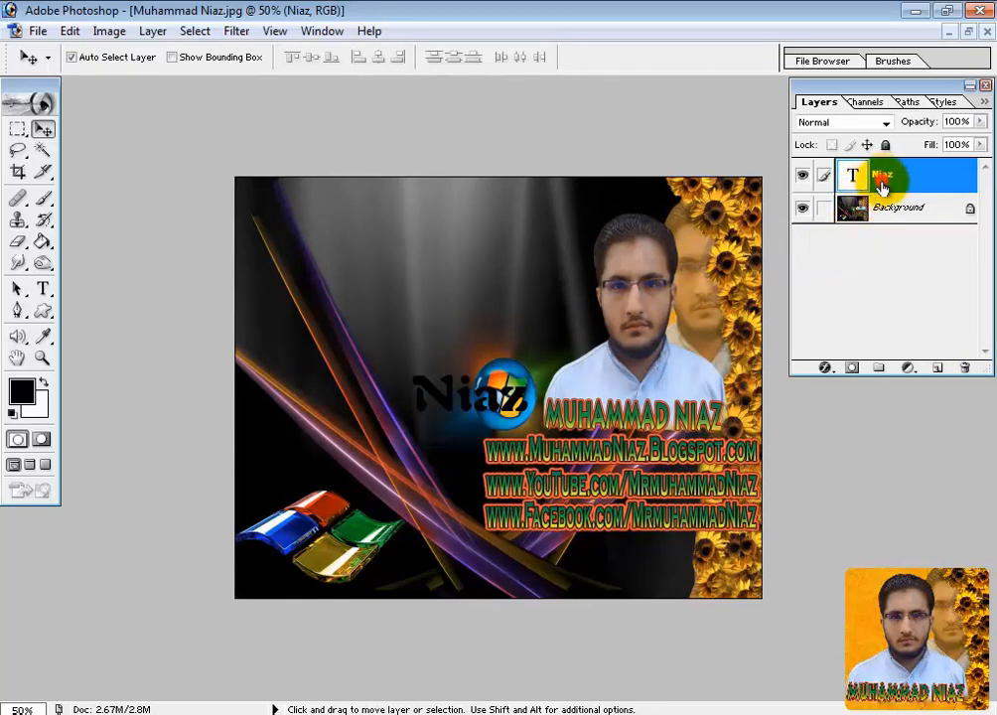
left_click_drag(880, 187, 961, 364)
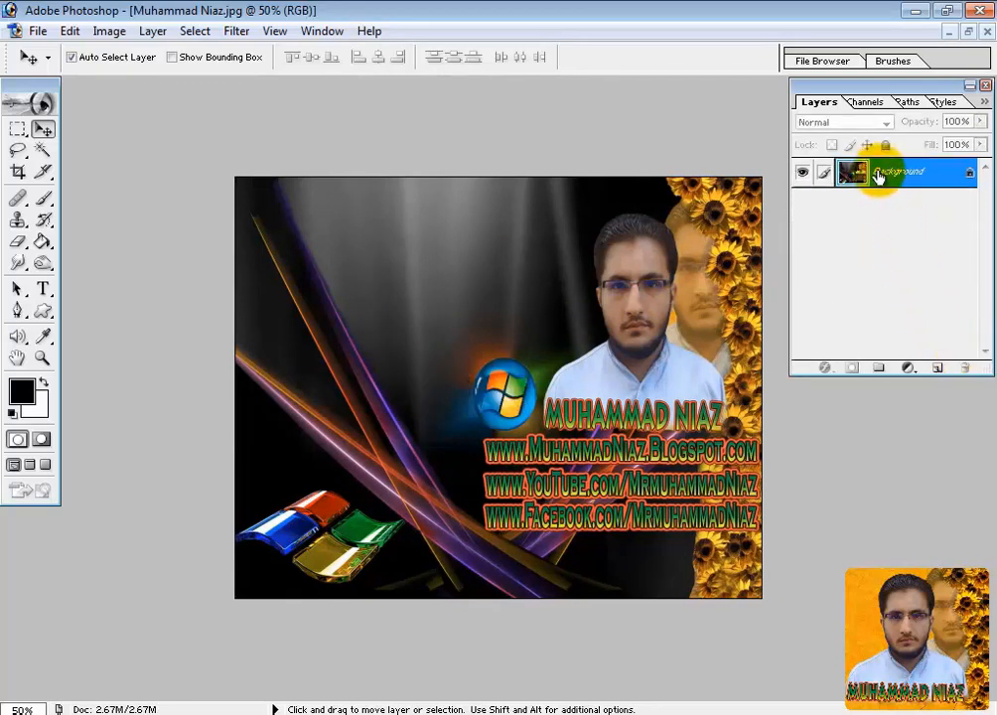
Duplicate the Background layer and toggle the visibility of the original Background layer.
left_click_drag(877, 177, 937, 366)
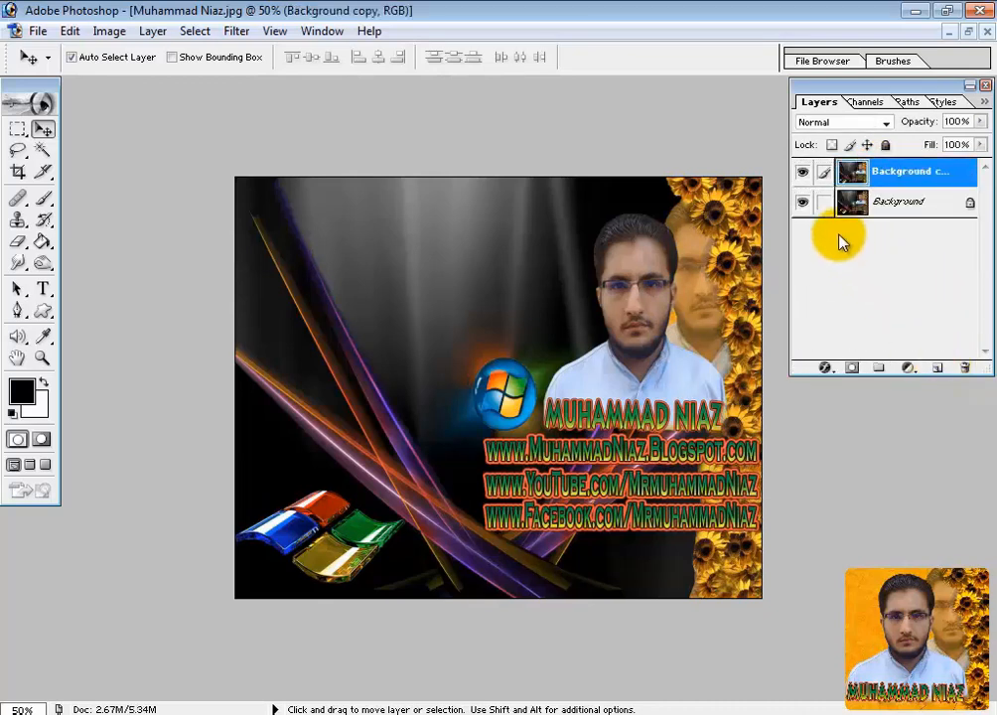
left_click(804, 203)
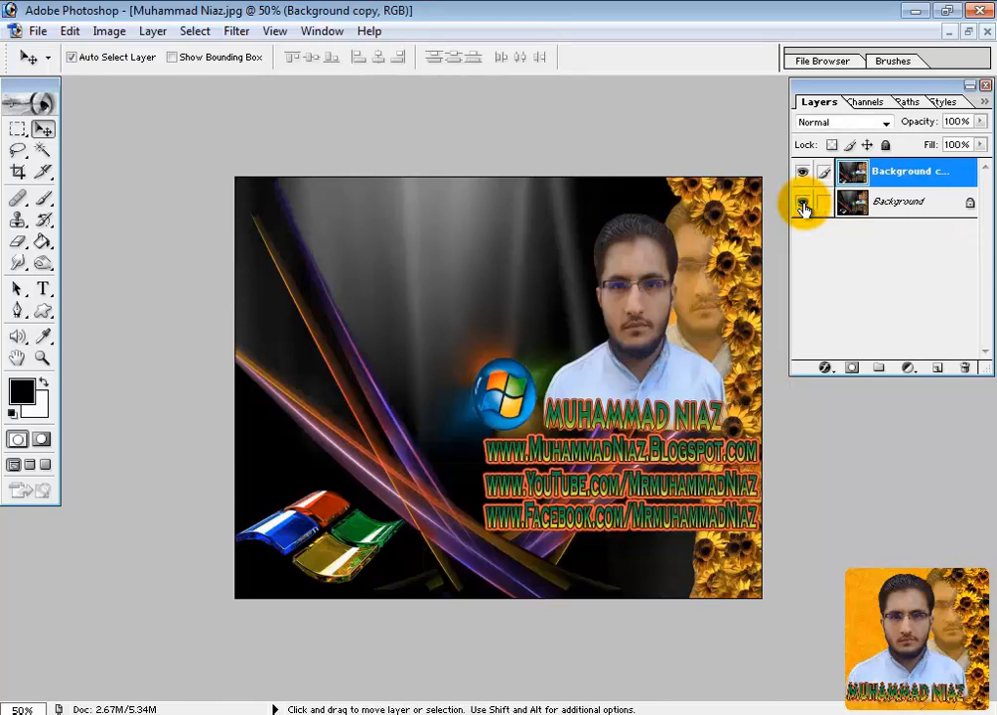
Toggle the visibility of the Background and Background copy layers, leaving Background hidden and Background copy shown.
left_click(804, 205)
left_click(803, 204)
left_click(802, 175)
left_click(802, 175)
left_click(802, 172)
left_click(803, 204)
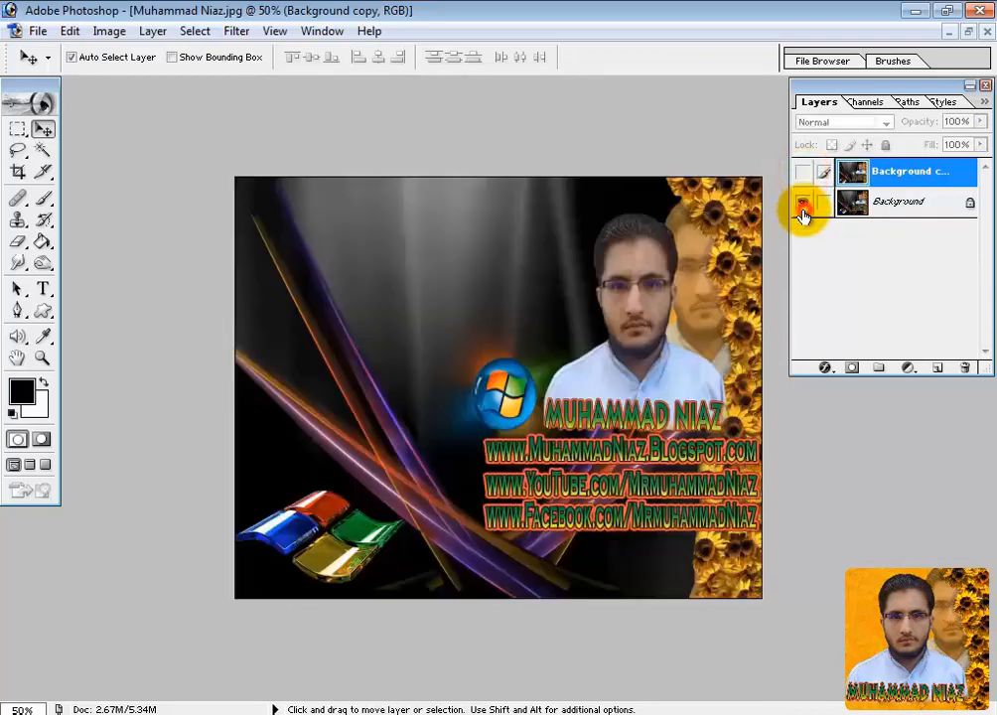
left_click(803, 204)
left_click(803, 175)
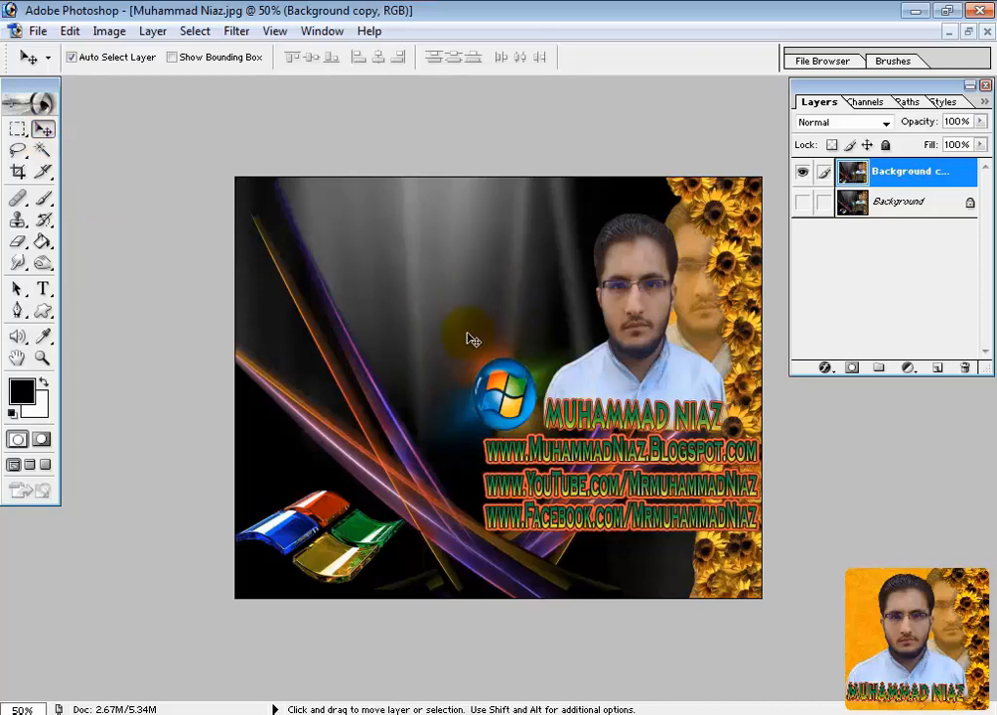
Select an area of the dark backdrop above the round Windows logo with the Rectangular Marquee tool and cut it out.
left_click(24, 132)
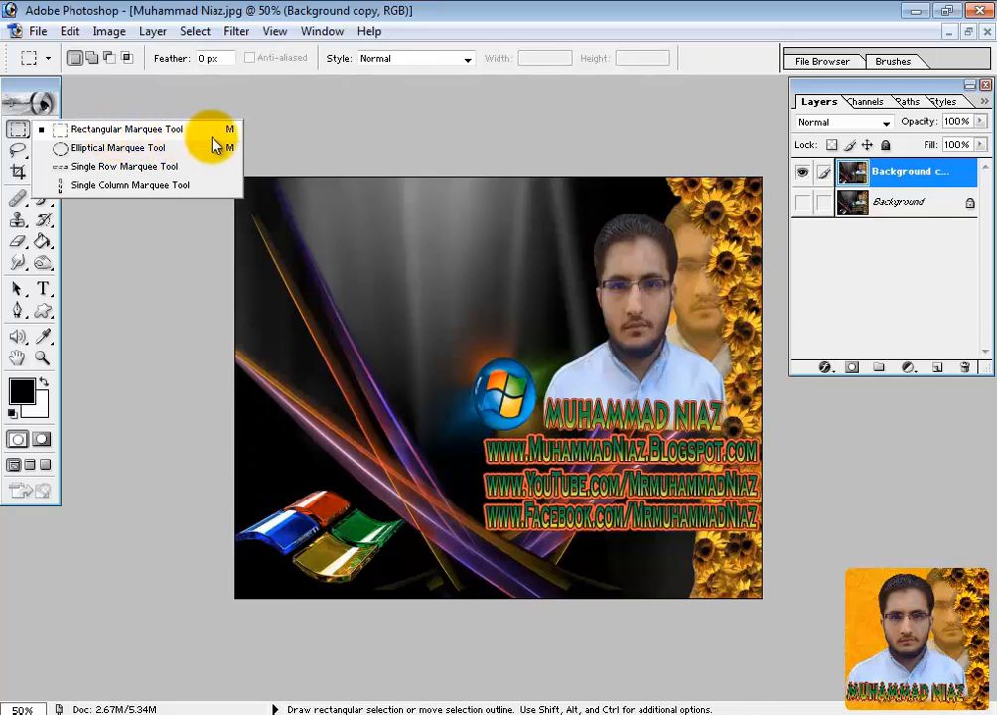
left_click(17, 135)
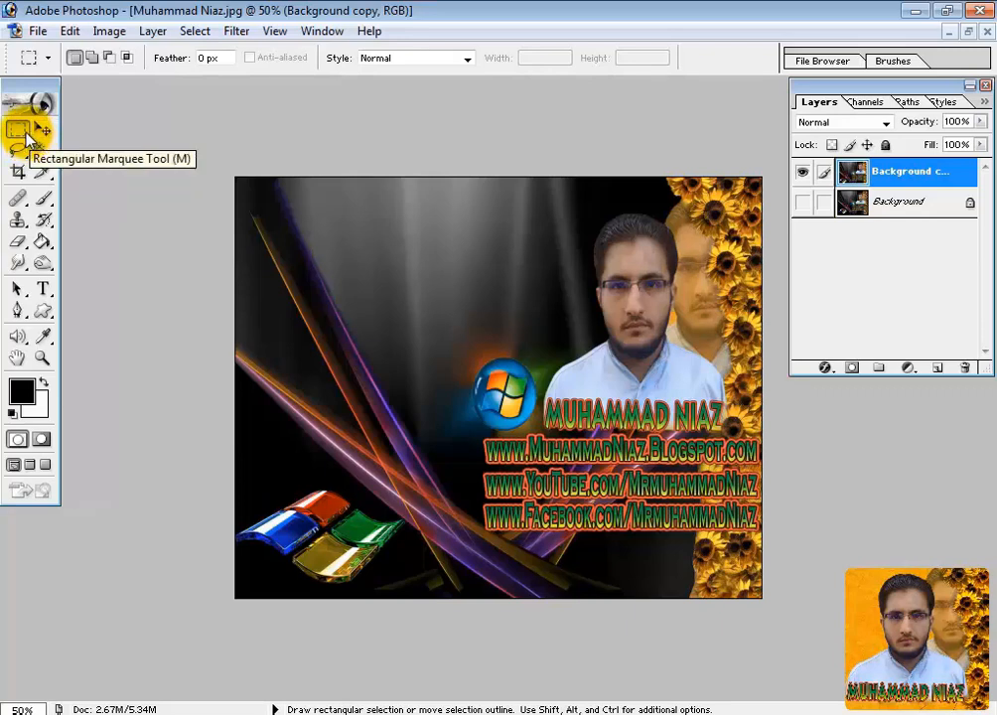
left_click(27, 137)
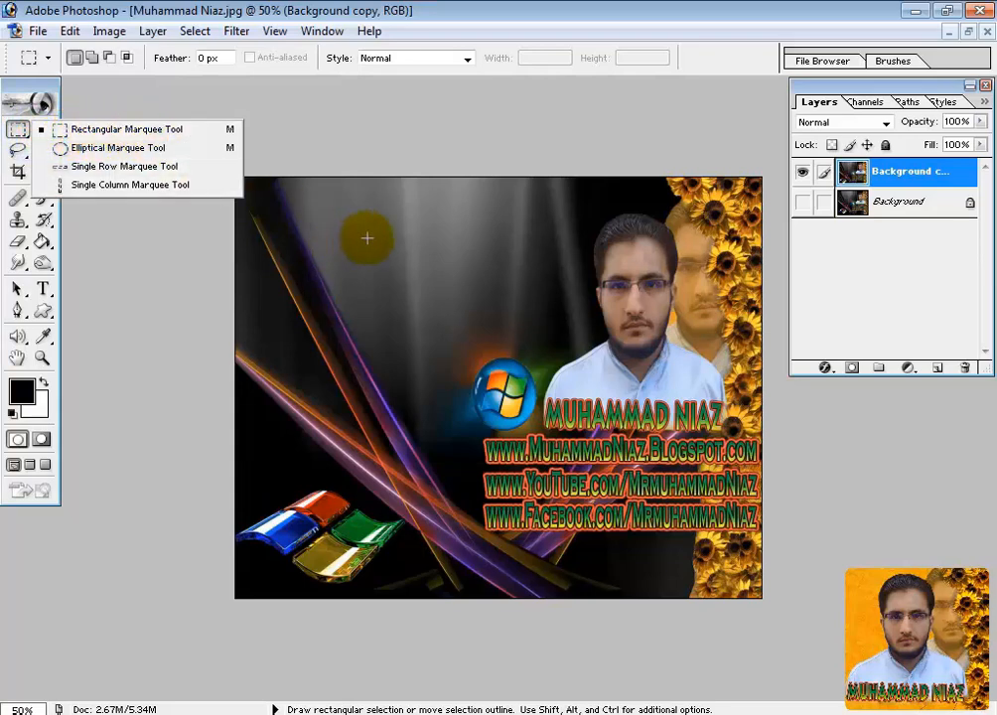
left_click(283, 178)
left_click_drag(356, 226, 485, 333)
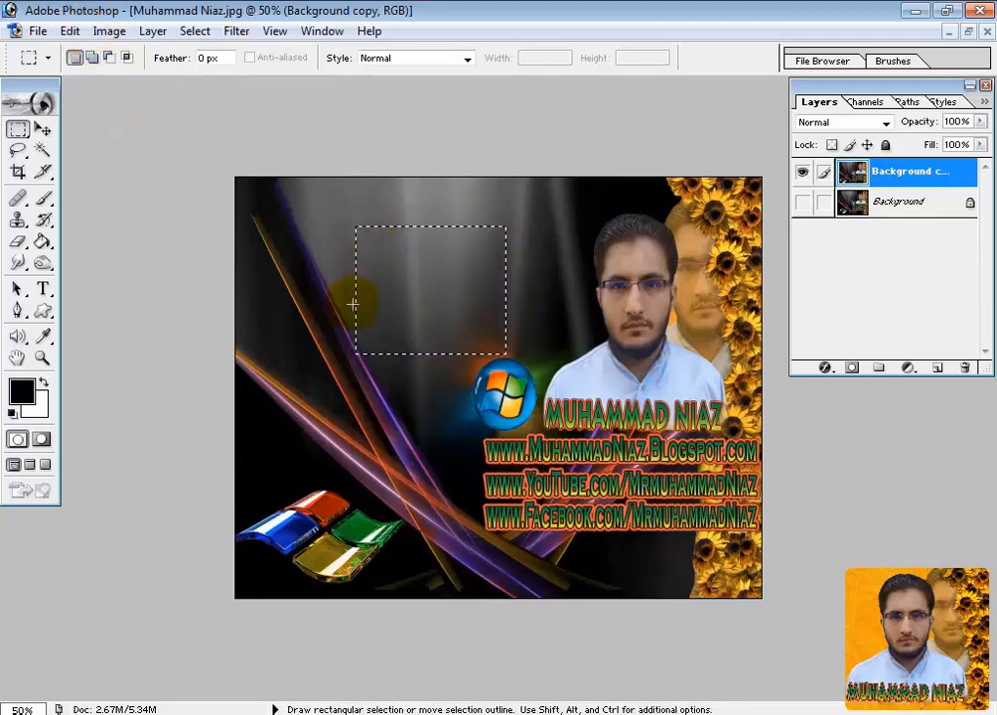
left_click(69, 31)
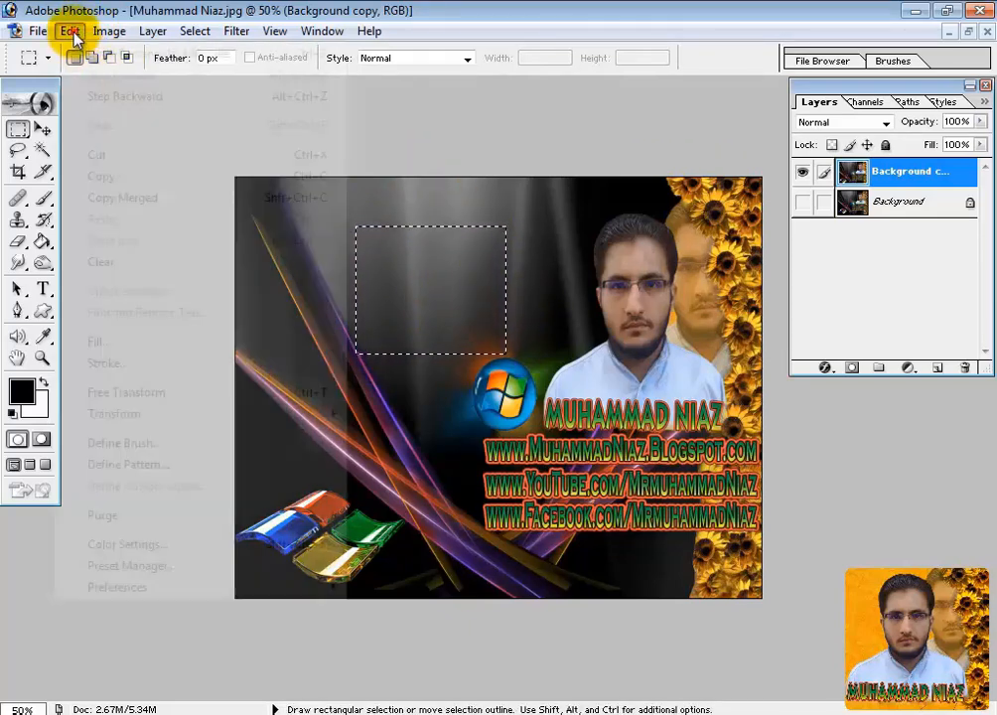
left_click(130, 152)
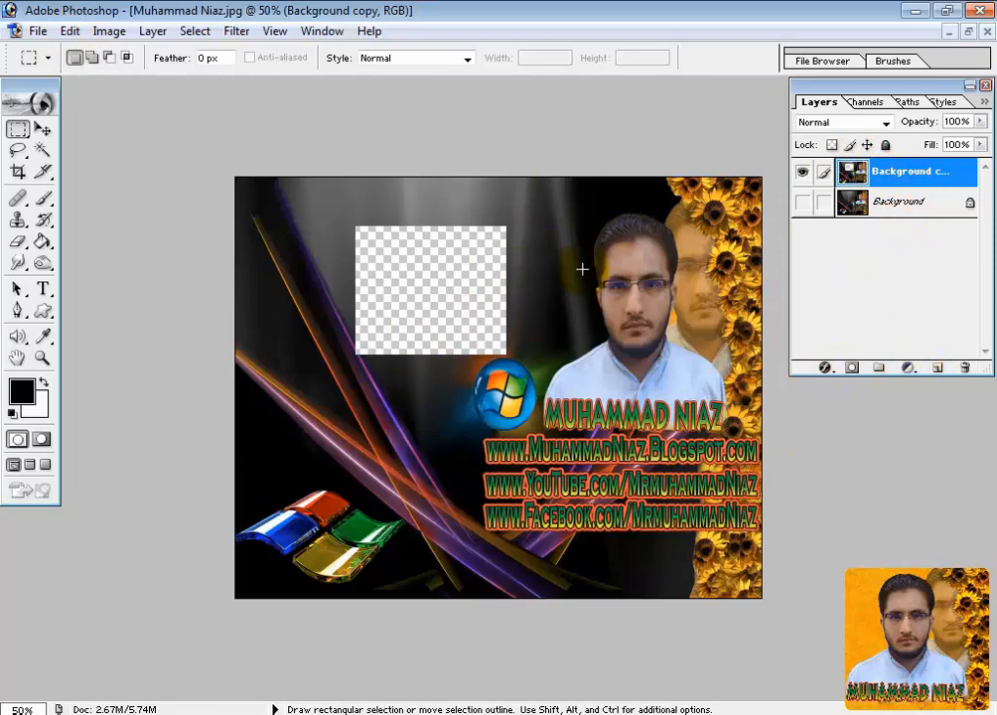
Add a new layer and paste the cut rectangle onto it.
left_click(935, 369)
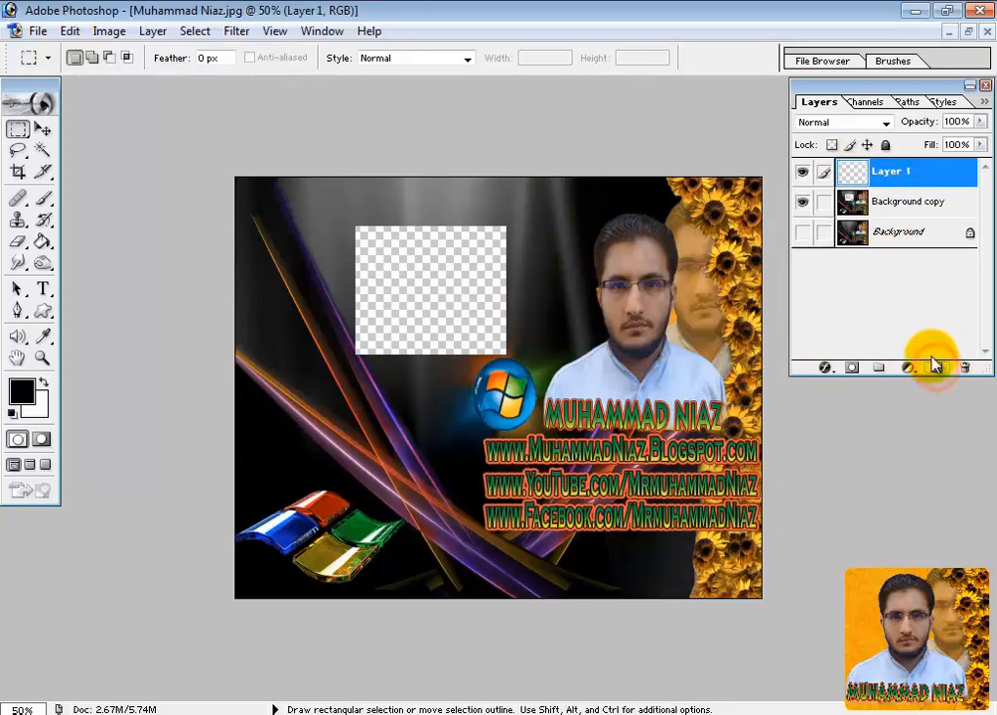
left_click(70, 31)
left_click(101, 218)
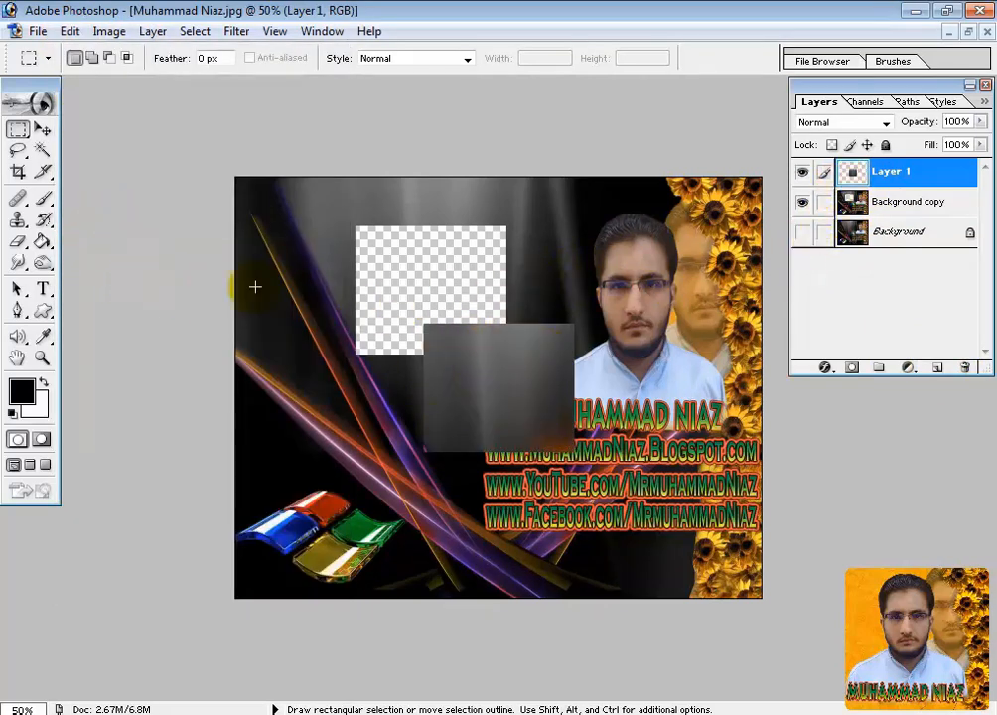
Move the pasted rectangle down the image with the Move tool and fit it back over the transparent hole.
left_click(42, 131)
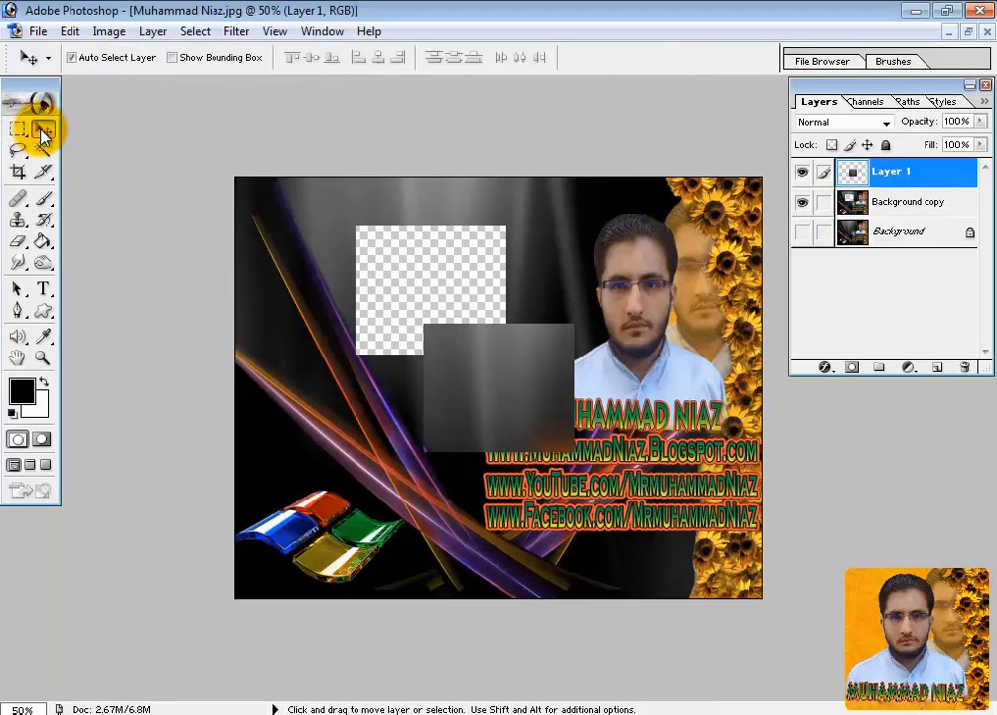
left_click_drag(520, 374, 478, 448)
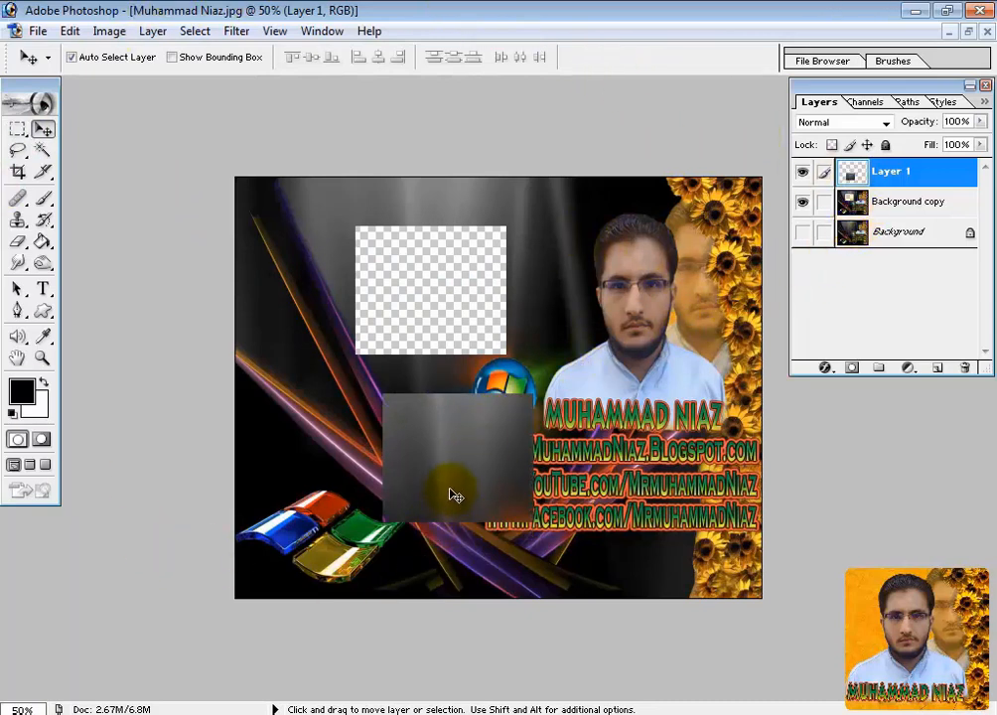
left_click_drag(456, 494, 425, 322)
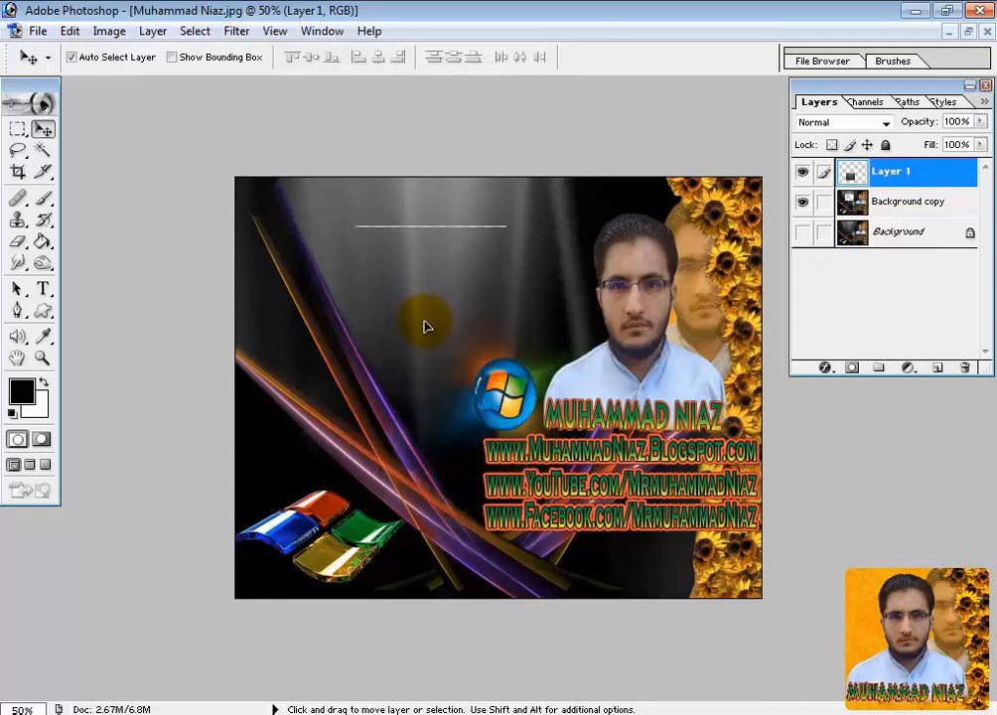
left_click_drag(424, 319, 423, 318)
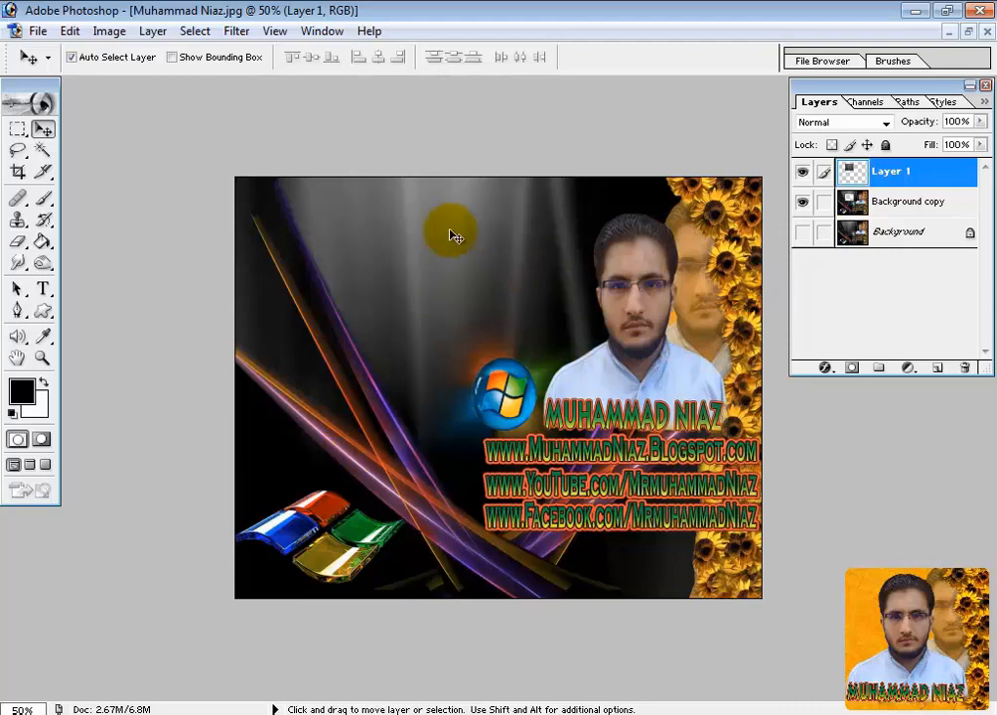
left_click_drag(587, 292, 410, 281)
Switch back to the Rectangular Marquee tool and delete Layer 1.
left_click(18, 135)
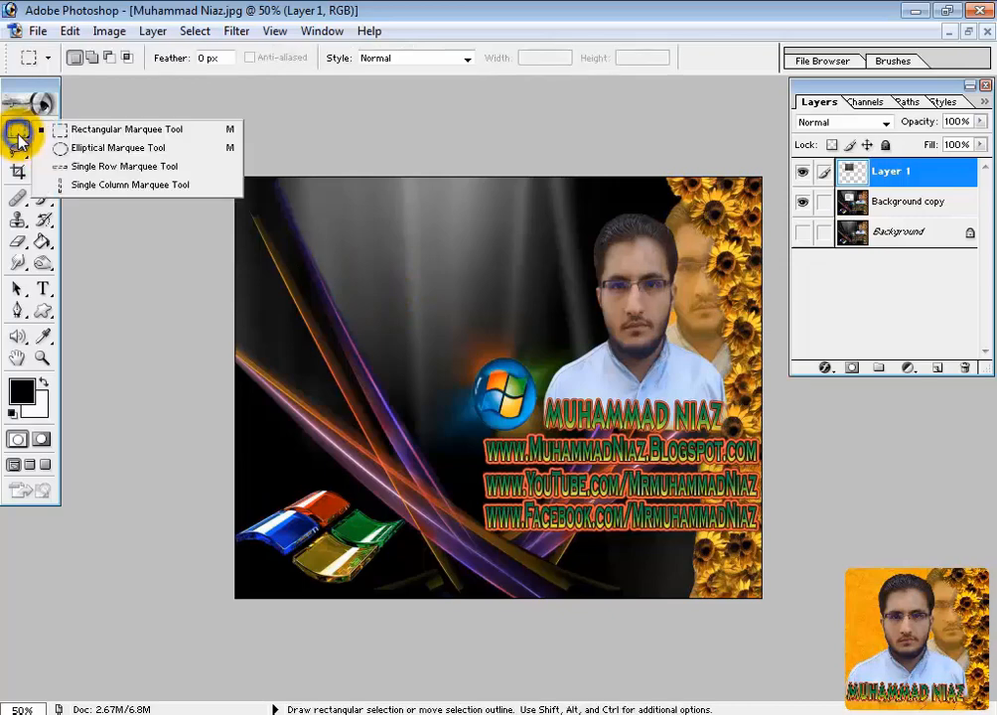
left_click(77, 139)
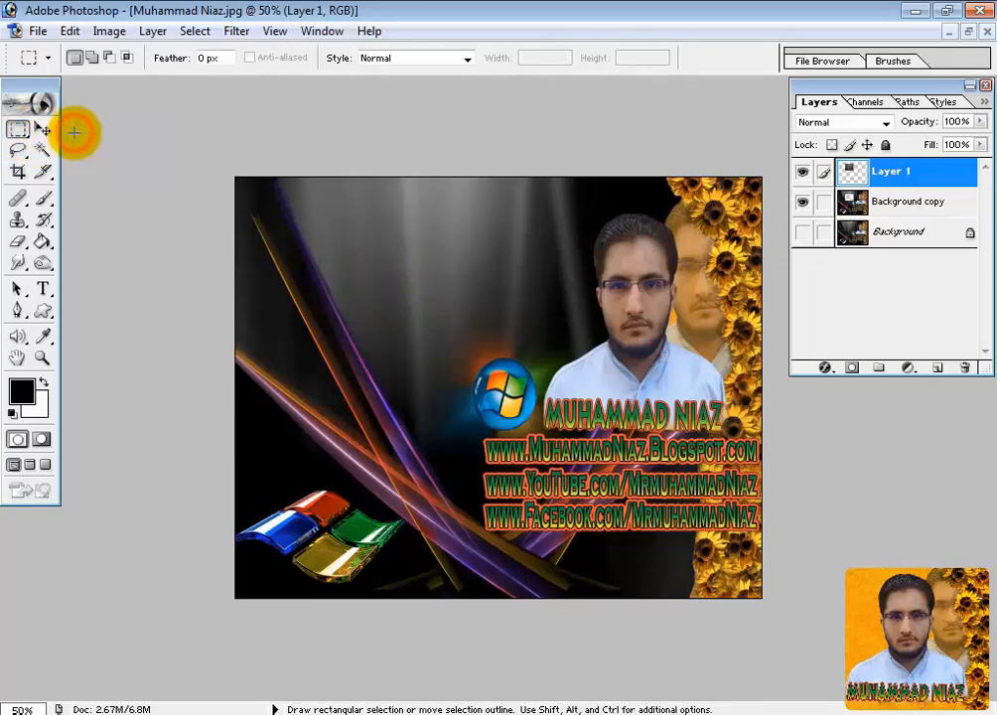
left_click_drag(894, 175, 963, 367)
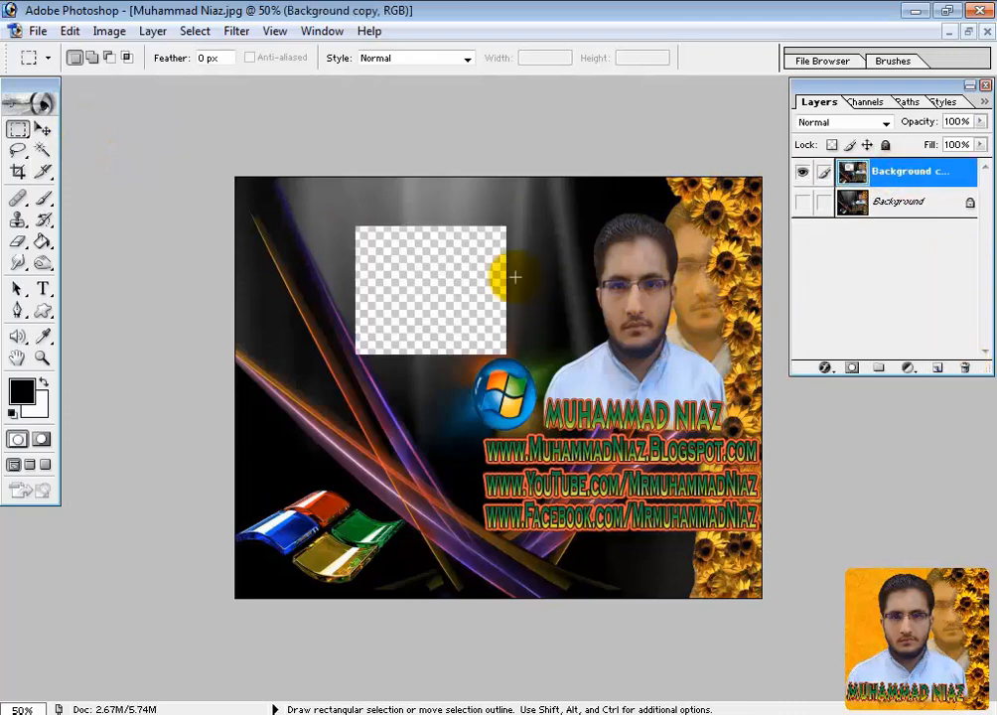
Undo the layer deletion and step back to the state before the rectangular area was cut.
key("ctrl+z")
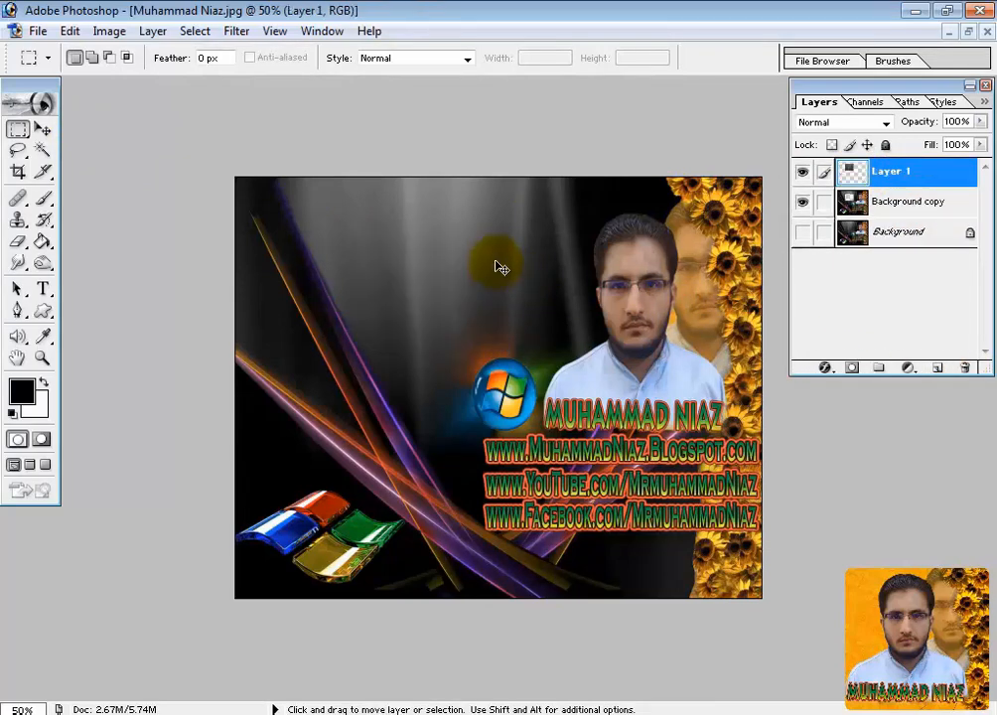
key("ctrl+alt+z")
key("ctrl+alt+z")
key("ctrl+alt+z")
key("ctrl+alt+z")
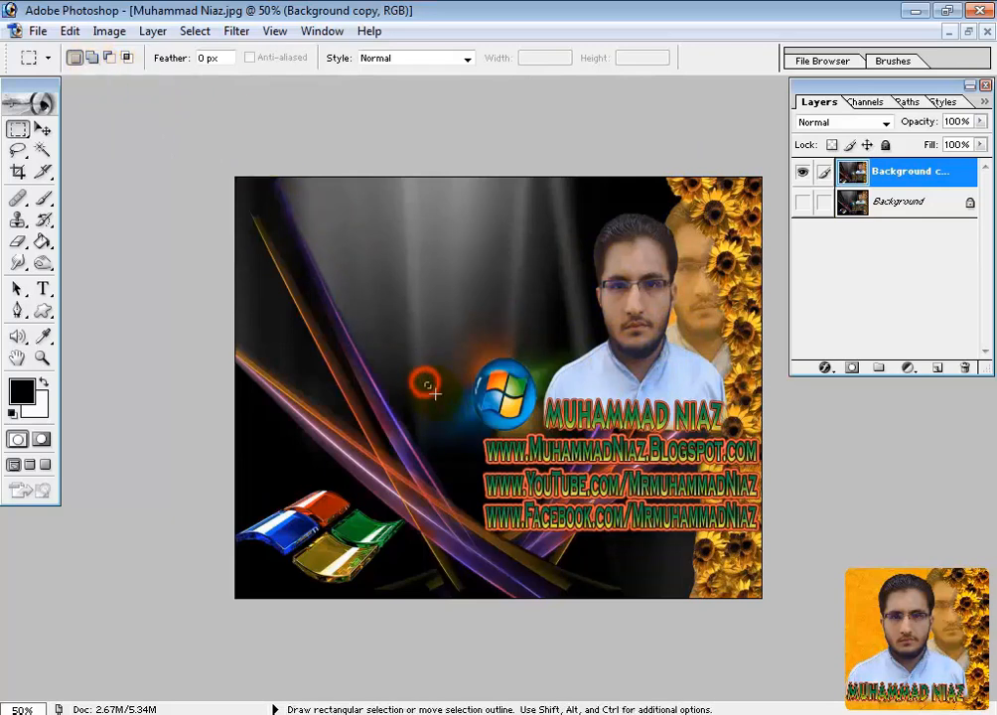
Combine overlapping rectangles around the round Windows logo using Add to selection, and remove the upper strip using Subtract from selection.
left_click(90, 57)
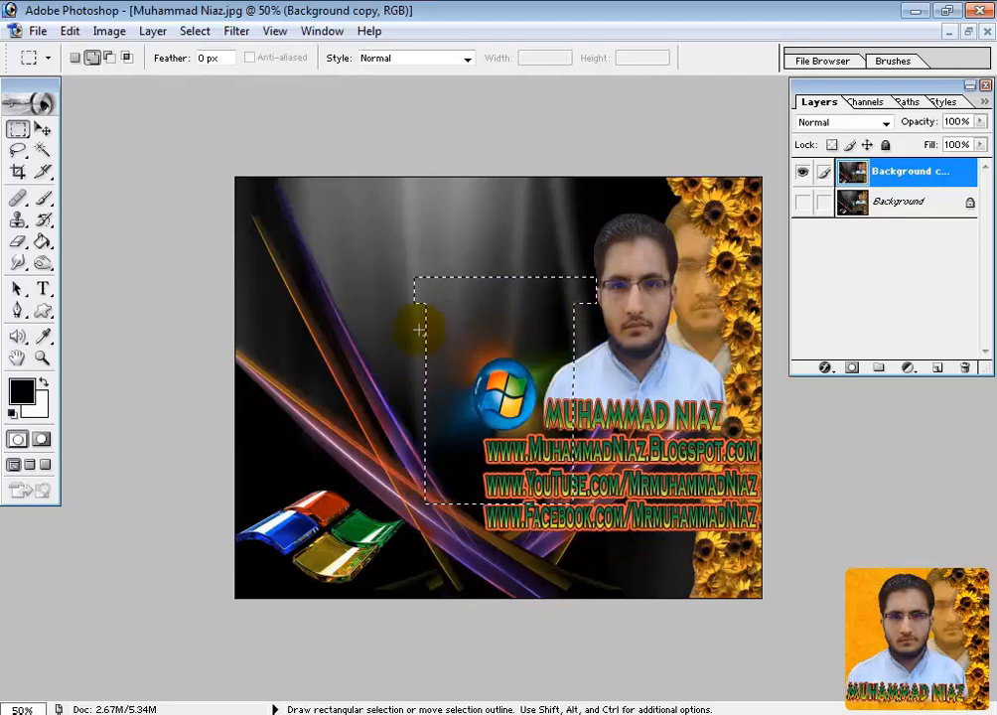
left_click(109, 59)
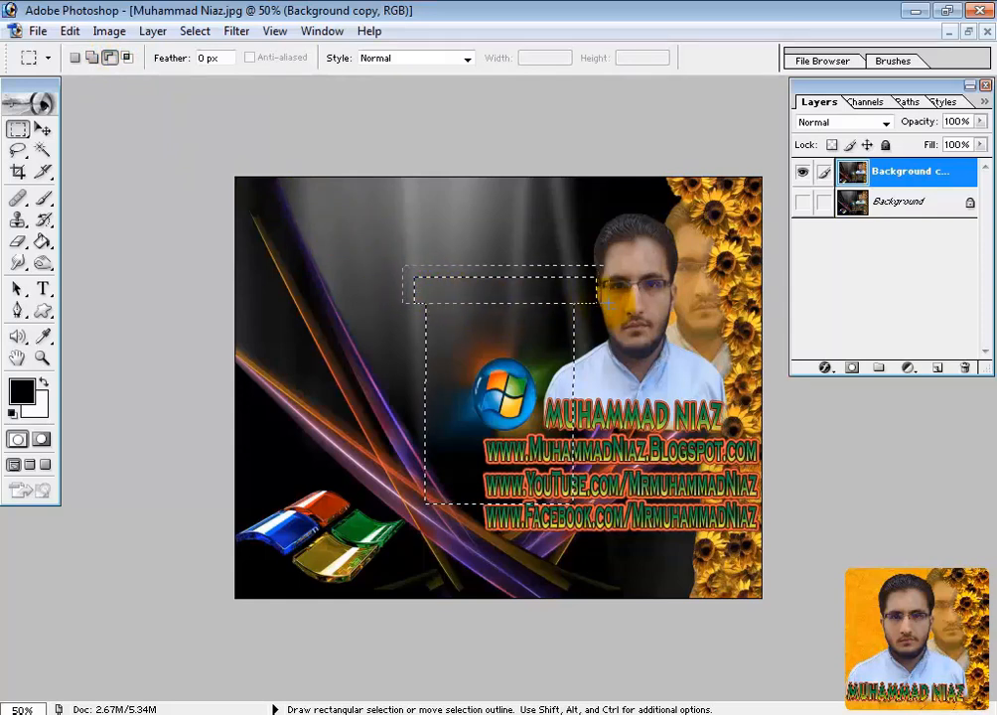
left_click_drag(601, 302, 378, 350)
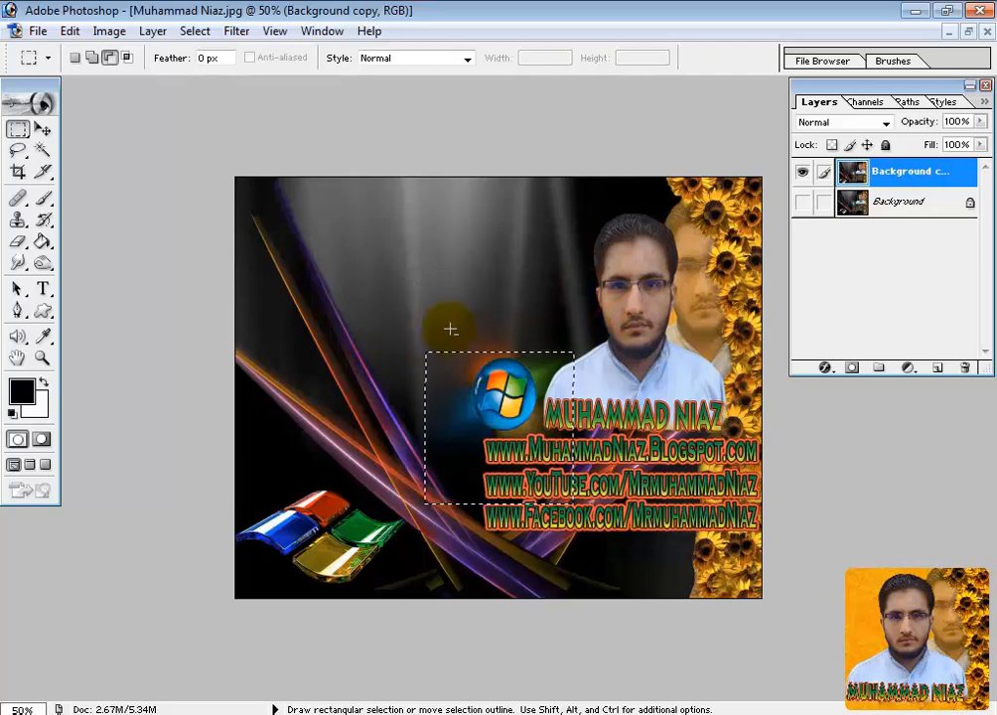
Subtract rectangles around the round Windows logo until the selection fits closely to its edges.
left_click_drag(477, 334, 397, 516)
left_click_drag(398, 427, 596, 511)
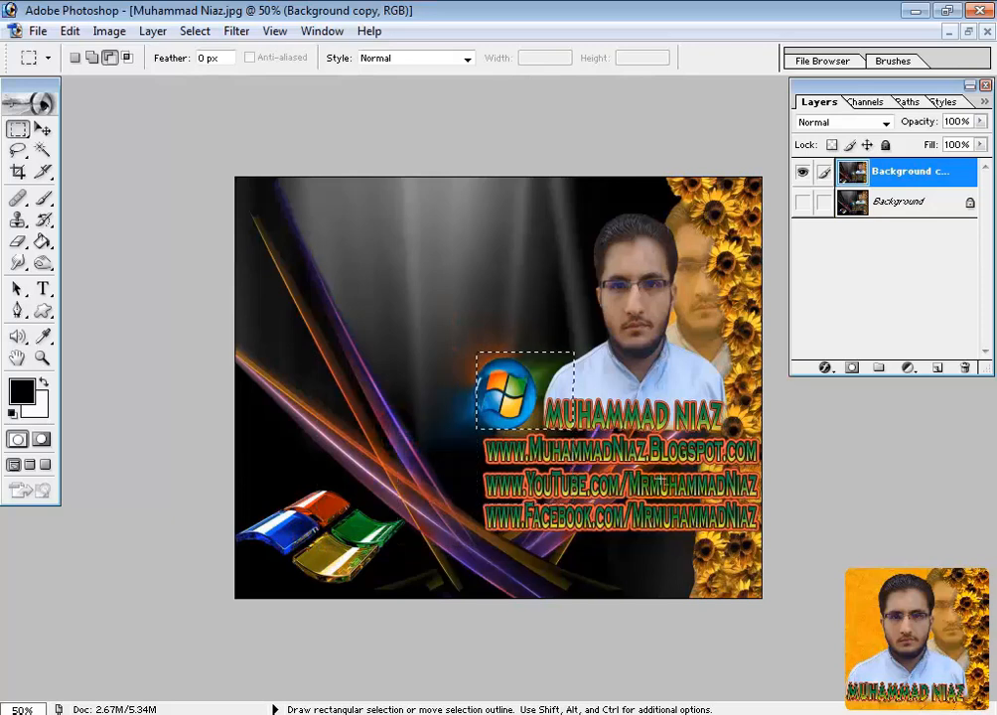
left_click_drag(536, 306, 596, 447)
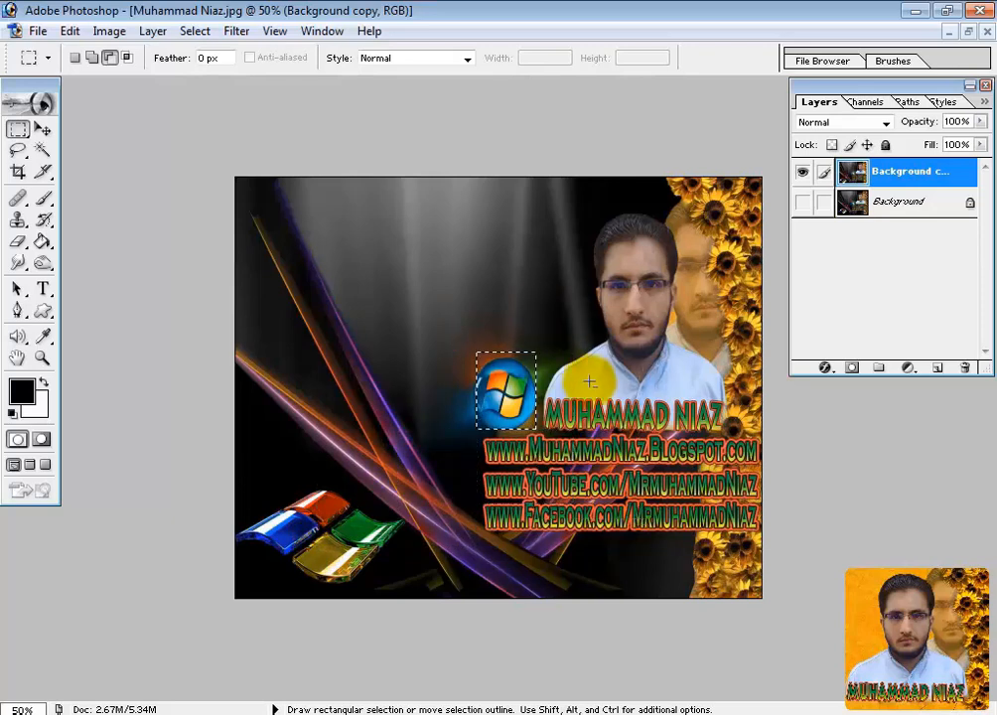
left_click_drag(572, 350, 447, 350)
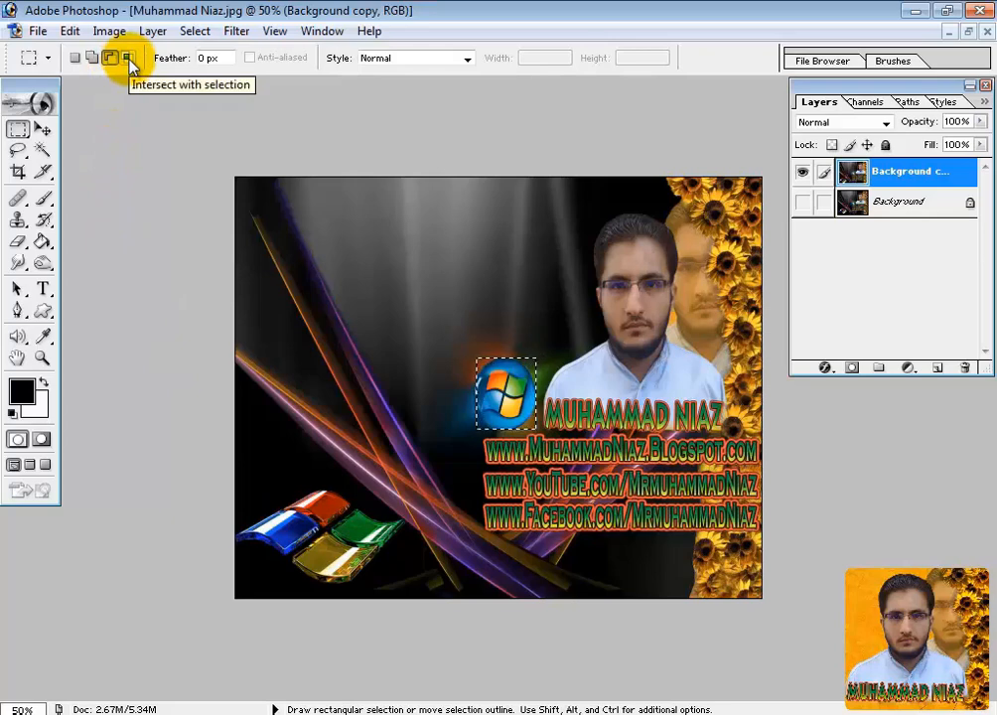
Step back through the subtractions to restore the larger rectangular selection around the round Windows logo.
key("ctrl")
key("ctrl+alt")
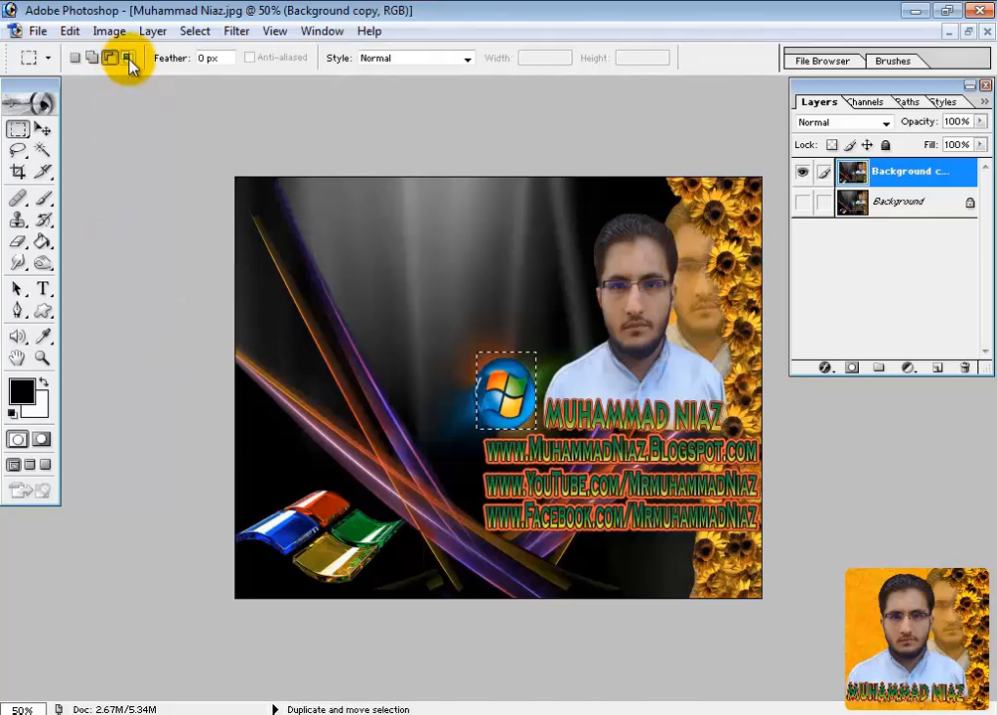
key("ctrl+alt+z")
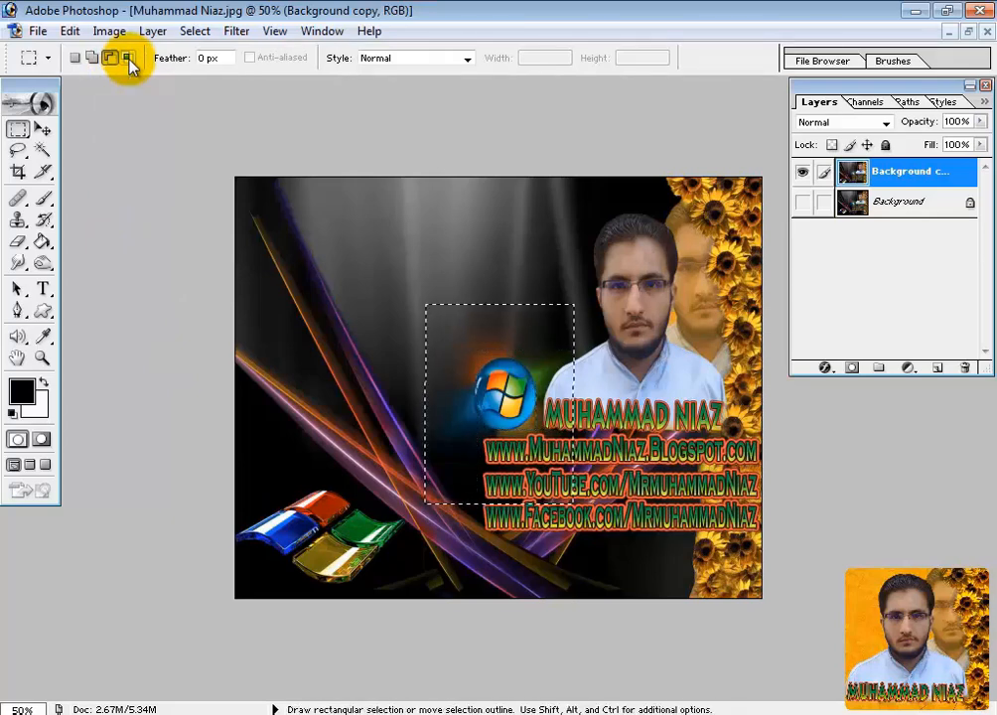
Reduce the selection to a tight rectangle around the round Windows logo using Intersect with selection.
left_click(128, 59)
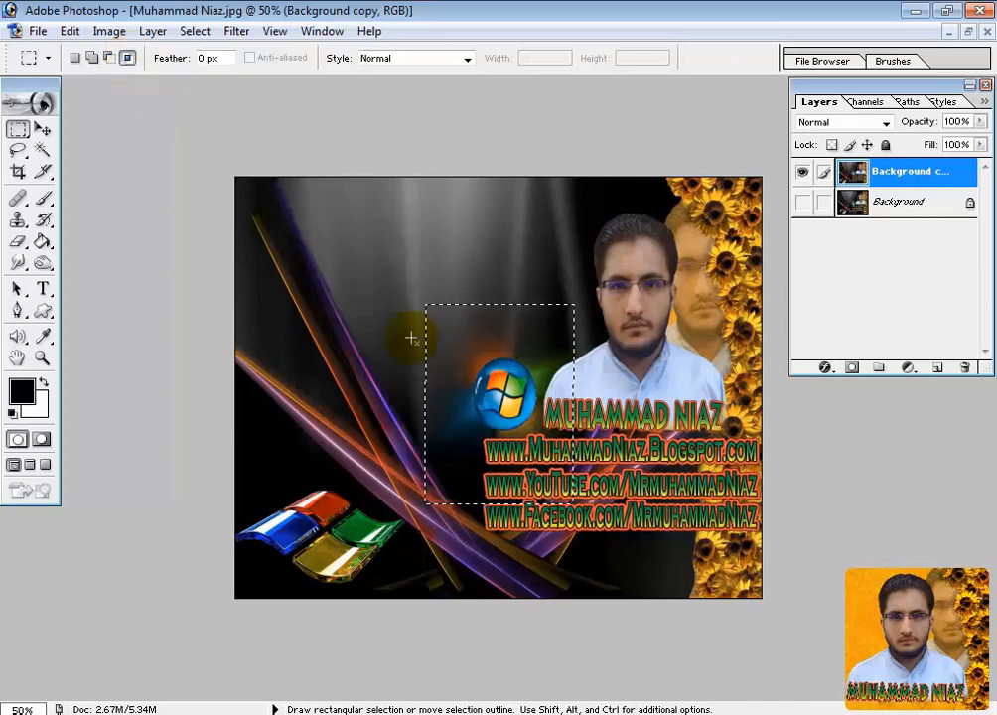
left_click_drag(466, 357, 491, 381)
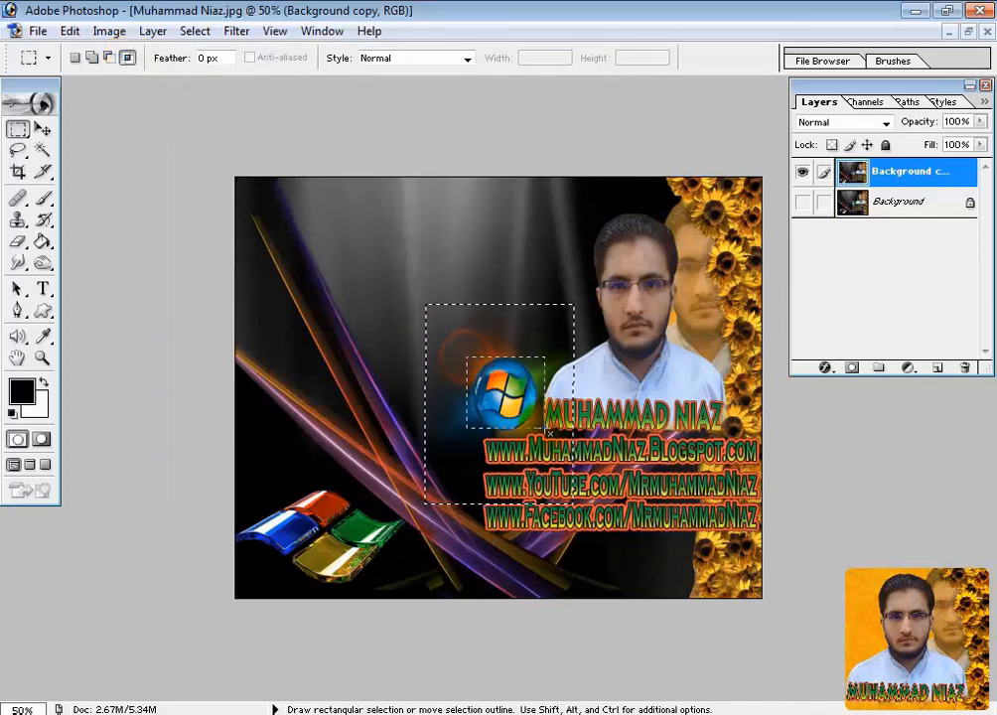
left_click_drag(541, 429, 541, 430)
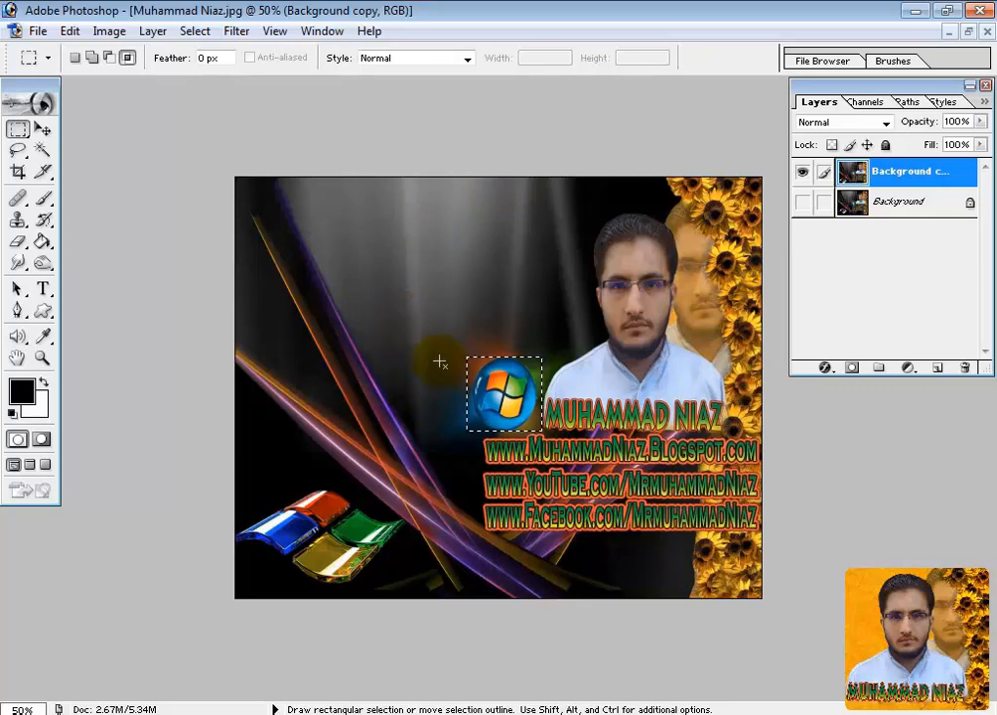
Extend the selection with a small rectangle beside the round Windows logo and subtract that extension again.
left_click(93, 58)
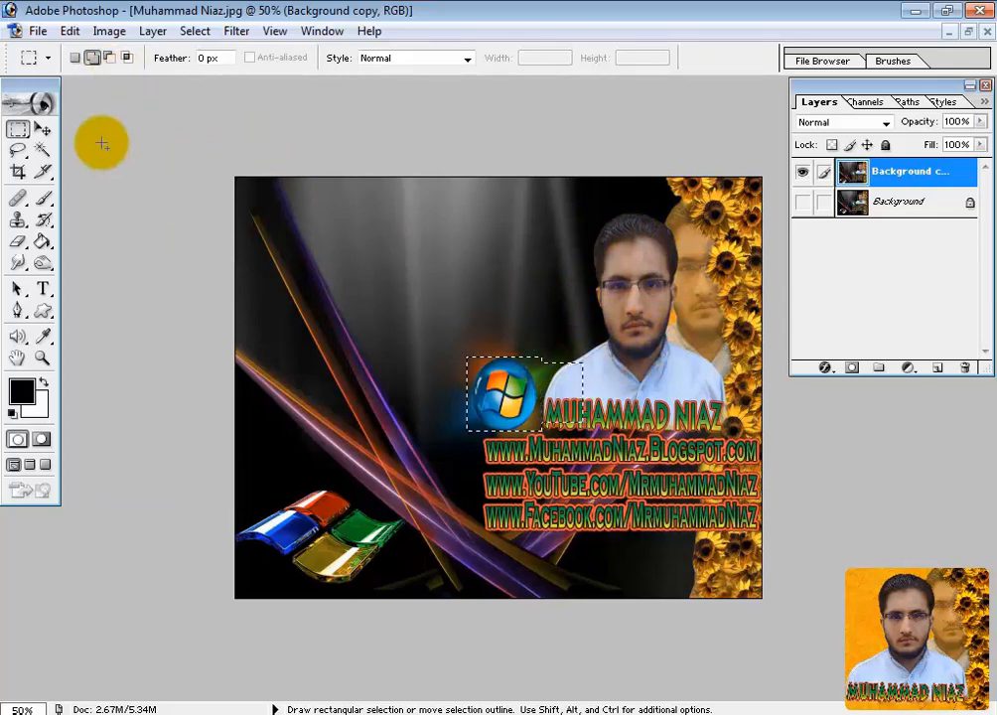
left_click(109, 58)
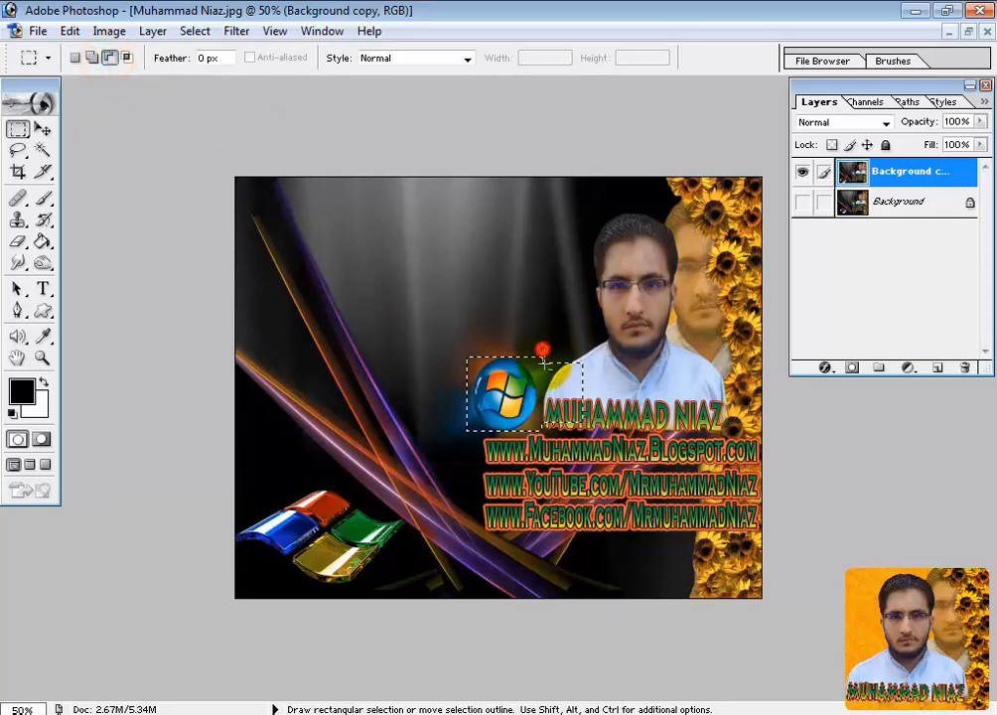
left_click_drag(544, 362, 601, 408)
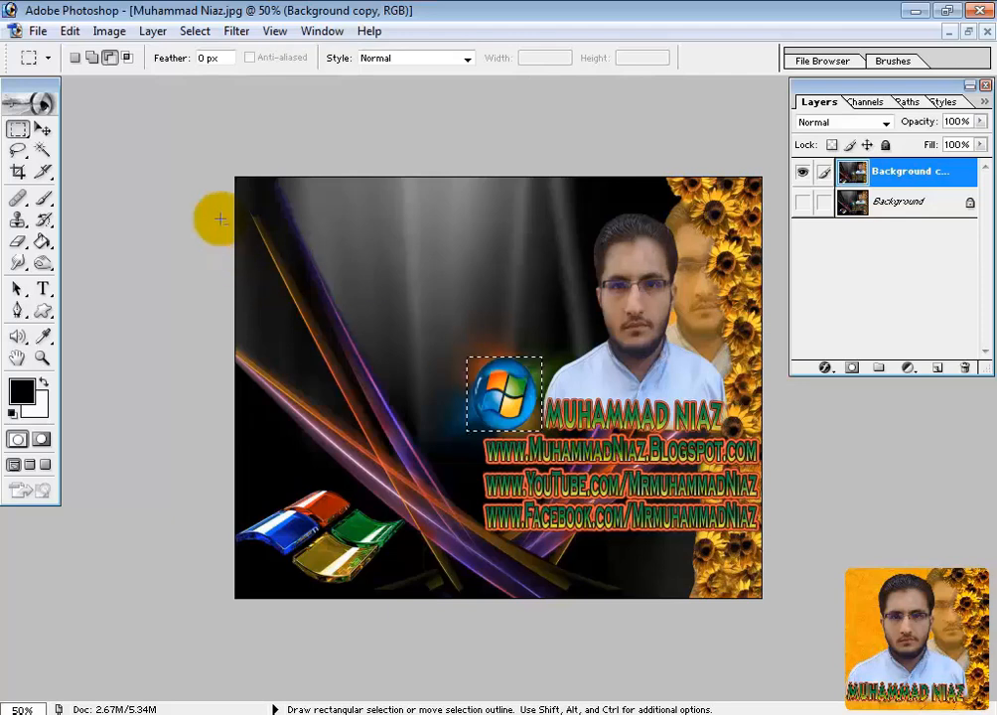
Intersect the selection with a smaller rectangle around the four-colour flag inside the round Windows logo.
left_click(128, 58)
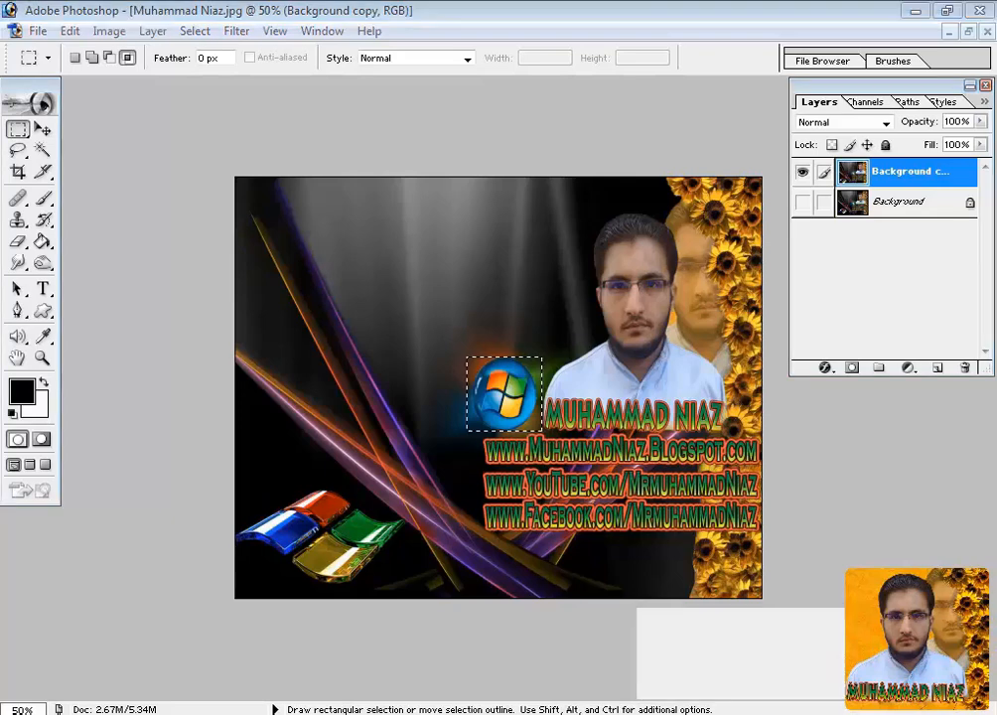
left_click_drag(500, 399, 525, 418)
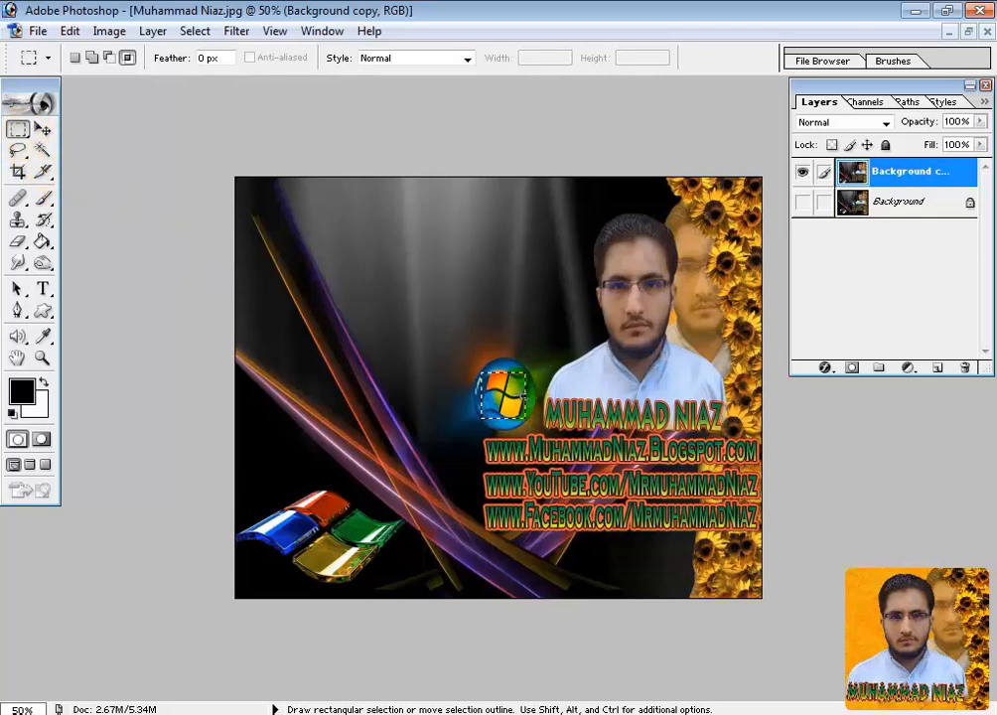
Clear the rectangular selection around the flag inside the round Windows logo.
left_click(195, 32)
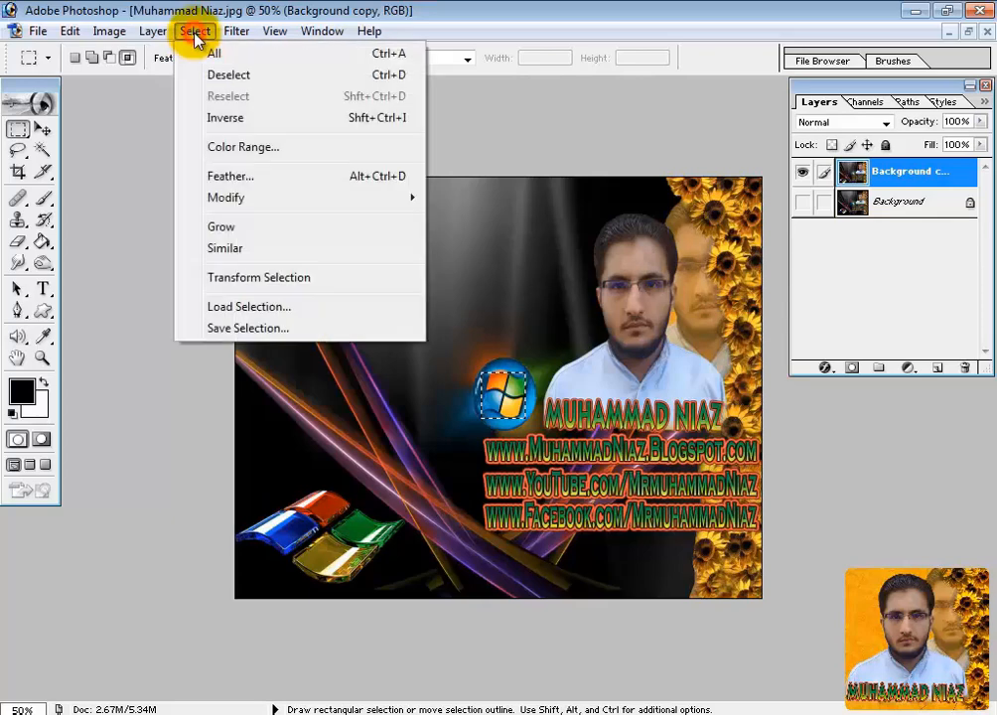
left_click(402, 79)
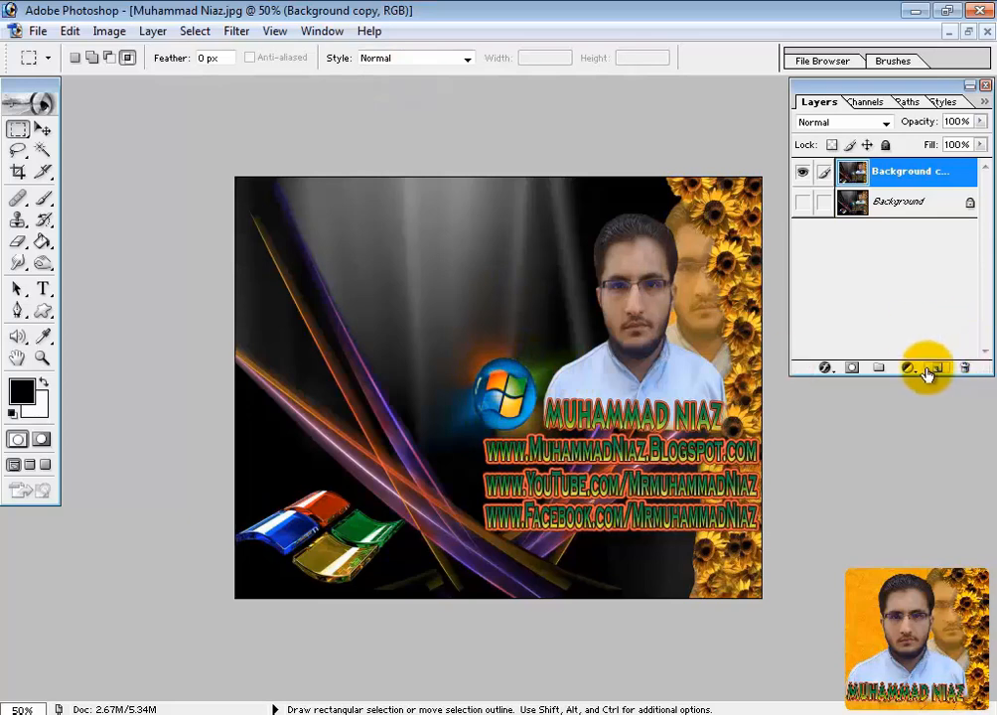
left_click(153, 31)
mouse_move(174, 55)
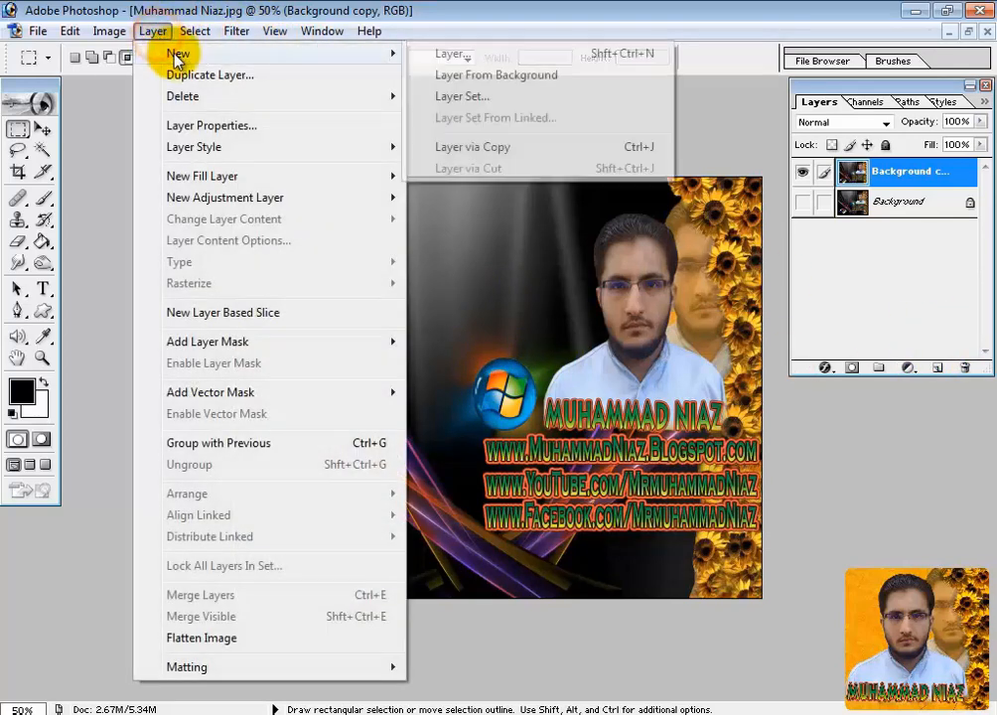
left_click(249, 11)
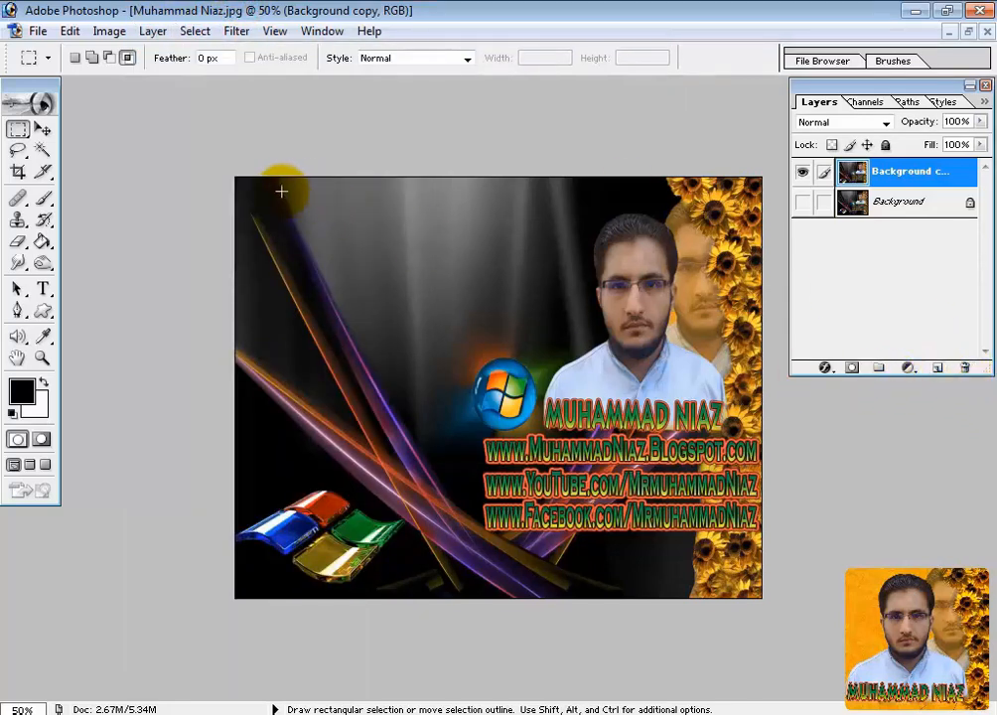
Draw a large circular selection over the grey light beams with the Elliptical Marquee tool.
left_click_drag(18, 129, 100, 148)
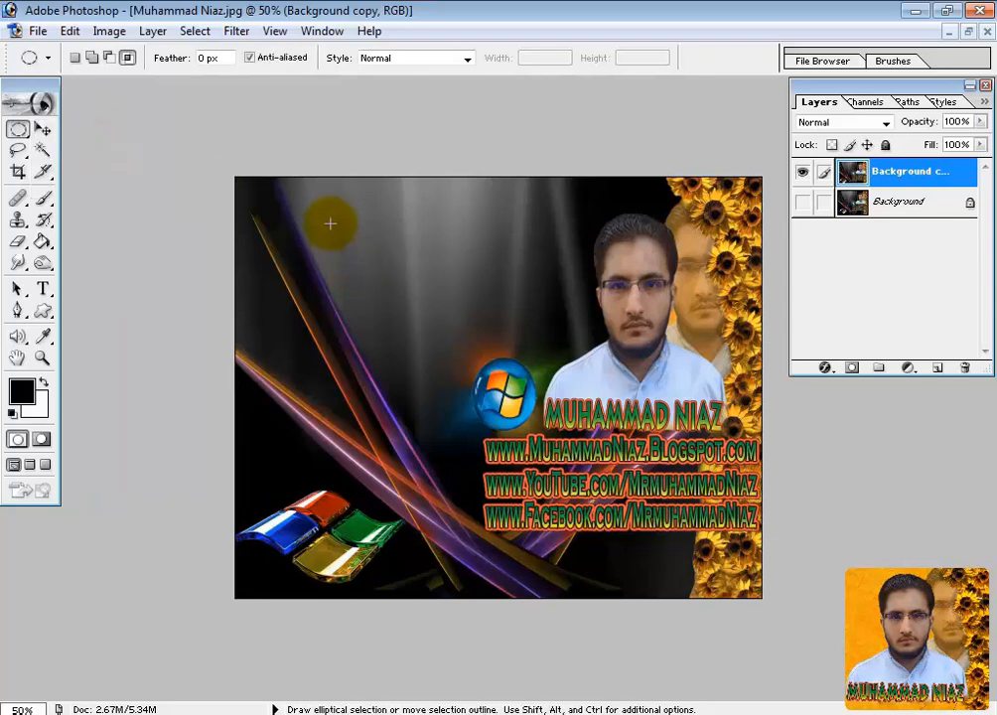
left_click_drag(330, 223, 442, 297)
left_click_drag(422, 279, 557, 433)
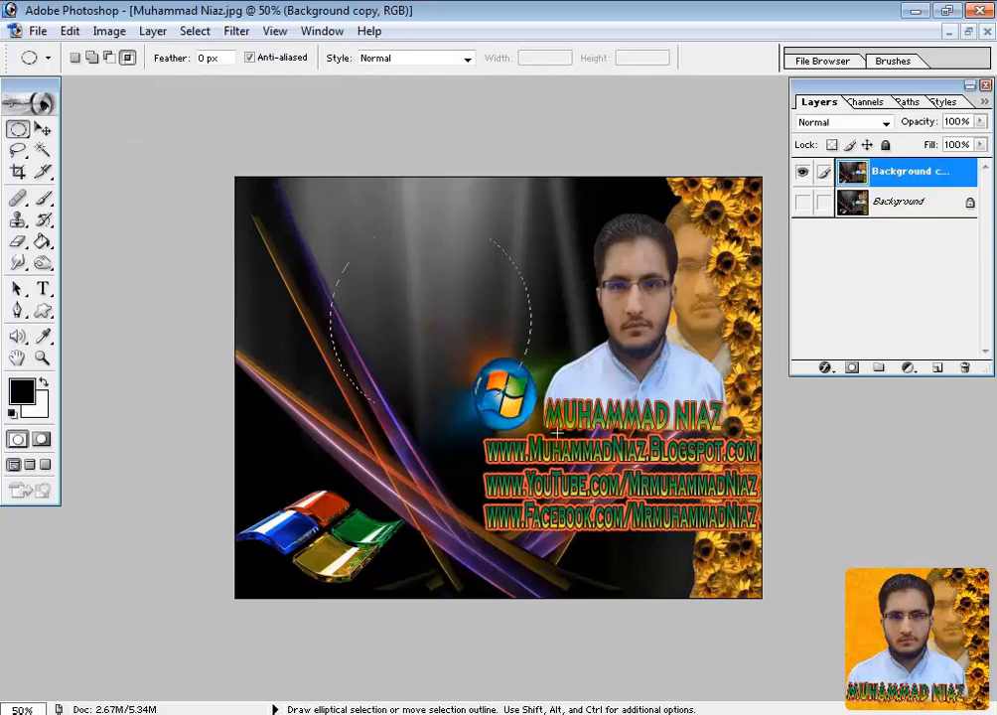
left_click_drag(610, 479, 492, 452)
left_click_drag(566, 502, 494, 410)
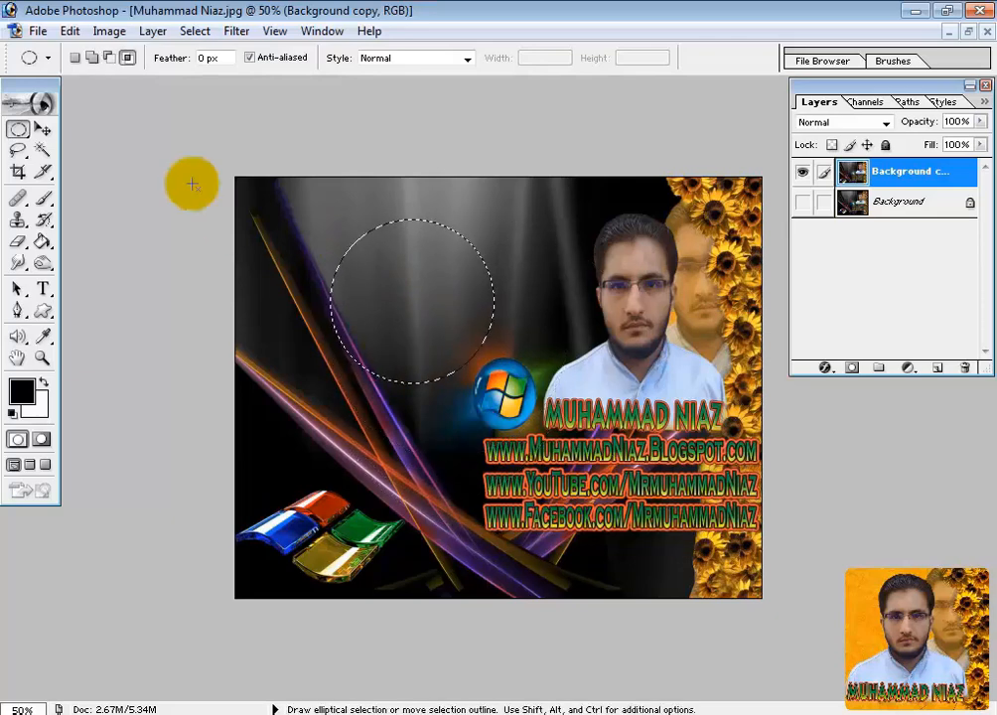
Set the Elliptical Marquee to New selection mode and clear the circular selection over the light beams.
left_click(107, 59)
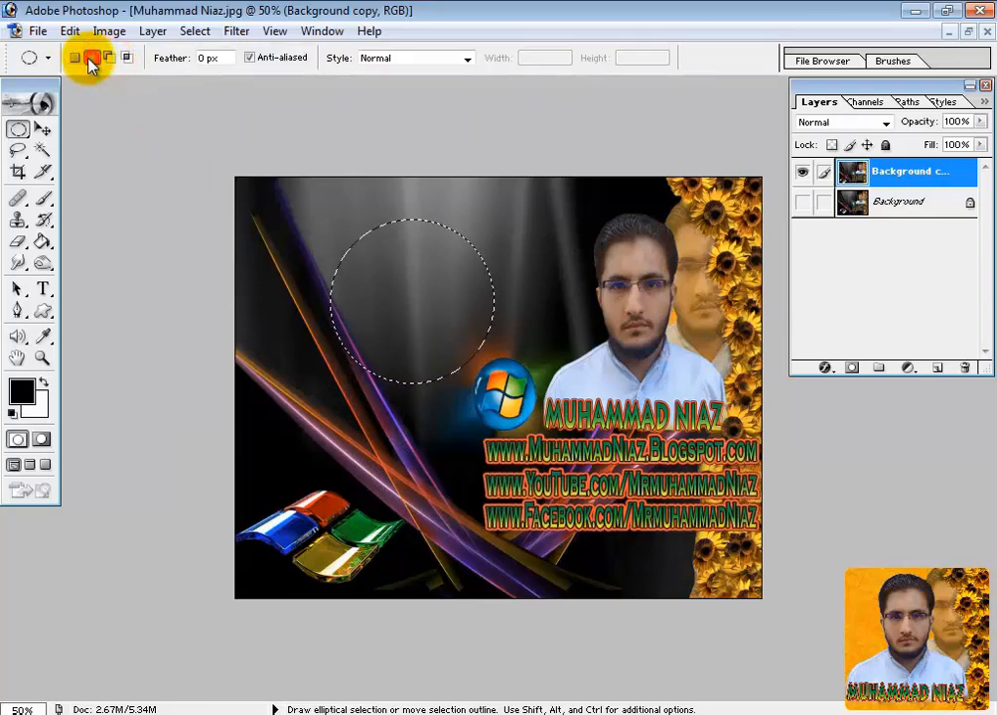
left_click(73, 59)
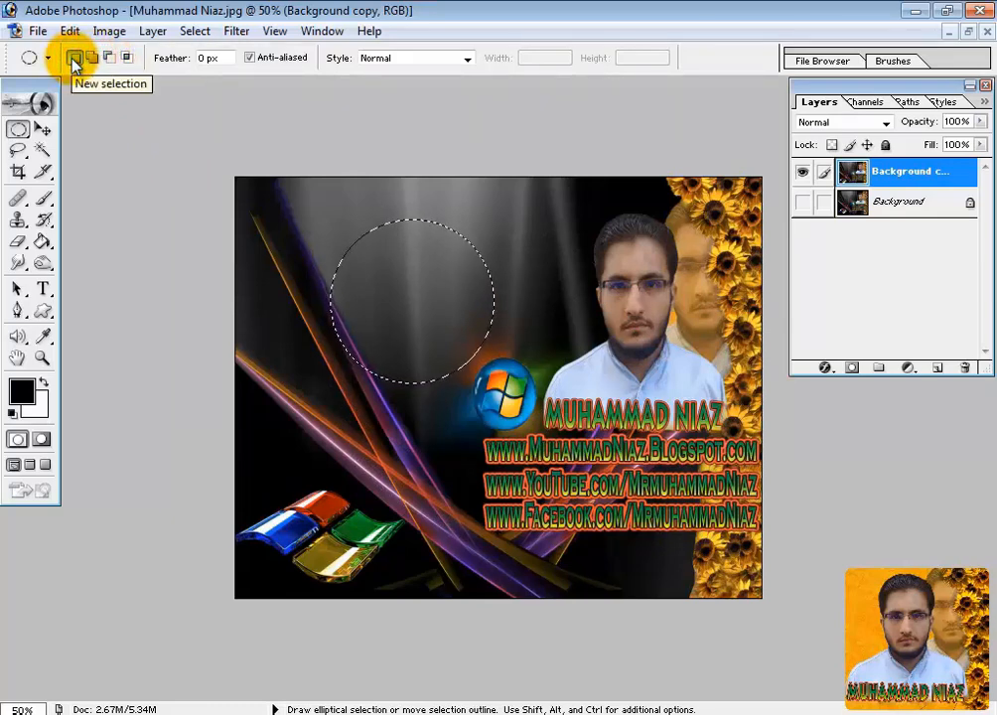
key("ctrl+d")
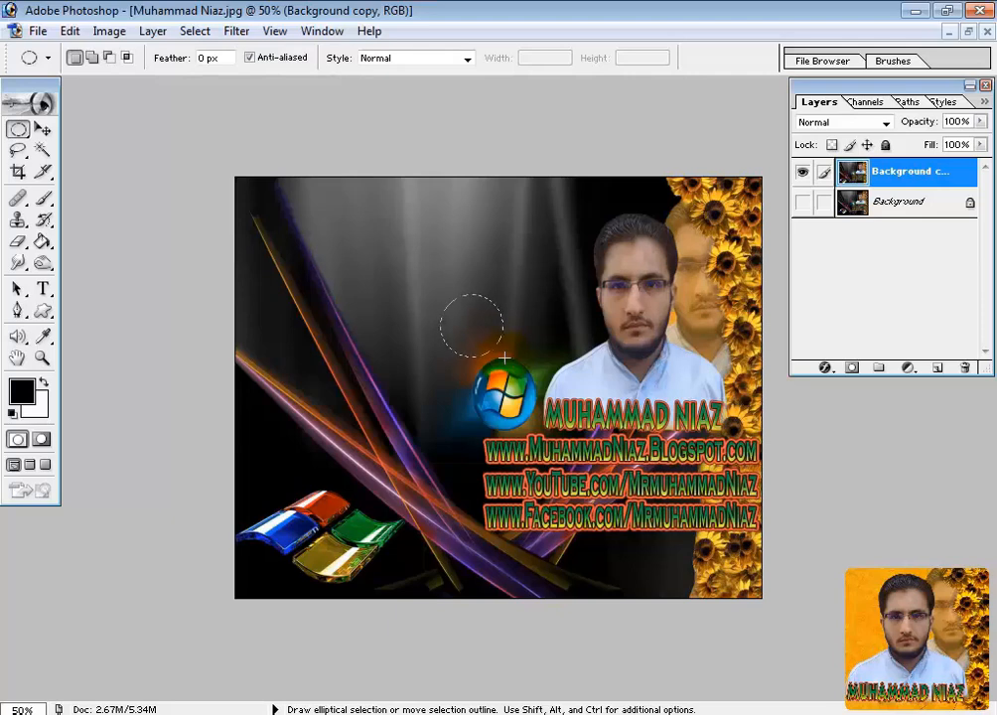
Draw a circular selection outward from its centre above the round Windows logo, and deselect it again.
mouse_move(505, 356)
left_mouse_down()
mouse_move(556, 387)
mouse_move(646, 485)
mouse_move(487, 331)
mouse_move(482, 337)
mouse_move(583, 434)
mouse_move(602, 437)
mouse_move(349, 349)
mouse_move(526, 355)
mouse_move(492, 334)
mouse_move(531, 389)
mouse_move(545, 378)
mouse_move(519, 371)
mouse_move(528, 367)
mouse_move(488, 339)
mouse_move(583, 434)
mouse_move(487, 391)
mouse_move(545, 398)
mouse_move(487, 339)
mouse_move(513, 364)
left_mouse_up()
left_click_drag(588, 440, 541, 433)
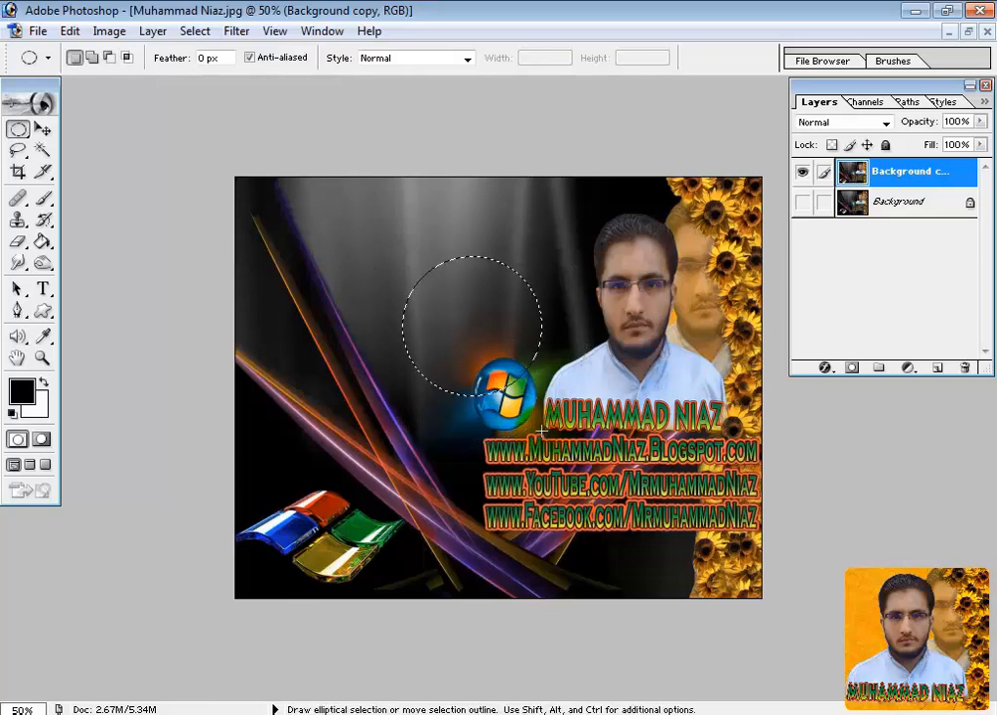
key("ctrl+d")
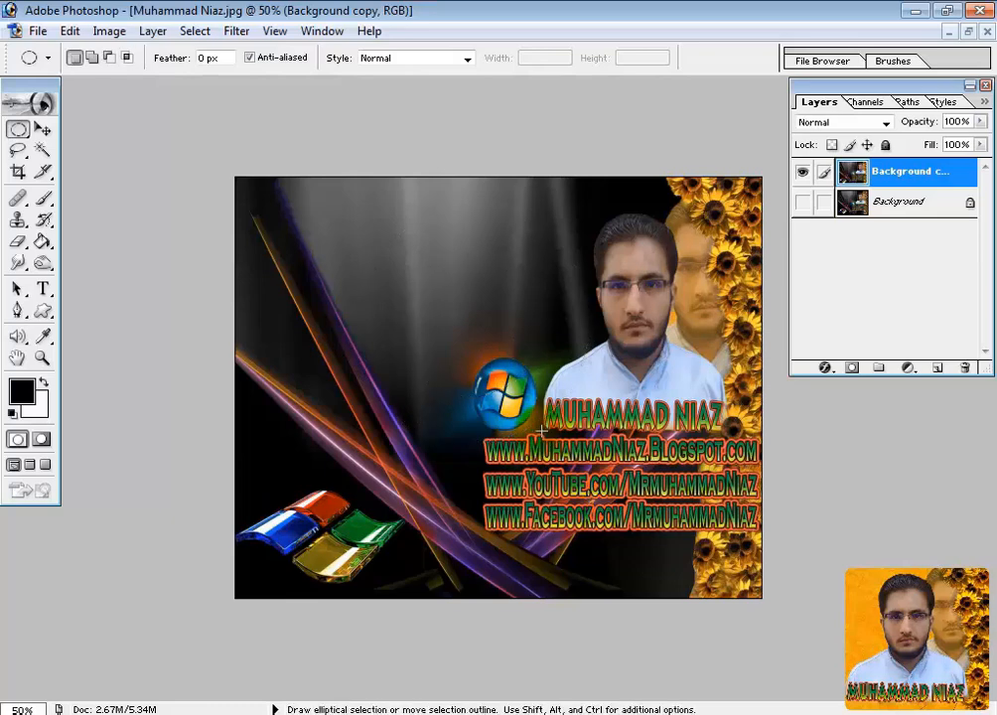
Cycle between the Elliptical and Rectangular Marquee tools, ending on the Rectangular Marquee.
right_click(16, 140)
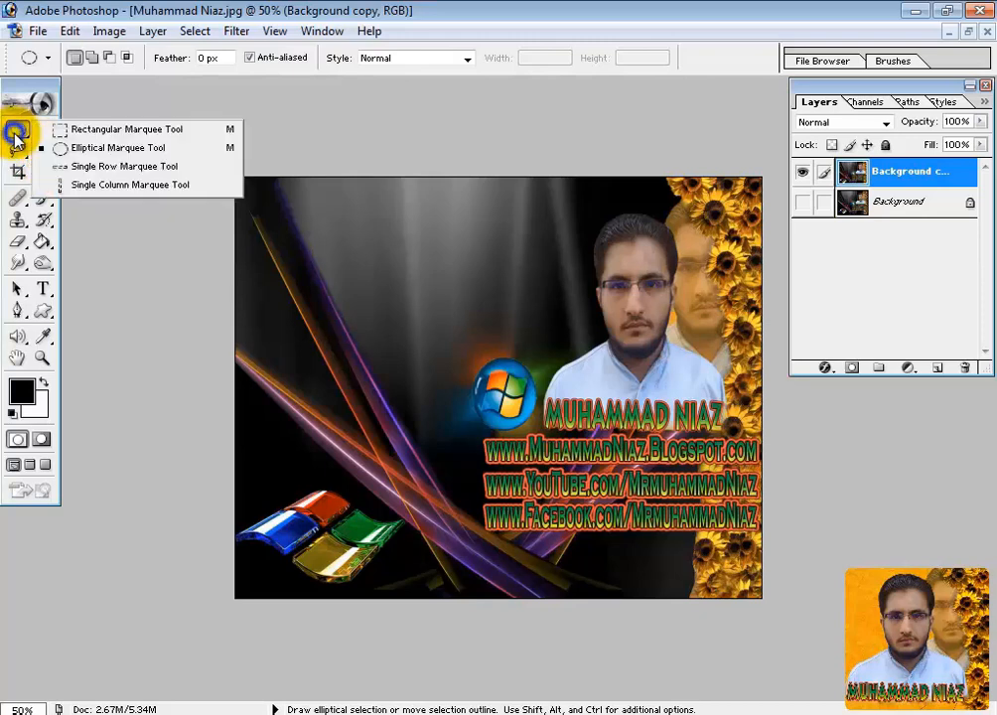
left_click(113, 147)
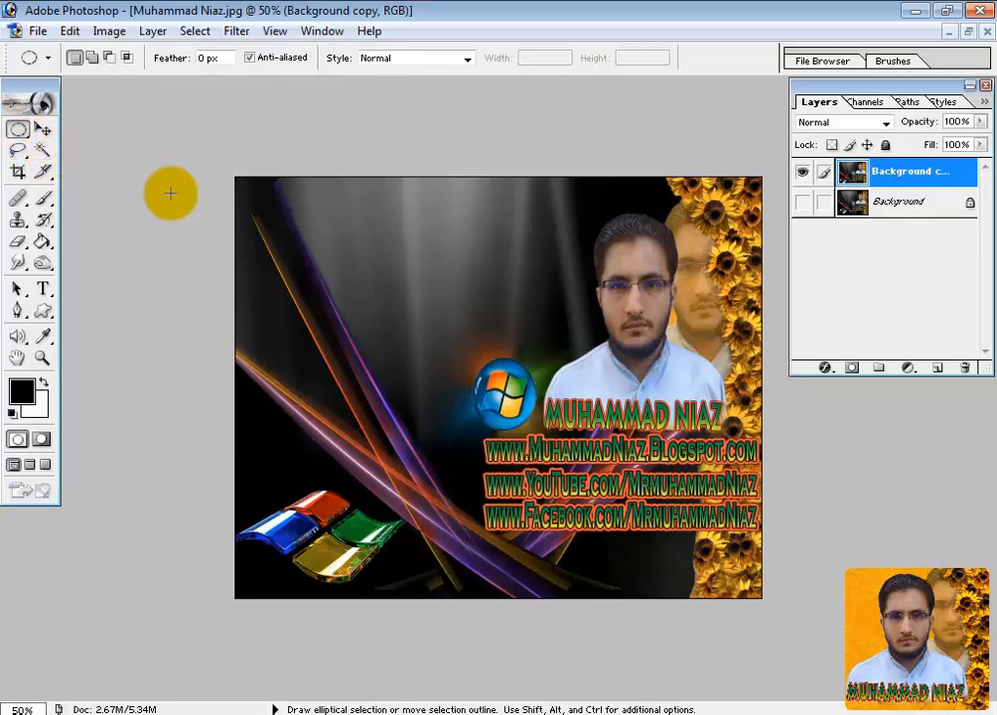
key("shift")
key("shift+m")
key("shift+m")
key("shift+m")
key("shift+m")
key("shift+m")
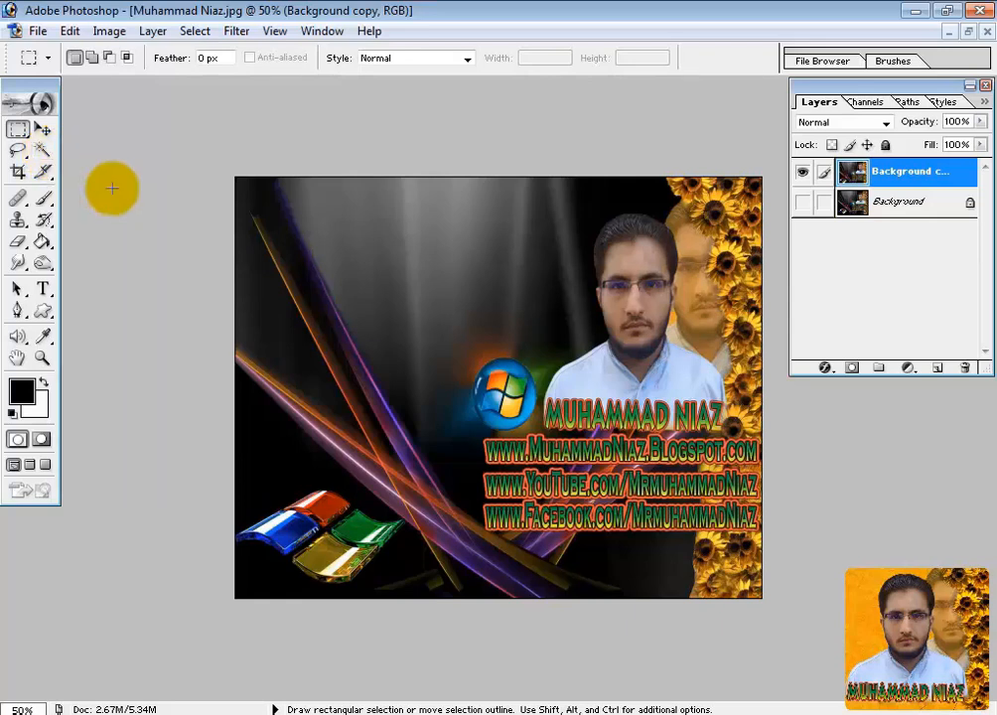
Select the bright grey area of the light beams with the Magic Wand at tolerance 32, and deselect it.
left_click(43, 358)
left_click_drag(321, 171, 391, 212)
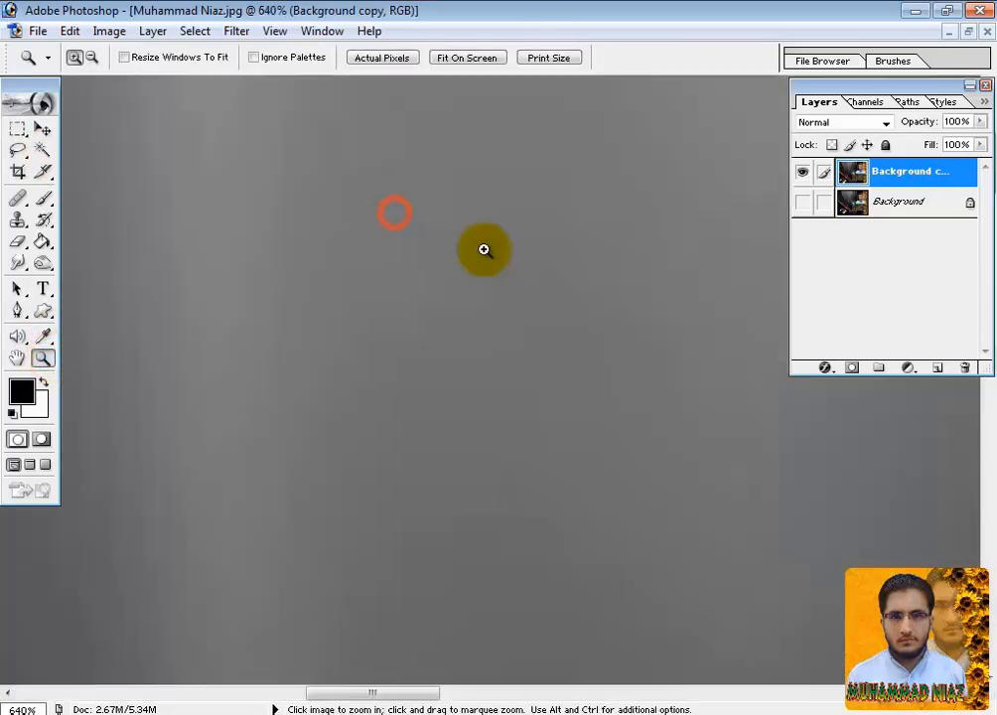
left_click(467, 58)
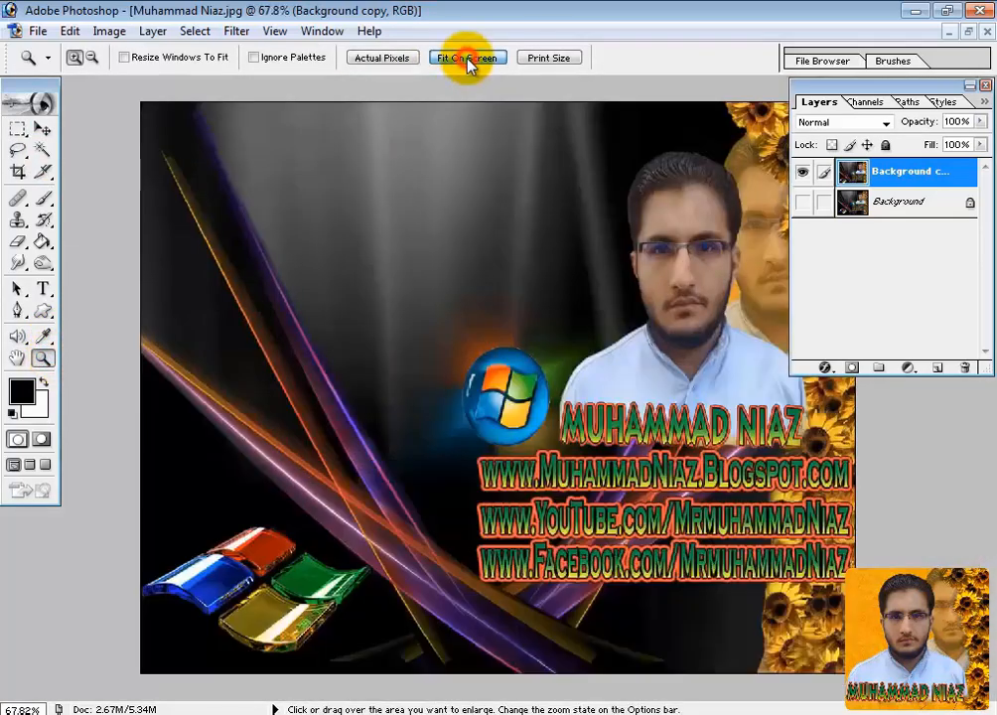
left_click(43, 150)
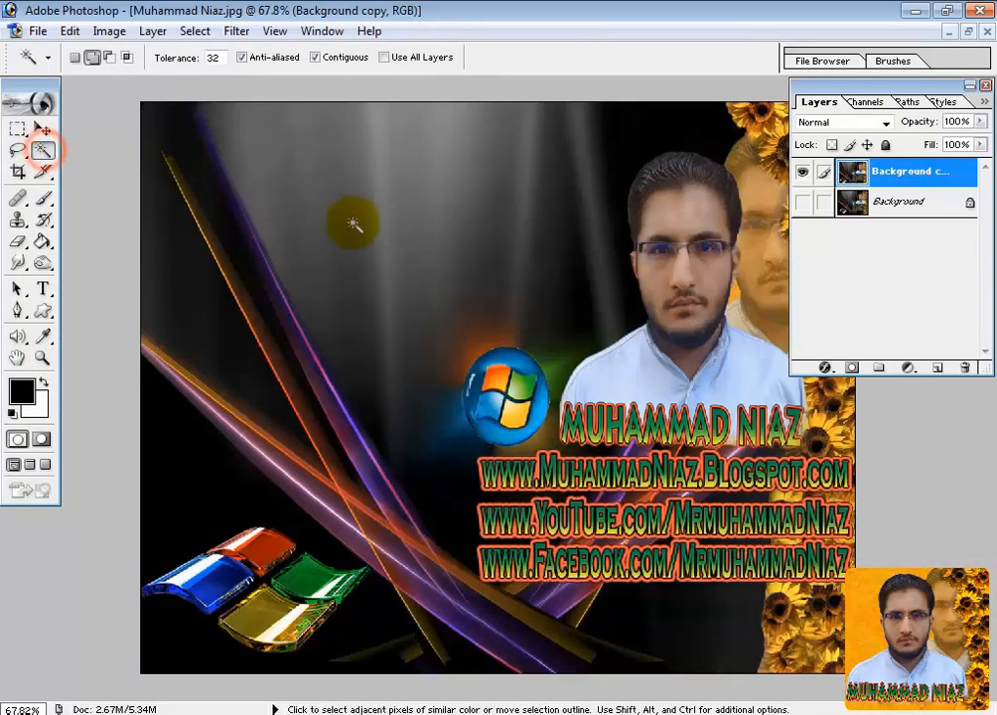
left_click(404, 176)
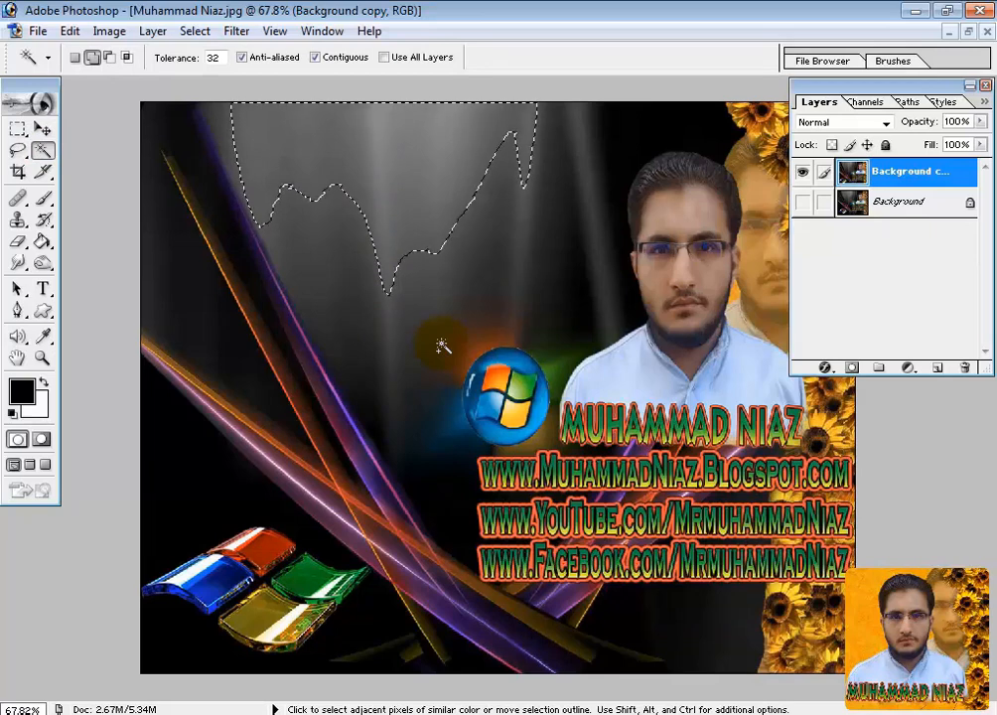
key("ctrl+d")
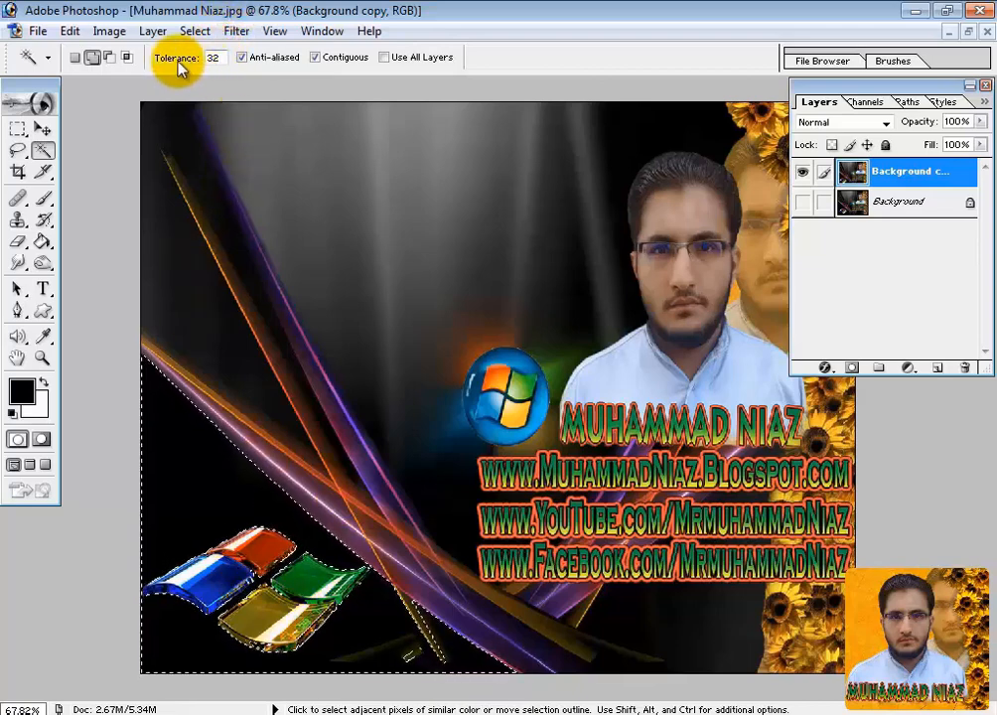
Reselect the black area around the four-colour glass flag with a Magic Wand tolerance of 5 and examine the selection edge up close.
left_click(214, 58)
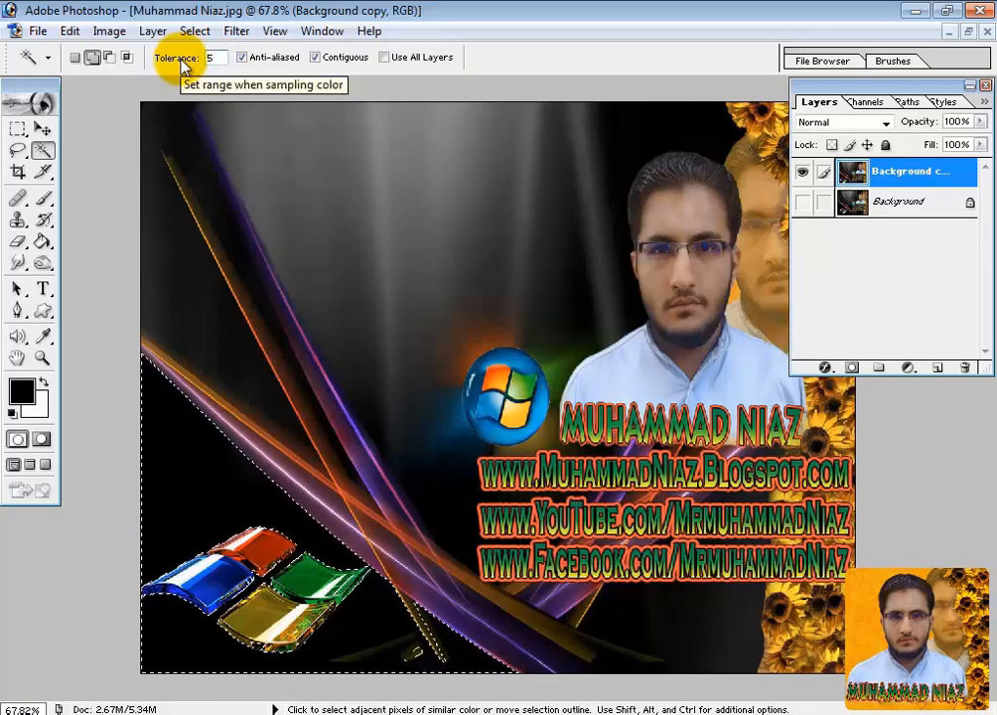
left_click(117, 489)
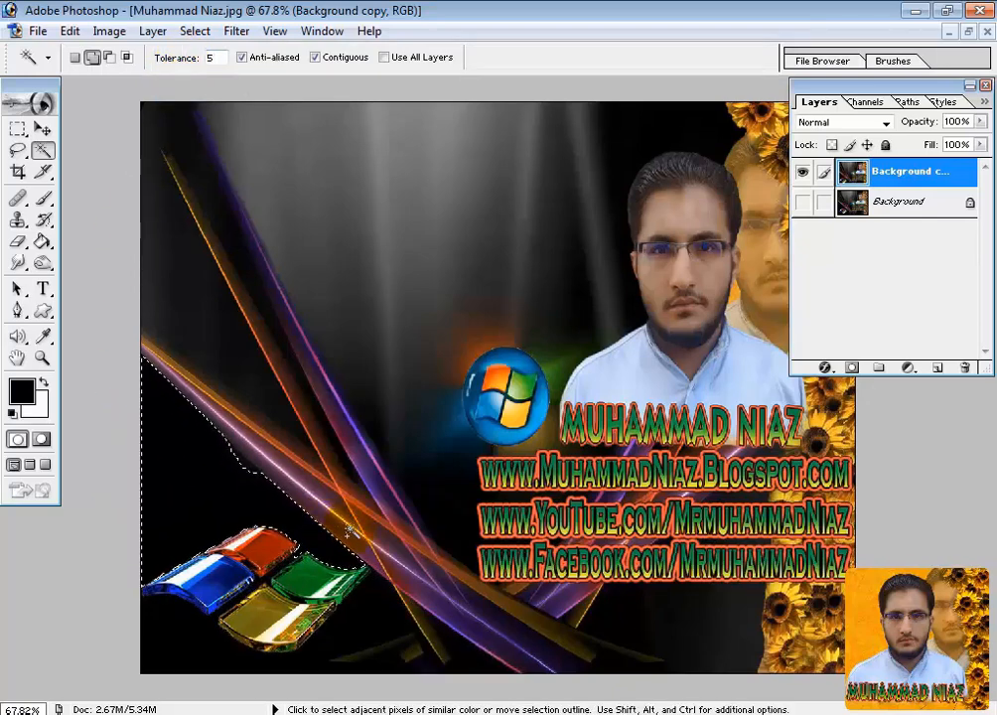
left_click(43, 357)
left_click_drag(189, 420, 341, 501)
left_click_drag(271, 345, 456, 425)
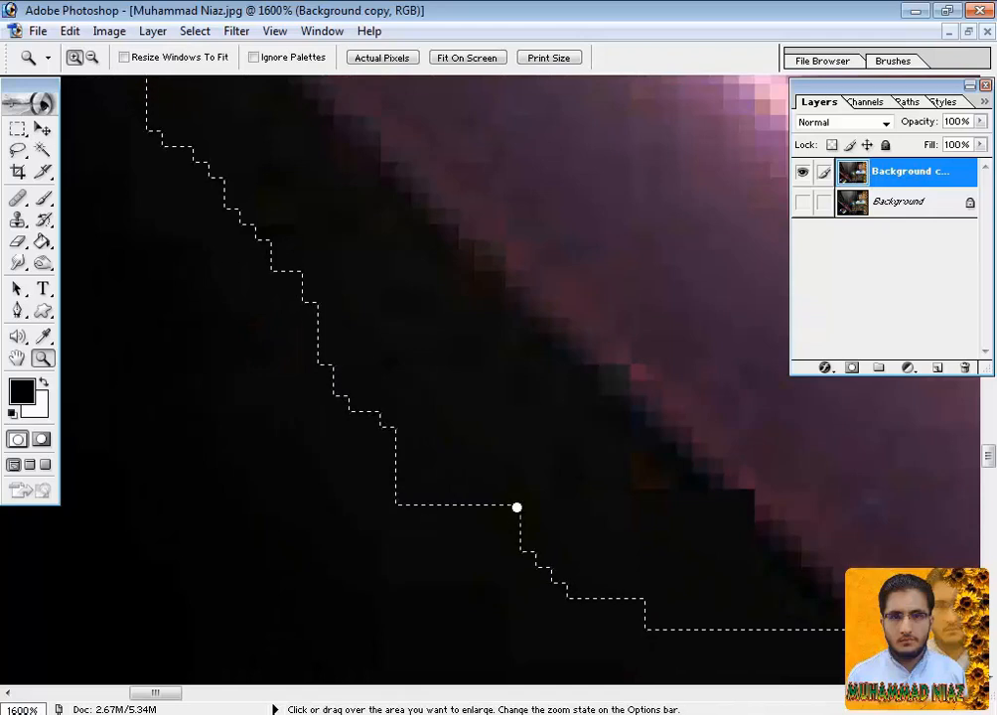
Set the Magic Wand tolerance back to 32 and clear the selection.
left_click(43, 149)
left_click_drag(182, 56, 177, 62)
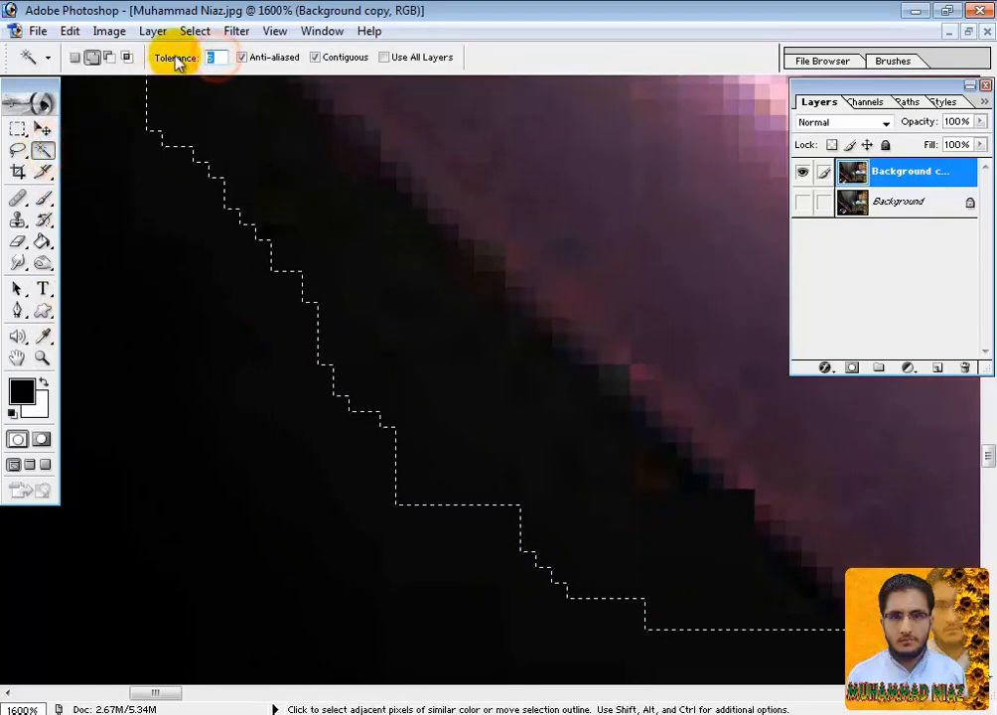
type("32")
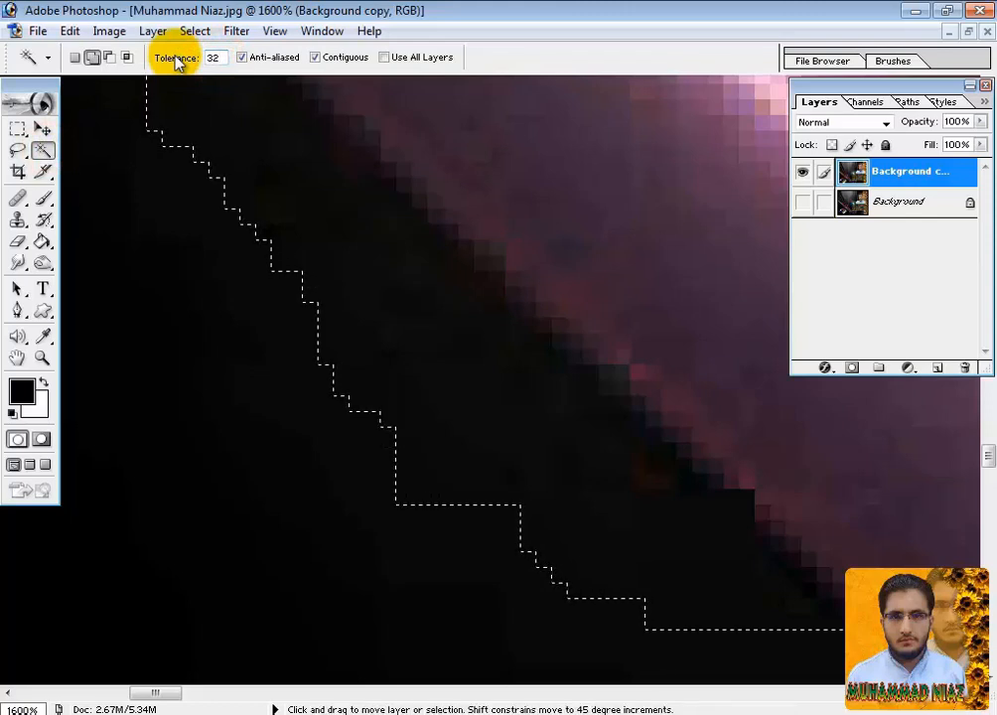
key("ctrl+d")
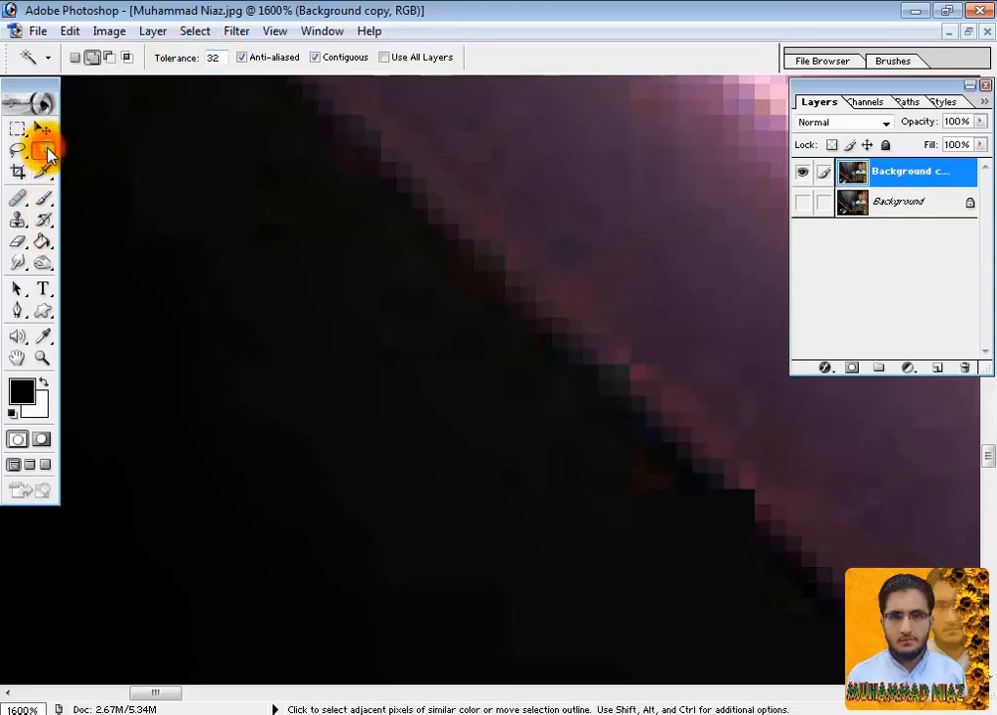
With the whole image in view, select the dark area below the web addresses with the Magic Wand, and deselect it.
left_click(41, 357)
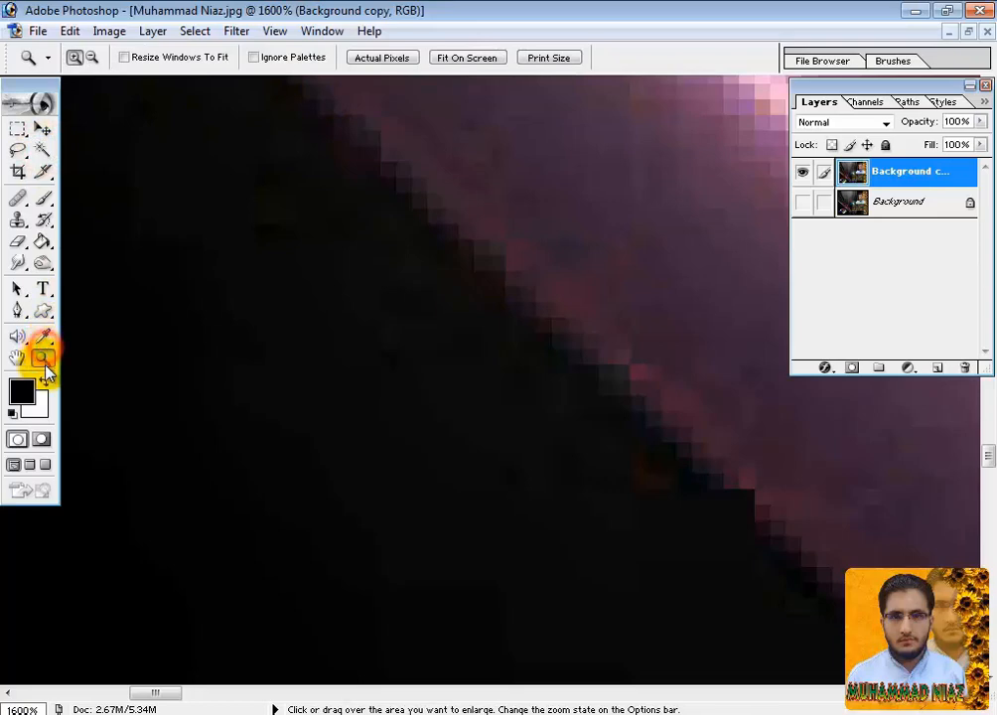
left_click(469, 60)
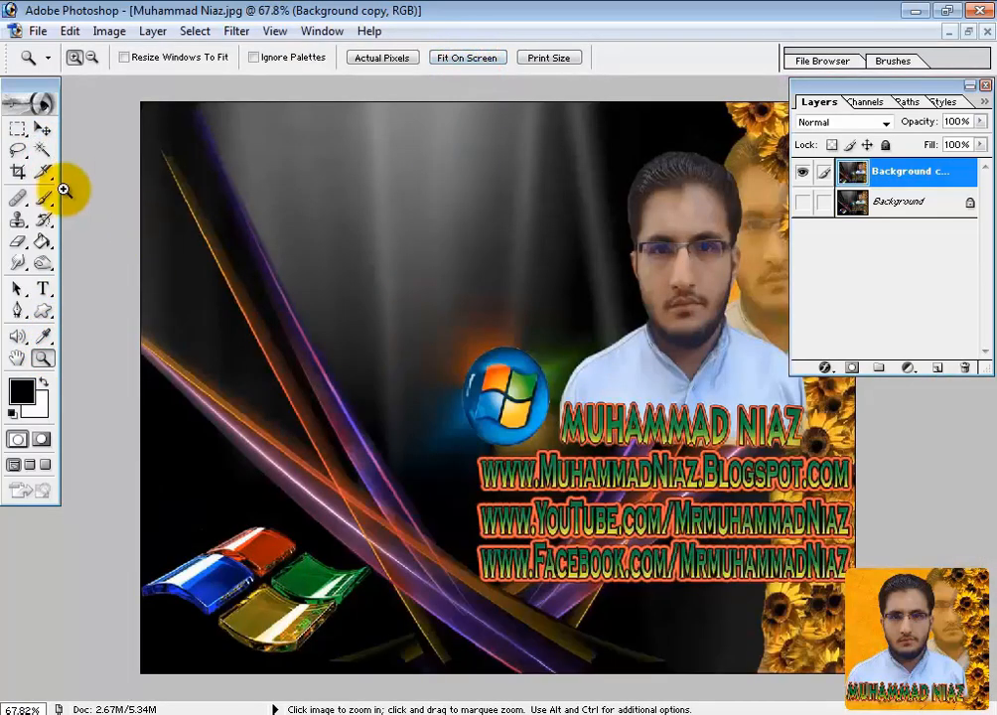
left_click(42, 149)
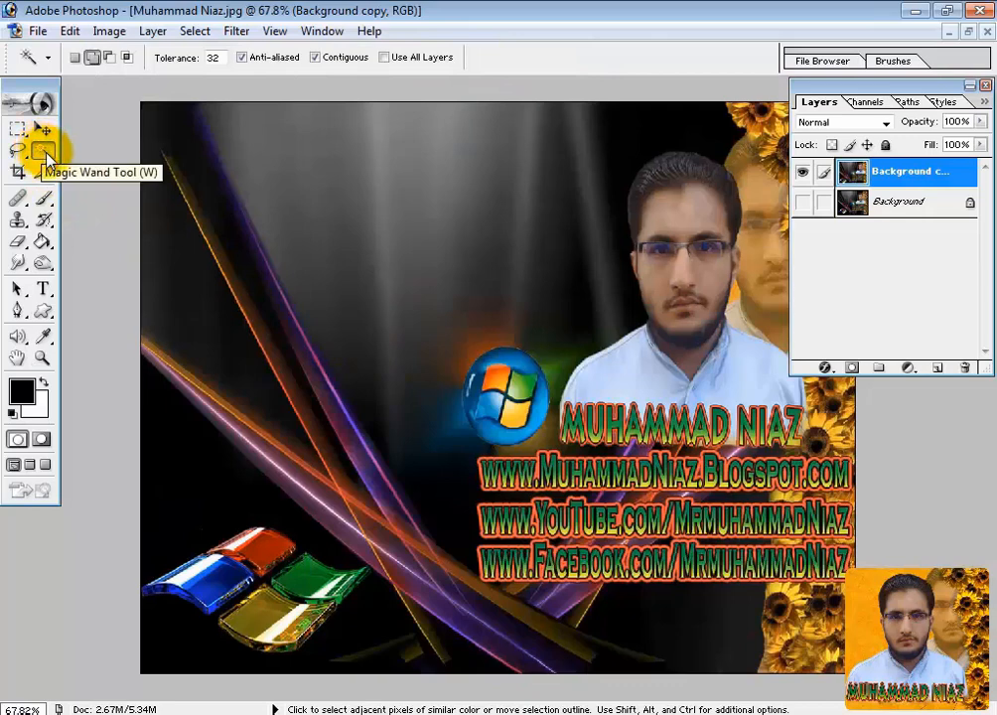
left_click(689, 631)
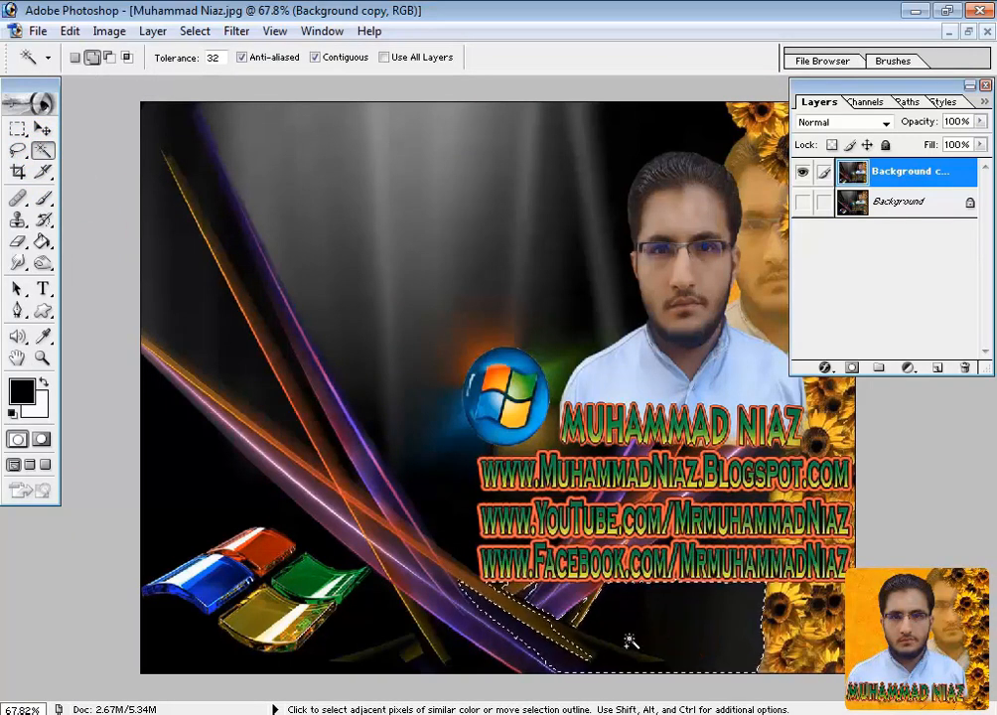
key("ctrl+d")
Select the black area around the glass flag, add the dark area above the crossing beams, and clear the combined selection.
left_click(233, 514)
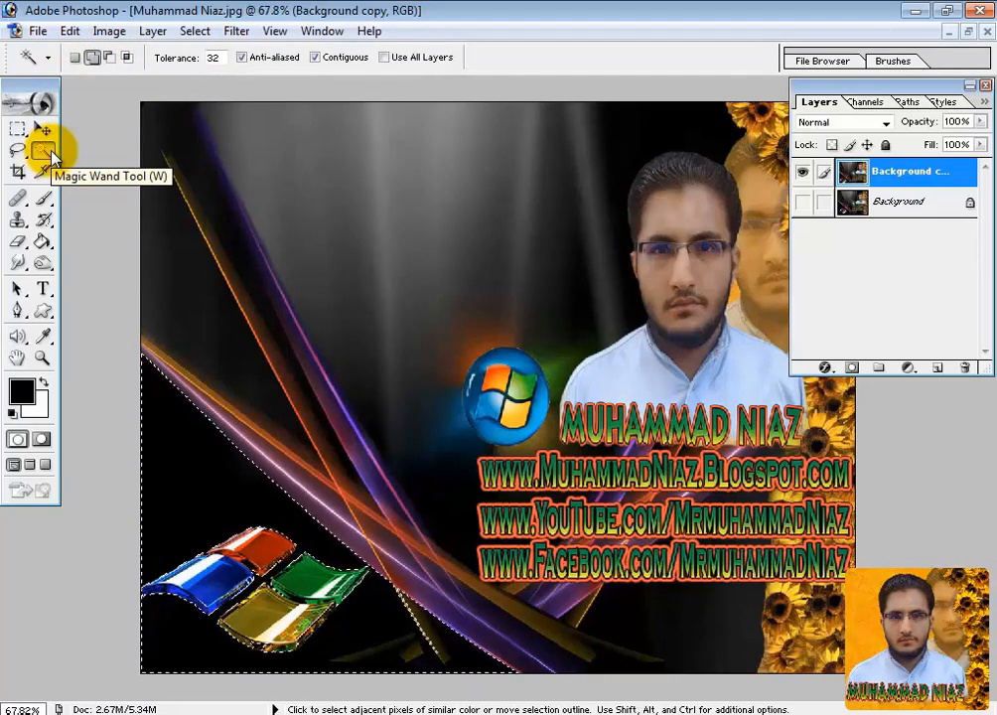
left_click(185, 300)
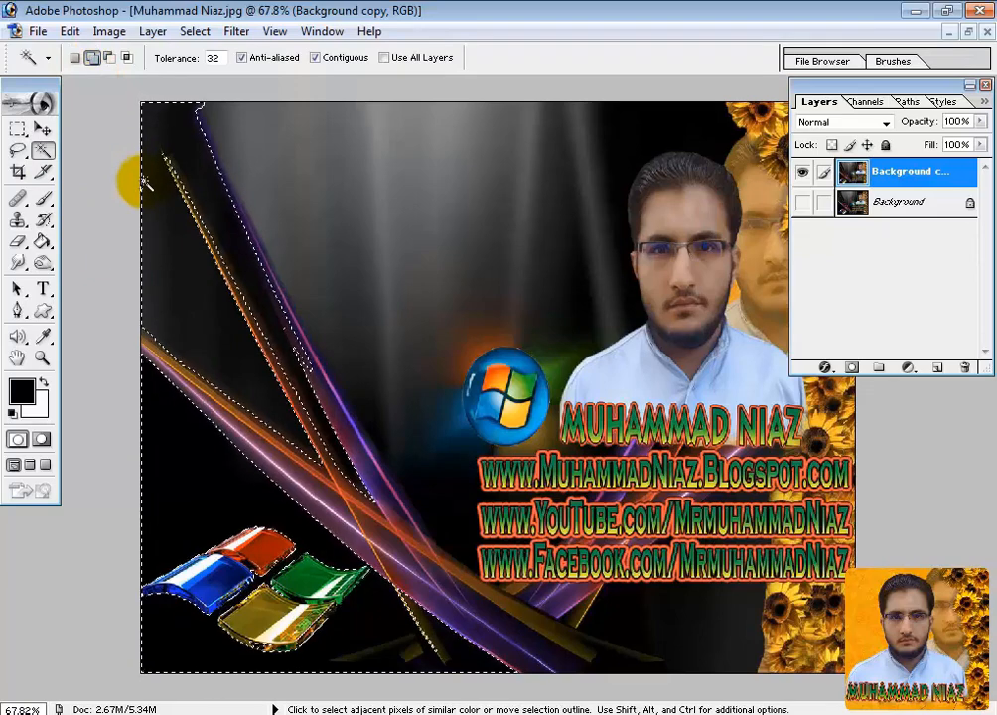
key("ctrl+d")
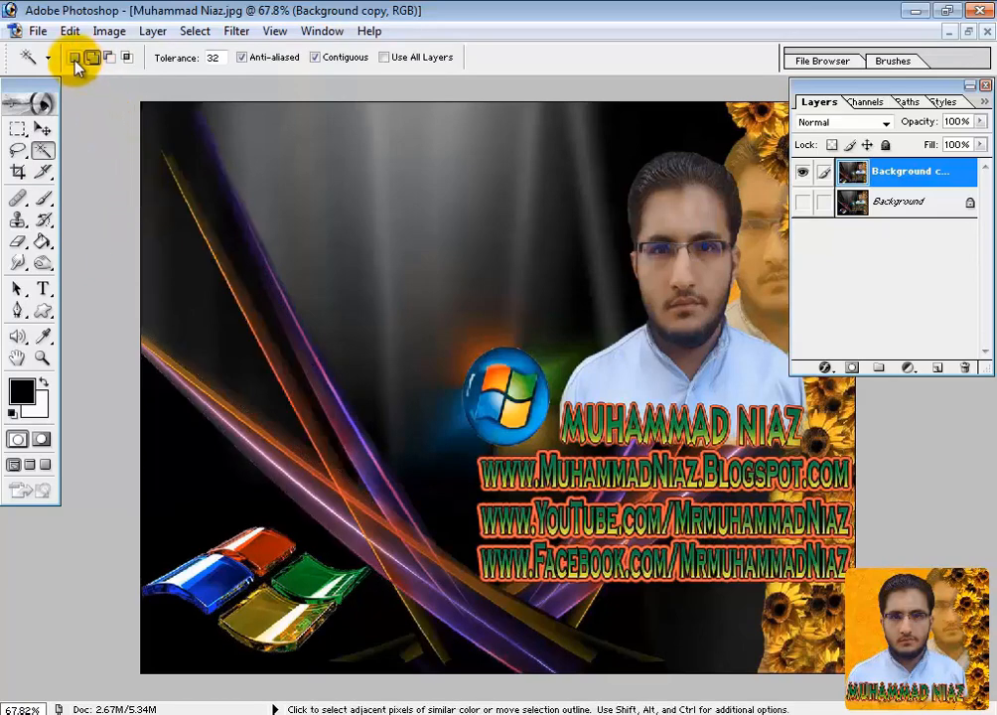
Set the Magic Wand to New selection mode, select the dark area above the crossing beams, and deselect it.
left_click(74, 56)
left_click(245, 264)
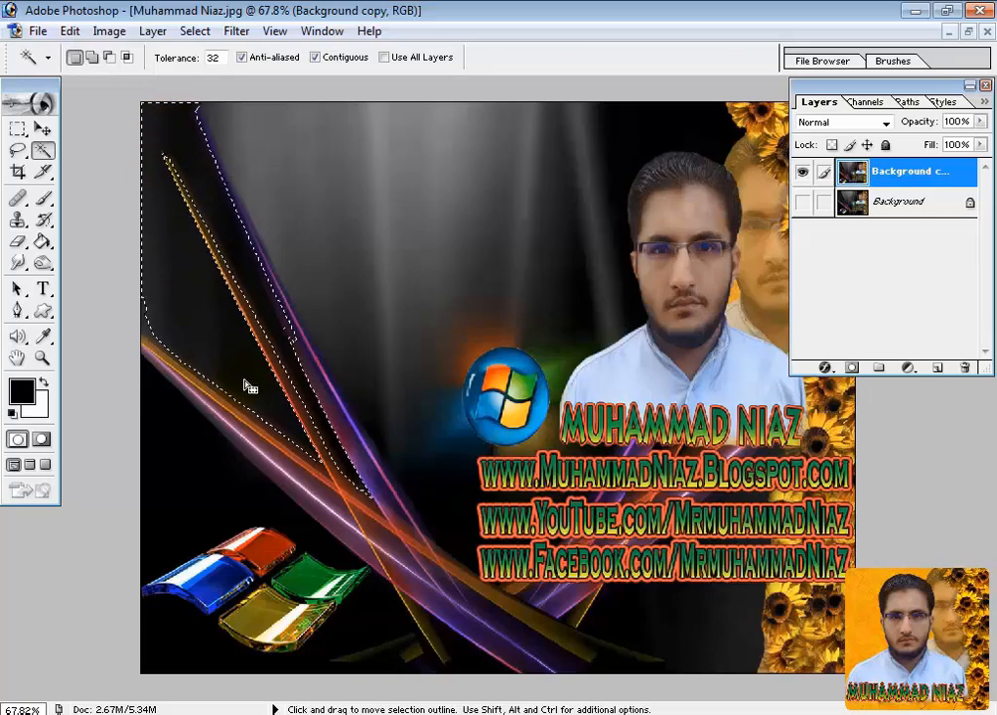
key("ctrl+d")
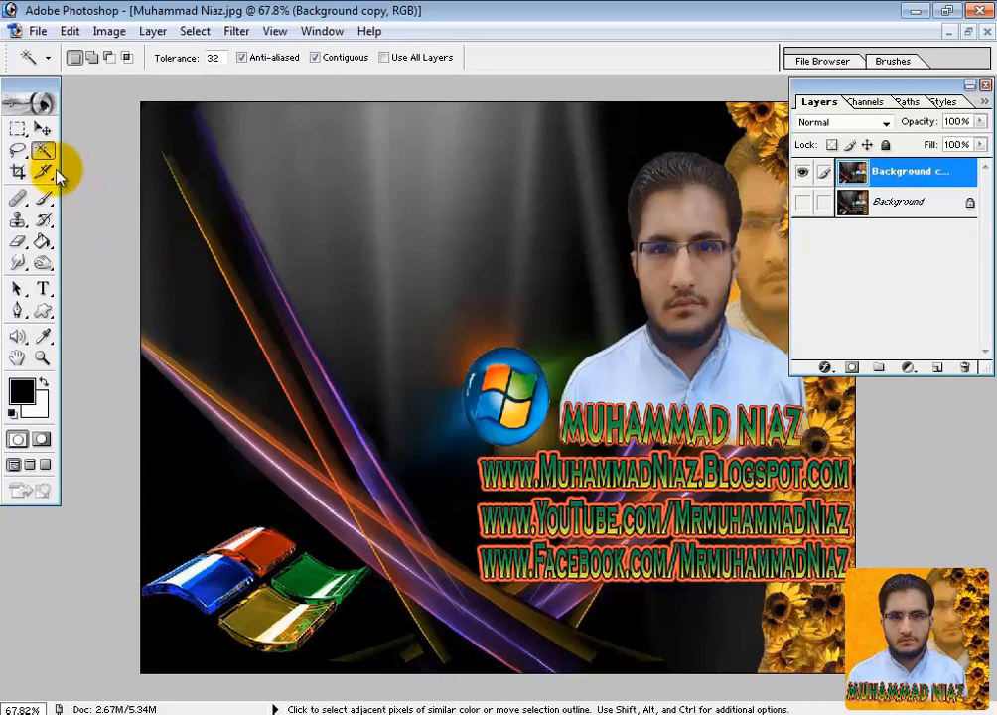
Trace a freehand selection around the round blue Windows logo with the Lasso tool.
left_click_drag(20, 150, 64, 154)
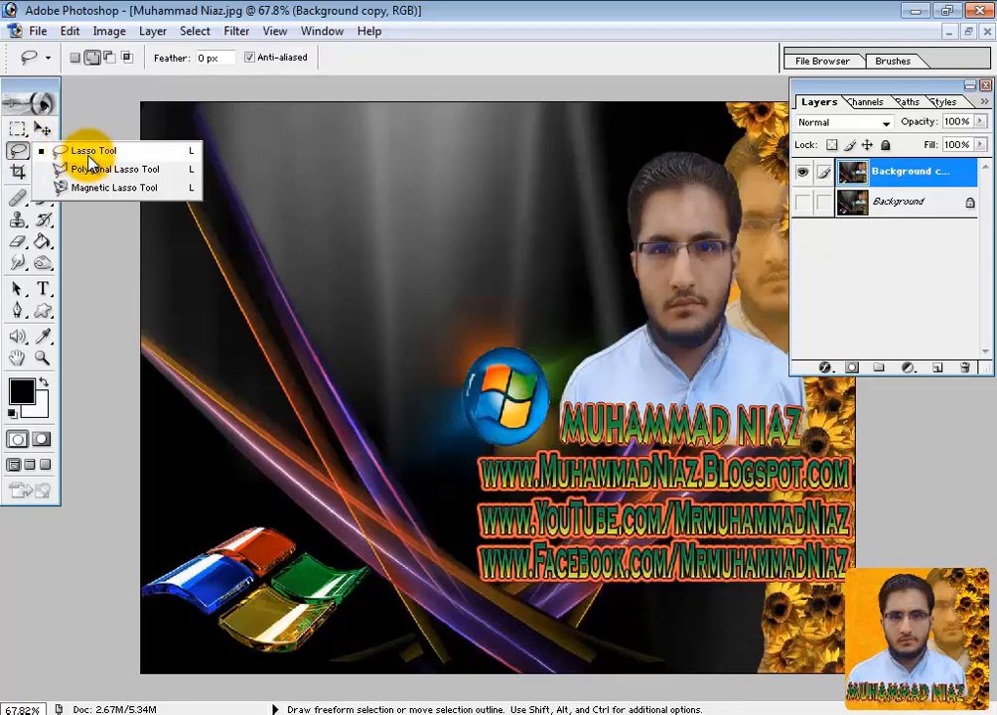
left_click(92, 158)
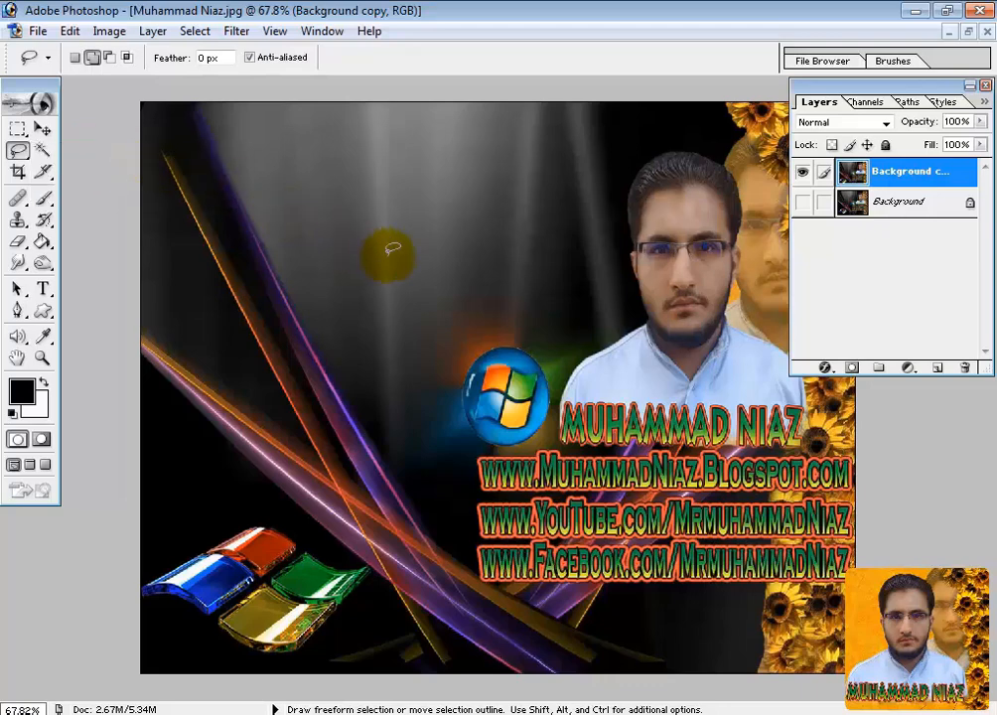
left_click(43, 358)
left_click_drag(441, 319, 610, 437)
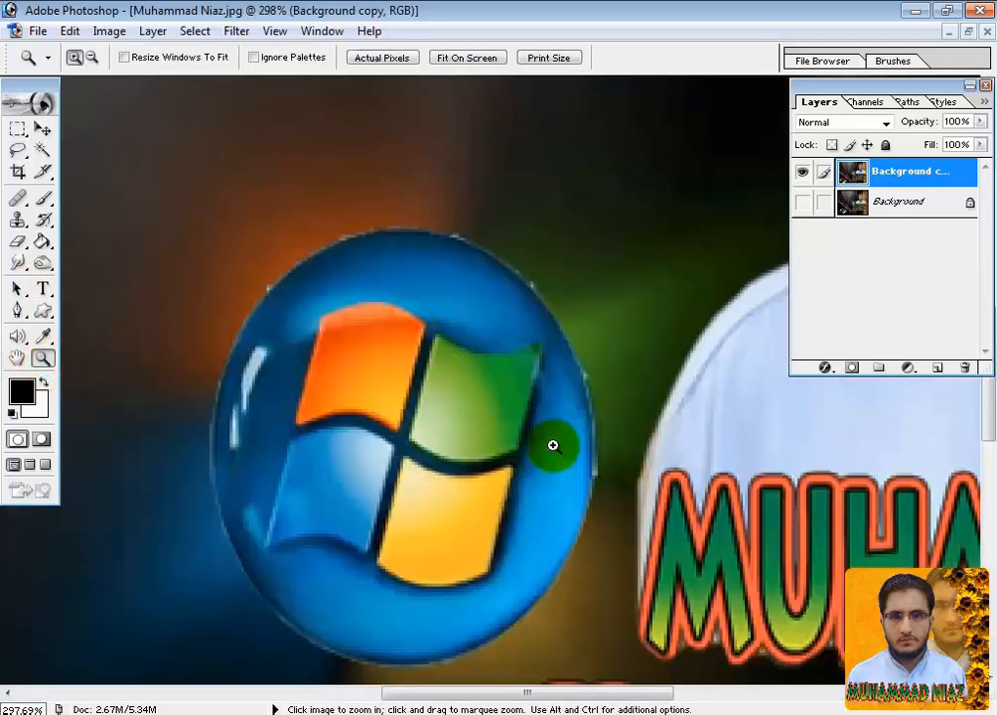
left_click(18, 150)
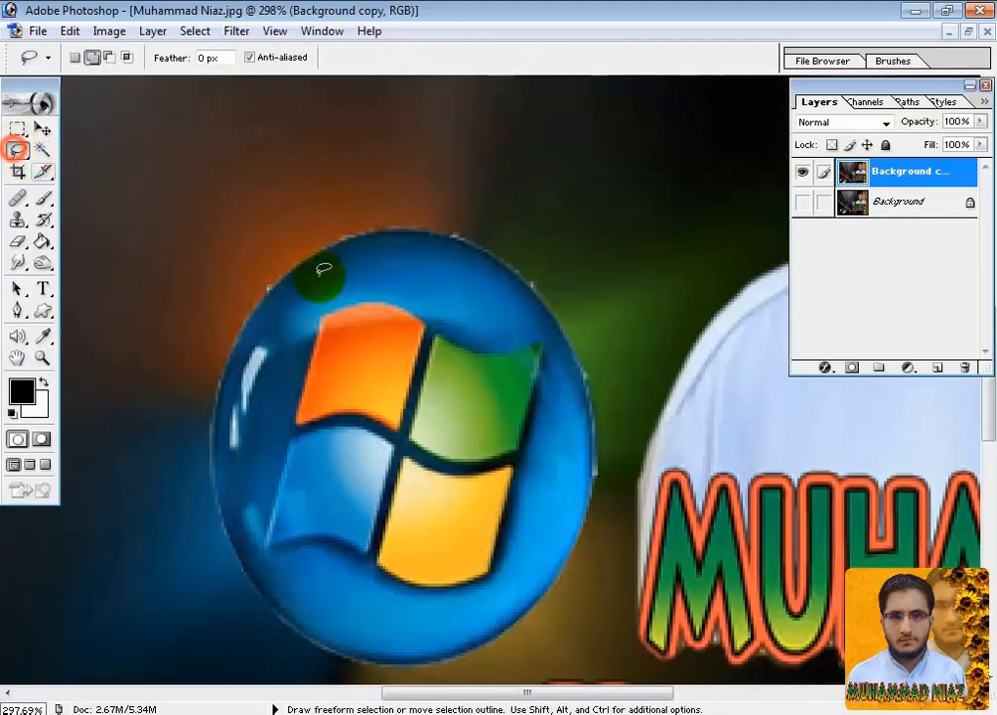
left_click_drag(303, 255, 269, 288)
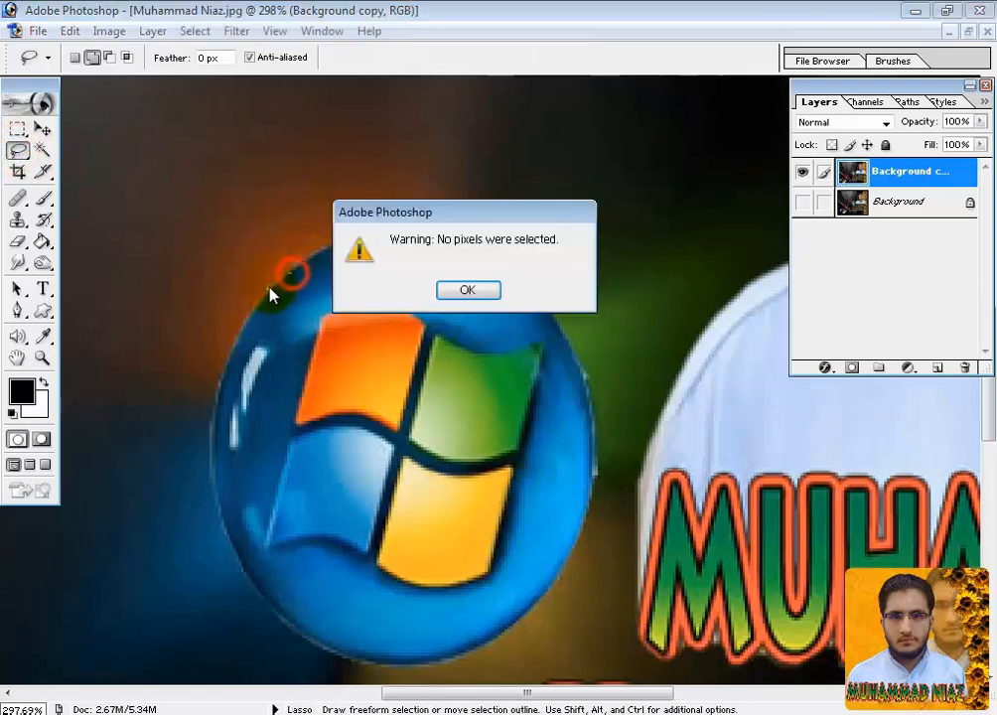
left_click(466, 291)
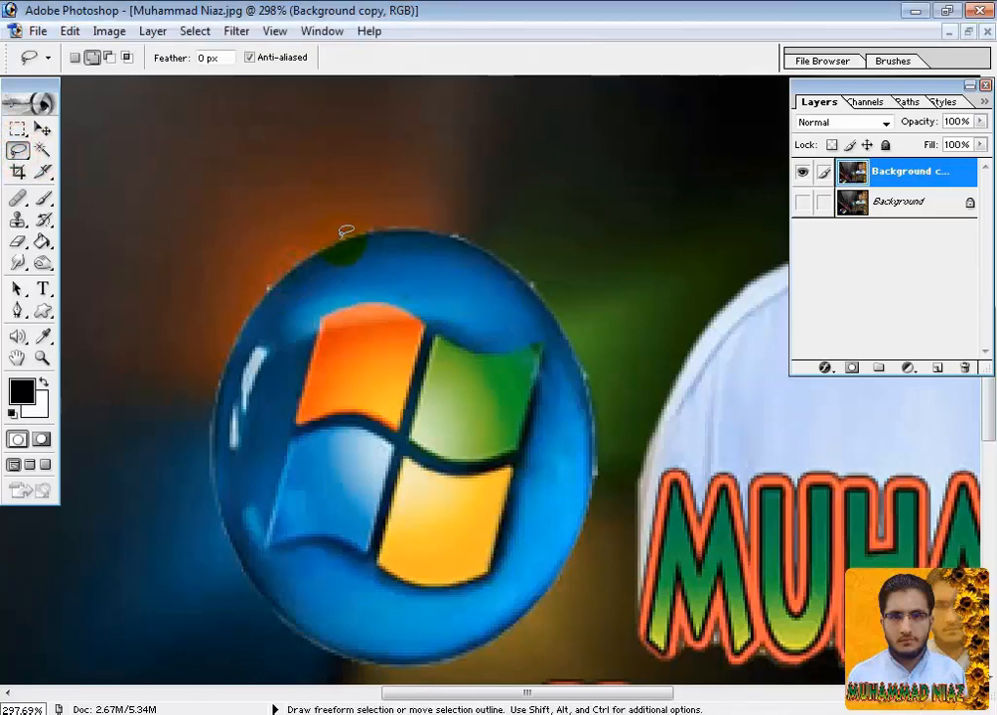
mouse_move(340, 236)
left_mouse_down()
mouse_move(256, 288)
mouse_move(246, 309)
mouse_move(217, 405)
mouse_move(210, 486)
mouse_move(258, 596)
mouse_move(290, 628)
mouse_move(368, 659)
mouse_move(459, 657)
mouse_move(509, 628)
mouse_move(580, 547)
mouse_move(598, 400)
mouse_move(553, 310)
mouse_move(499, 259)
mouse_move(424, 232)
mouse_move(335, 236)
left_mouse_up()
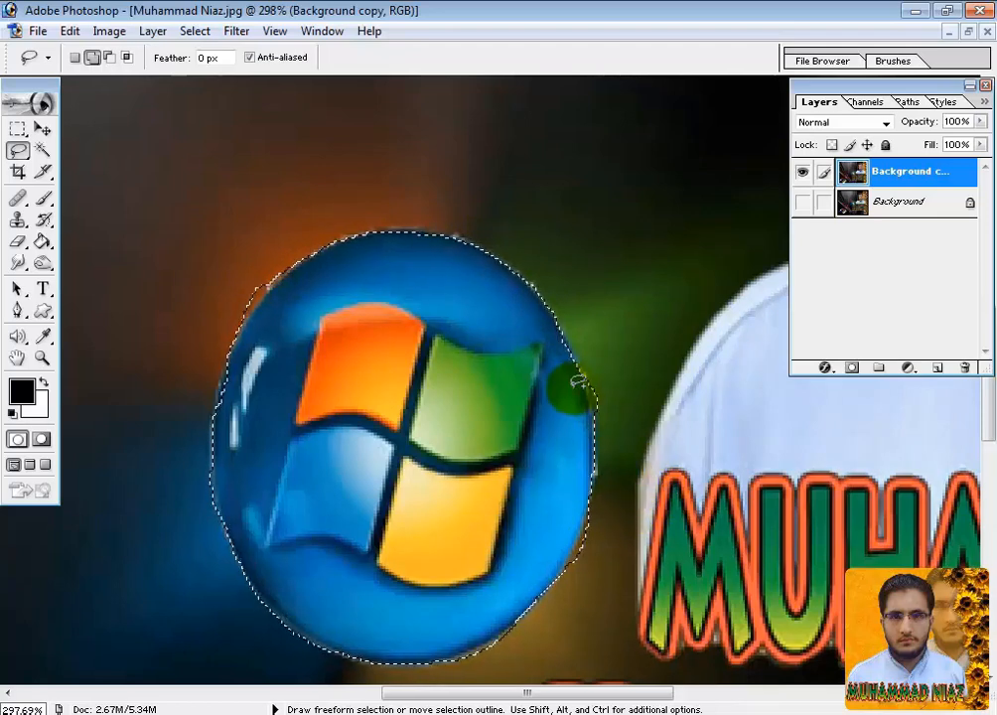
Refine the logo selection's edges using the Lasso's subtract and add modes, and copy the selected area.
left_click(109, 58)
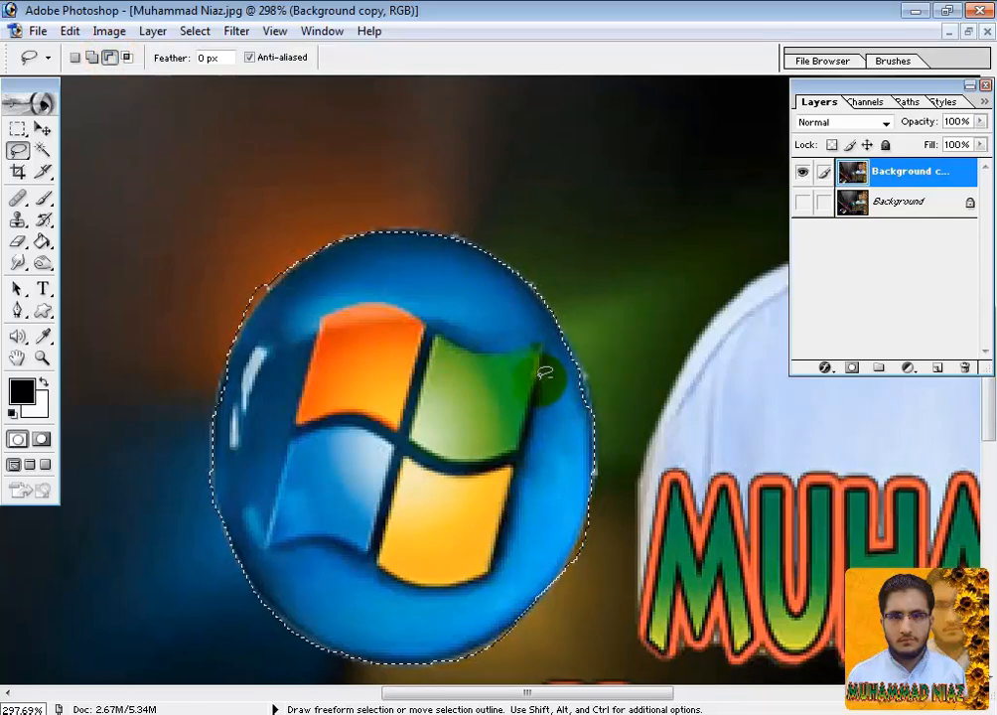
left_click(92, 58)
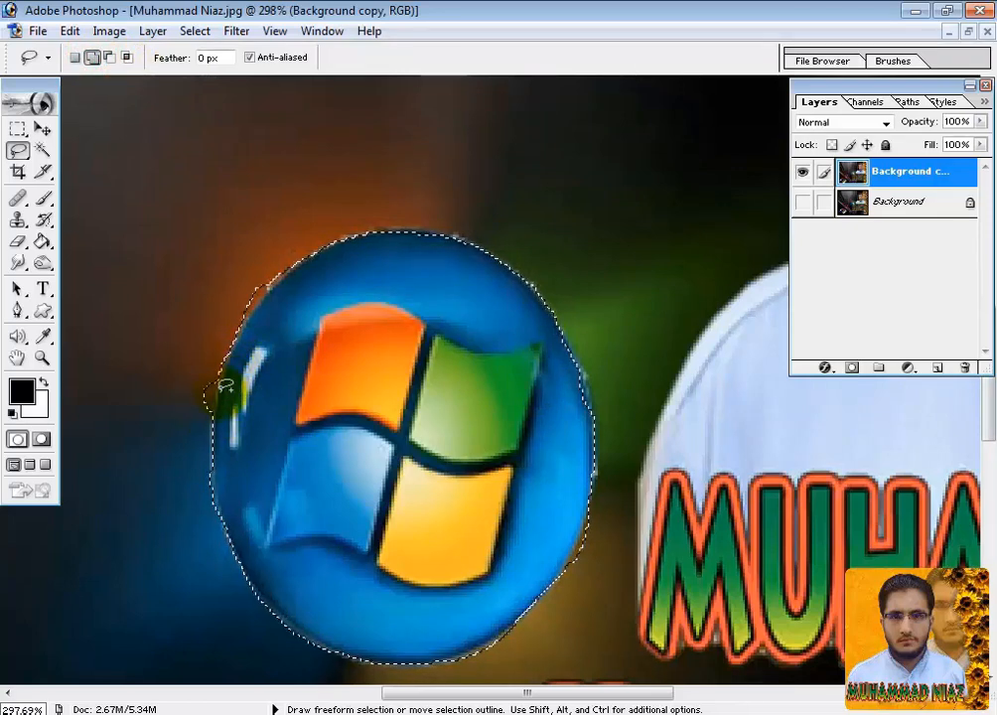
left_click(109, 57)
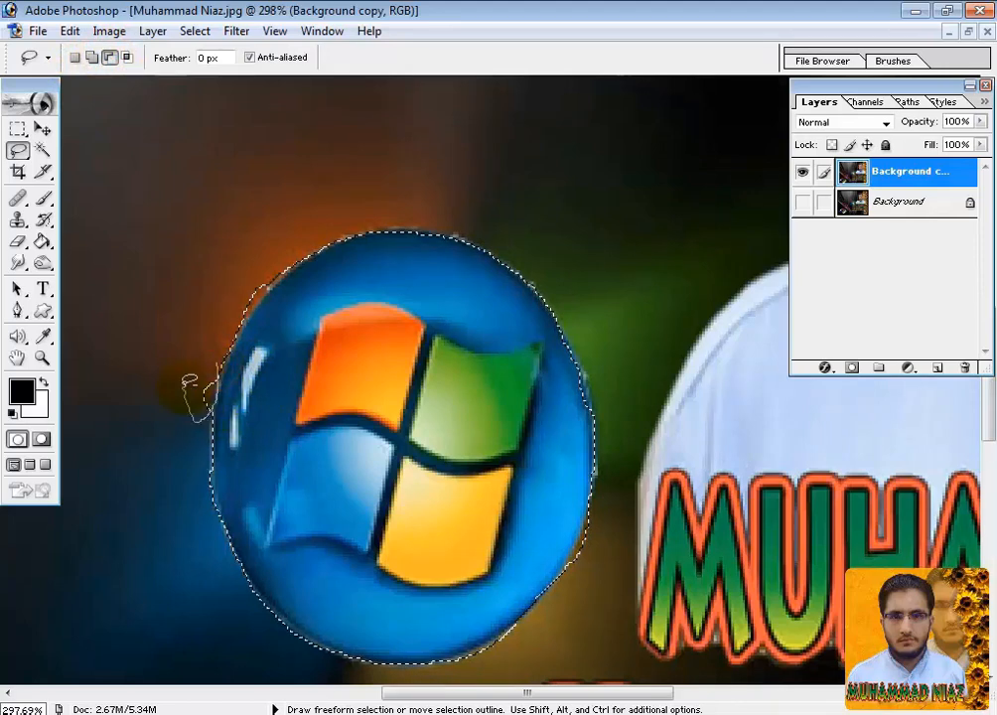
left_click(69, 31)
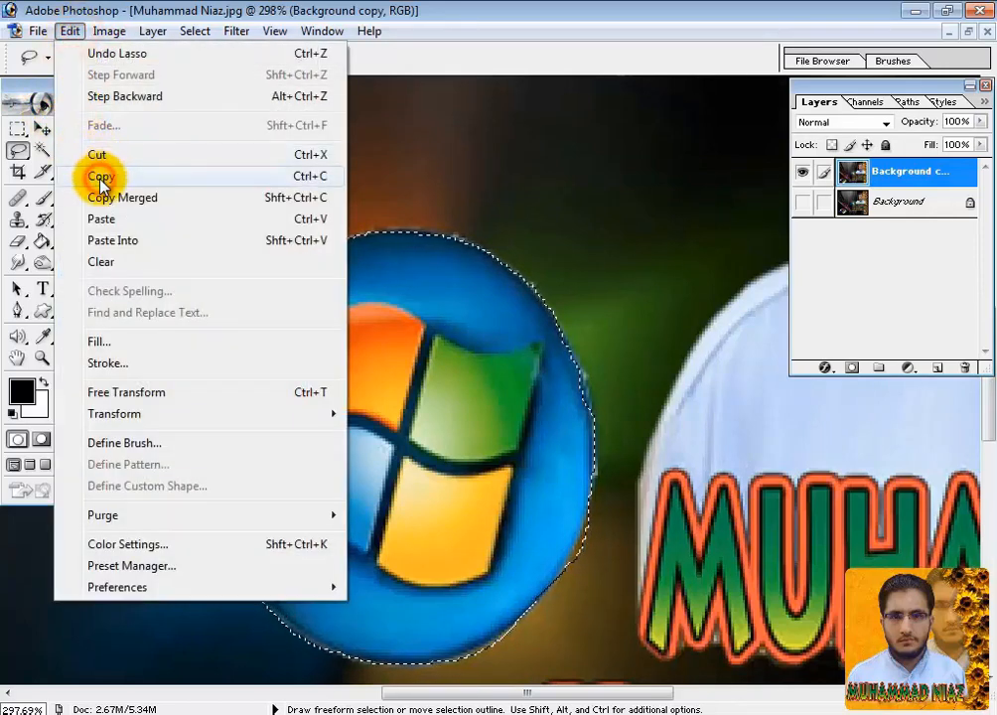
left_click(102, 176)
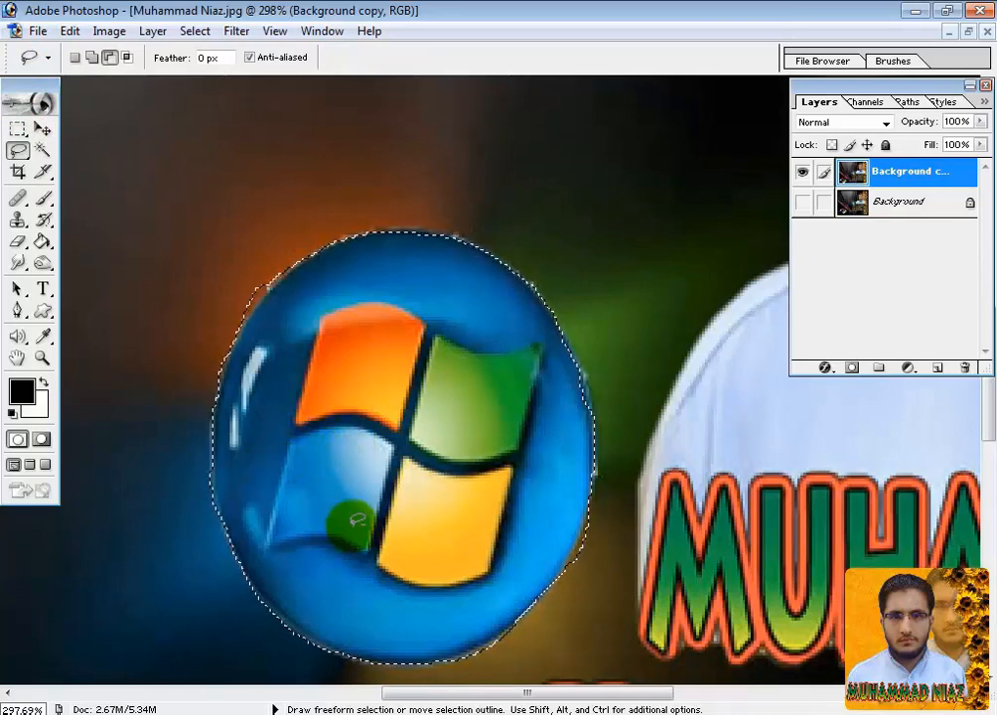
Switch to the Polygonal Lasso tool and clear the logo selection.
left_click(18, 150)
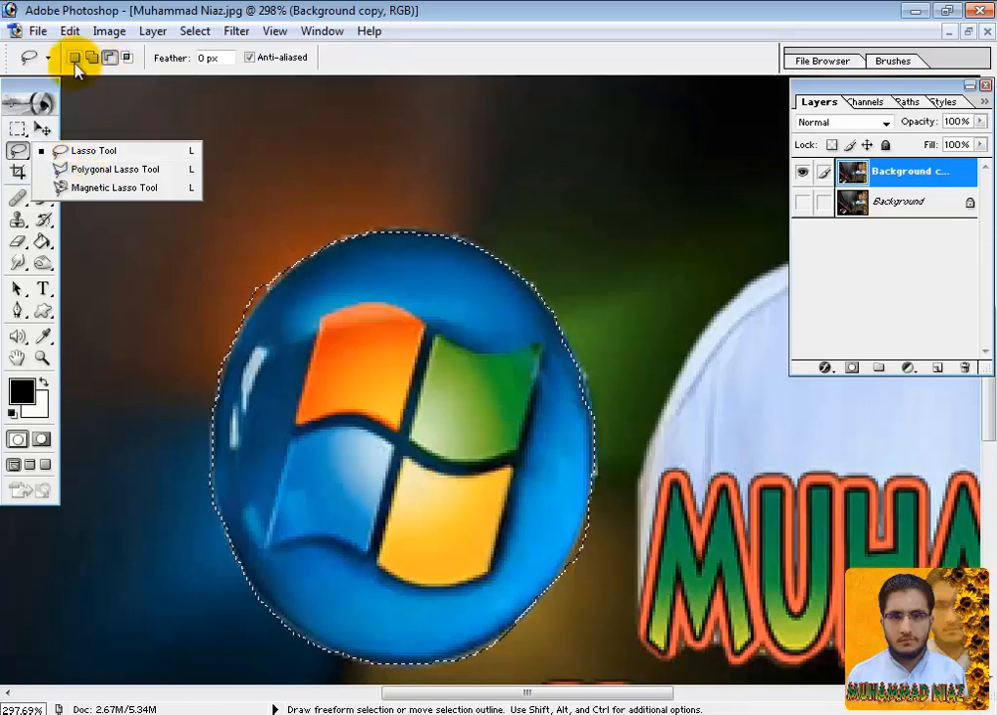
left_click(77, 170)
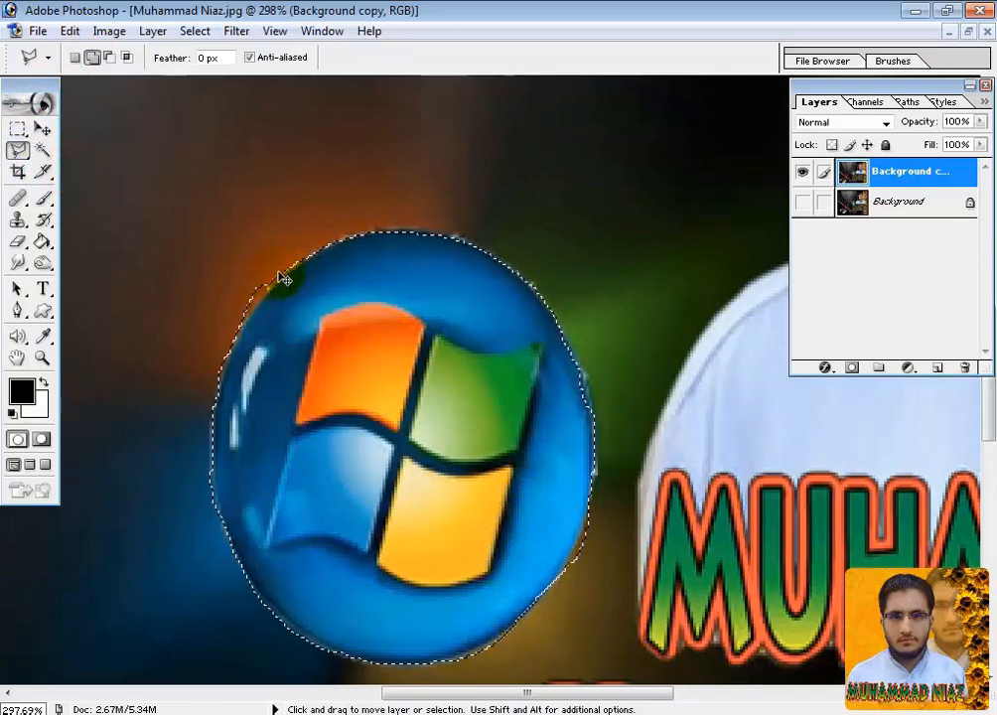
key("ctrl+d")
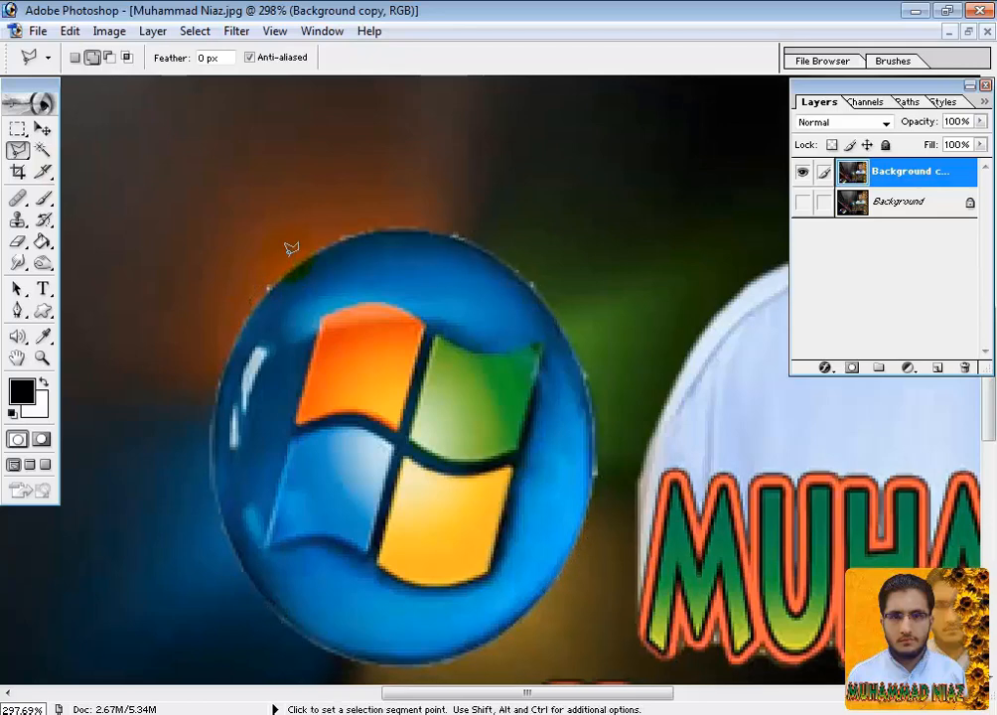
Outline the purple diagonal beam with straight Polygonal Lasso segments and close the outline into a selection.
double_click(44, 357)
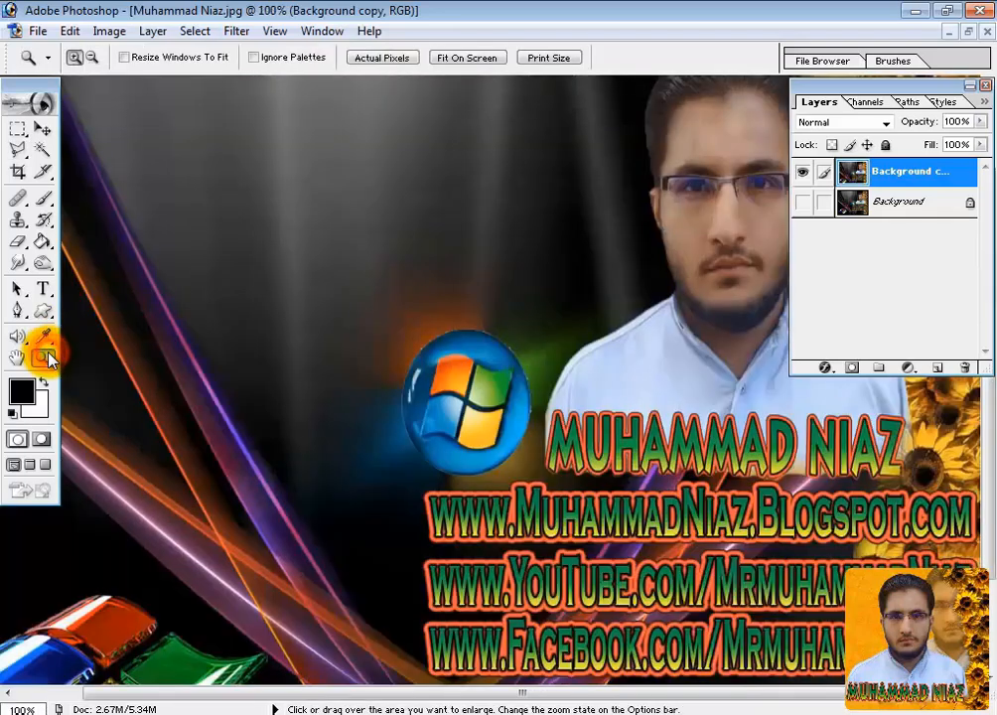
left_click(17, 149)
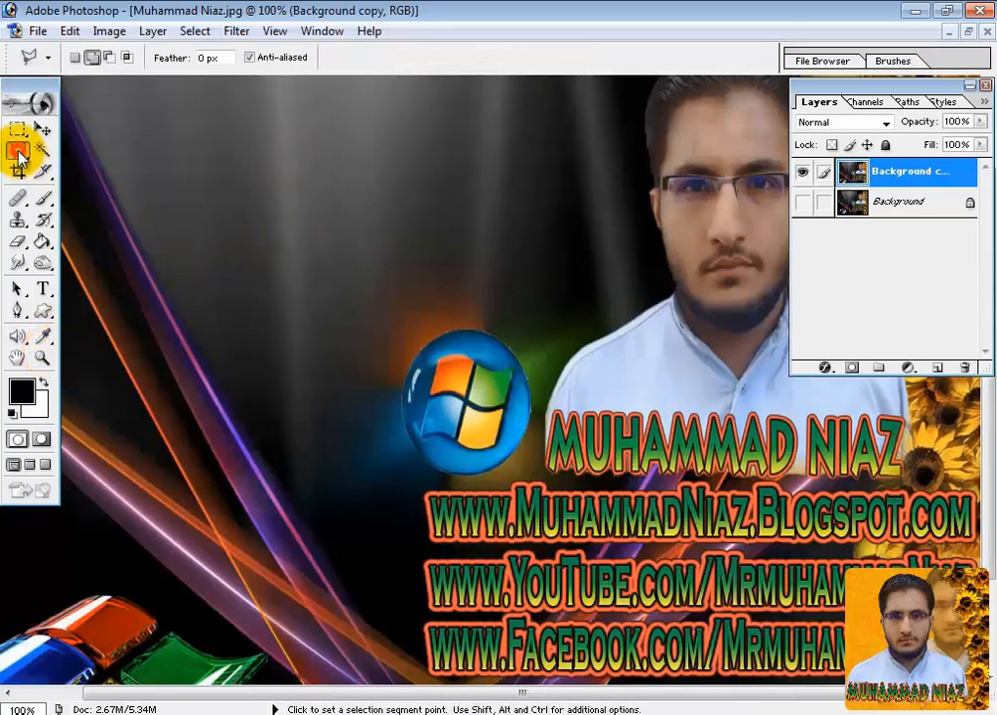
left_click(145, 258)
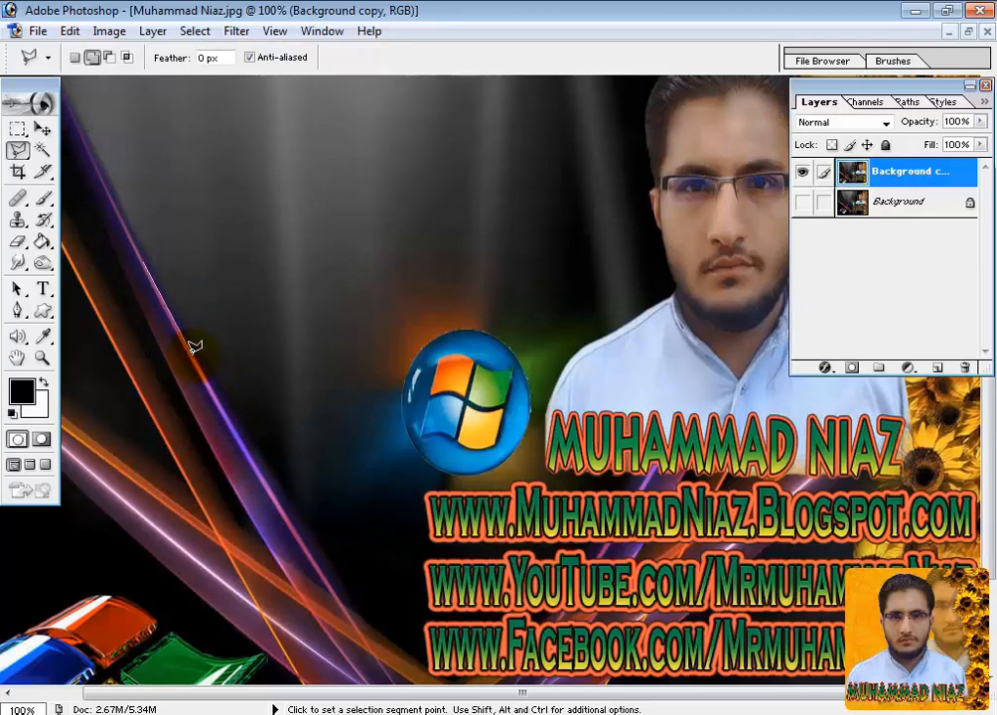
left_click(255, 464)
key("Escape")
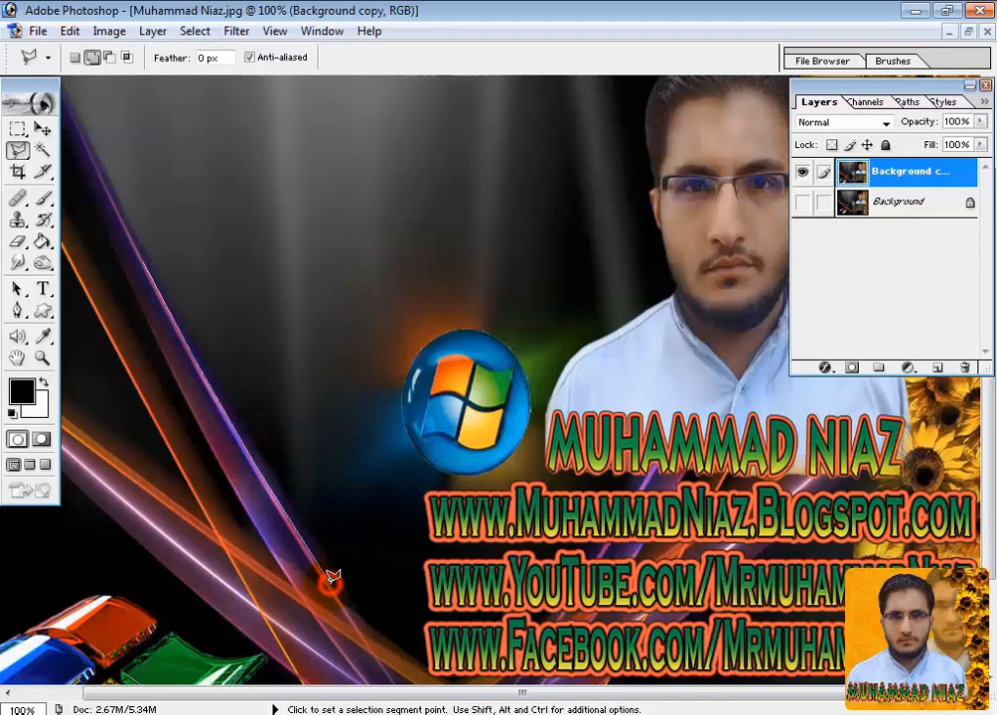
left_click(381, 660)
left_click(358, 665)
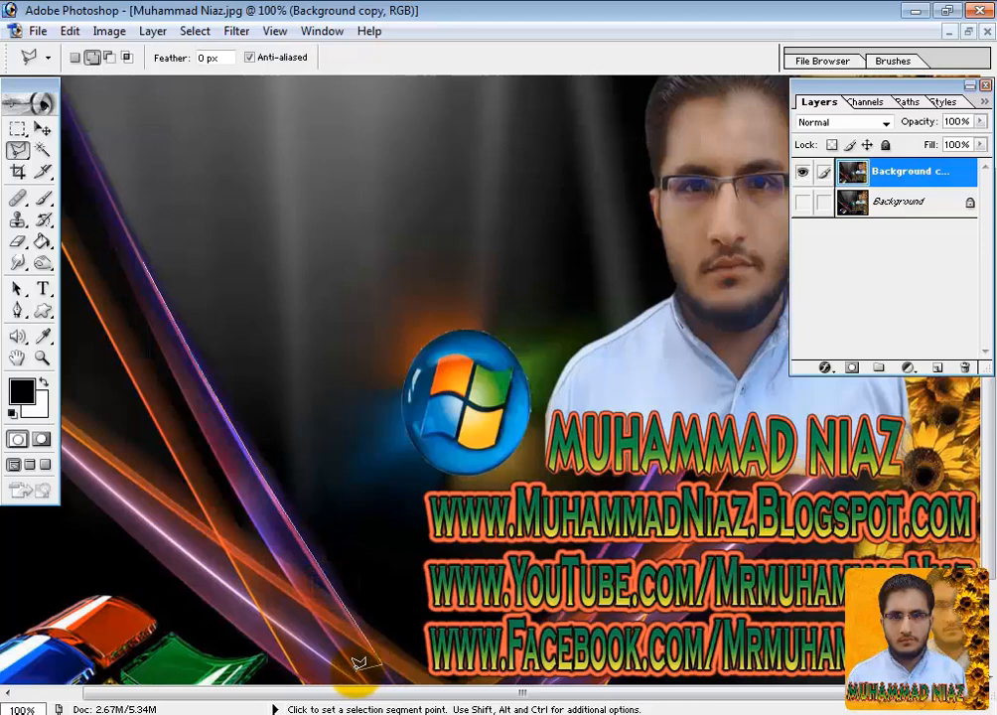
left_click(227, 453)
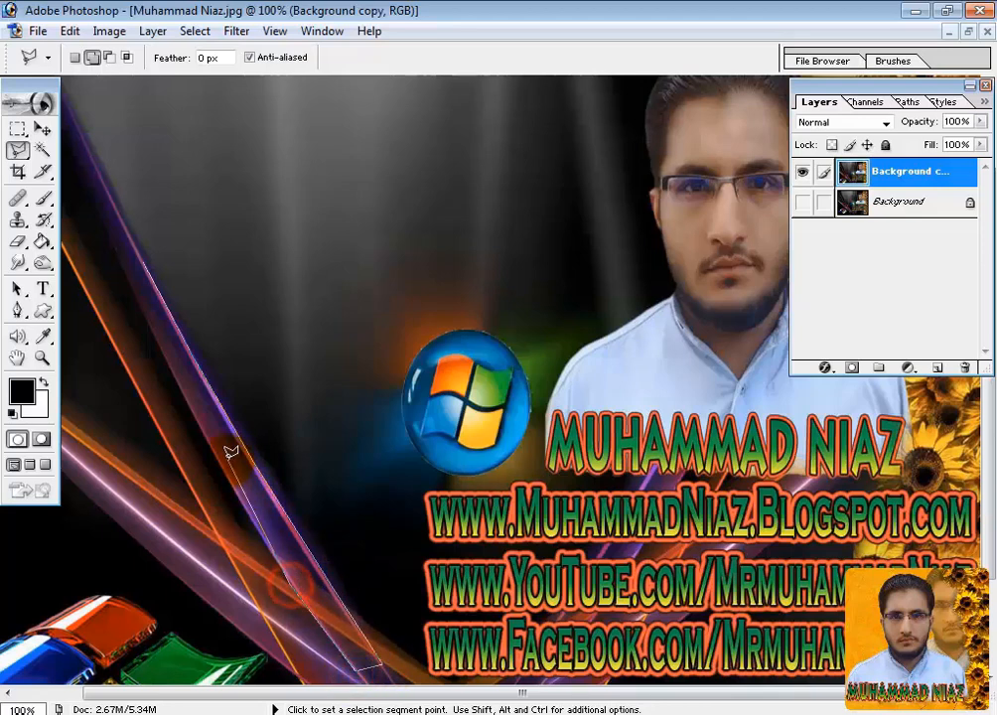
left_click(132, 283)
left_click(130, 264)
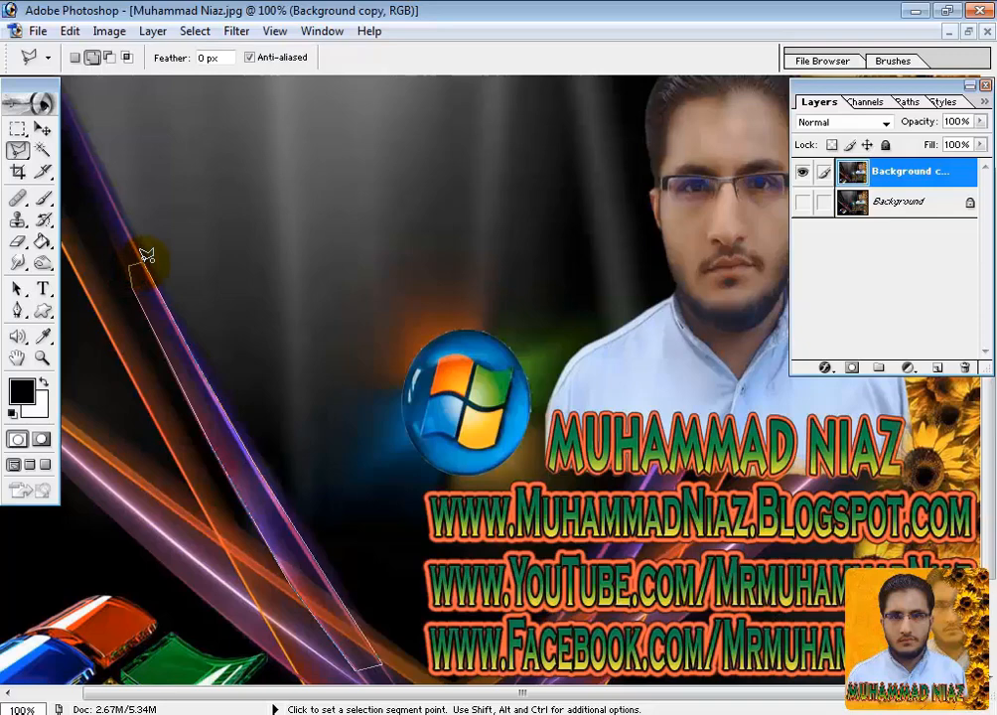
left_click(146, 255)
key("shift+Tab")
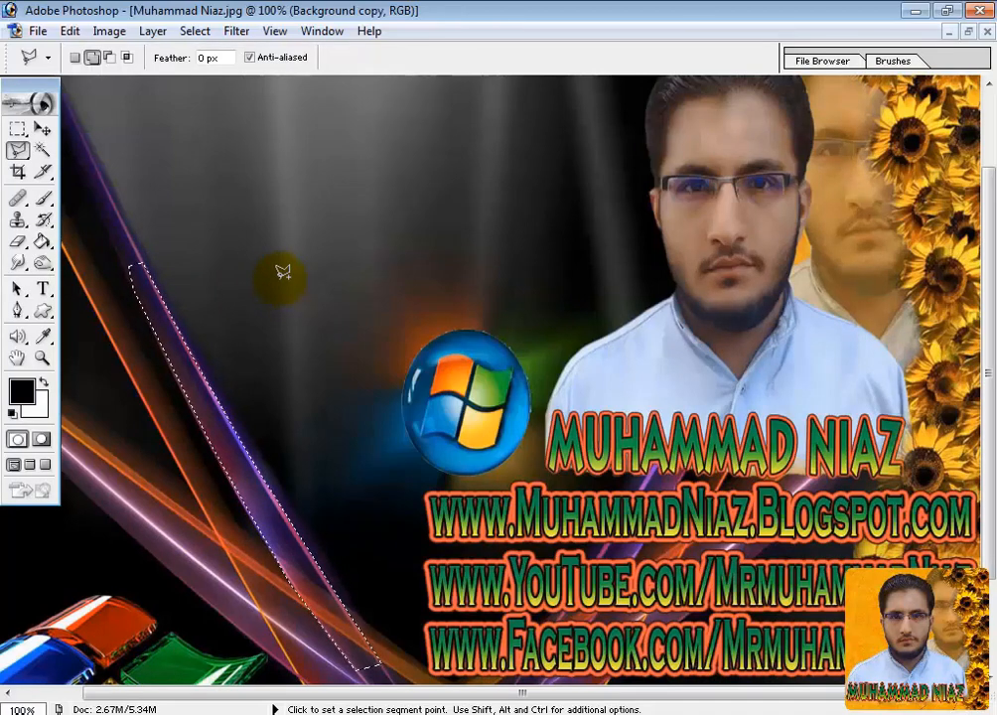
left_click(109, 59)
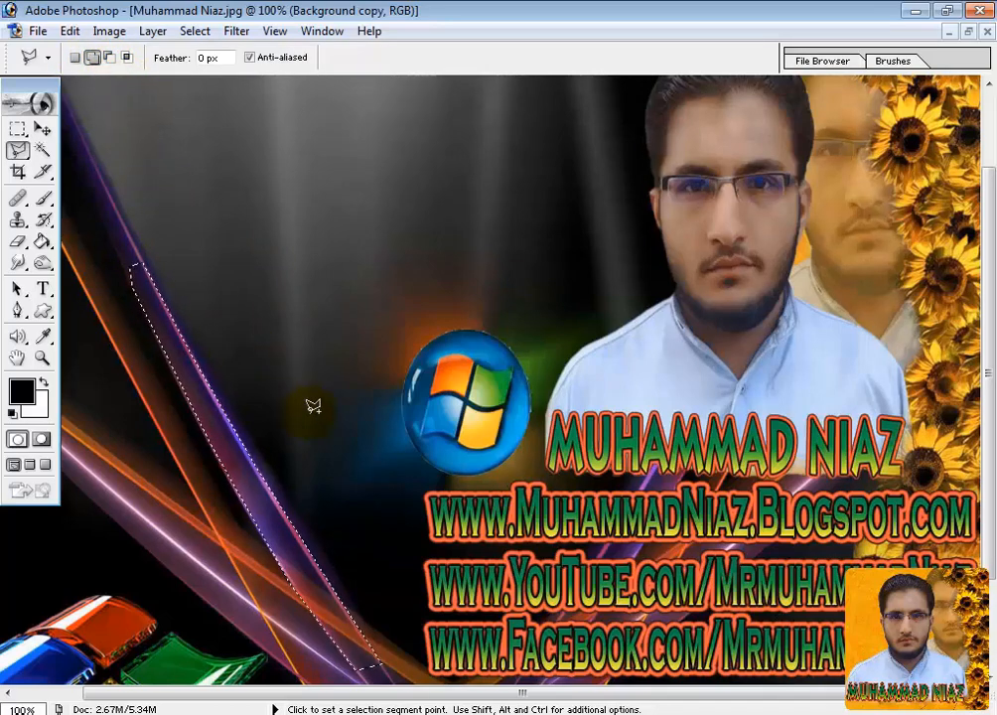
key("alt")
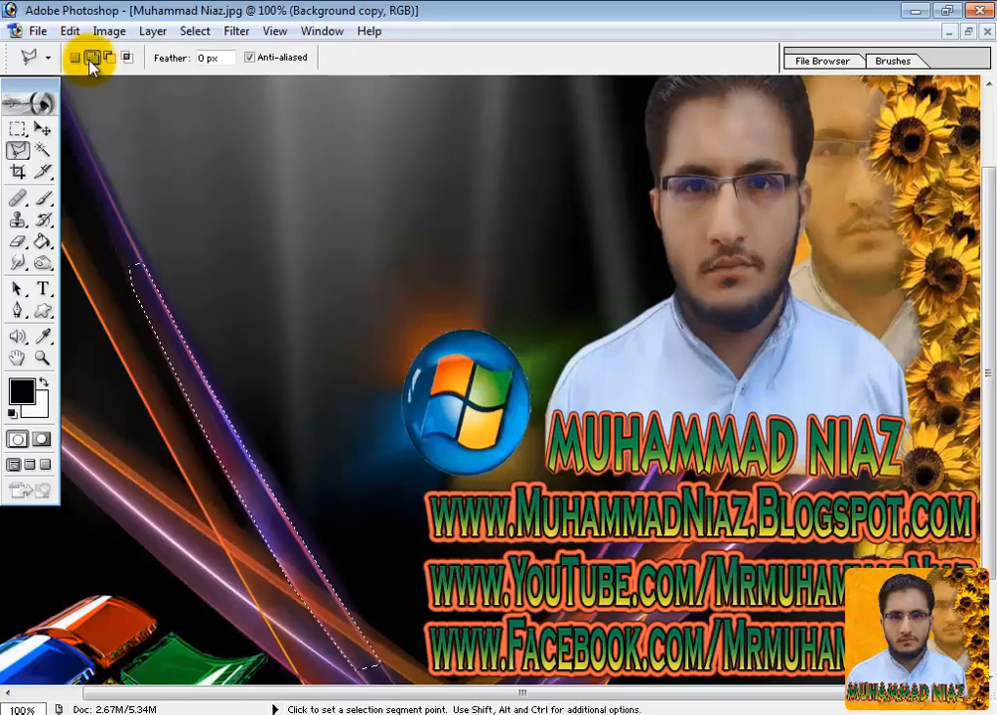
left_click(200, 290)
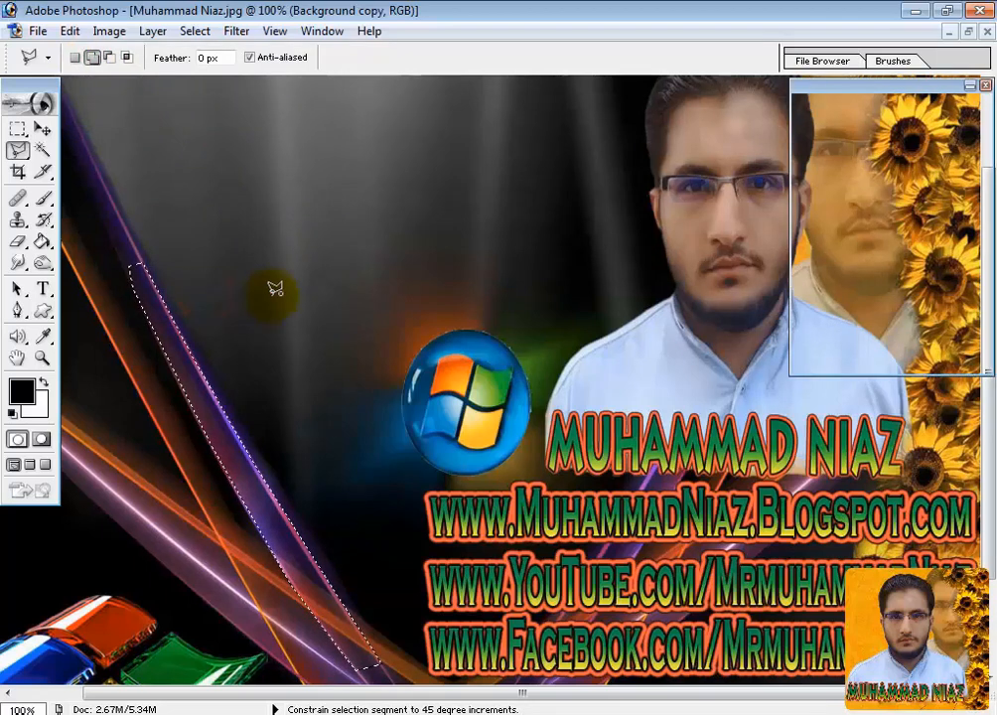
left_click(353, 263, "shift")
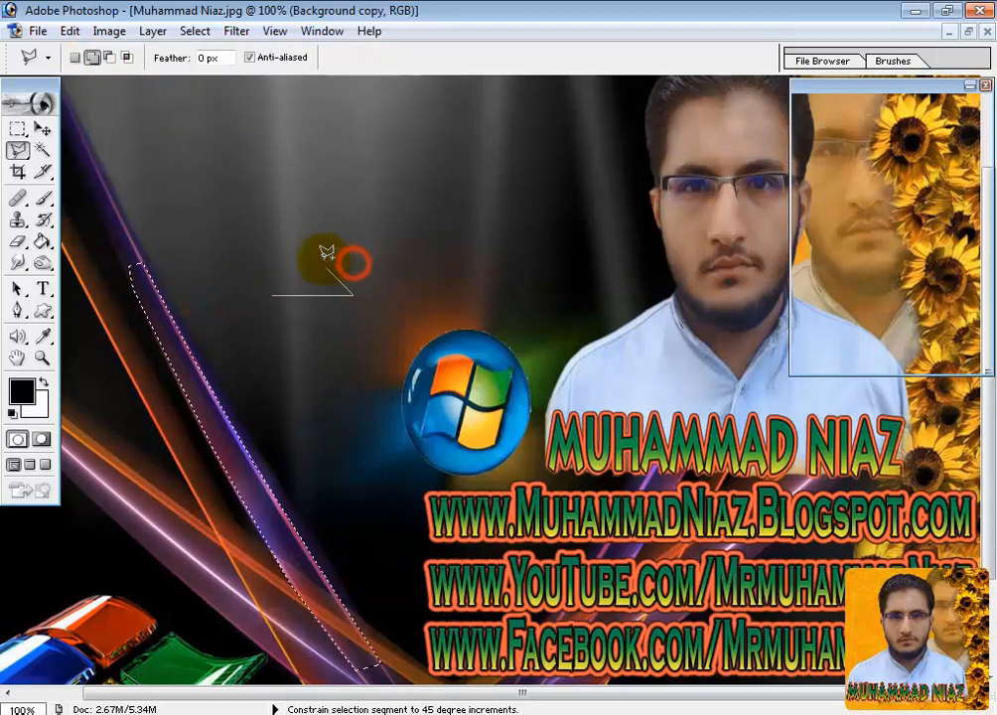
left_click(268, 294)
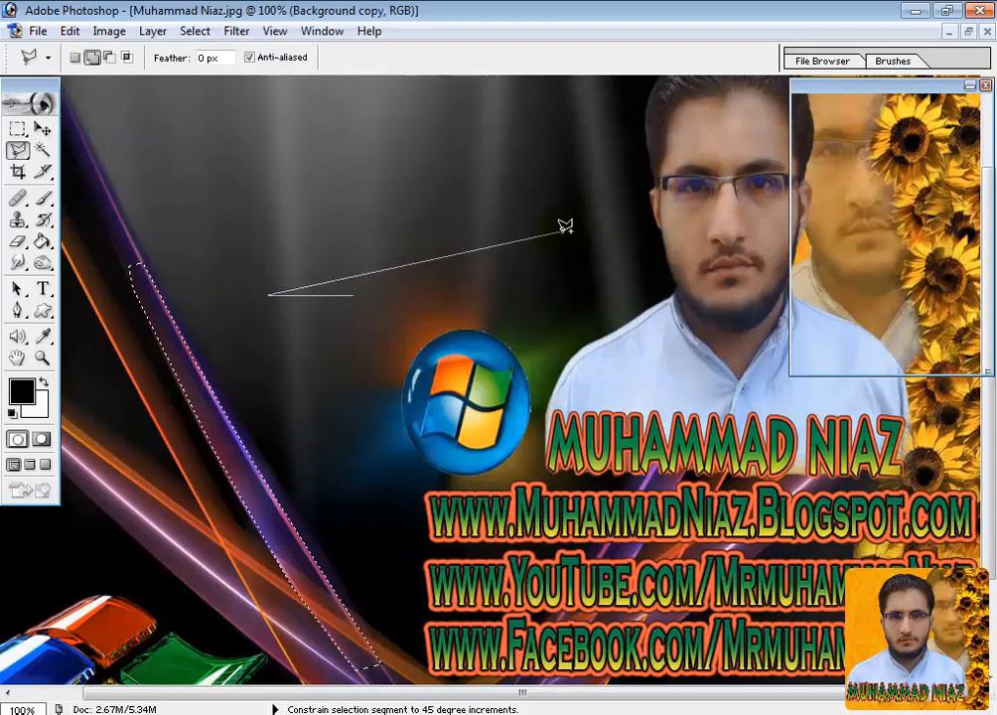
left_click(454, 181)
left_click(554, 154)
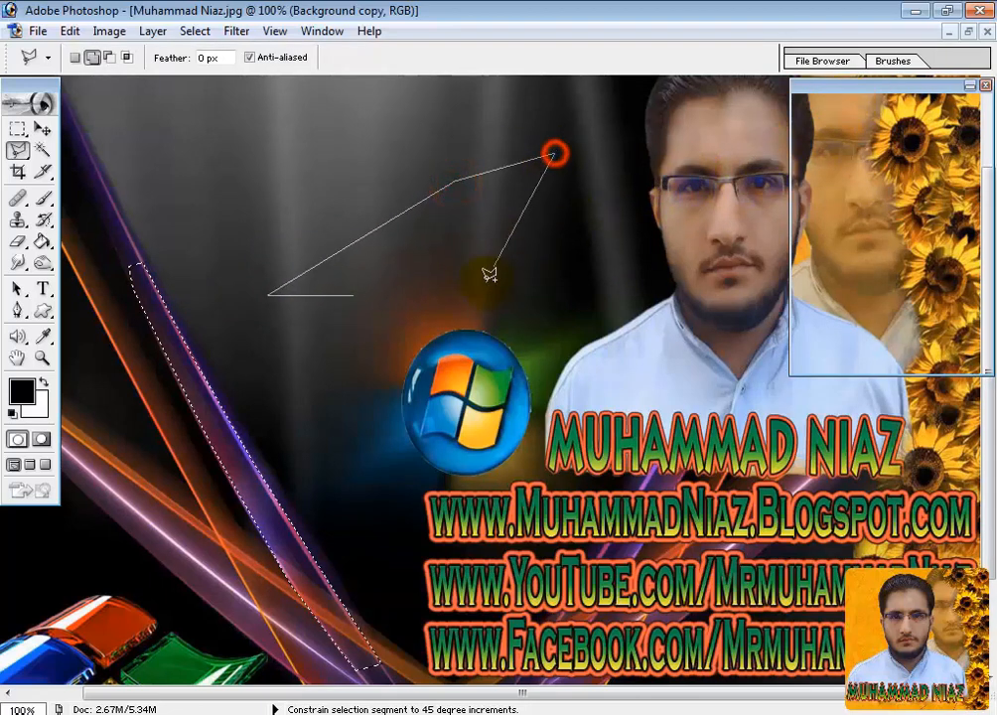
left_click(484, 287)
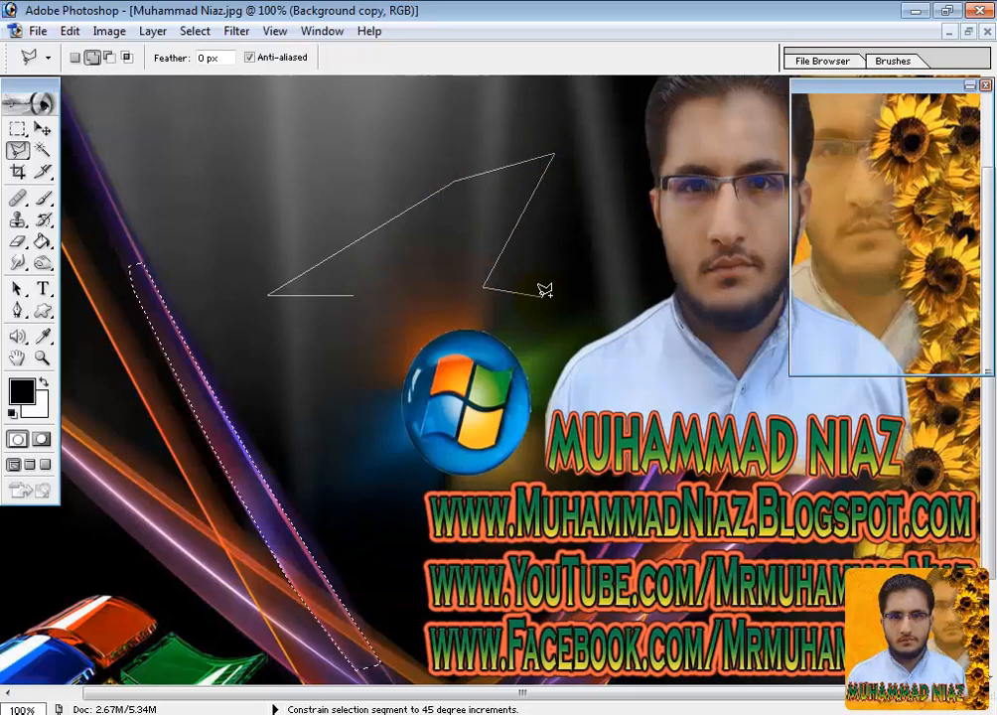
key("Escape")
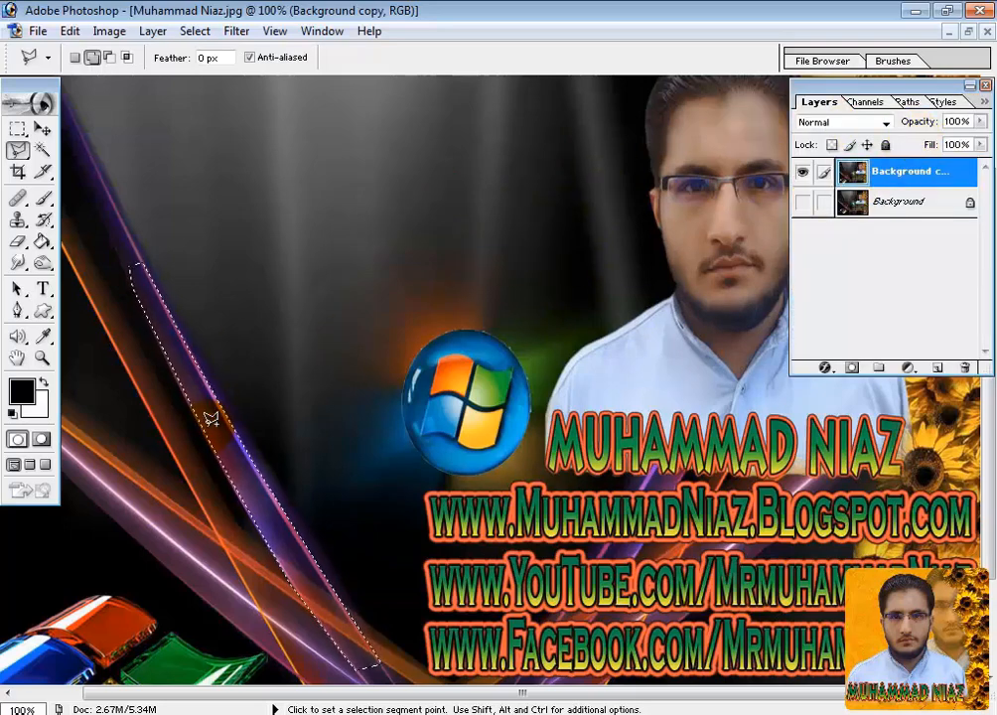
Set the Polygonal Lasso to New selection mode and replace the beam selection with a five-sided selection above the round Windows logo.
left_click(75, 56)
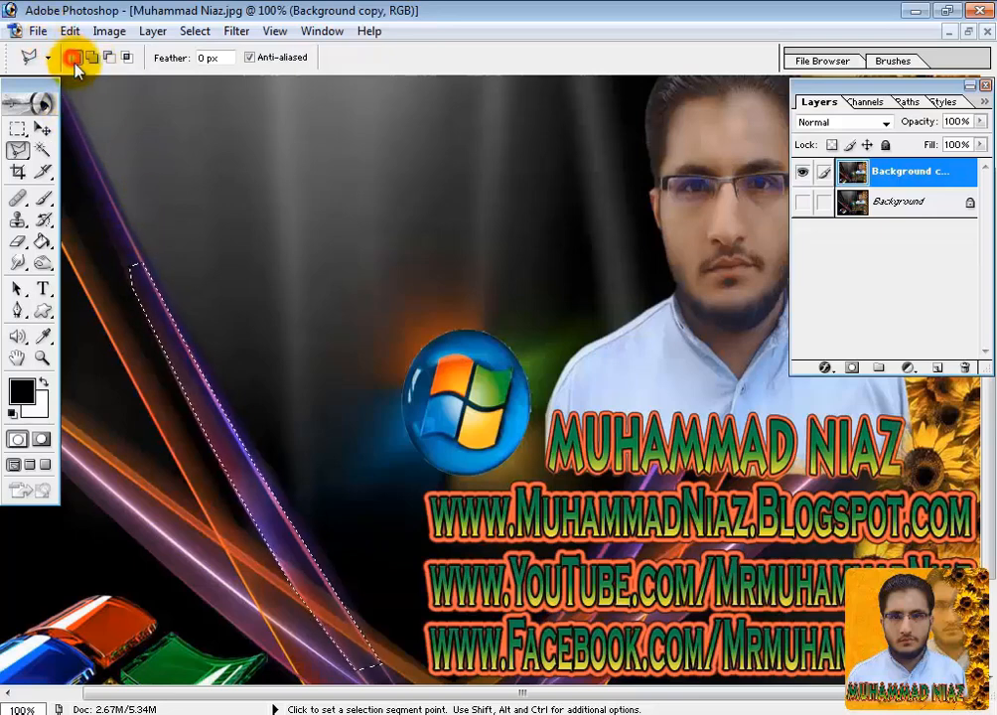
left_click(205, 319)
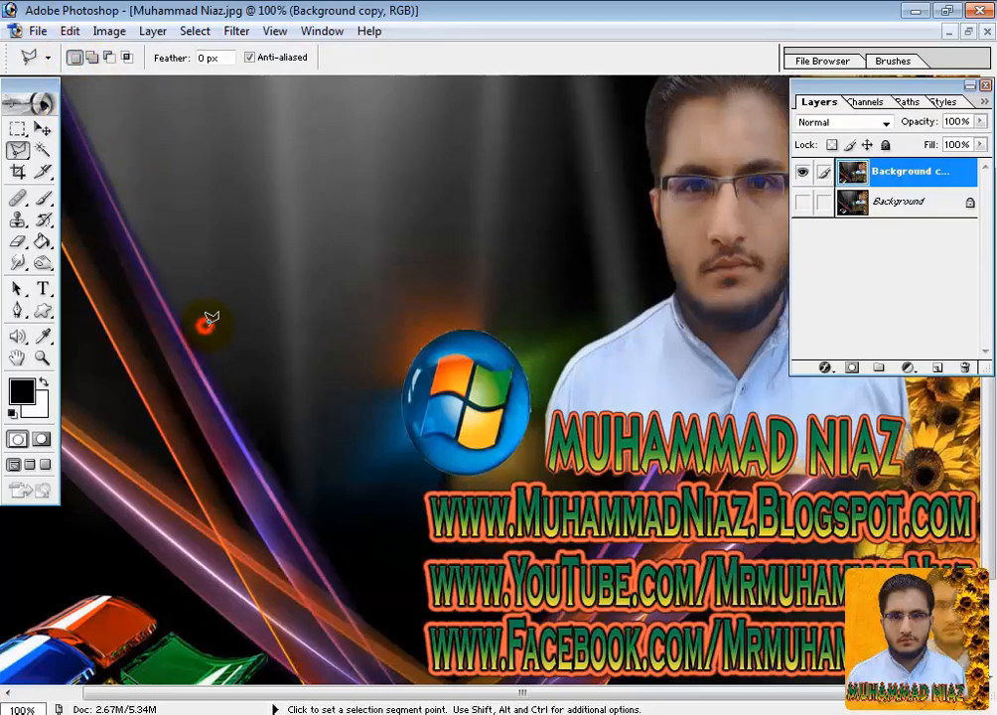
left_click(323, 300)
left_click(466, 260)
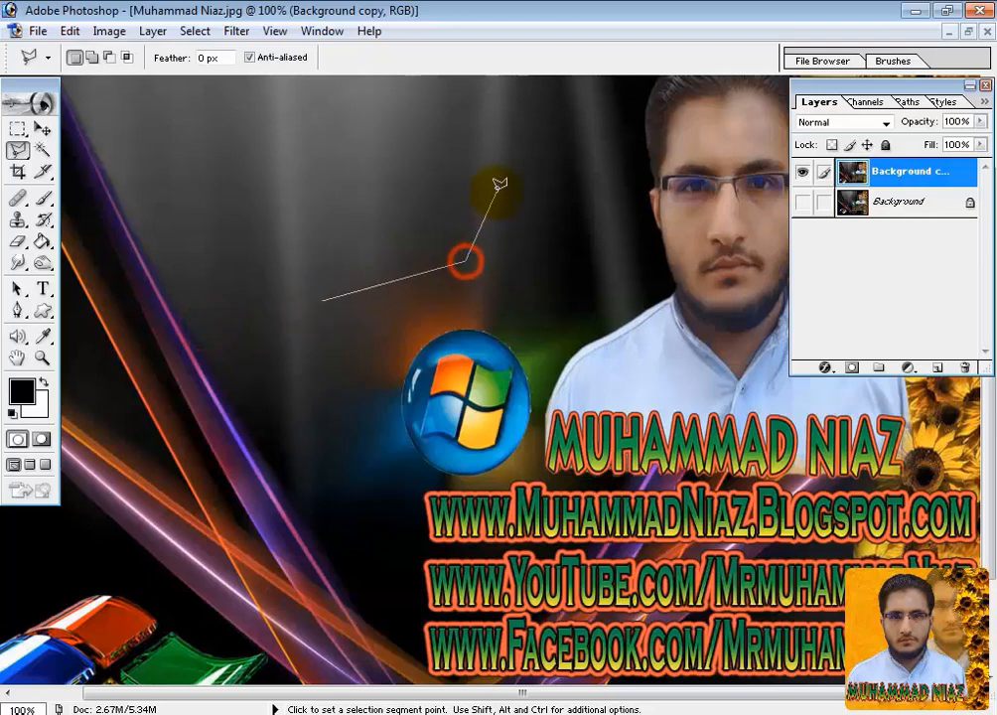
left_click(493, 188)
left_click(407, 166)
left_click(277, 290)
left_click(322, 300)
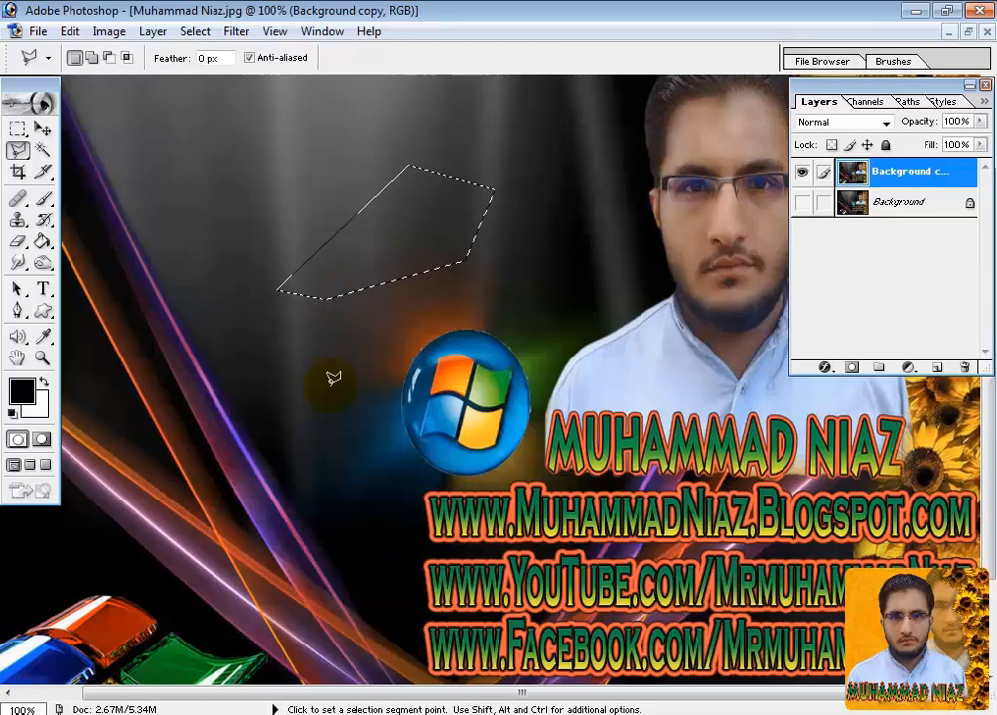
Add a polygonal area below the five-sided selection to it with the Polygonal Lasso.
key("shift")
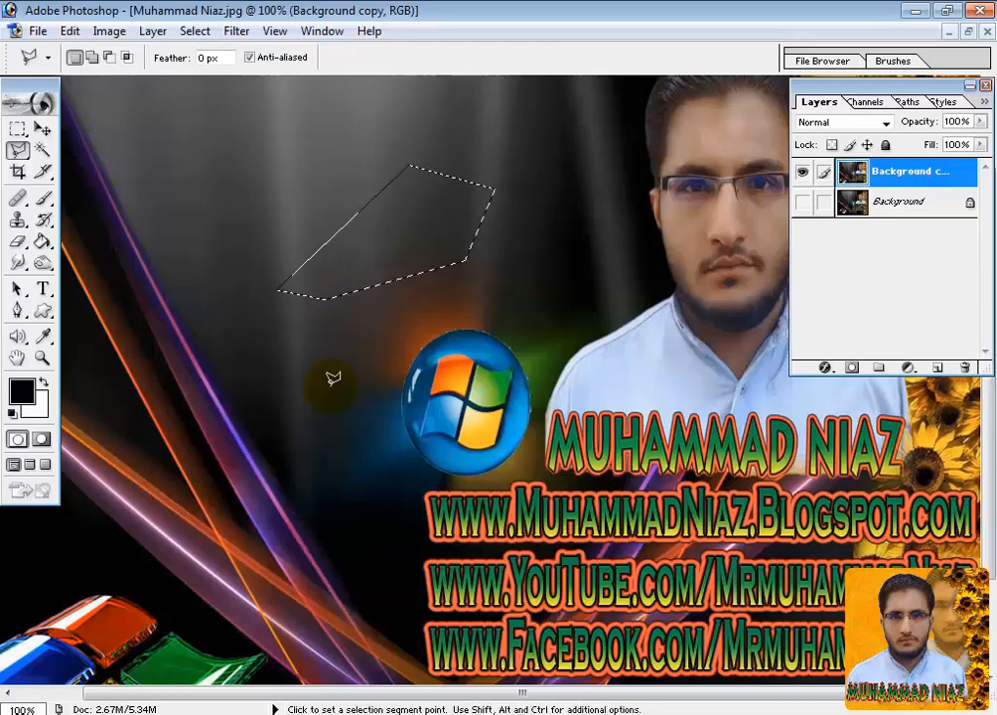
key("shift")
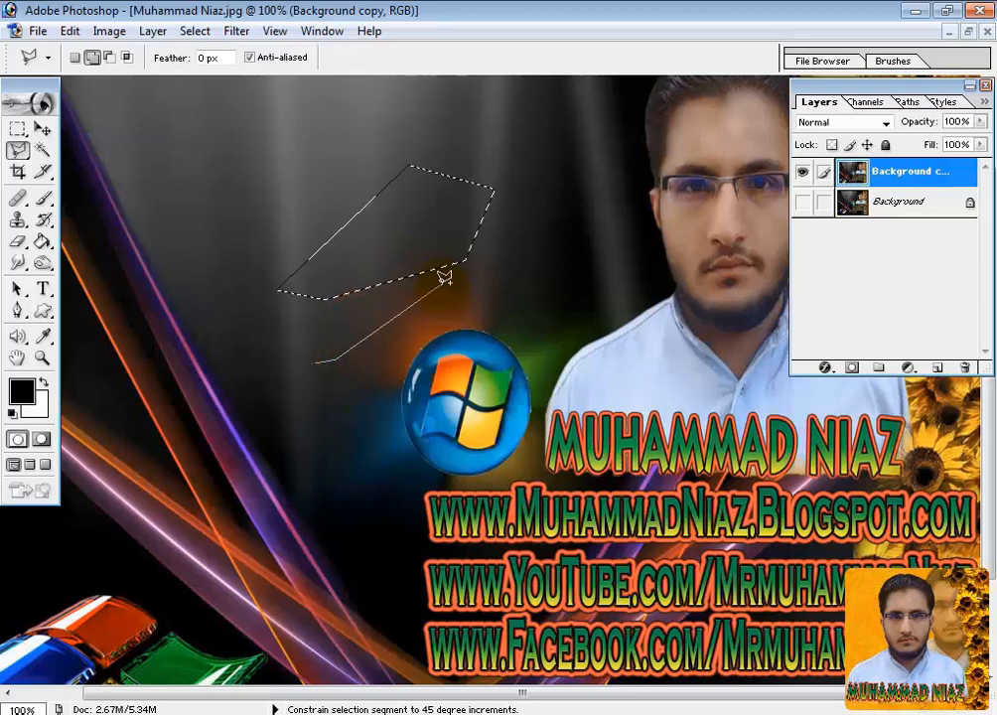
left_click(318, 357)
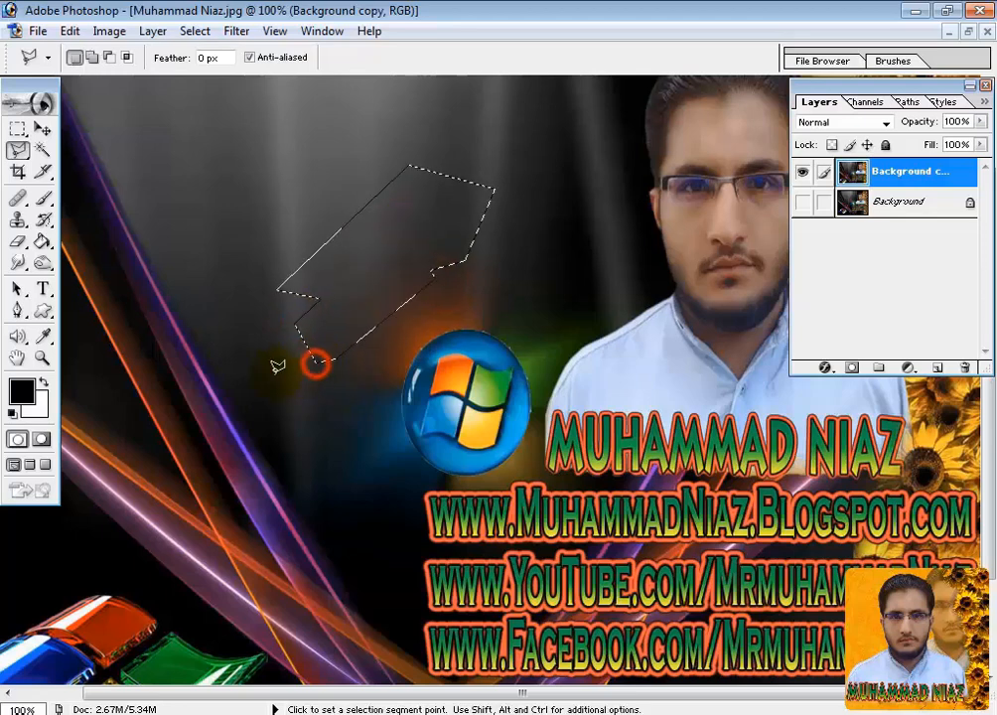
Switch to the Magnetic Lasso tool and clear the polygonal selection.
left_click(17, 150)
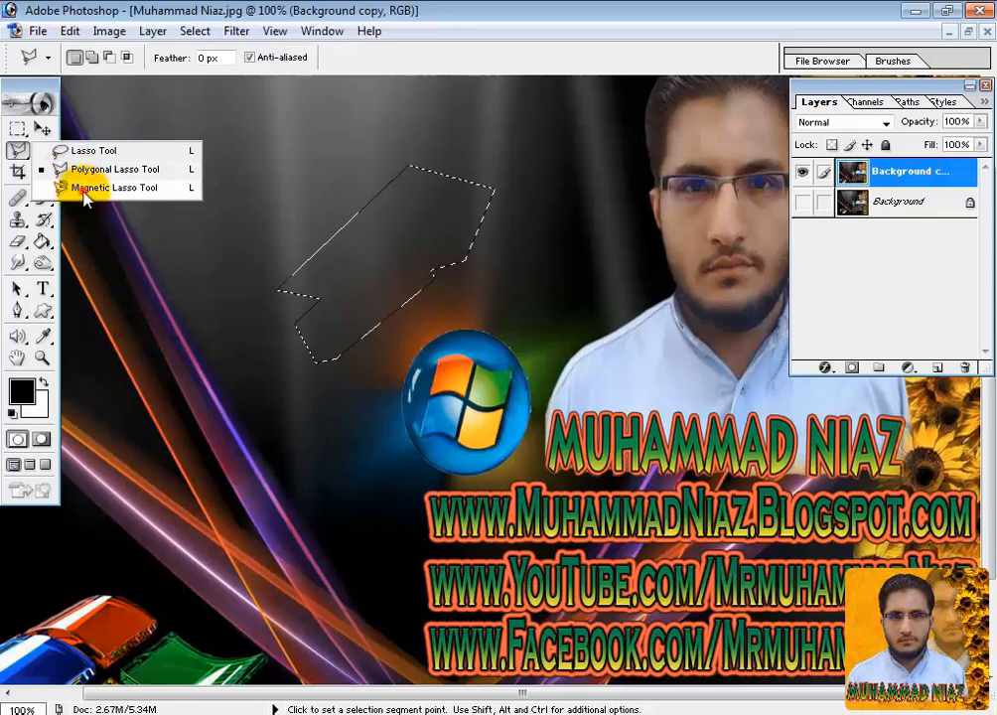
left_click(83, 191)
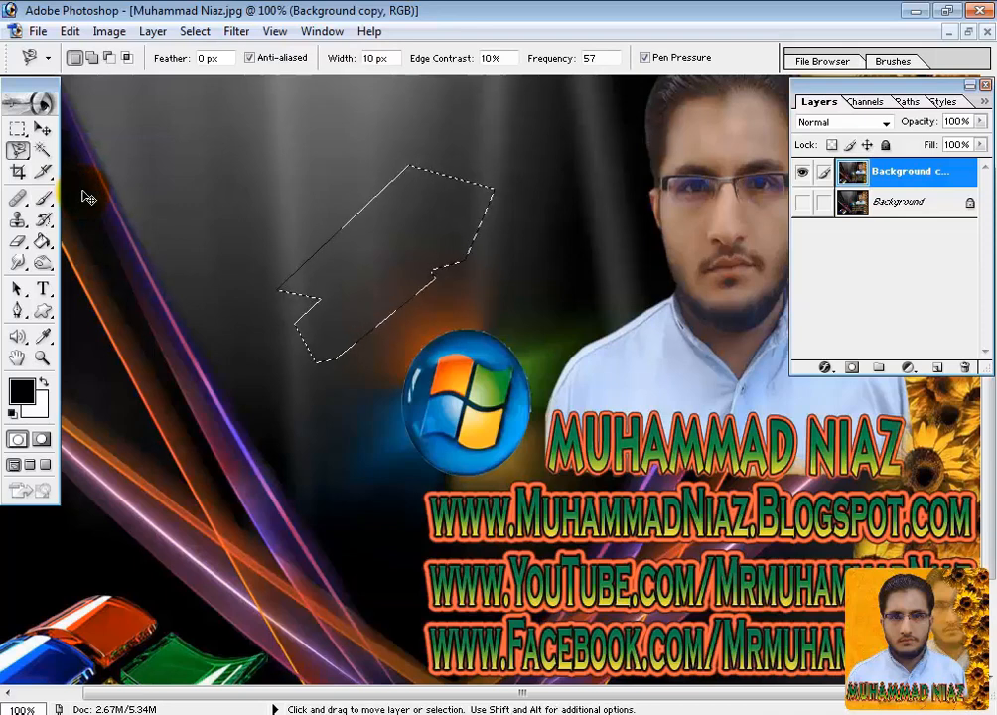
key("ctrl+d")
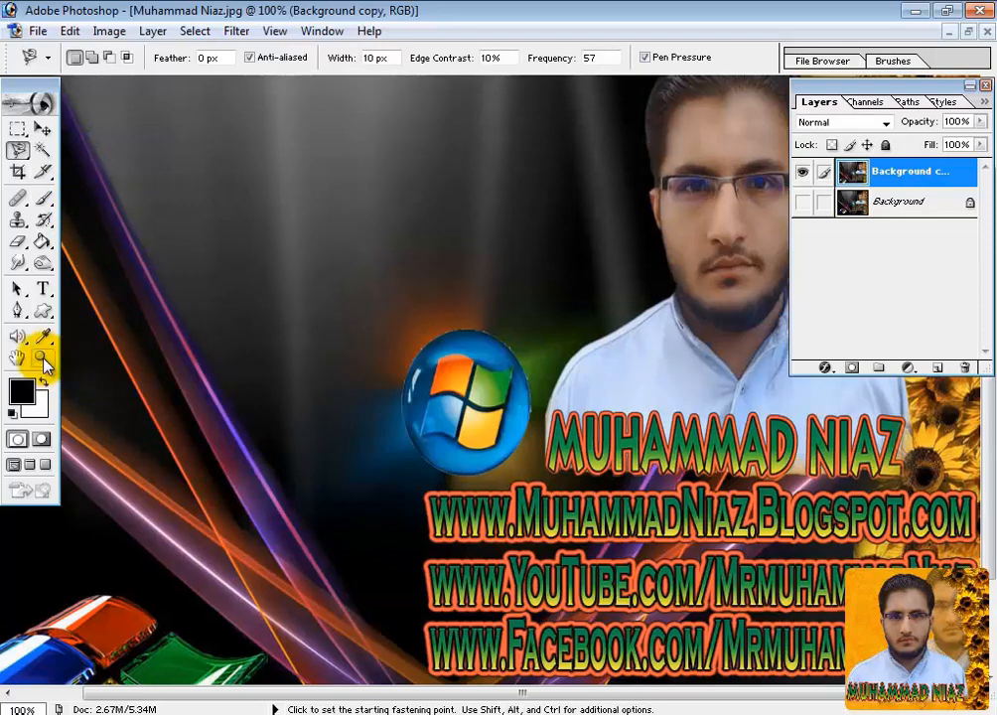
Collapse the toolbox, fit the whole image on screen, and return to the Magnetic Lasso tool.
double_click(35, 92)
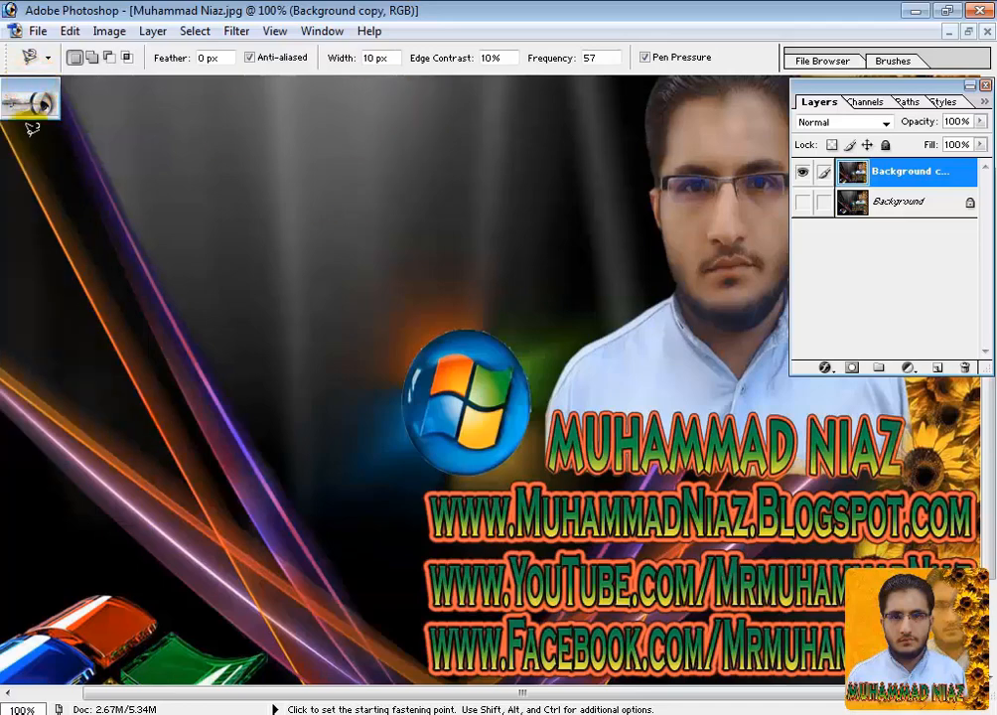
key("z")
left_click(467, 57)
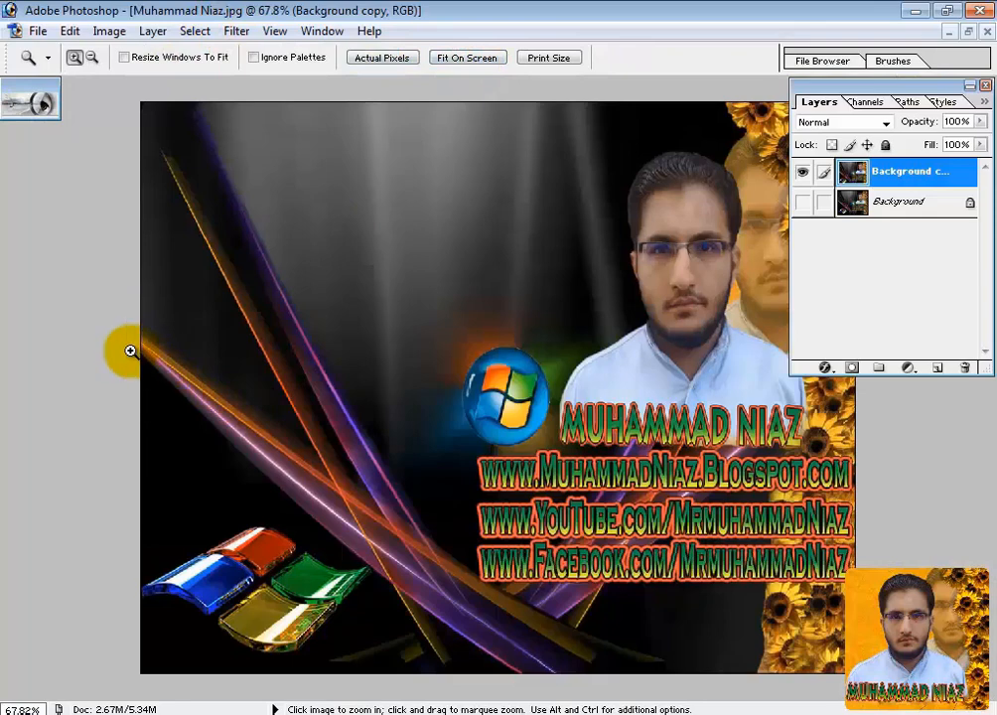
left_click(55, 106)
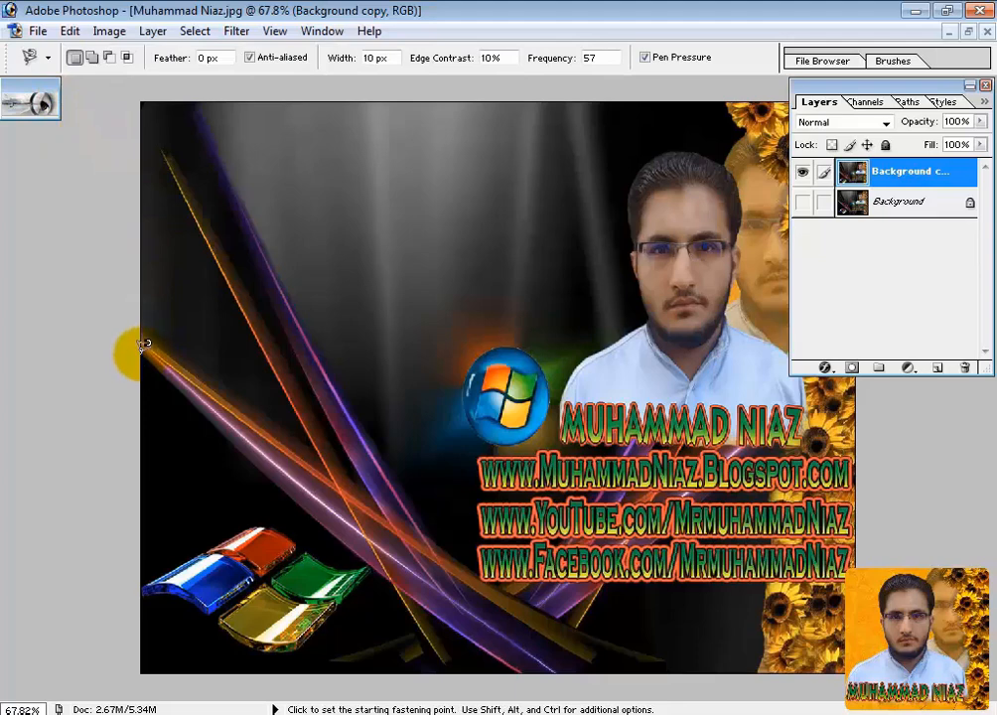
Trace the lower edge of the purple beam above the glass window tiles with the Magnetic Lasso and close the path into a selection.
left_click(146, 352)
left_click(220, 452)
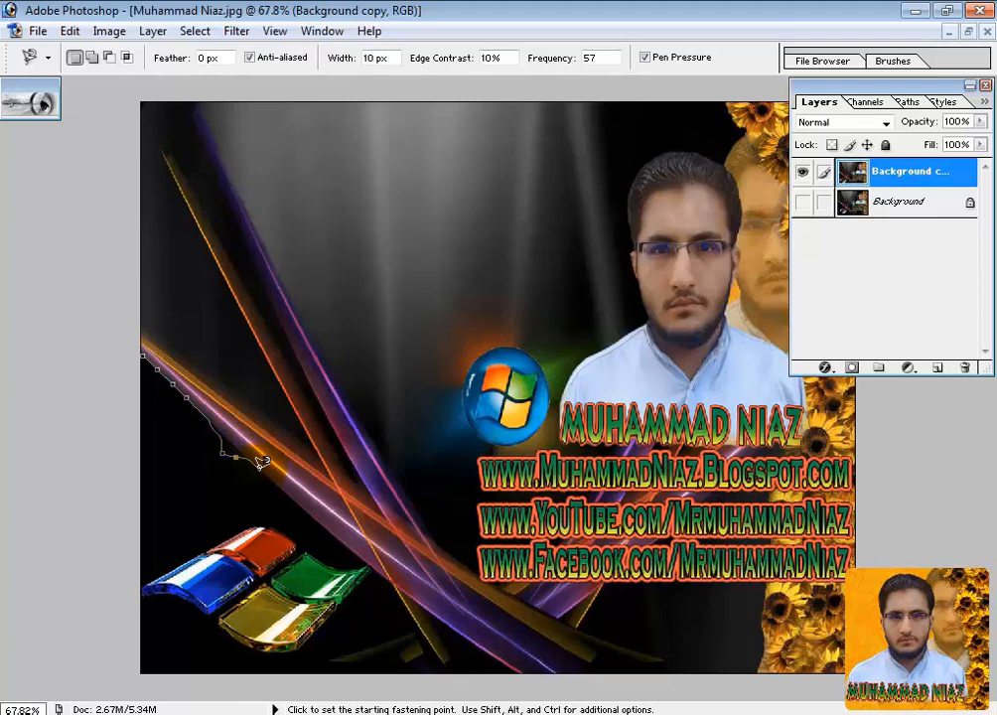
left_click(258, 464)
double_click(299, 511)
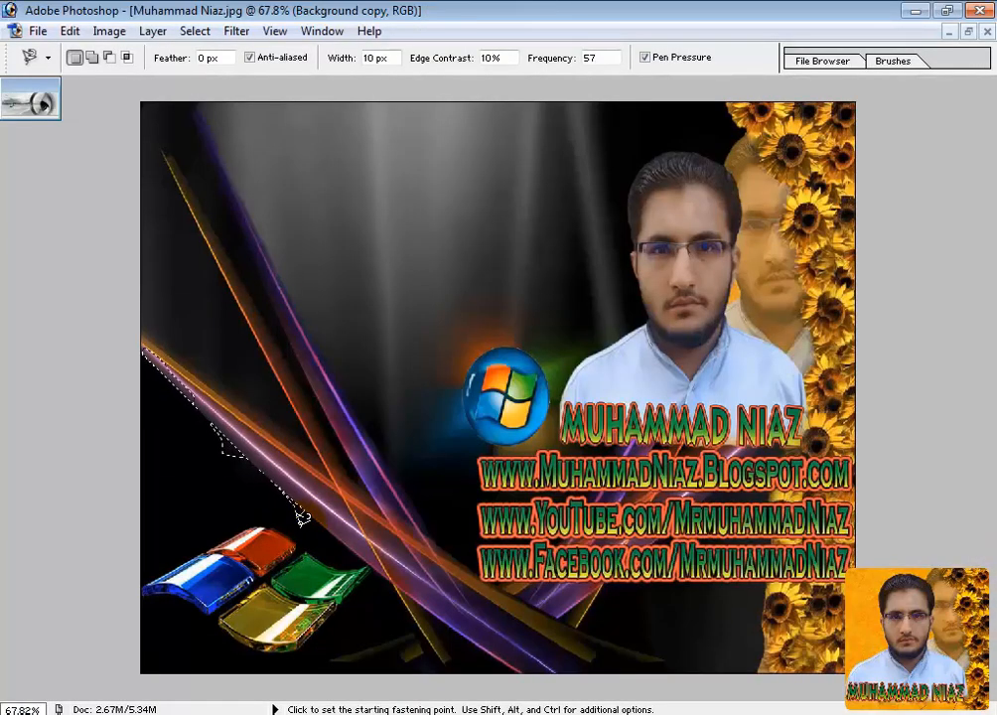
key("Tab")
key("Tab")
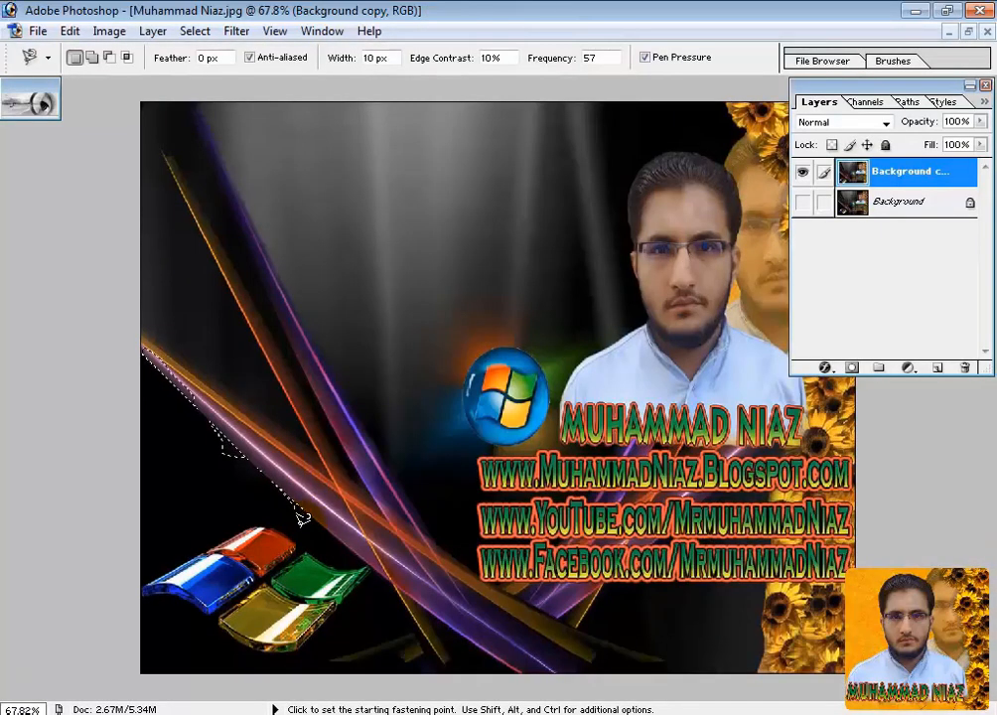
Clear the beam selection and trace a closed Magnetic Lasso selection around the round Windows logo.
key("ctrl+d")
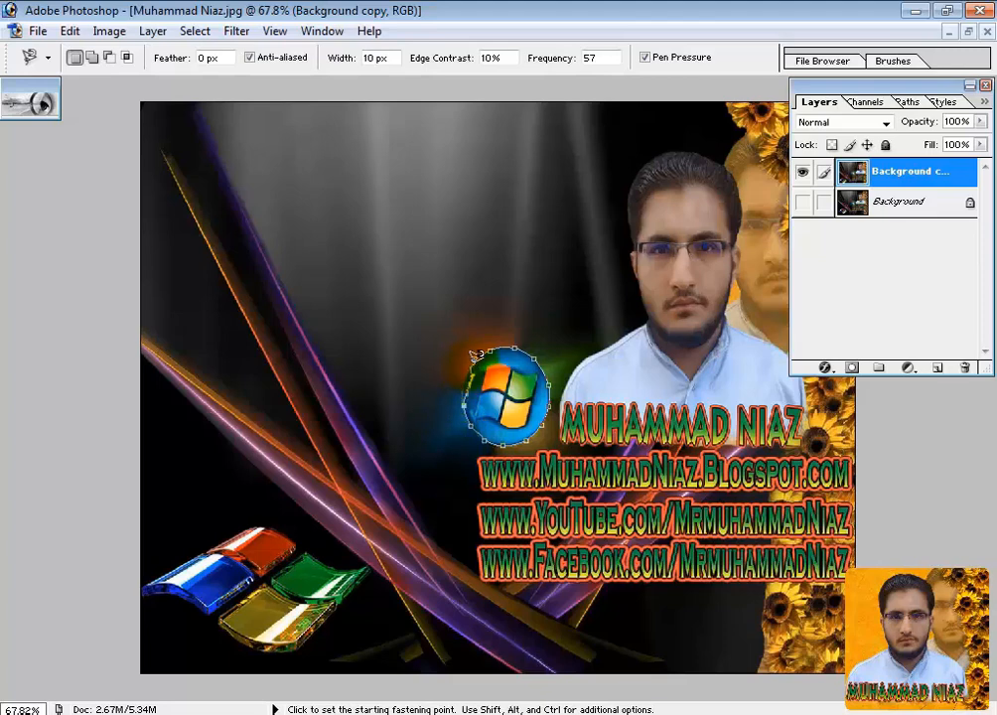
left_click(477, 351)
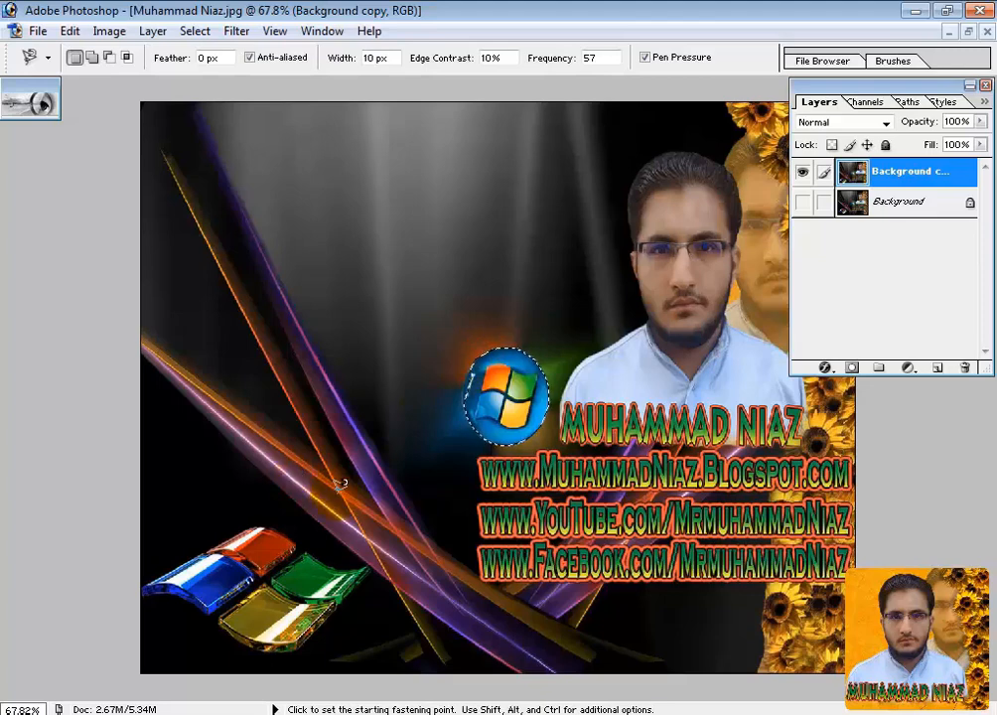
Expand the toolbox and extend the logo selection's outer edge using the Lasso tool in Add to selection mode.
double_click(36, 88)
left_click(17, 150)
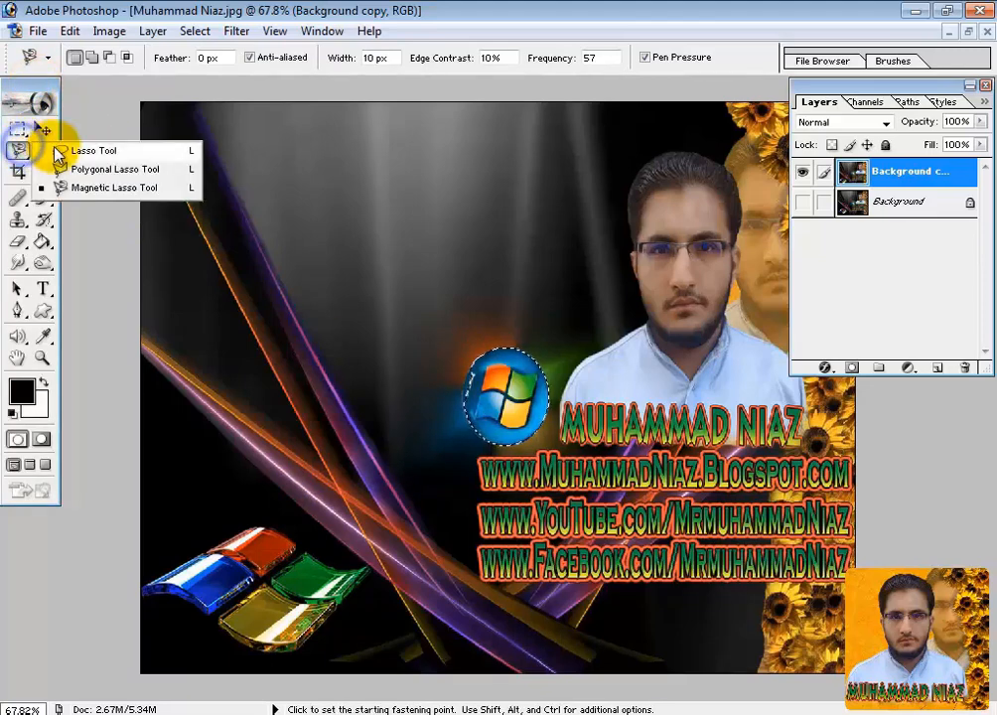
left_click(61, 154)
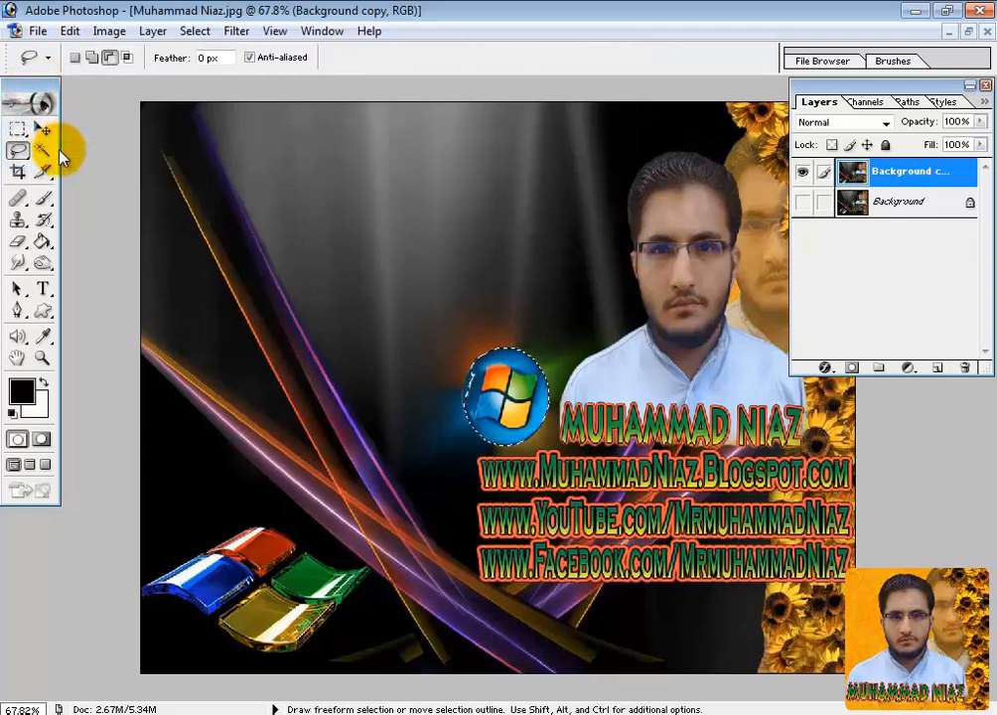
left_click(91, 57)
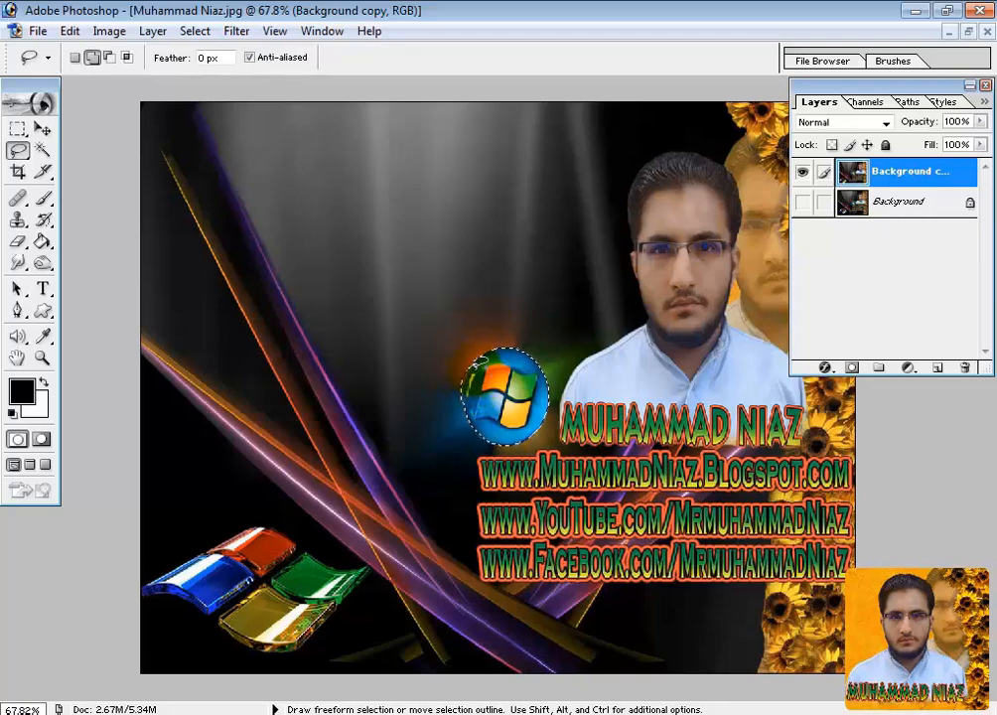
left_click(20, 151)
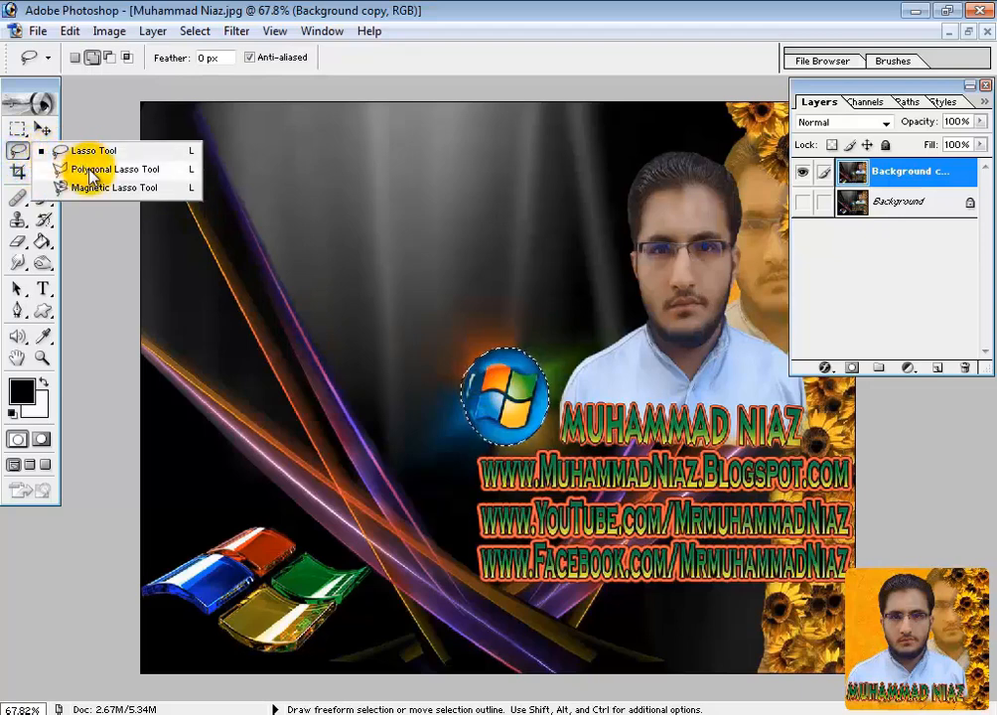
left_click(24, 150)
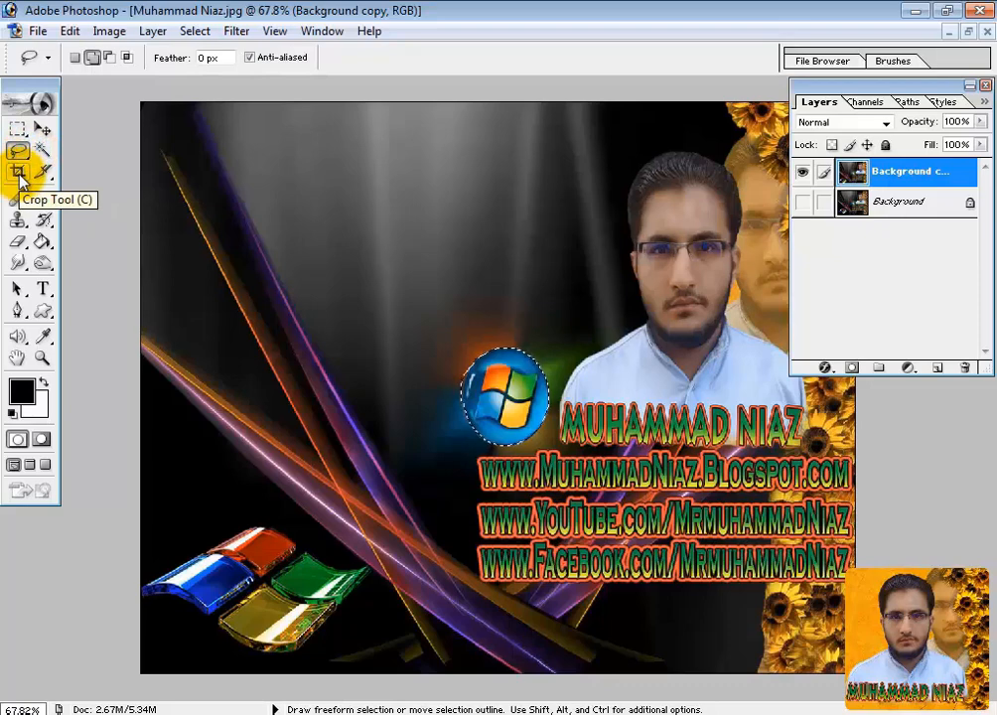
Crop the image tightly around the round Windows logo and undo the crop.
left_click(19, 174)
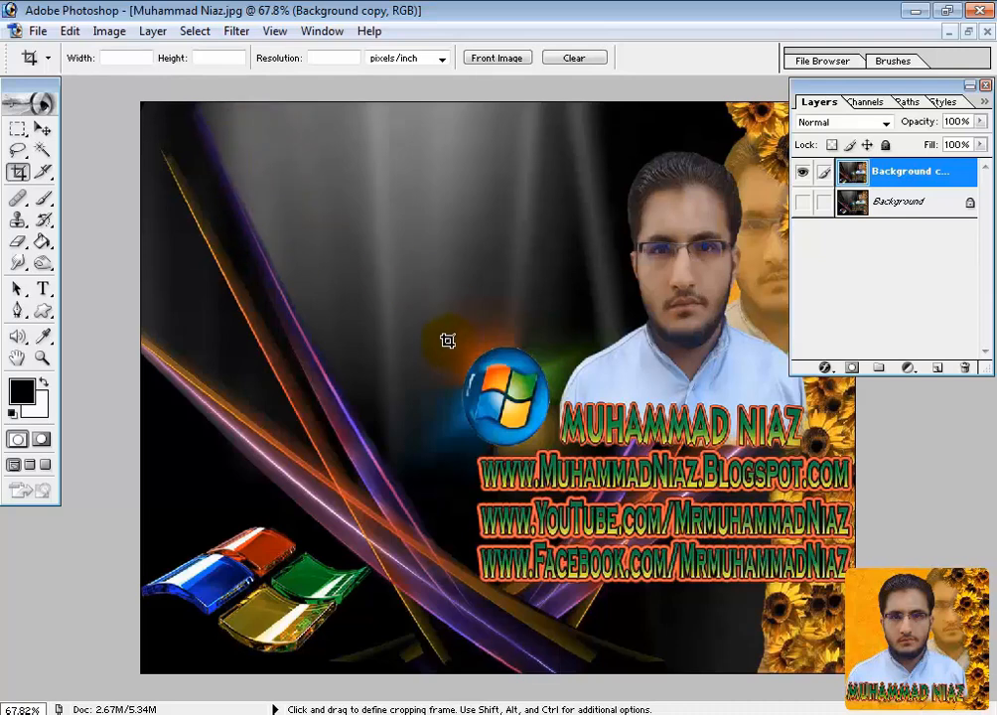
left_click_drag(446, 336, 569, 451)
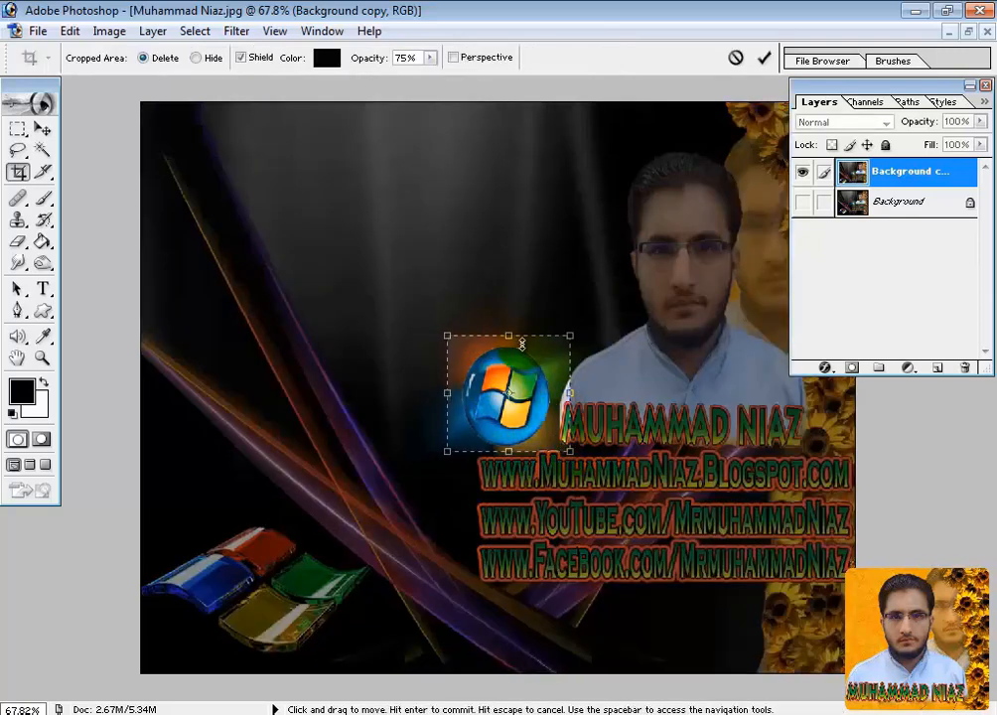
left_click_drag(523, 339, 523, 347)
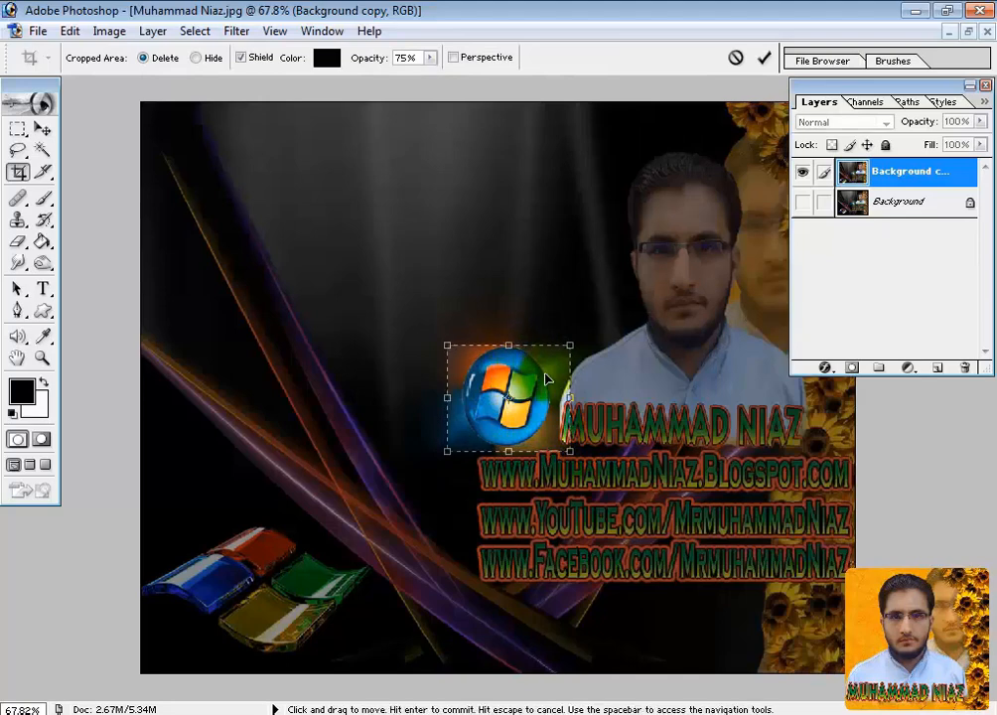
left_click_drag(570, 398, 548, 397)
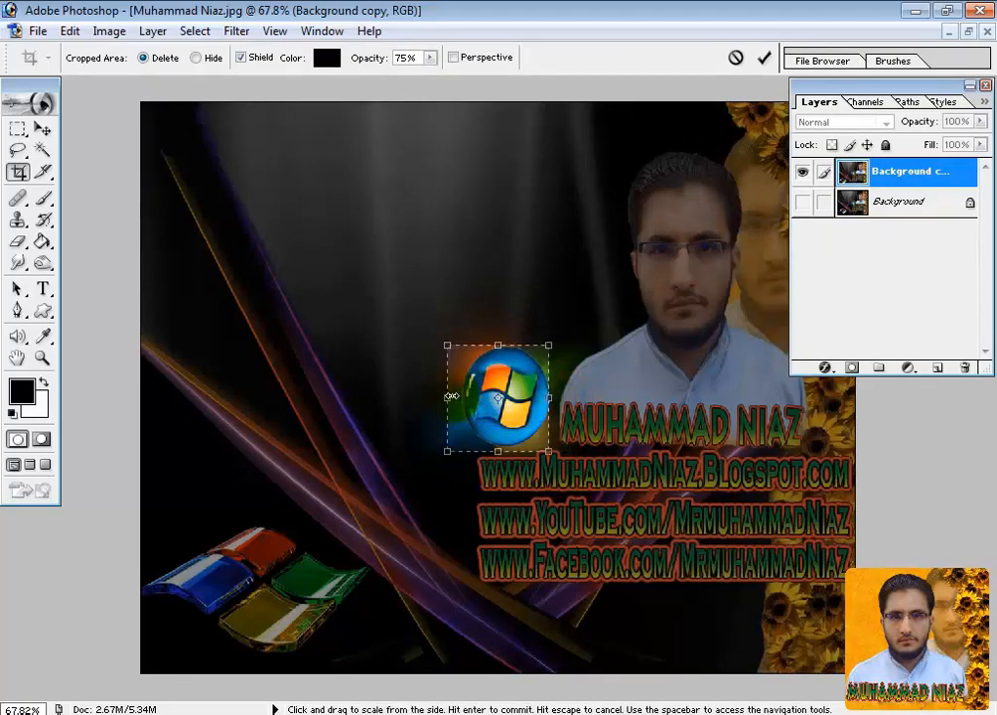
left_click_drag(448, 397, 458, 397)
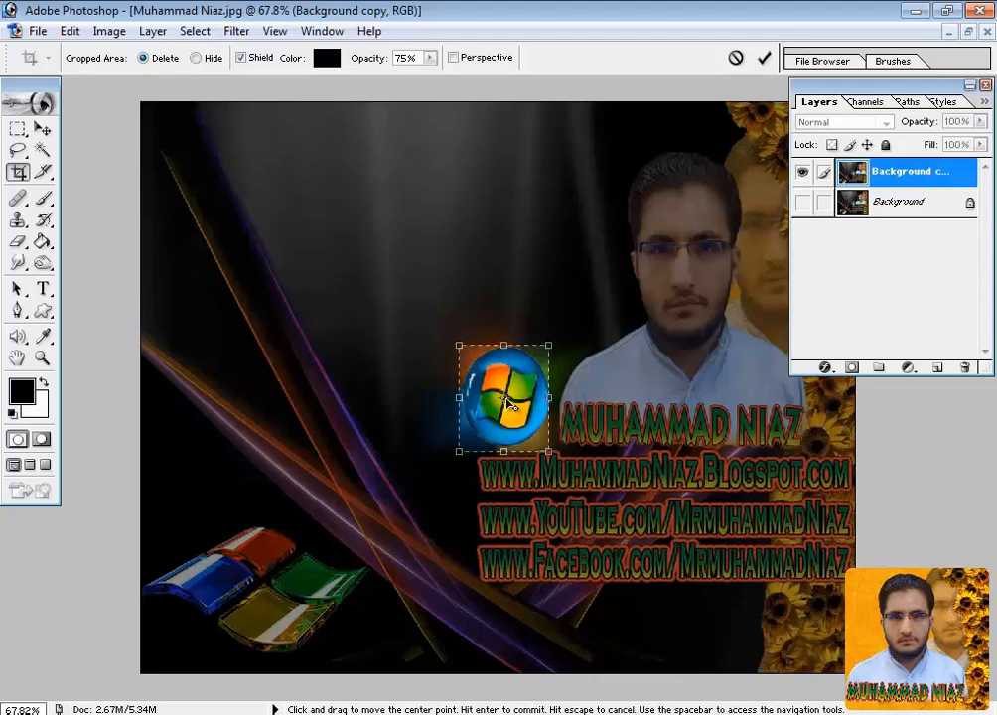
key("Return")
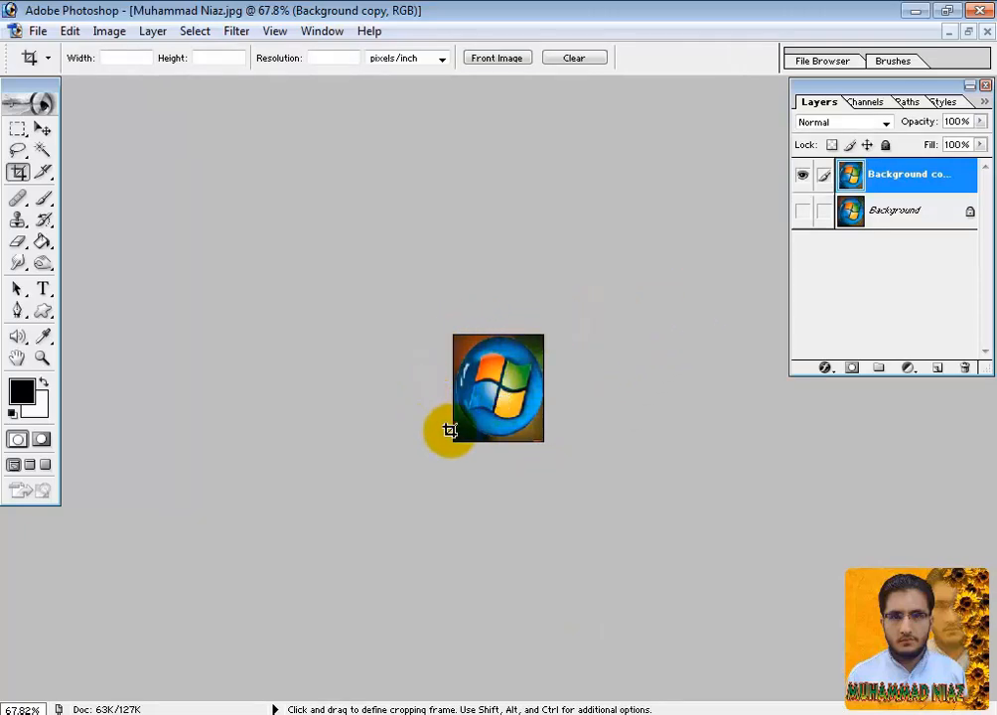
key("ctrl+z")
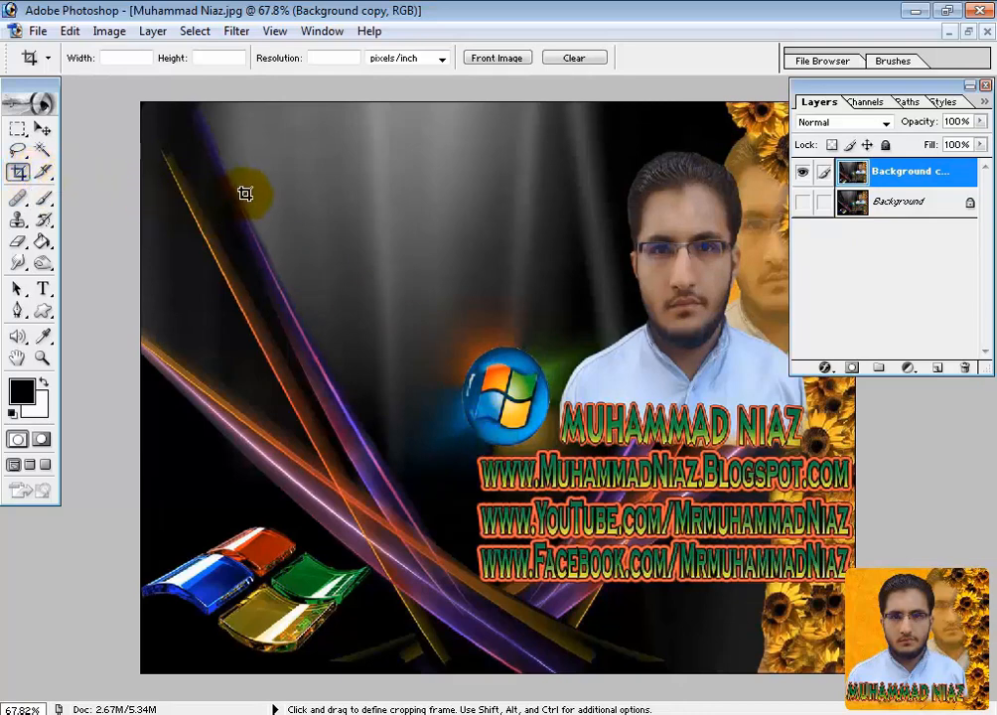
Create a new white RGB document at the Default Photoshop Size preset and maximize its window.
left_click(38, 32)
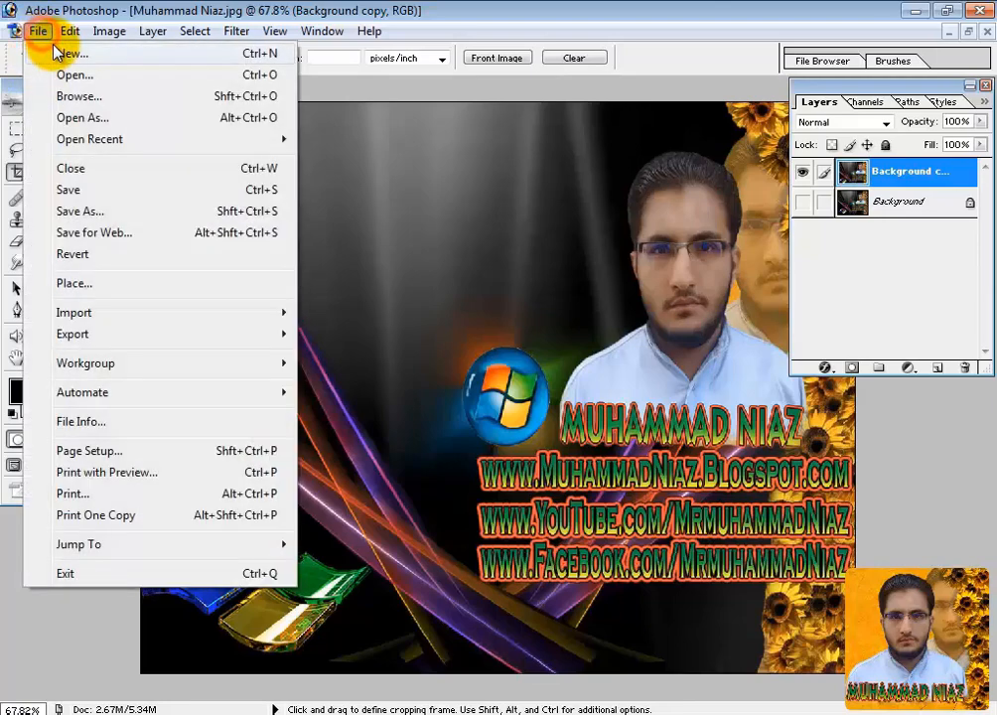
left_click(56, 53)
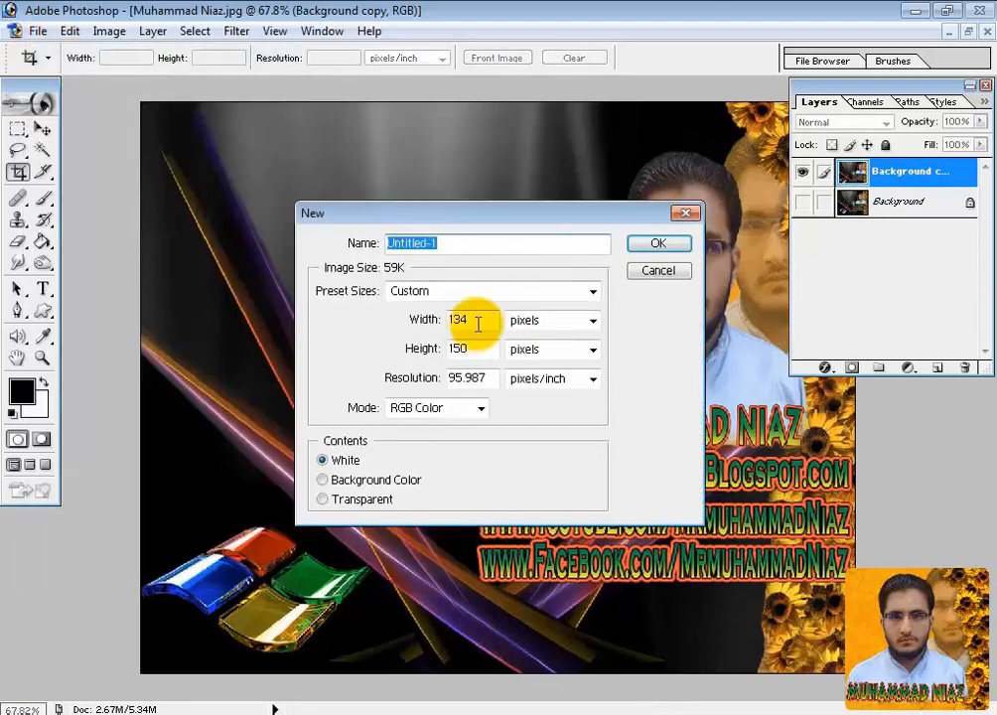
left_click(487, 289)
left_click(479, 40)
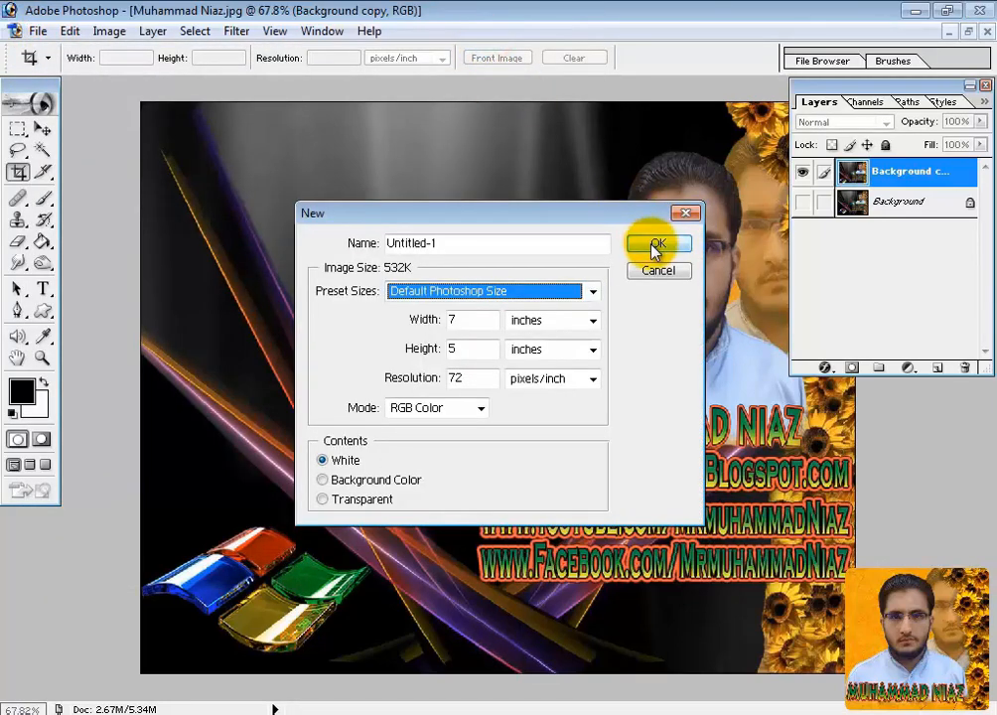
left_click(655, 245)
double_click(361, 107)
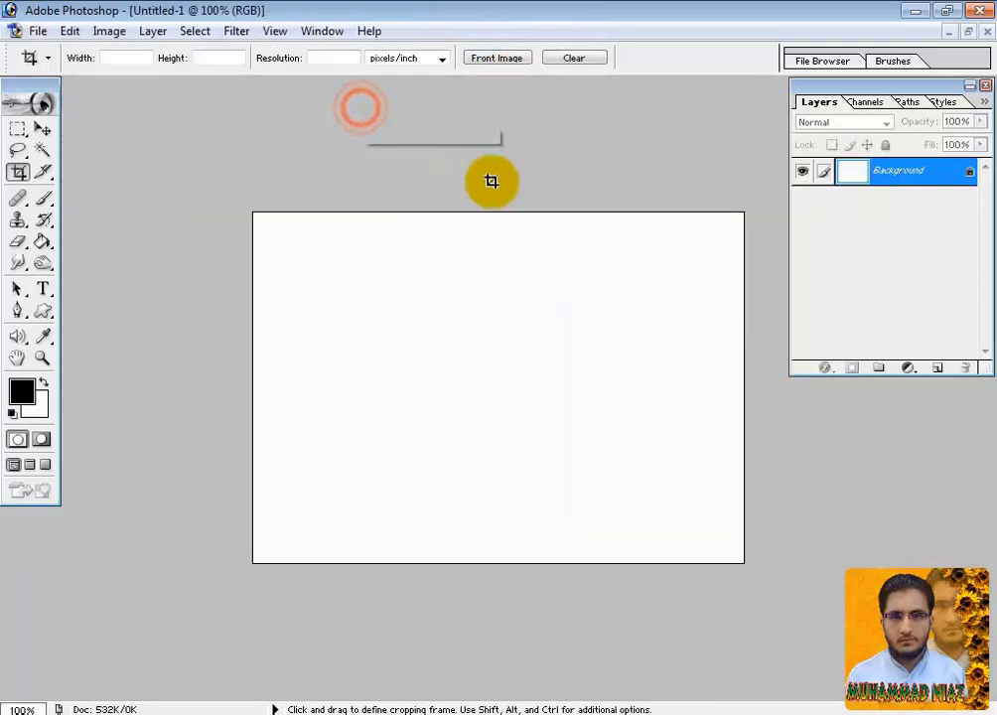
Enlarge the blank canvas by extending a full-canvas crop frame beyond all four edges and applying the crop.
left_click_drag(178, 178, 745, 562)
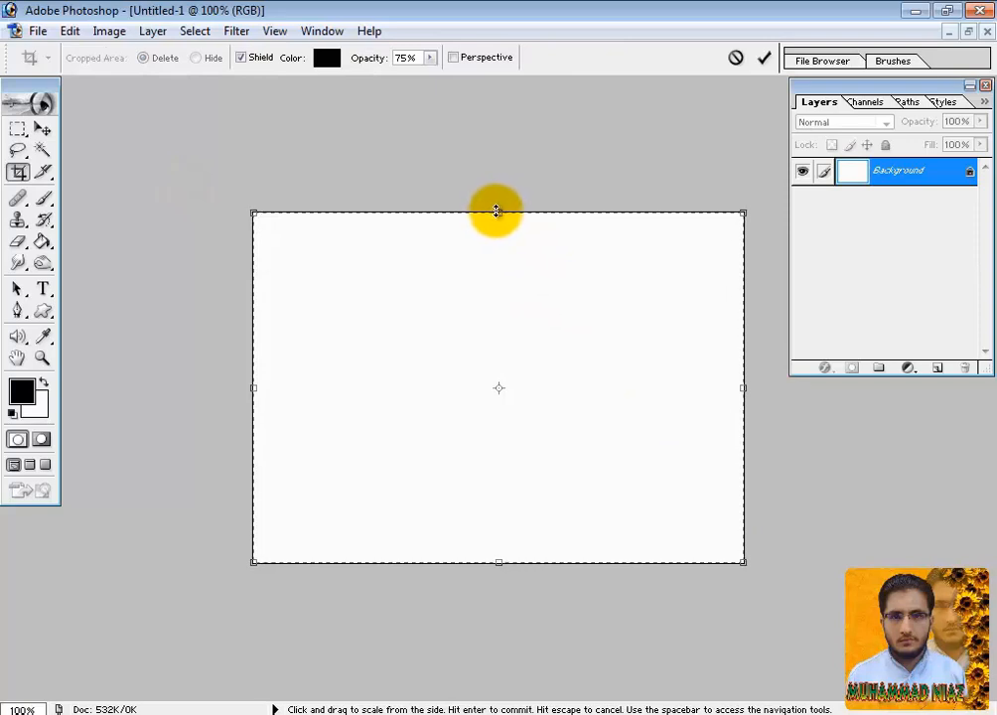
left_click_drag(498, 211, 507, 129)
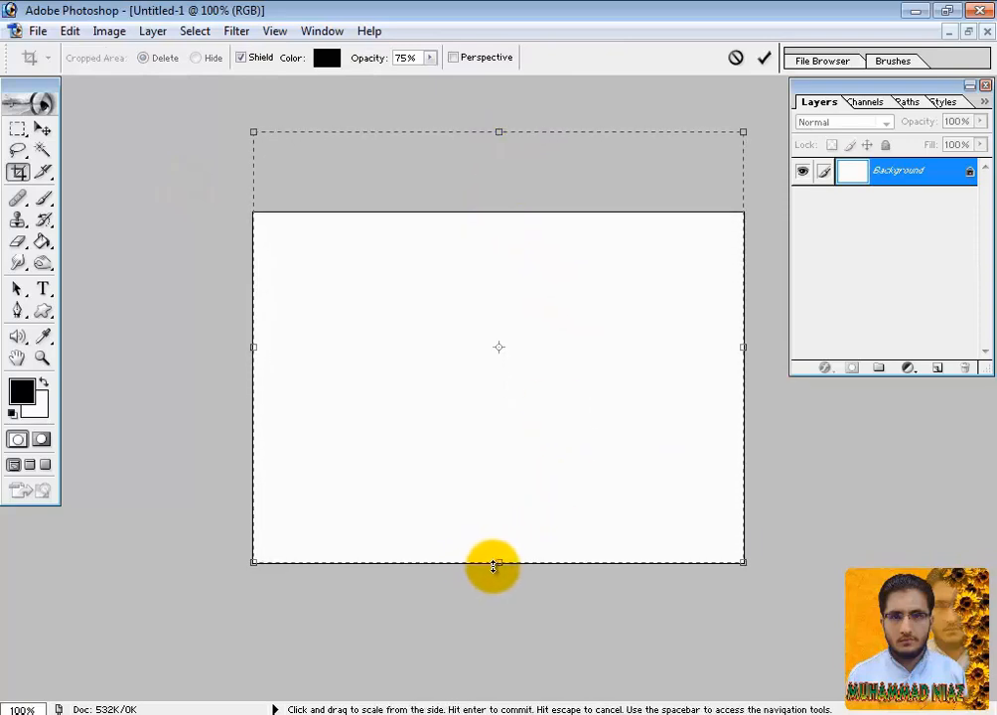
left_click_drag(498, 562, 499, 626)
left_click_drag(253, 378, 196, 378)
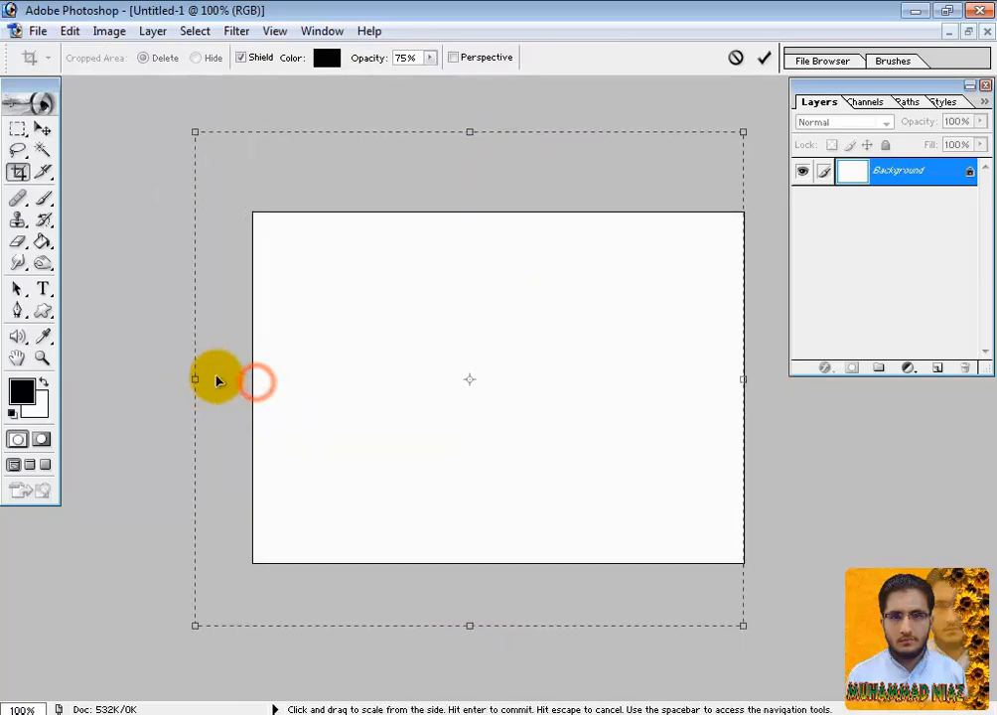
left_click_drag(749, 379, 797, 377)
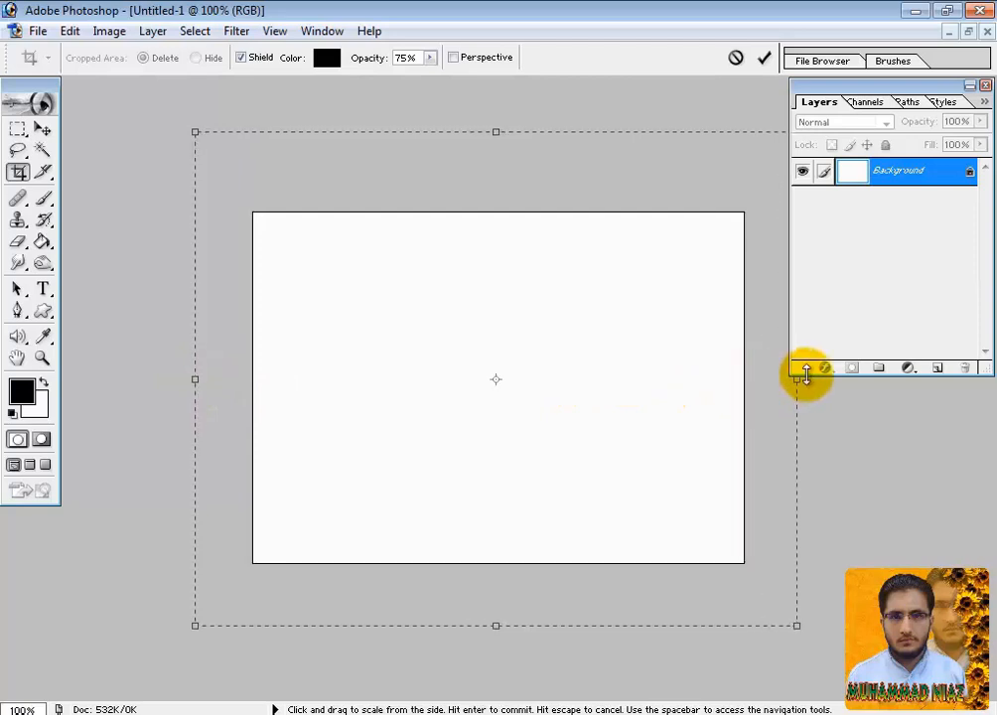
key("Return")
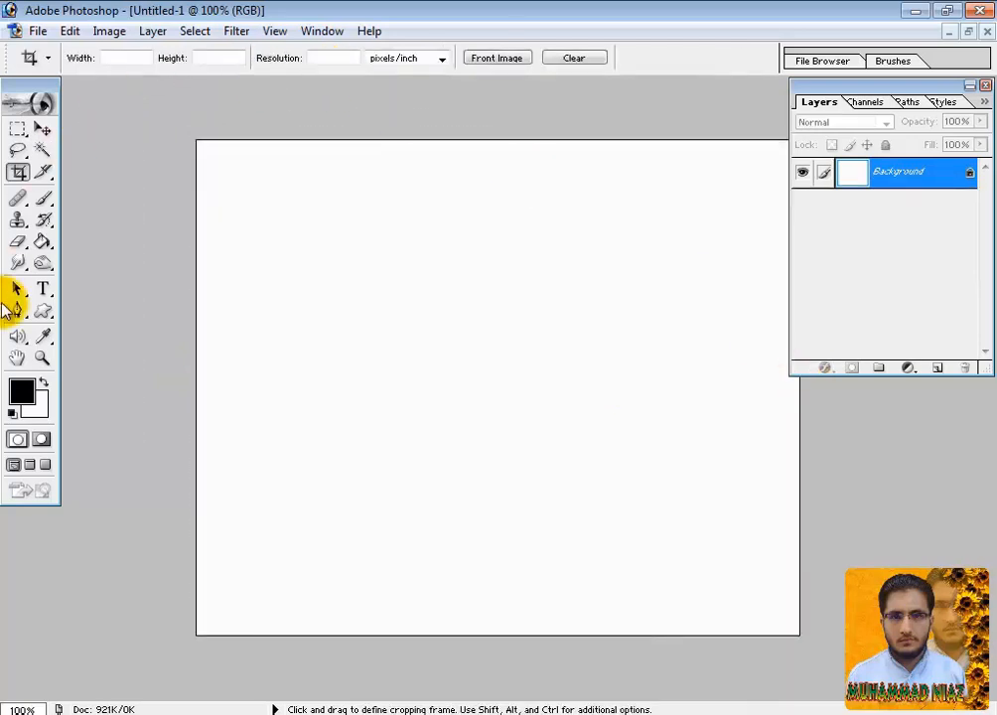
Close the blank document and draw a slice tightly around the round Windows logo with the Slice tool.
left_click(987, 31)
left_click(499, 290)
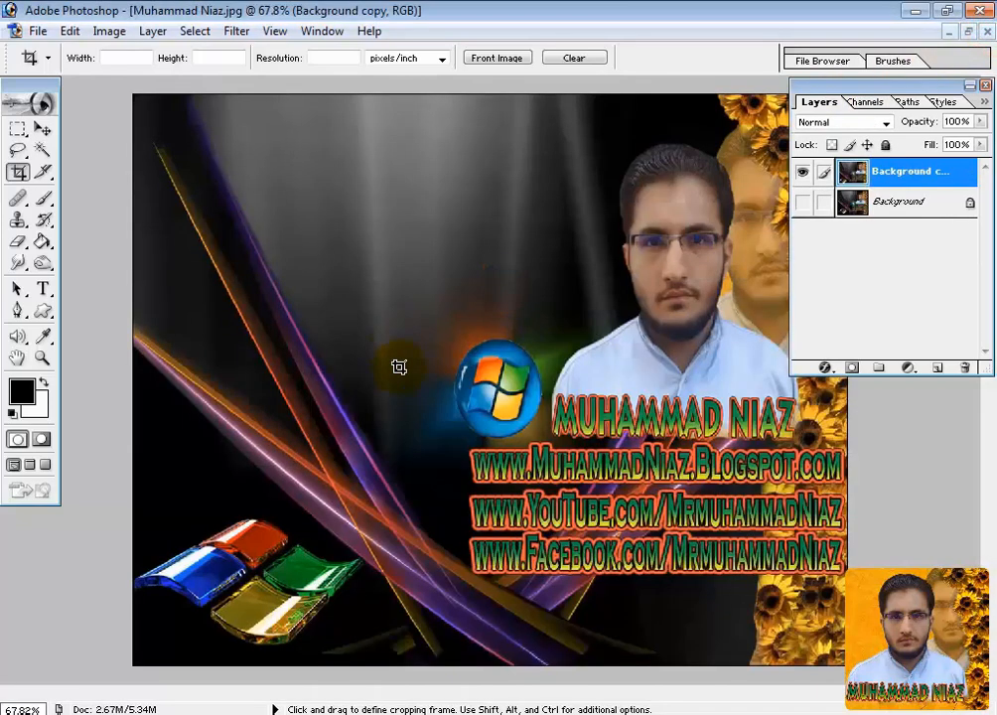
left_click(46, 173)
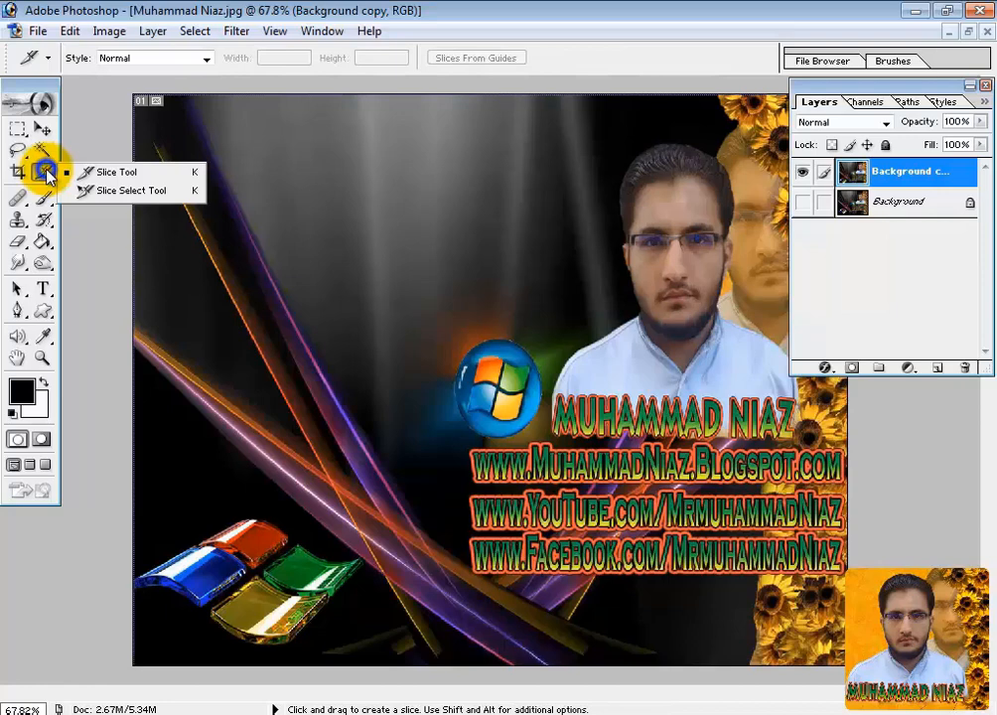
left_click(109, 173)
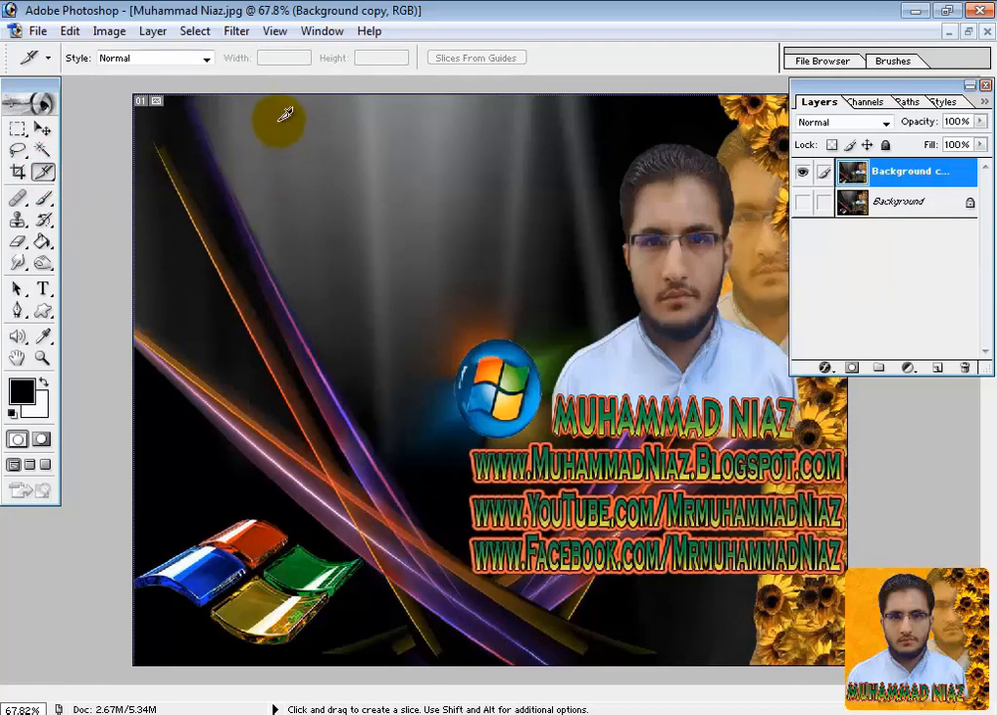
left_click_drag(446, 330, 544, 441)
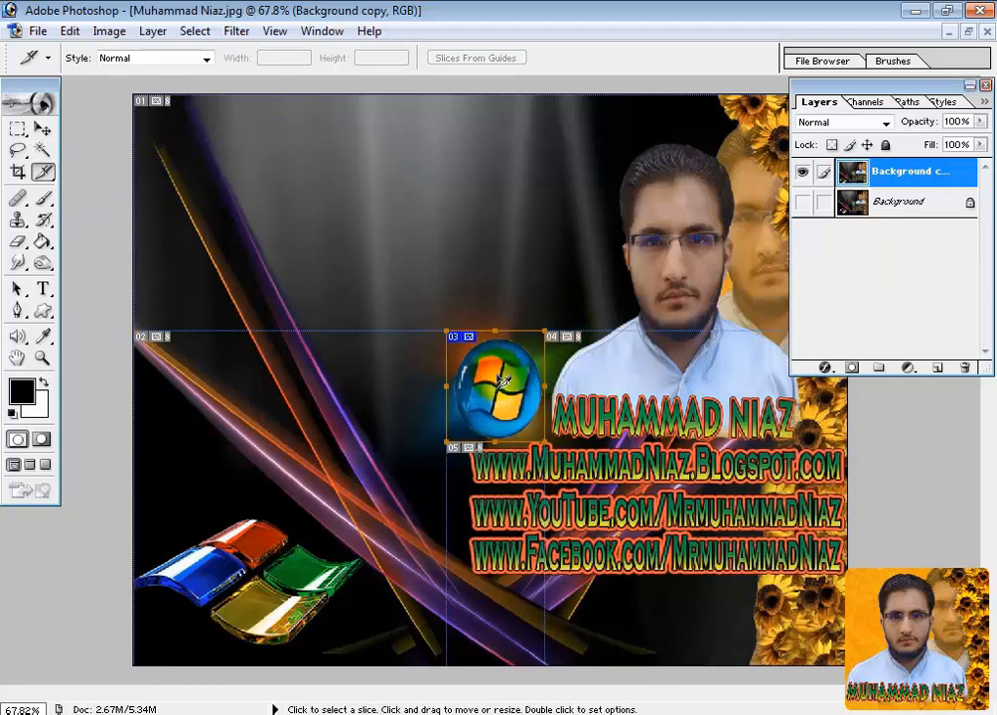
Activate the Slice Select tool, examine the logo slice's GIF export settings in Save For Web, and cancel the export.
right_click(44, 172)
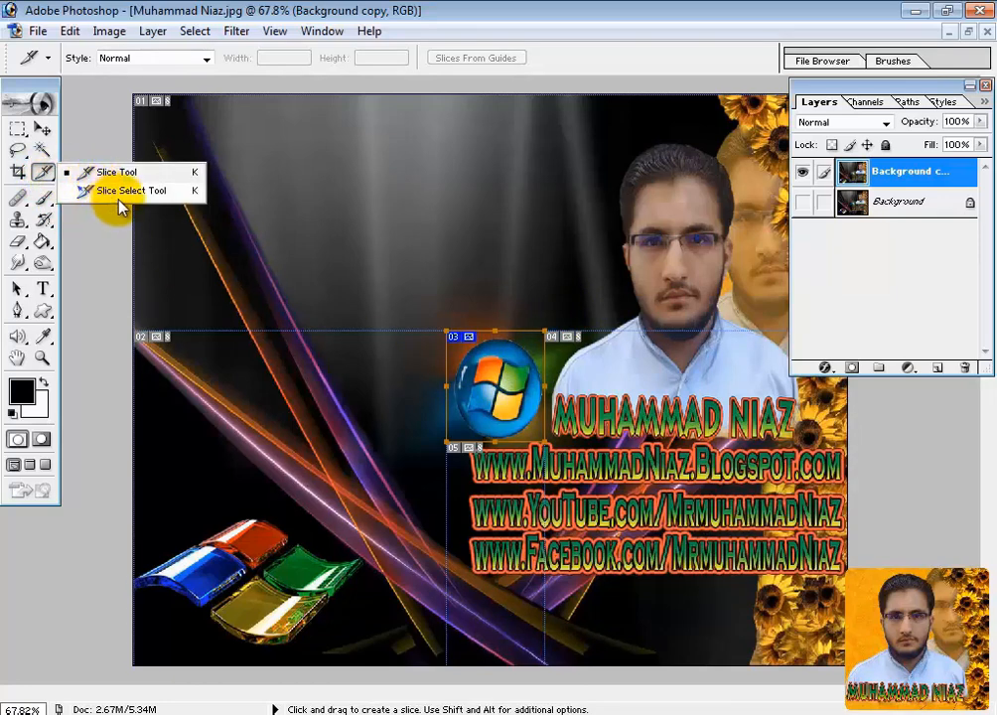
left_click(119, 193)
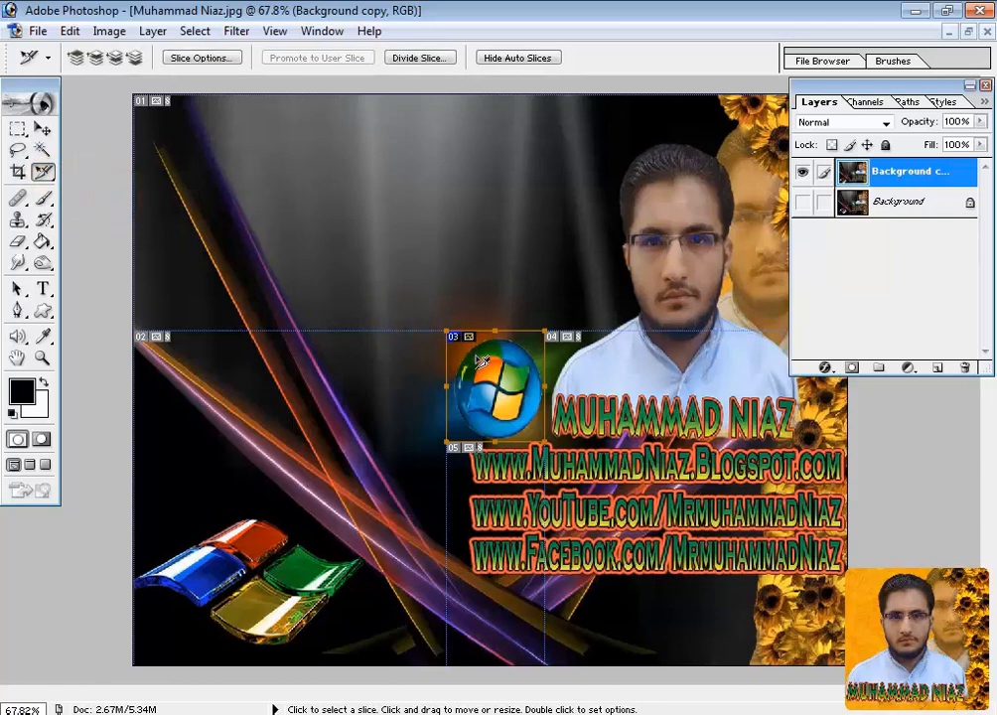
left_click(38, 31)
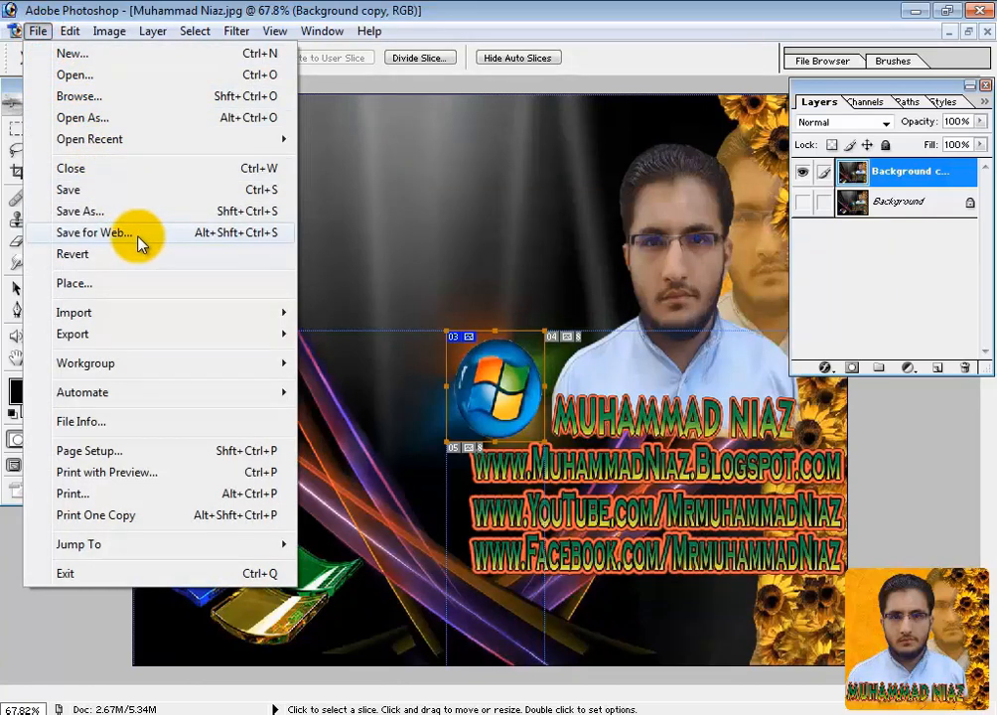
mouse_move(180, 553)
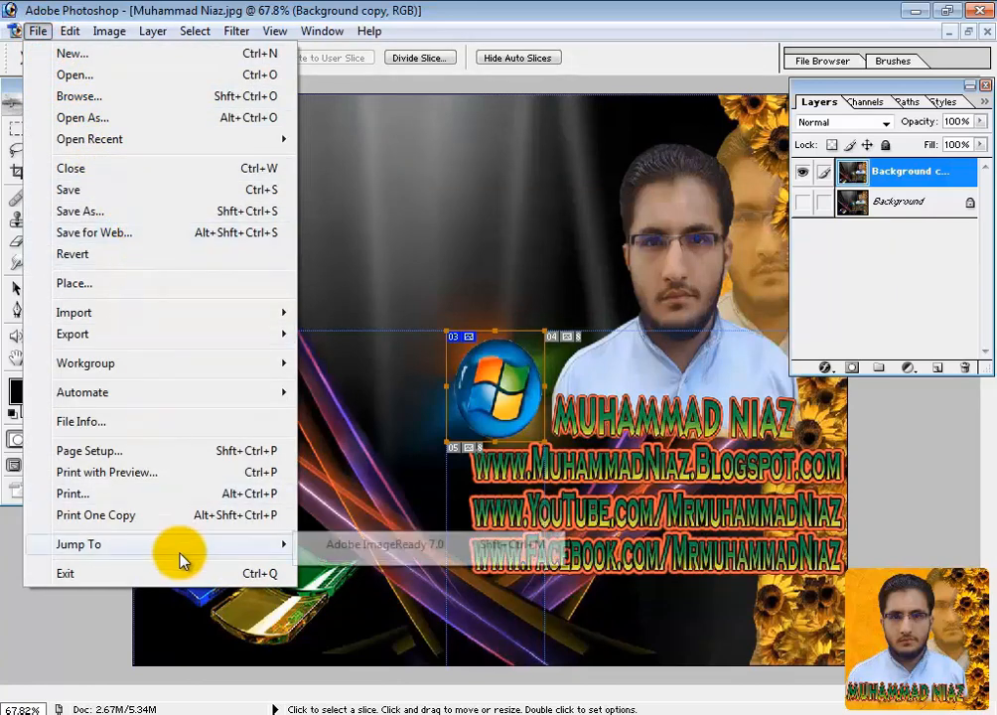
left_click(174, 234)
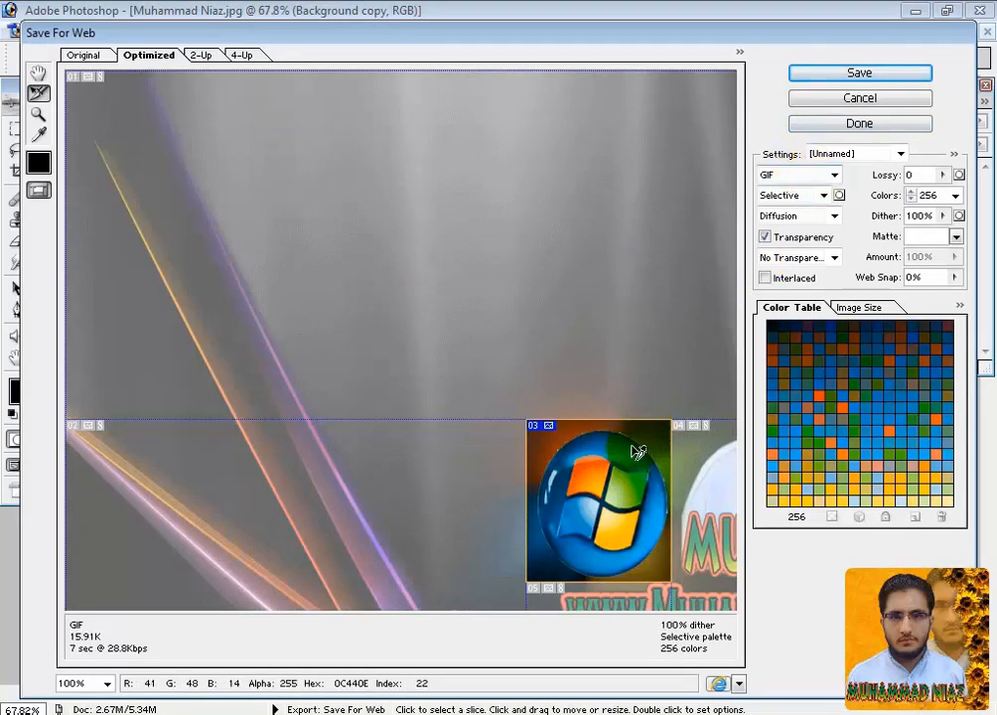
left_click(834, 176)
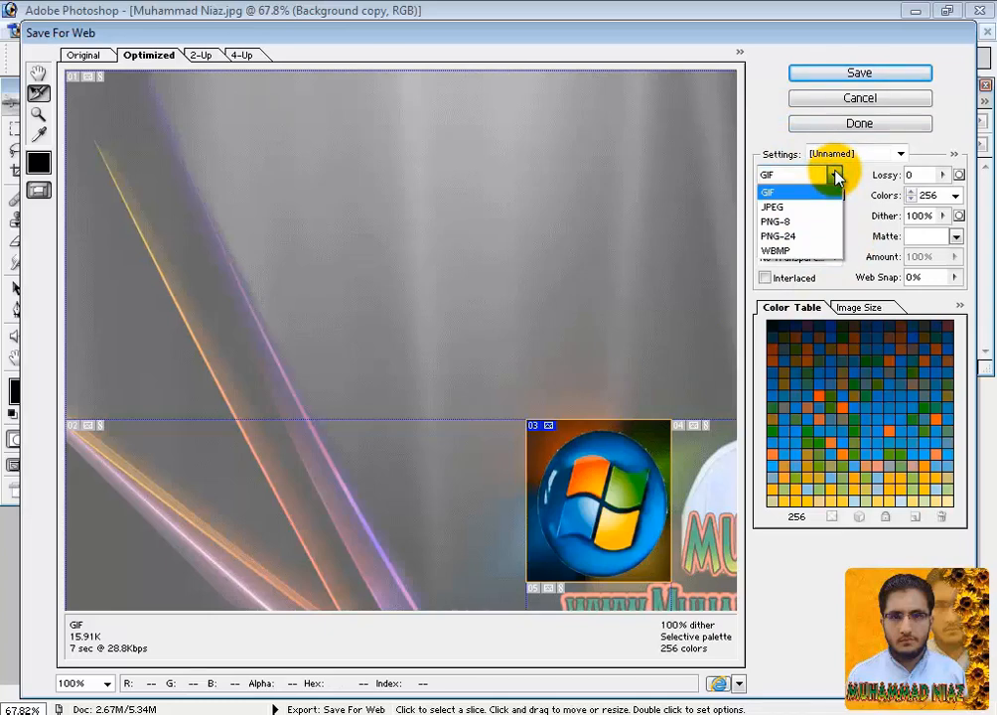
left_click(774, 192)
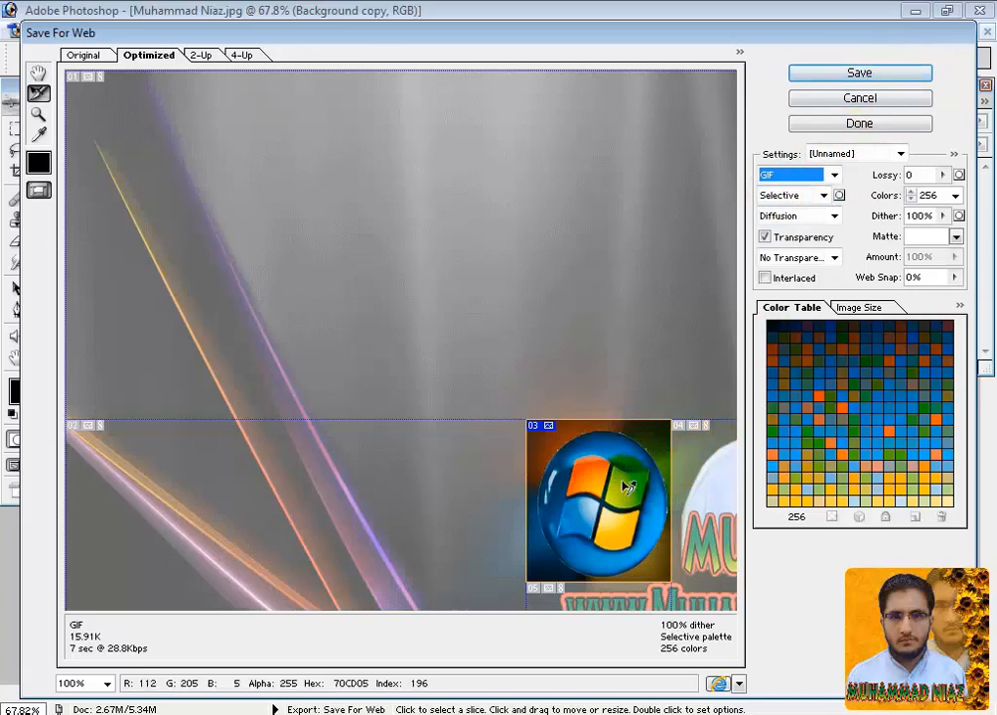
left_click(874, 99)
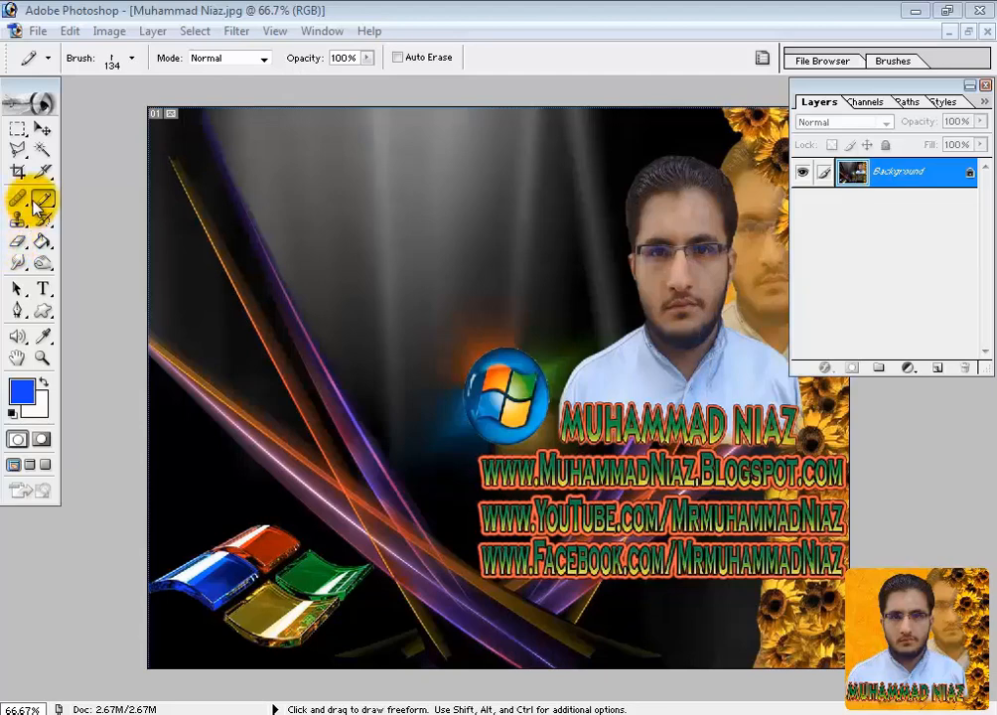
Paint a diagonal blue stroke across the image's upper middle using the Brush tool with a 50 px hard round brush.
left_click(42, 199)
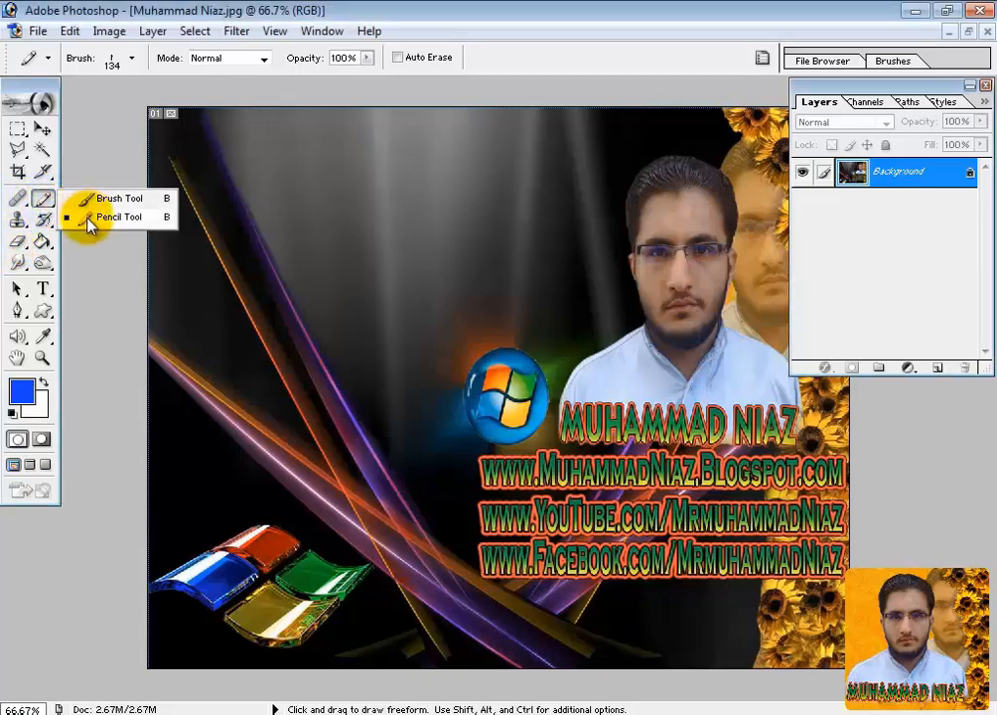
left_click(140, 201)
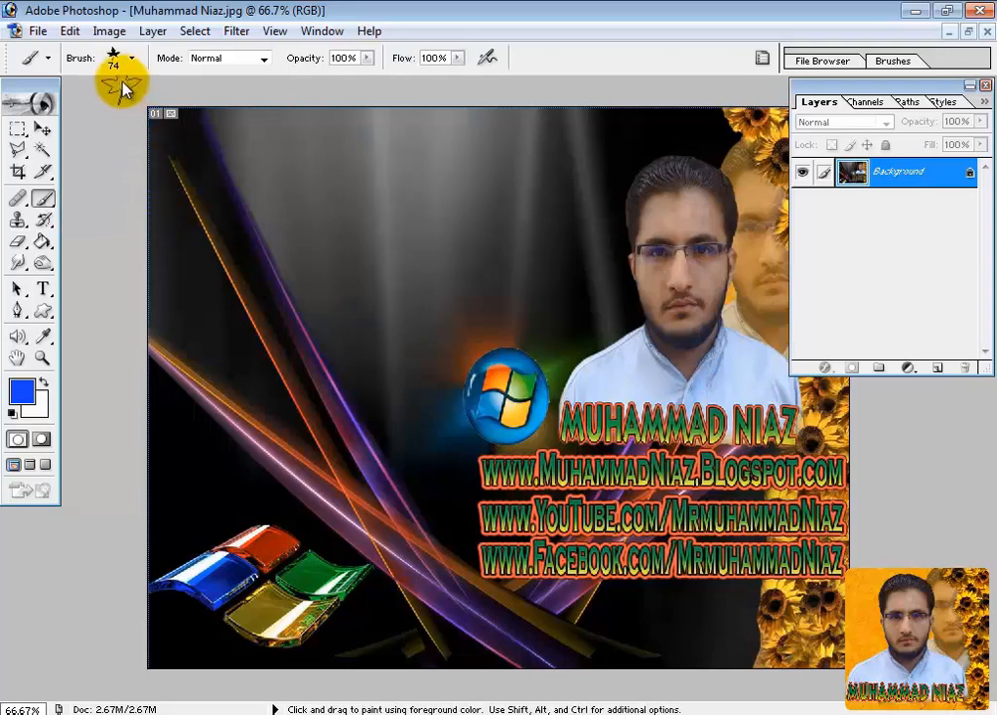
left_click(131, 58)
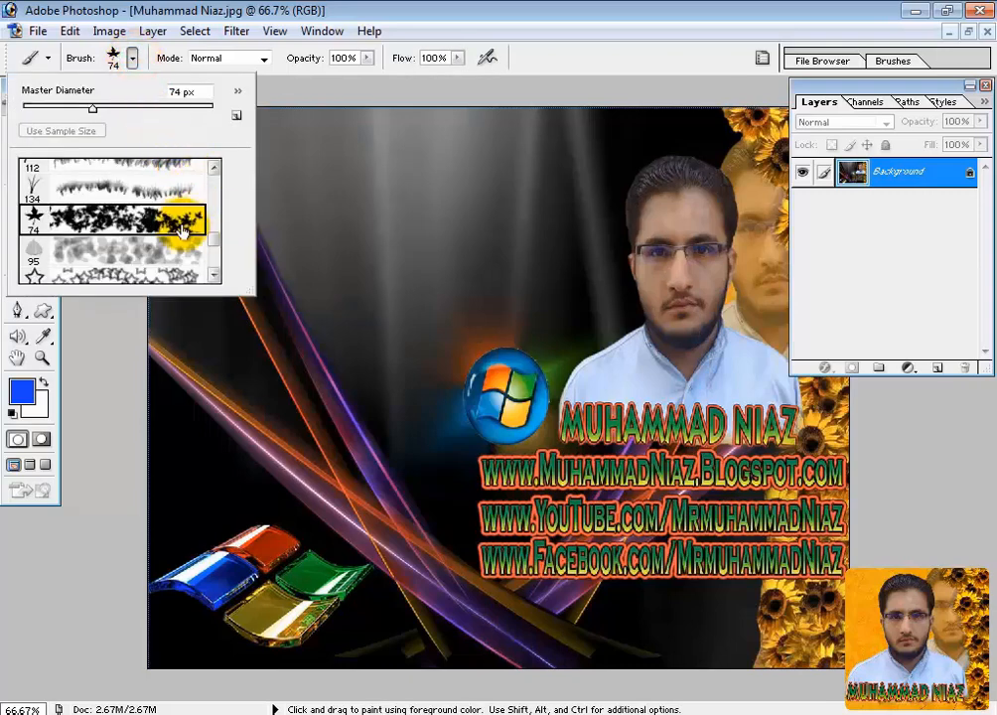
left_click_drag(215, 244, 216, 235)
left_click_drag(216, 204, 216, 195)
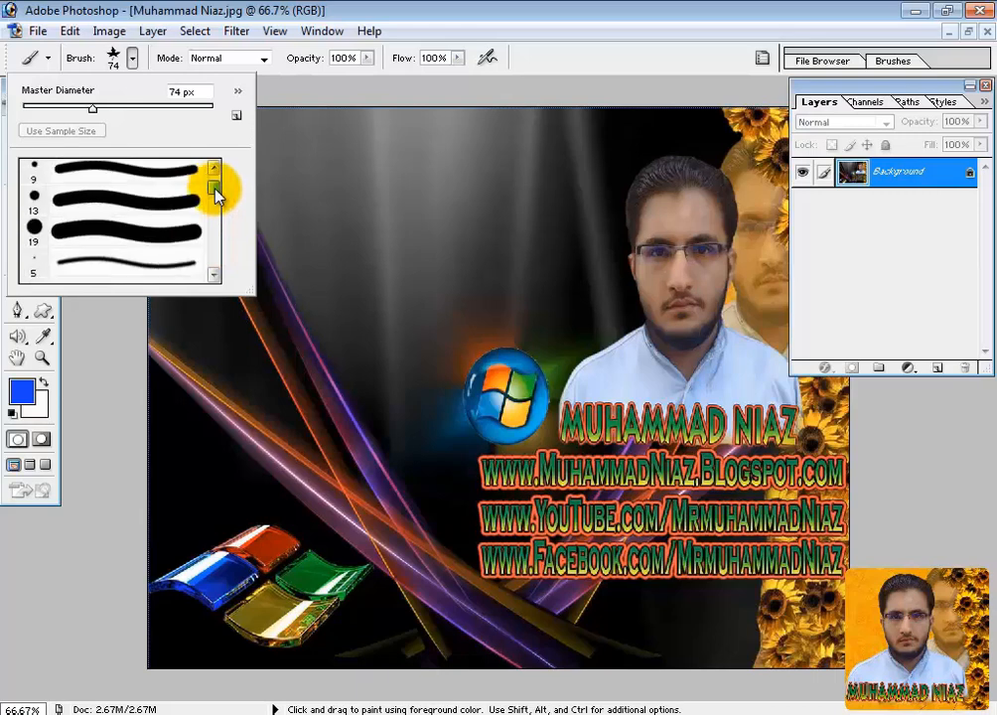
left_click(184, 229)
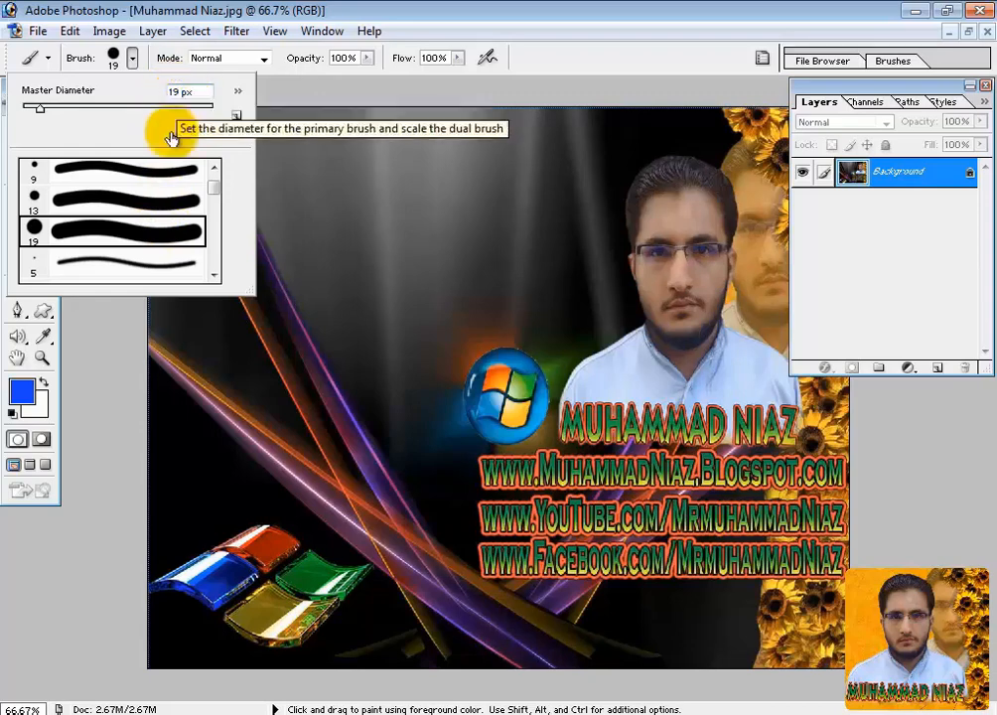
double_click(151, 234)
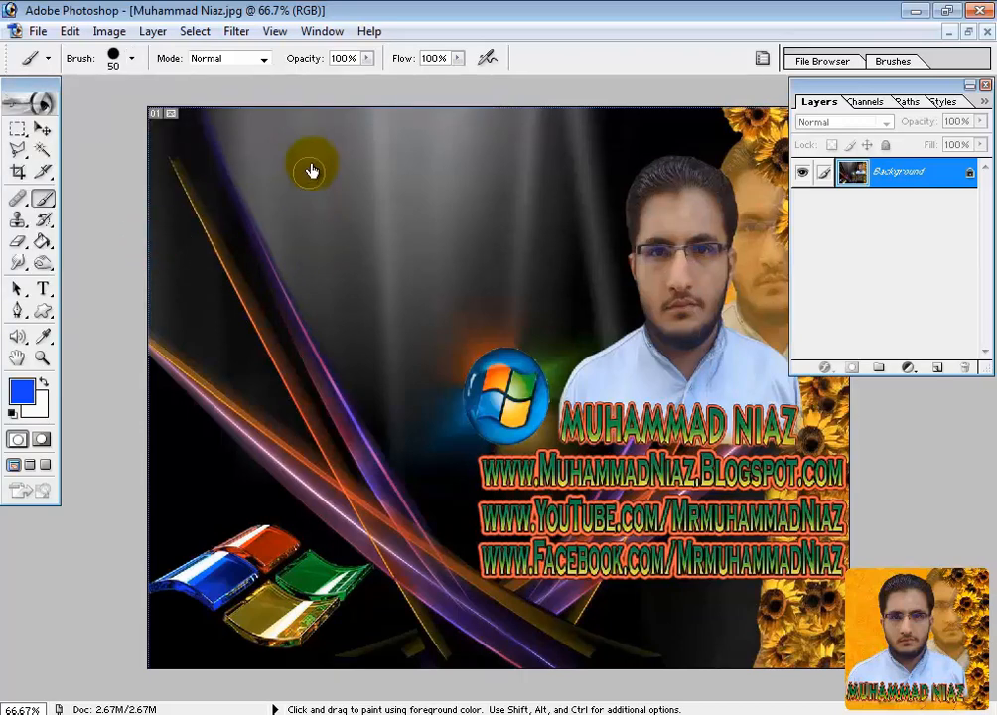
mouse_move(310, 141)
left_mouse_down()
mouse_move(372, 156)
mouse_move(493, 227)
mouse_move(529, 266)
mouse_move(530, 298)
left_mouse_up()
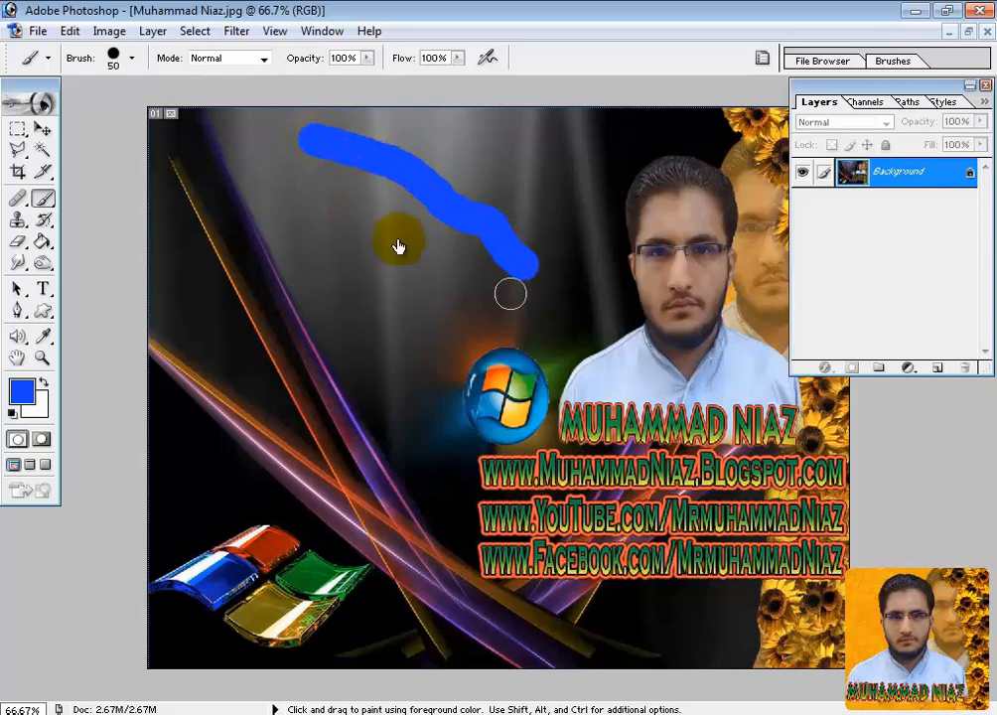
Paint a soft-edged blue stroke below the first one using the 17 px soft round brush enlarged to 60 px.
left_click(132, 58)
left_click(214, 269)
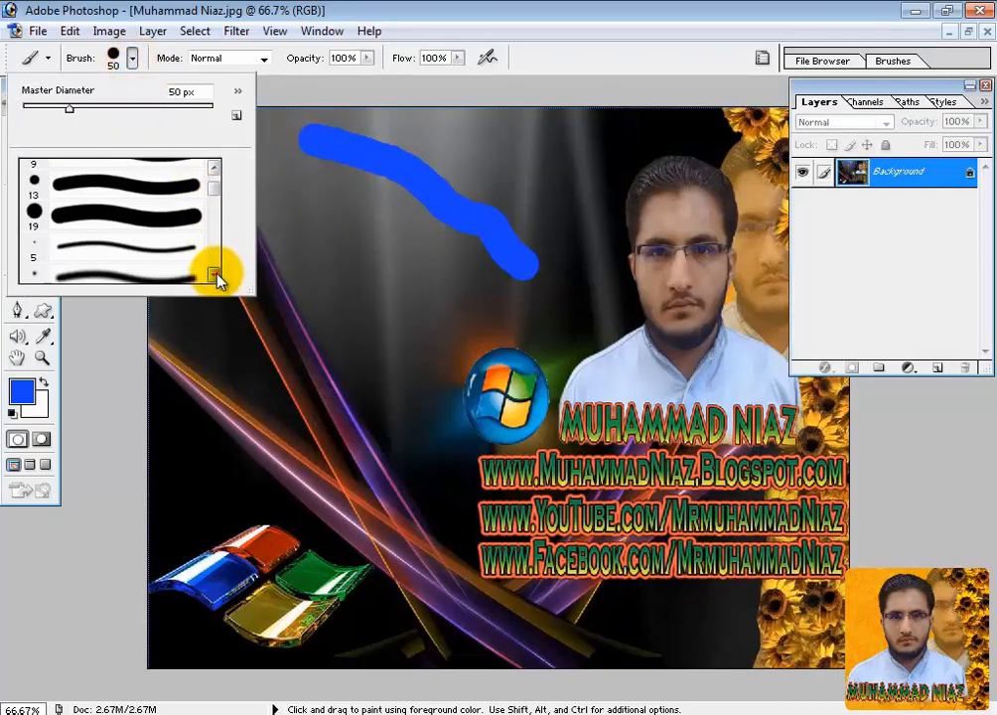
left_click(215, 269)
left_click(213, 269)
left_click(186, 237)
double_click(187, 237)
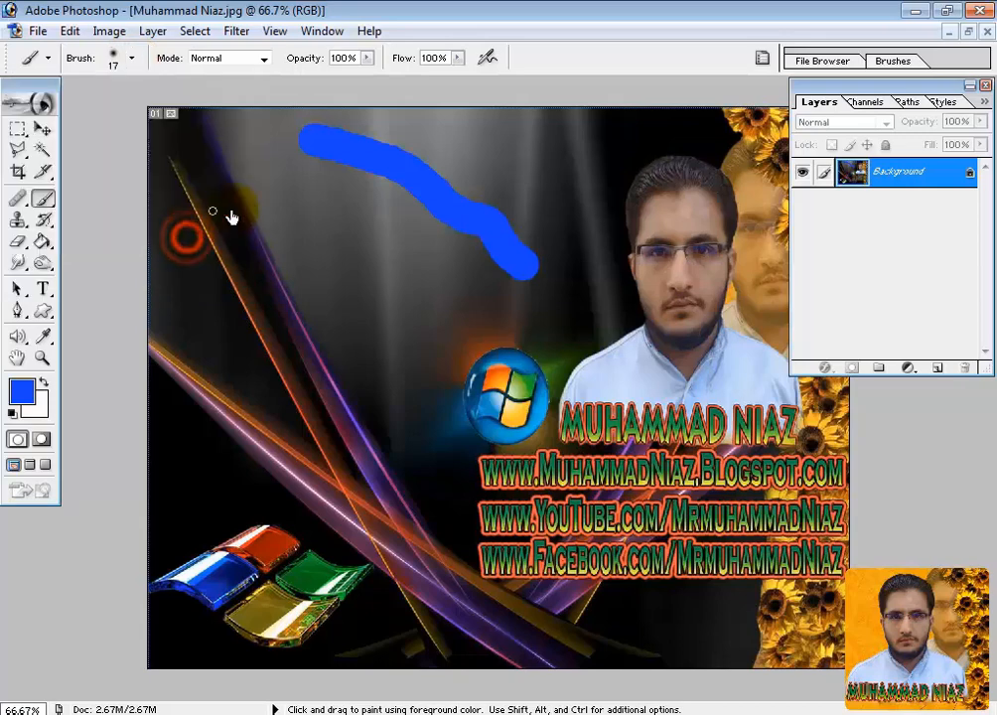
key("bracketright")
key("bracketright")
key("bracketright")
key("bracketright")
key("bracketright")
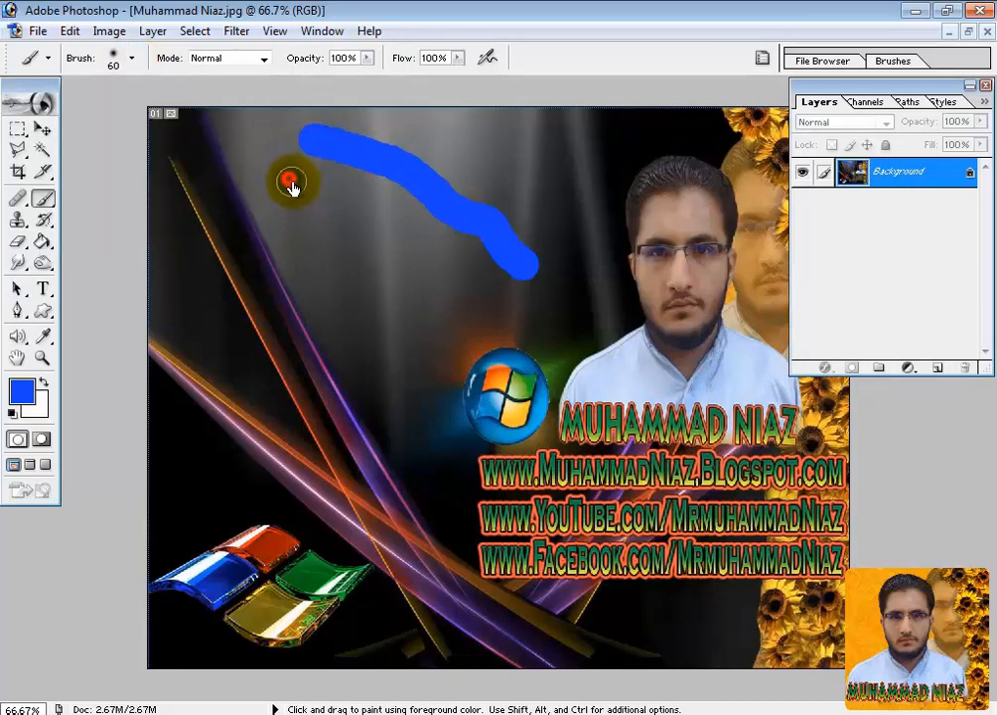
mouse_move(289, 178)
left_mouse_down()
mouse_move(359, 211)
mouse_move(491, 312)
left_mouse_up()
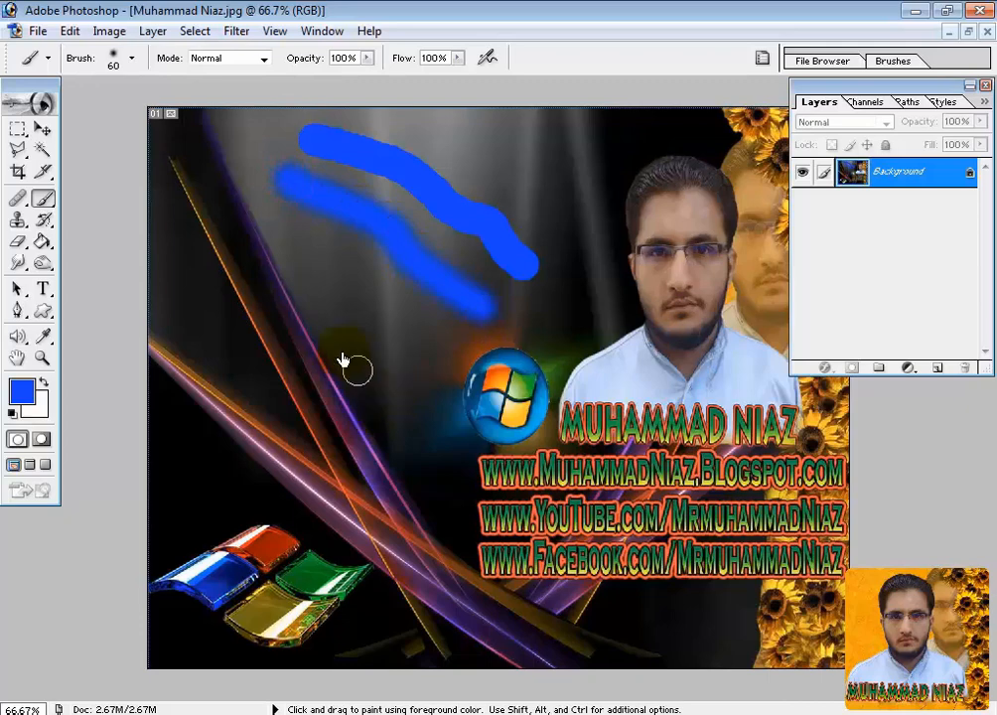
Paint a band of grass along the image's bottom edge with the 134 px Grass brush.
left_click(132, 57)
left_click_drag(216, 199, 216, 244)
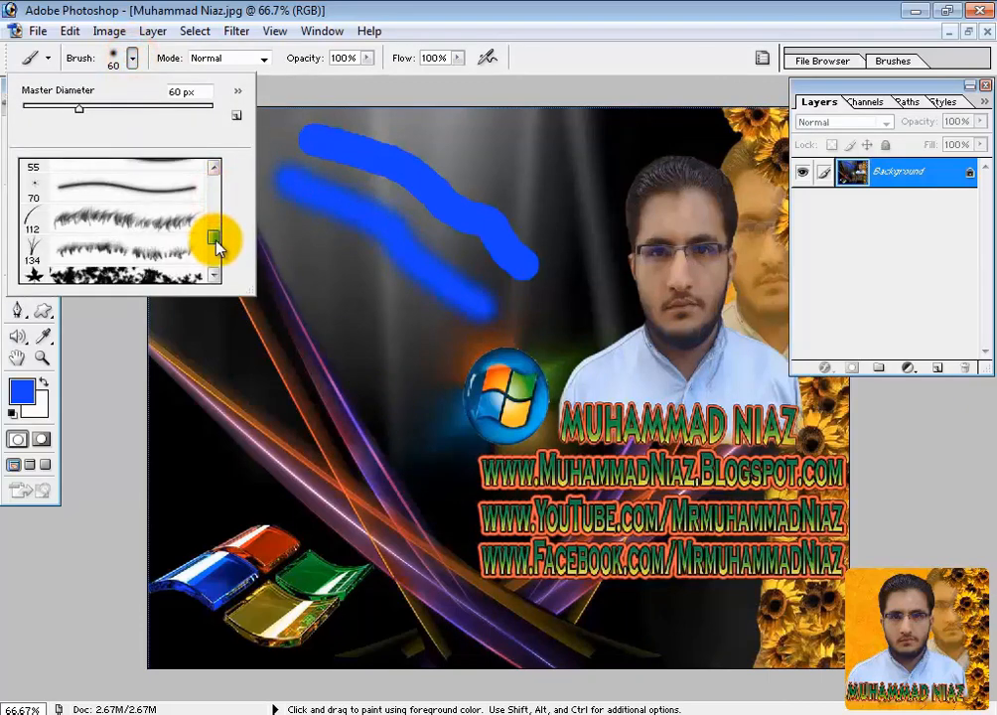
double_click(67, 248)
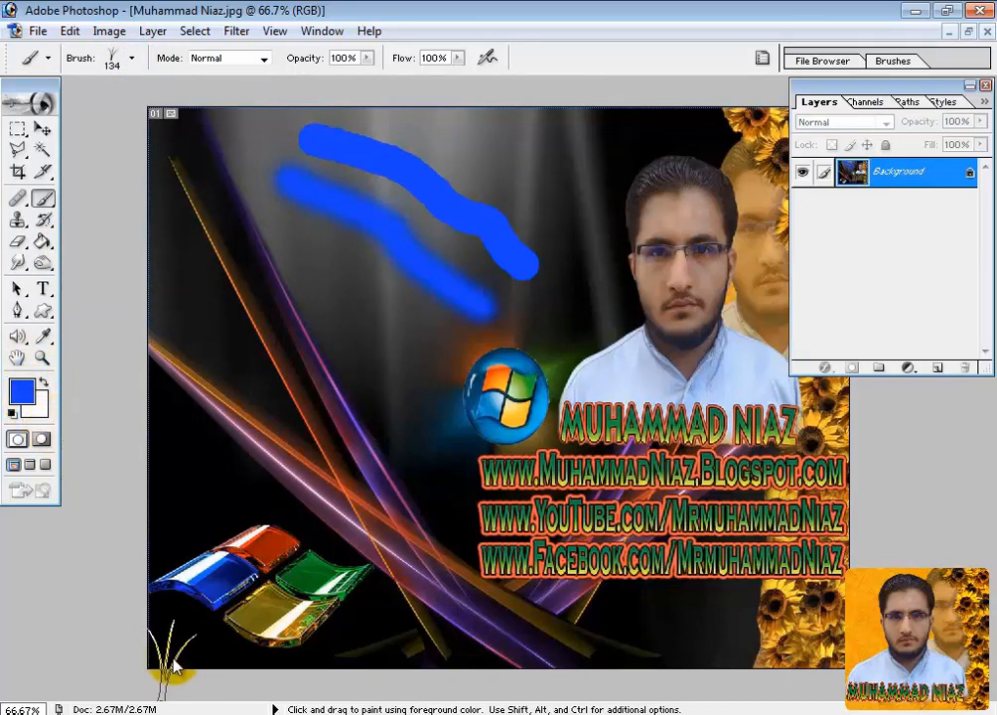
mouse_move(161, 630)
left_mouse_down()
mouse_move(202, 645)
mouse_move(373, 647)
mouse_move(480, 672)
mouse_move(628, 680)
mouse_move(783, 674)
left_mouse_up()
mouse_move(695, 635)
left_mouse_down()
mouse_move(275, 608)
mouse_move(179, 623)
mouse_move(257, 626)
left_mouse_up()
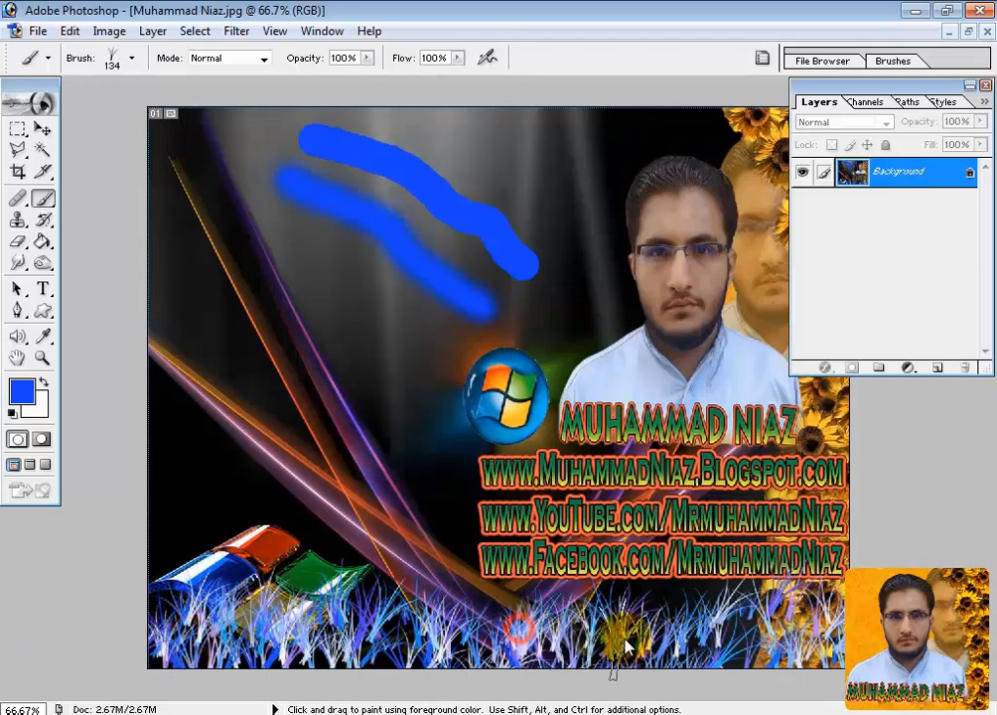
left_click(13, 412)
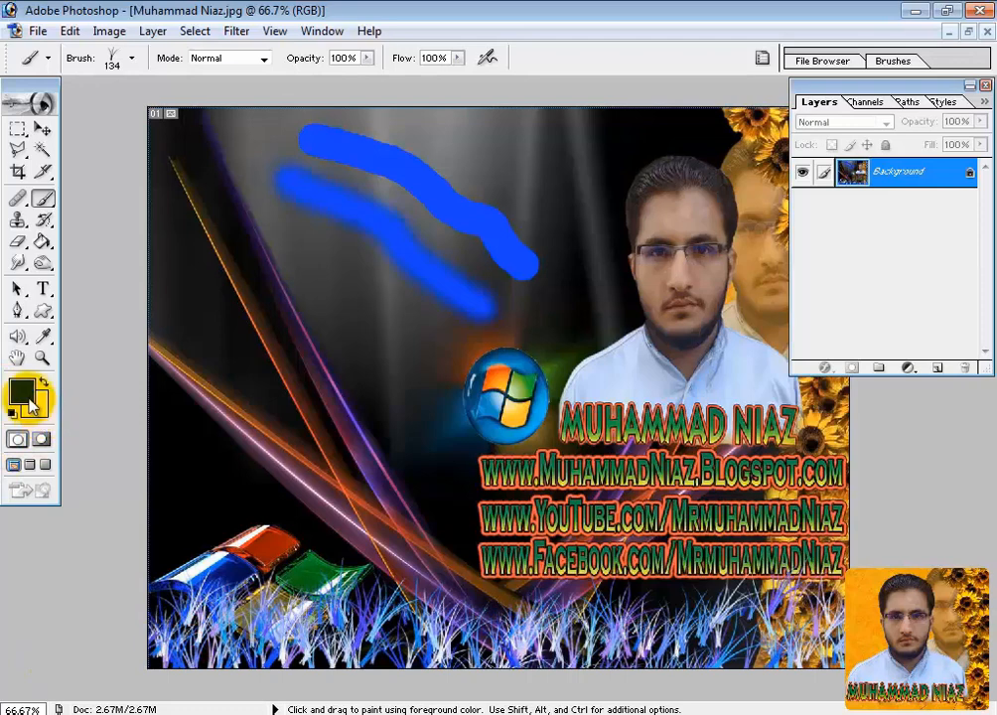
left_click(132, 59)
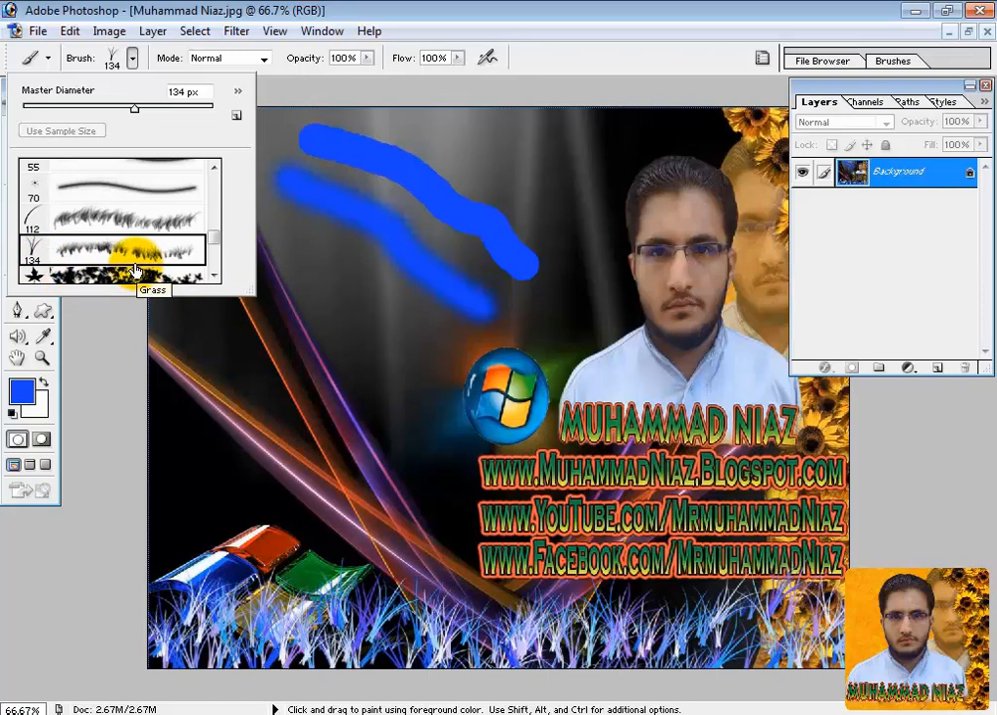
left_click(132, 57)
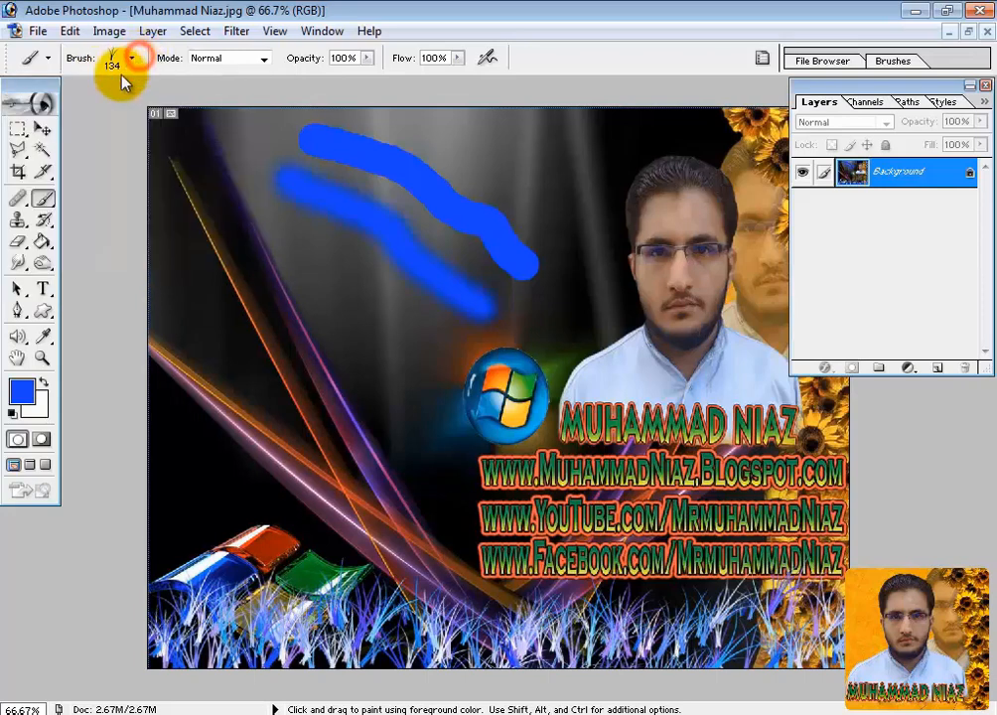
Draw hard-edged grass across the image above the bottom band using the Pencil tool with its 134 px Grass brush.
left_click_drag(49, 200, 81, 214)
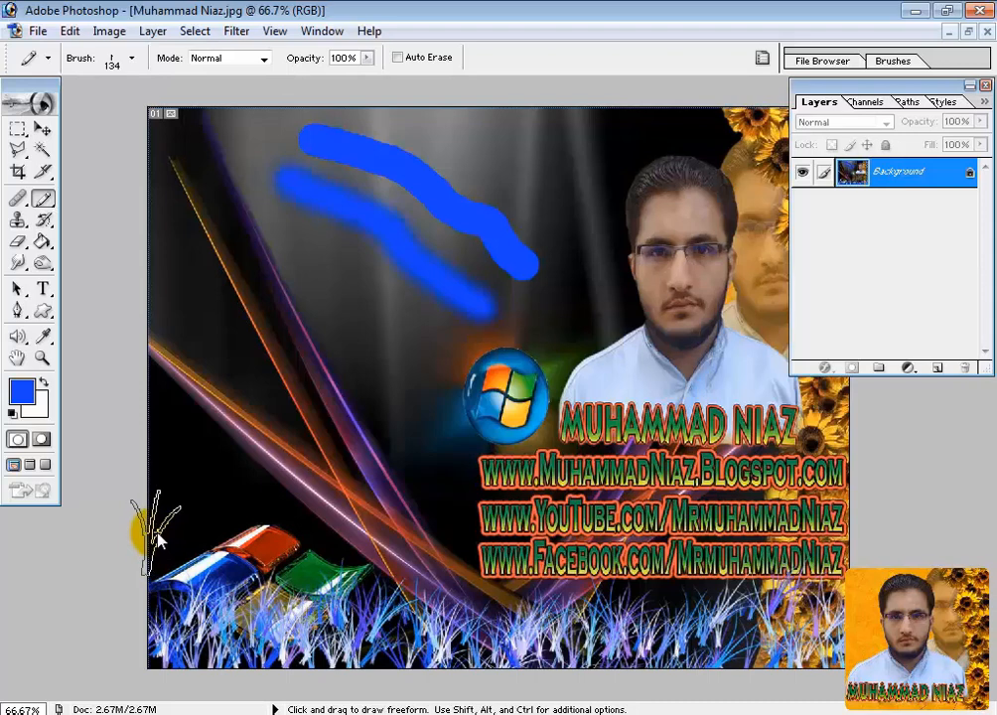
mouse_move(157, 533)
left_mouse_down()
mouse_move(614, 546)
mouse_move(809, 524)
left_mouse_up()
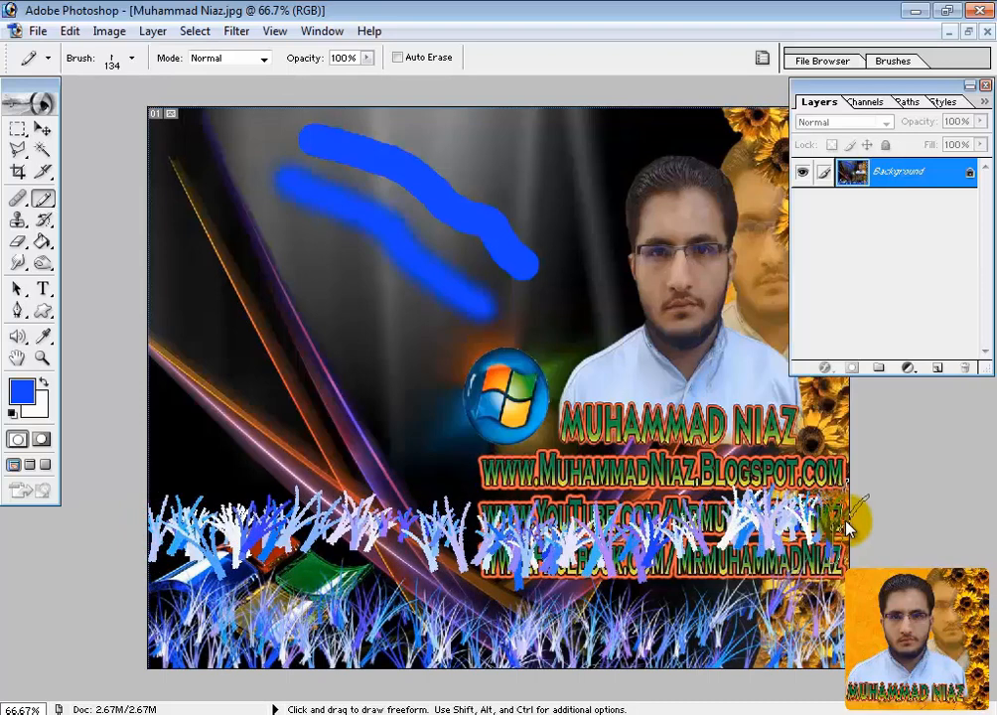
mouse_move(164, 566)
left_mouse_down()
mouse_move(366, 572)
mouse_move(472, 565)
left_mouse_up()
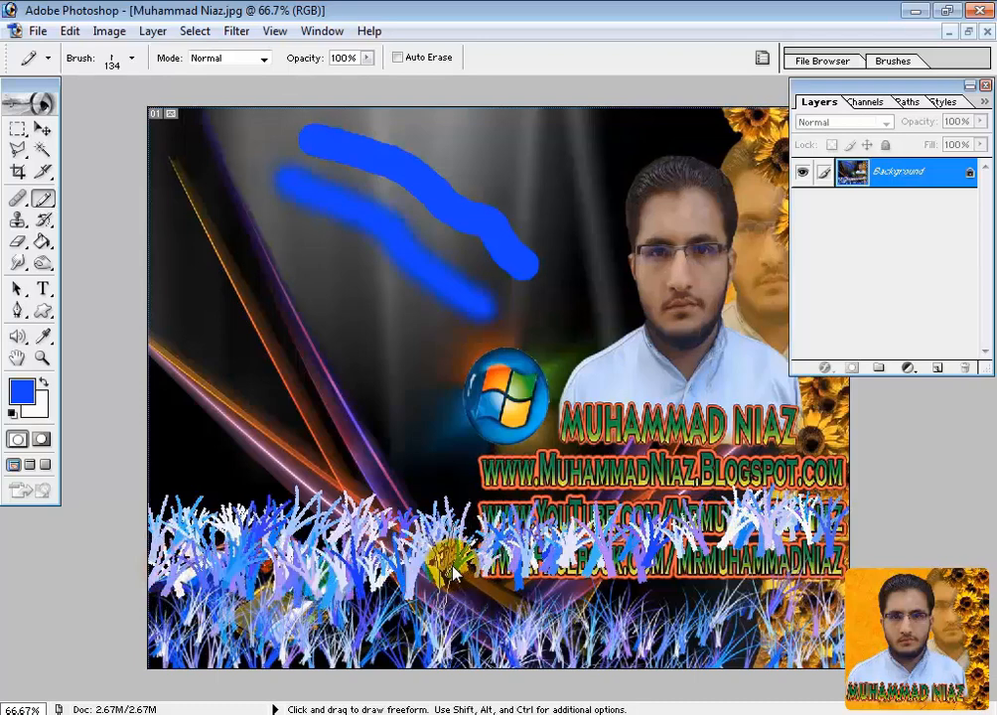
Set the Pencil's opacity to 45% and draw translucent grass from the image's left edge to the round logo, undoing and redoing the last stroke.
left_click(366, 58)
left_click_drag(355, 69, 313, 76)
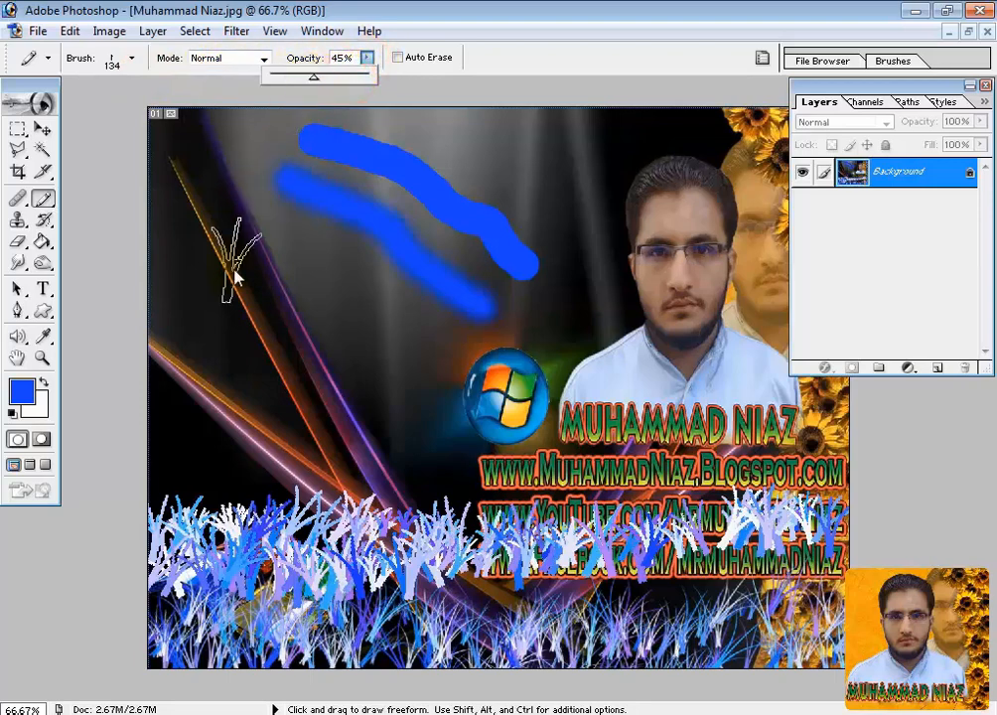
mouse_move(151, 309)
left_mouse_down()
mouse_move(271, 337)
mouse_move(425, 326)
mouse_move(441, 336)
mouse_move(400, 368)
mouse_move(316, 378)
mouse_move(165, 346)
mouse_move(156, 383)
mouse_move(254, 408)
mouse_move(382, 422)
mouse_move(498, 388)
mouse_move(149, 396)
mouse_move(289, 305)
mouse_move(380, 436)
mouse_move(305, 332)
left_mouse_up()
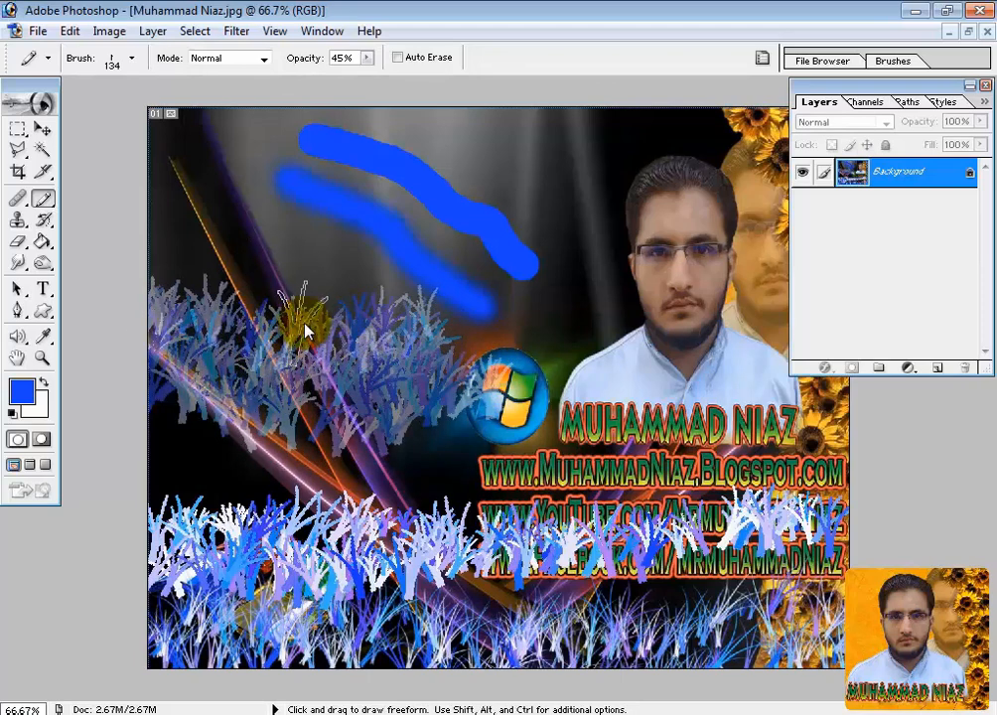
key("ctrl+z")
key("ctrl+z")
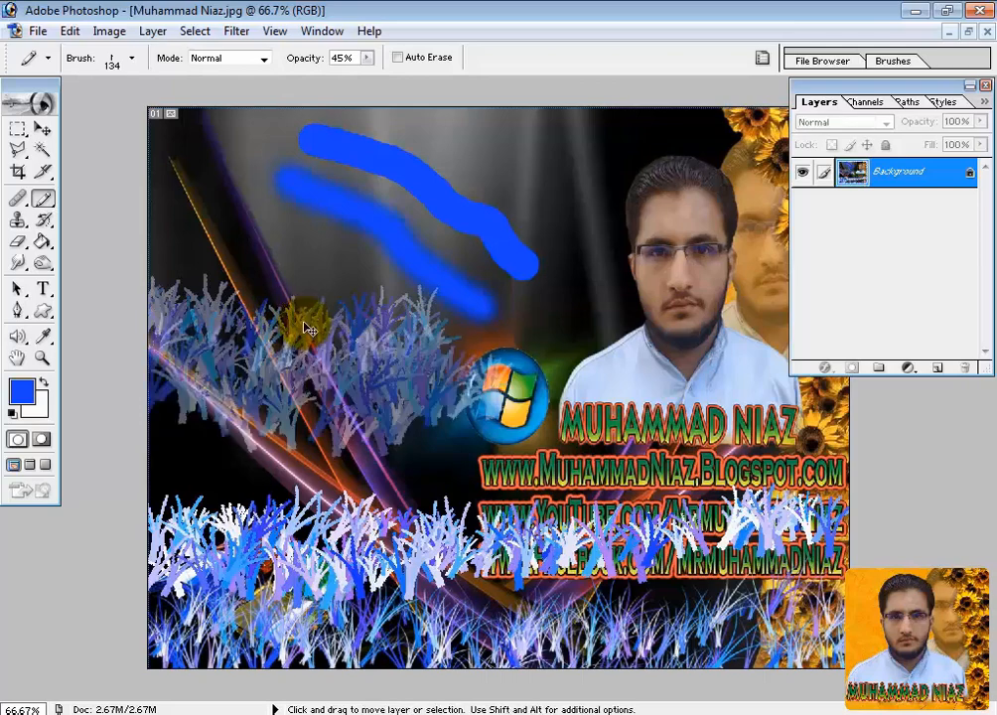
Undo the grass and blue brush strokes one after another until the image is back to its unpainted state.
key("ctrl+alt+z")
key("ctrl+alt+z")
key("ctrl+alt+z")
key("ctrl+alt+z")
key("ctrl+alt+z")
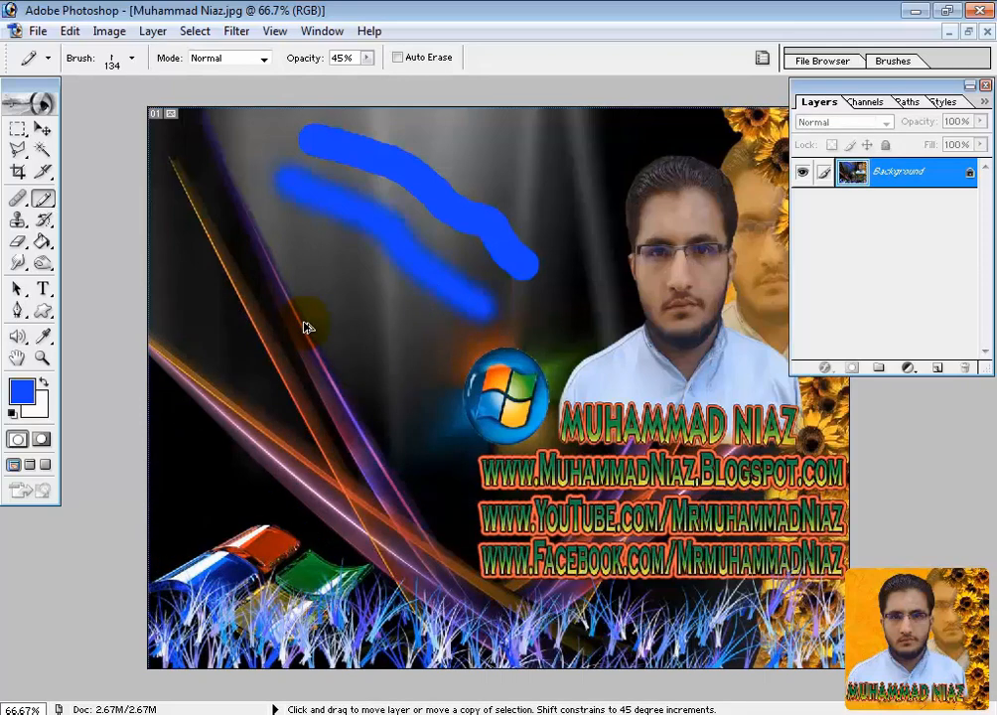
key("ctrl+alt+z")
key("ctrl+alt+z")
key("ctrl+alt+z")
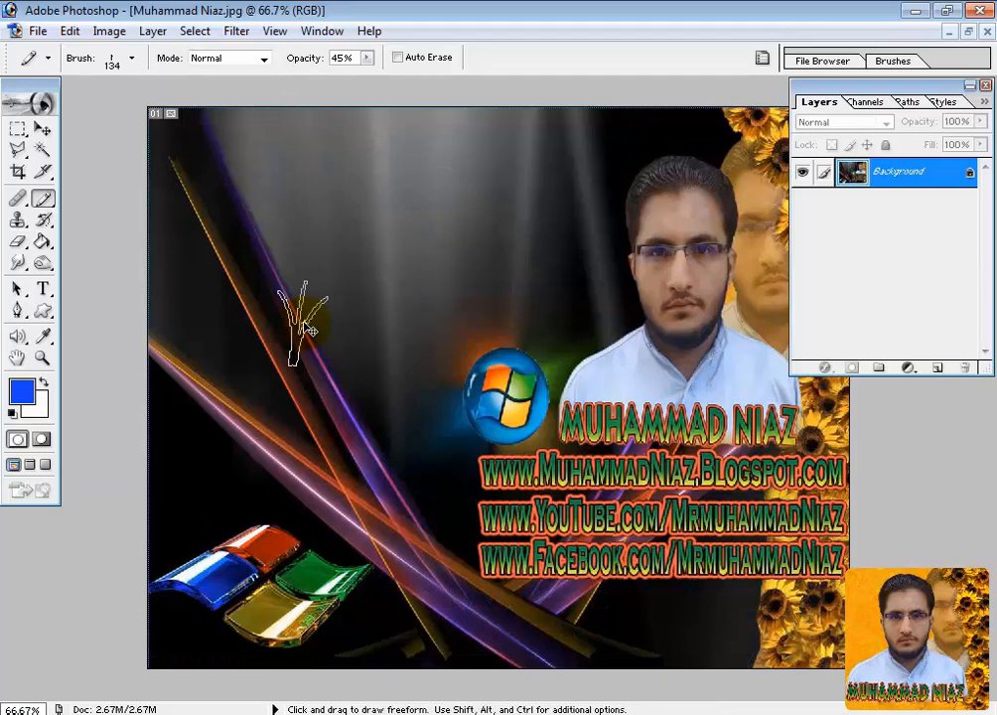
Sample the round Windows logo with the 70 px Healing Brush and paint a copy of it in the dark area near the image's upper edge.
left_click(17, 204)
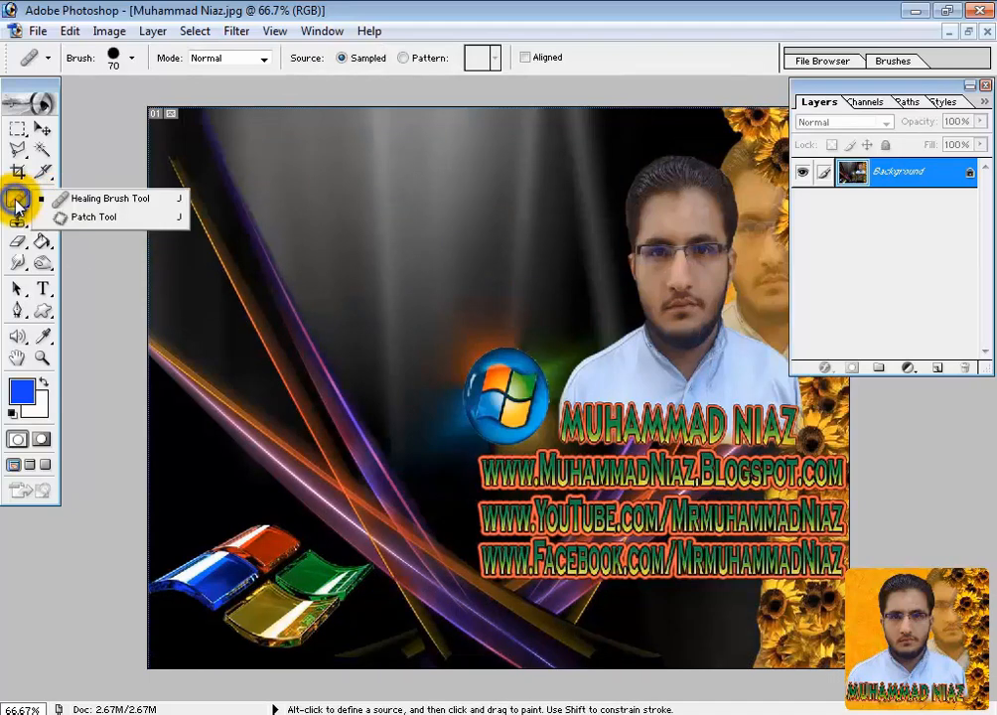
left_click(68, 202)
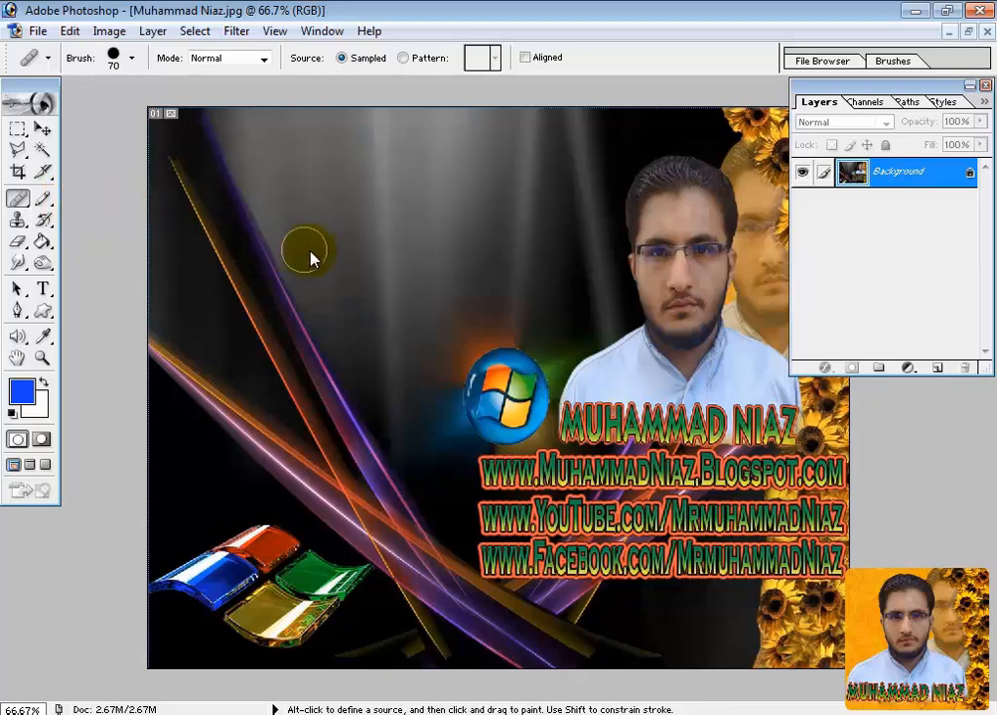
left_click(506, 396, "alt")
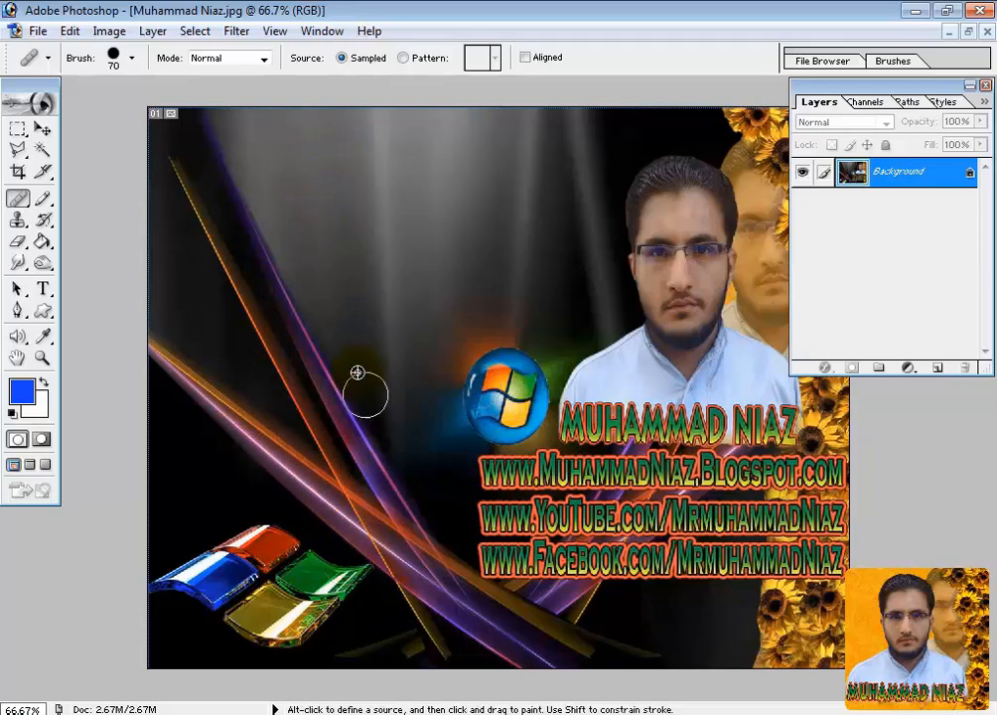
mouse_move(369, 189)
left_mouse_down()
mouse_move(342, 205)
mouse_move(341, 170)
mouse_move(383, 159)
mouse_move(395, 173)
mouse_move(390, 189)
mouse_move(331, 204)
left_mouse_up()
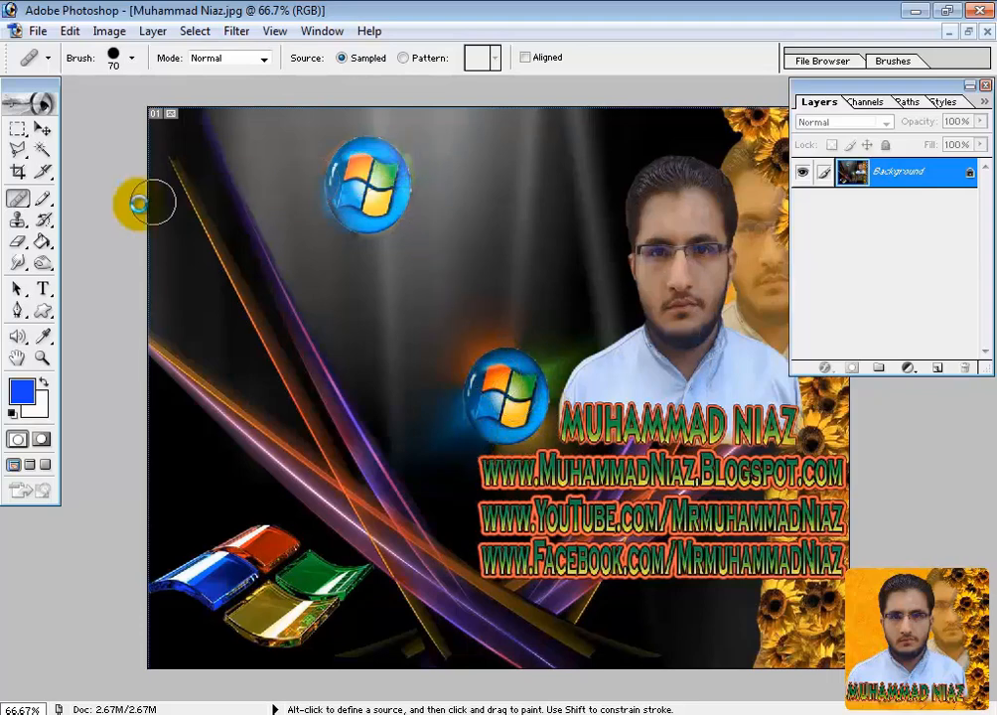
left_click(415, 226)
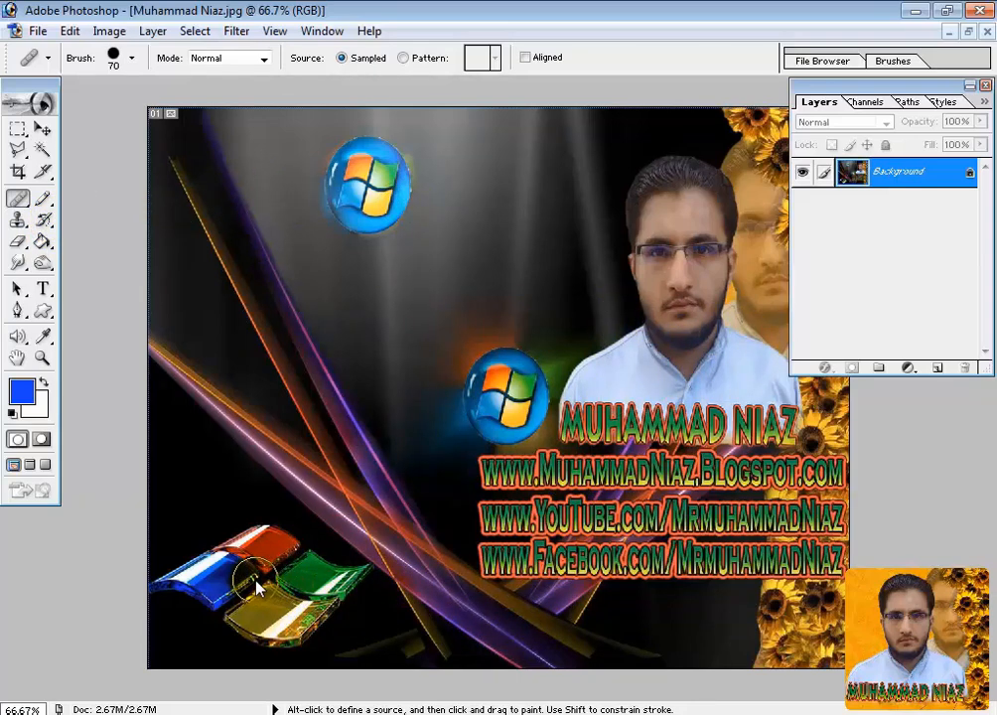
Sample the four-pane Windows flag with the Healing Brush and paint a copy below the upper round logo.
key("alt")
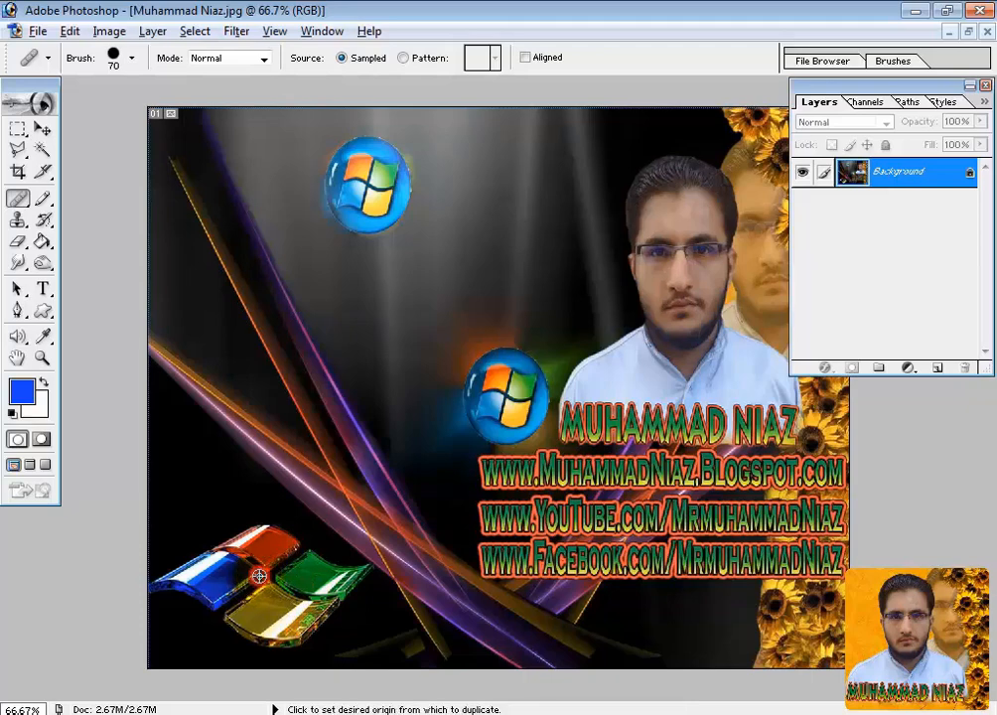
left_click(258, 576, "alt")
mouse_move(338, 300)
left_mouse_down()
mouse_move(359, 323)
mouse_move(328, 331)
mouse_move(296, 304)
mouse_move(340, 261)
mouse_move(364, 260)
mouse_move(414, 300)
mouse_move(389, 330)
mouse_move(332, 348)
mouse_move(242, 313)
mouse_move(315, 349)
mouse_move(384, 367)
mouse_move(439, 298)
left_mouse_up()
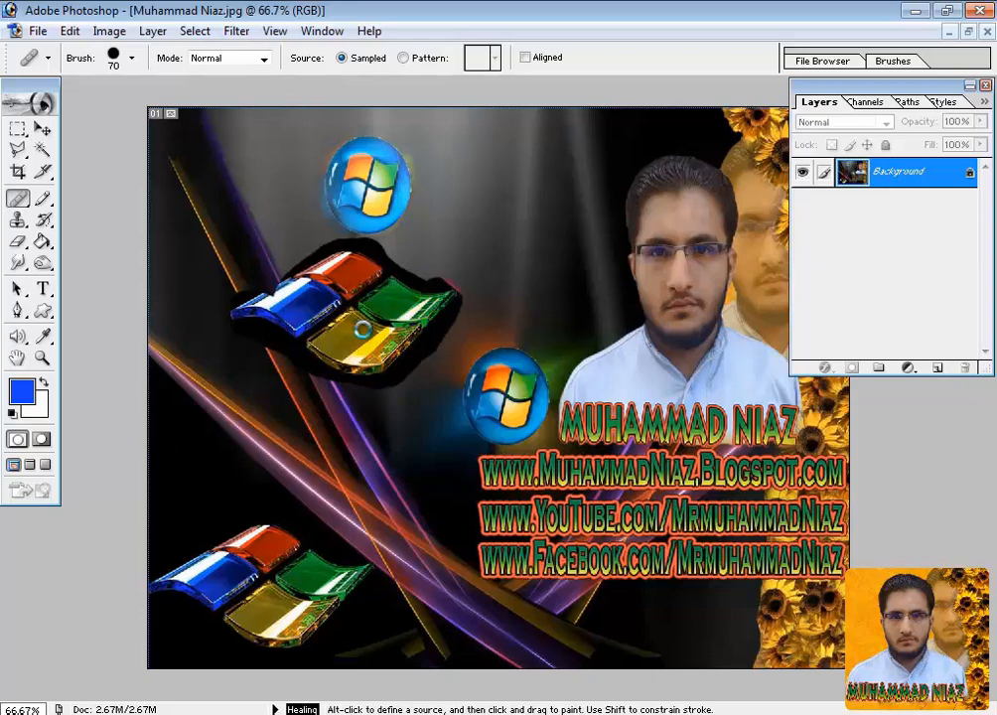
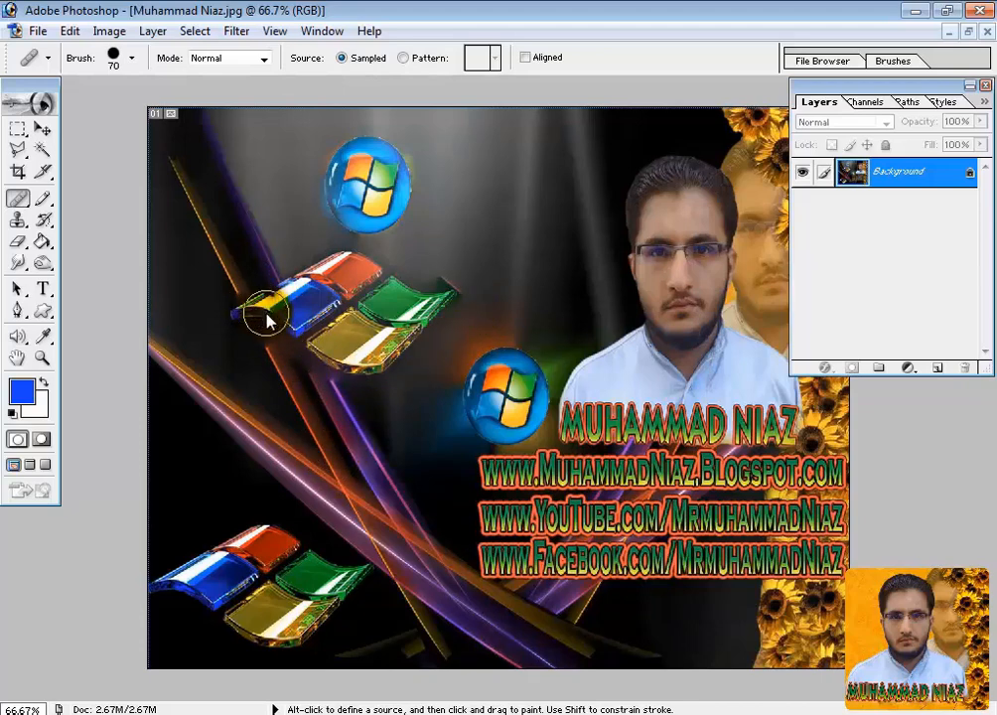
Try patching the original round logo with dark background using the Patch tool in Source mode, then undo the patch and deselect.
left_click(20, 198)
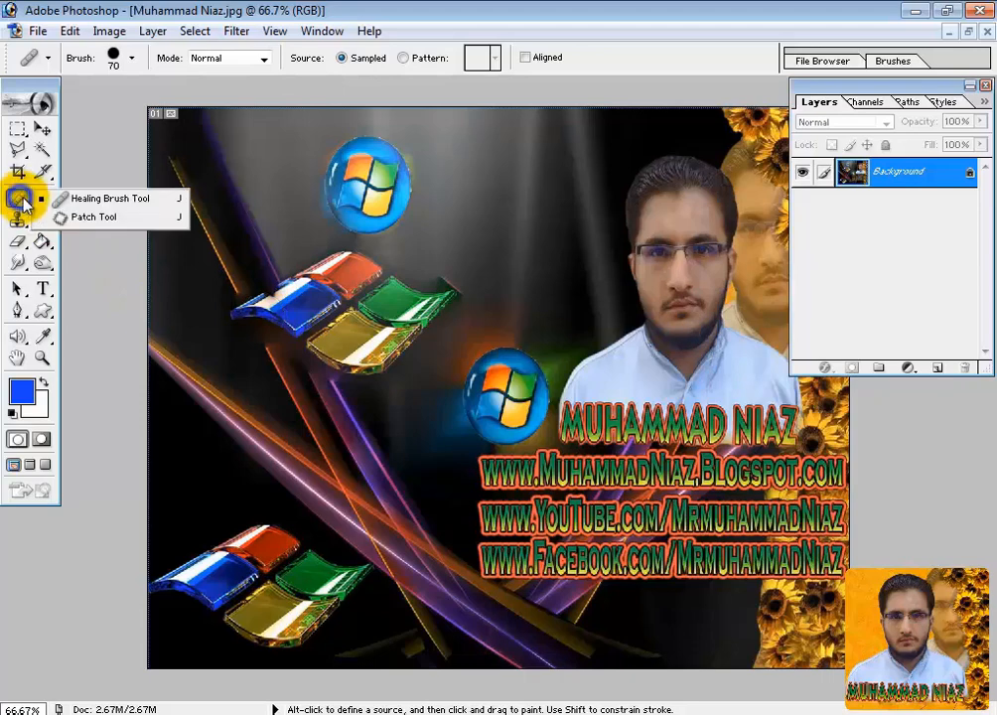
left_click(138, 217)
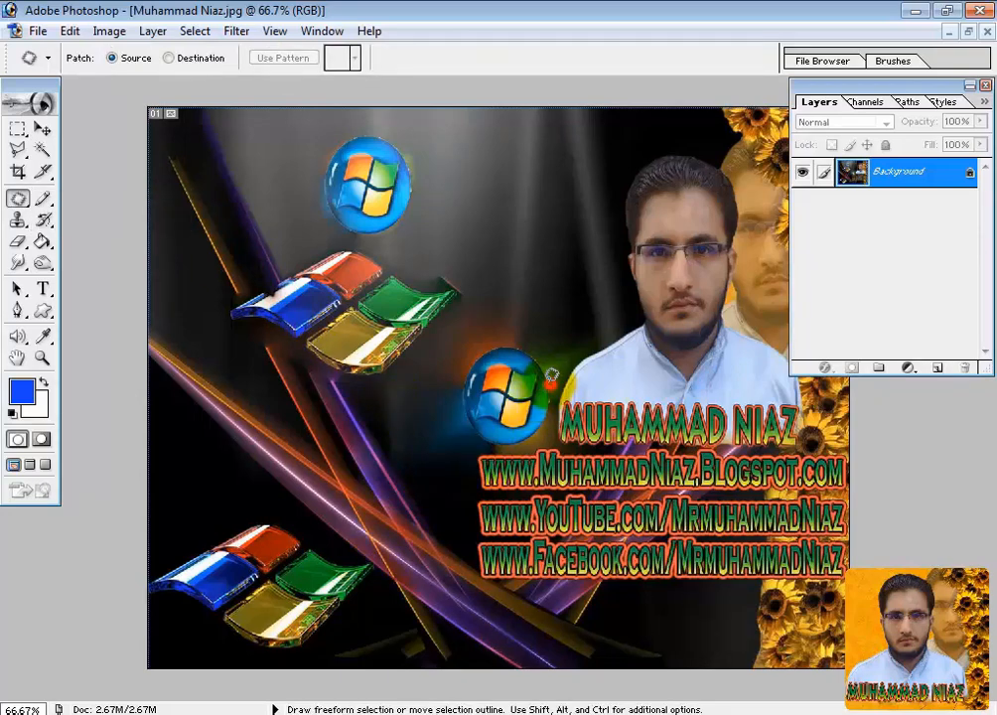
mouse_move(495, 345)
left_mouse_down()
mouse_move(469, 377)
mouse_move(492, 444)
mouse_move(535, 426)
mouse_move(548, 384)
mouse_move(531, 381)
mouse_move(519, 512)
mouse_move(638, 590)
mouse_move(689, 603)
mouse_move(526, 311)
mouse_move(505, 250)
mouse_move(570, 198)
mouse_move(586, 168)
left_mouse_up()
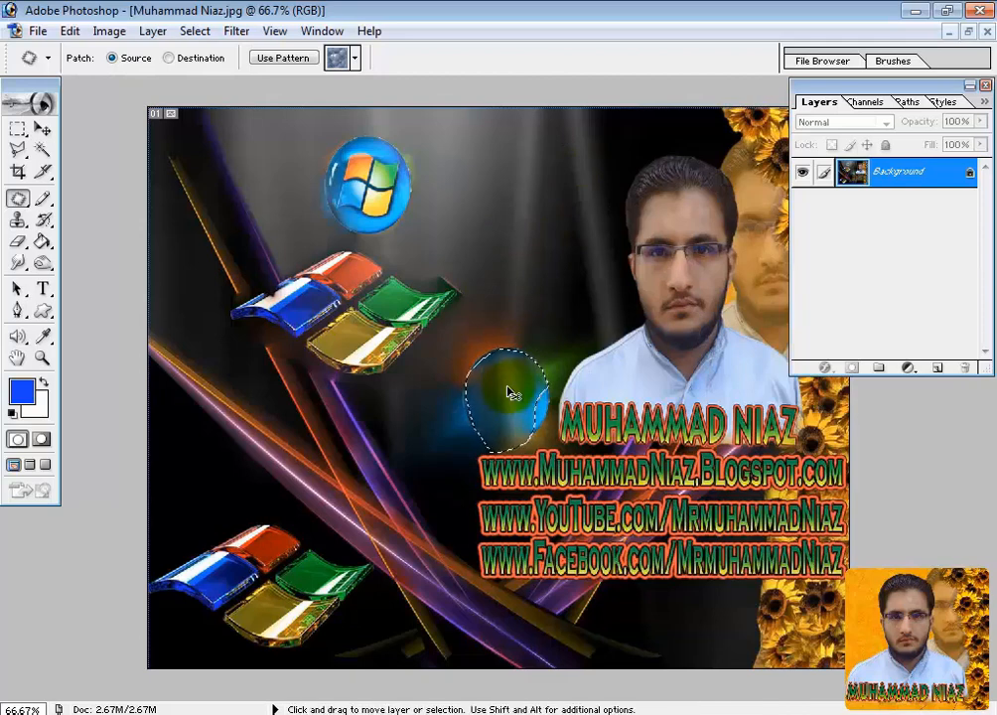
key("ctrl+d")
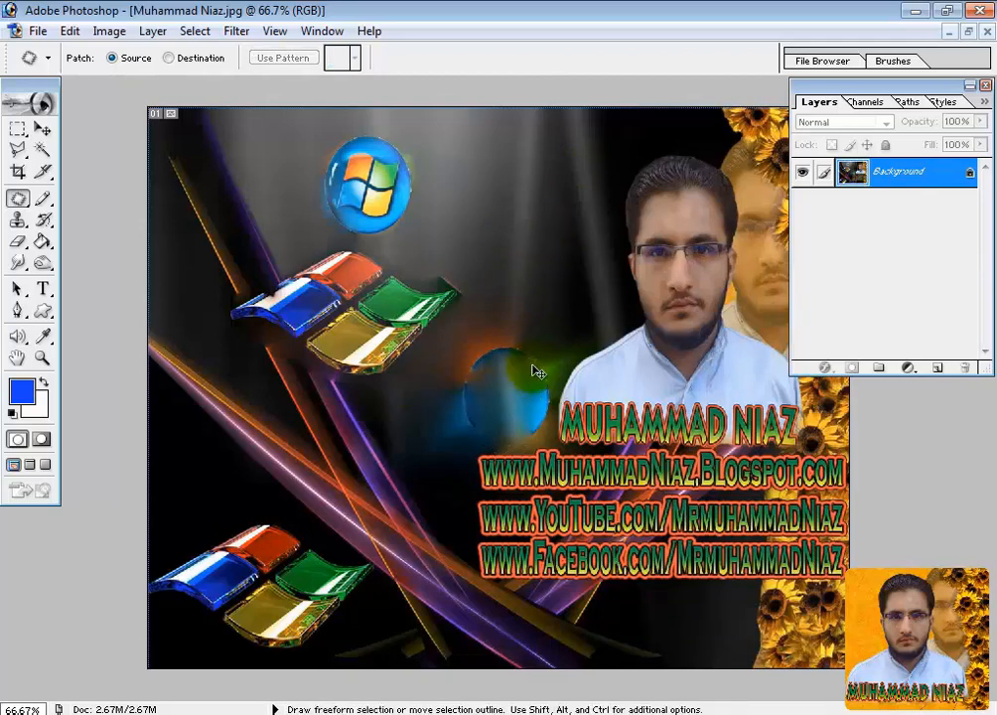
key("ctrl+alt+z")
key("ctrl+alt+z")
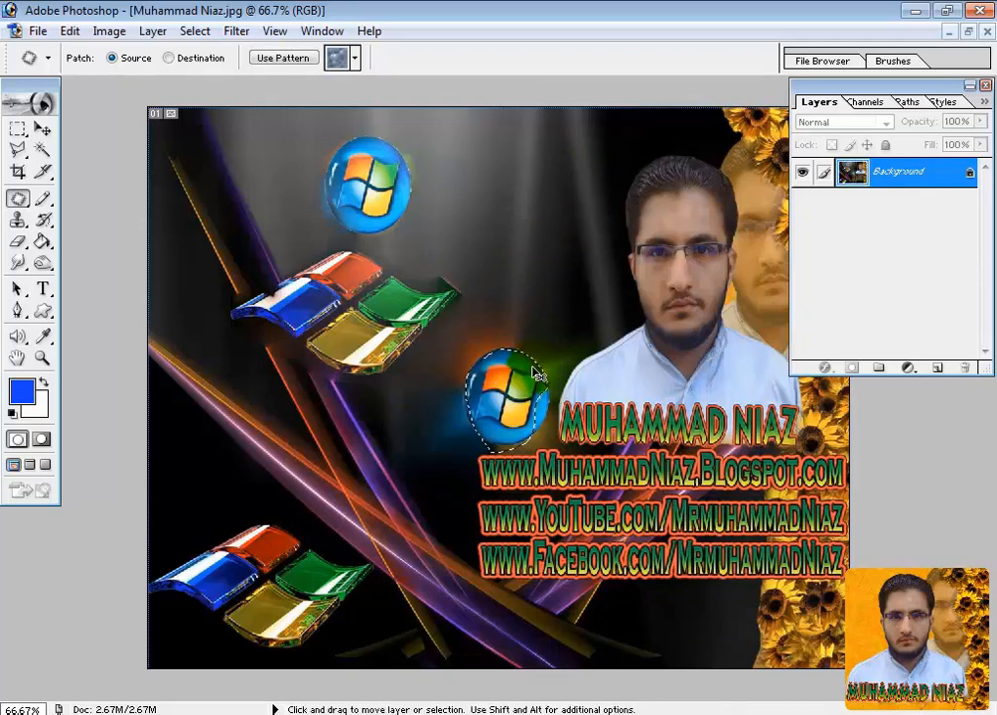
key("ctrl+d")
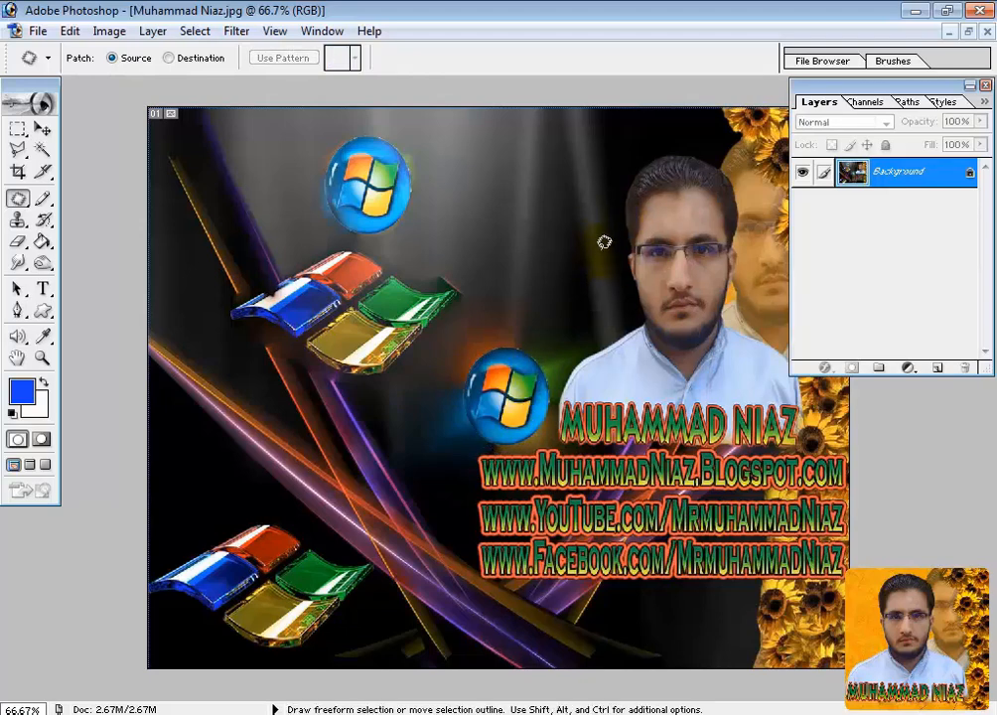
Outline a dark area beside the portrait with the Patch tool, fill it from the original round logo, and deselect.
mouse_move(601, 238)
left_mouse_down()
mouse_move(599, 203)
mouse_move(552, 174)
mouse_move(516, 200)
mouse_move(548, 278)
left_mouse_up()
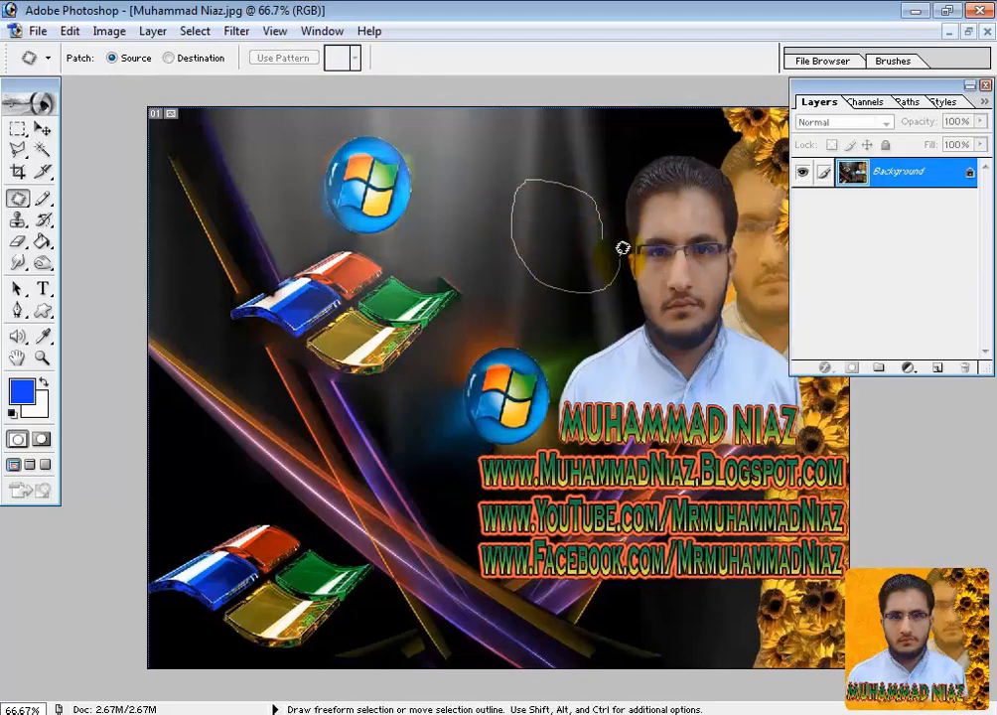
left_click_drag(606, 223, 519, 388)
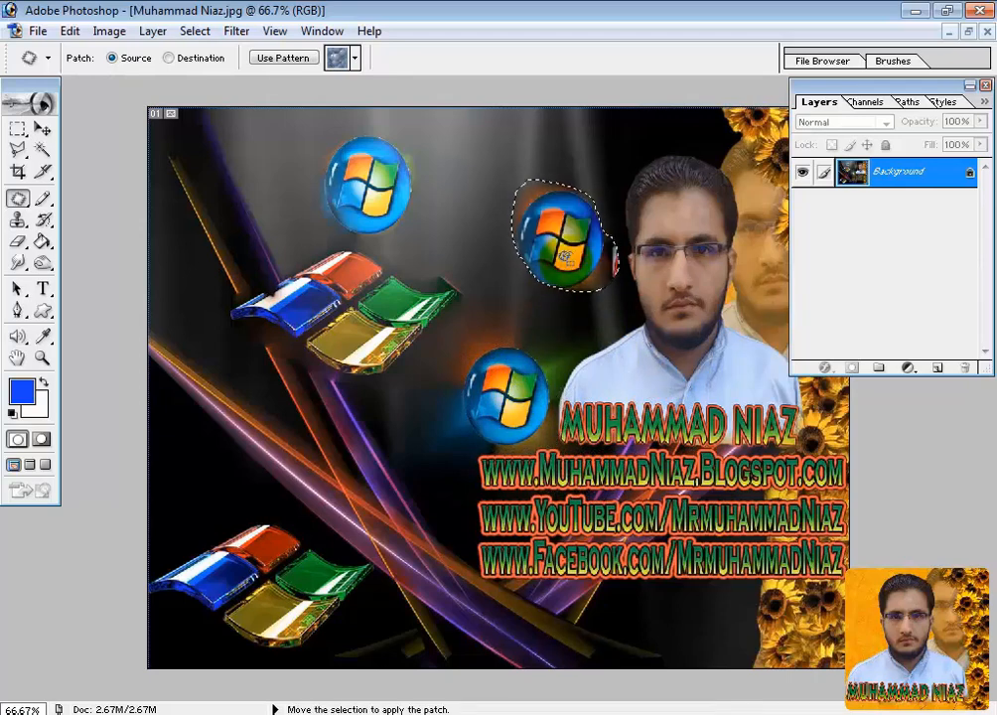
key("ctrl+d")
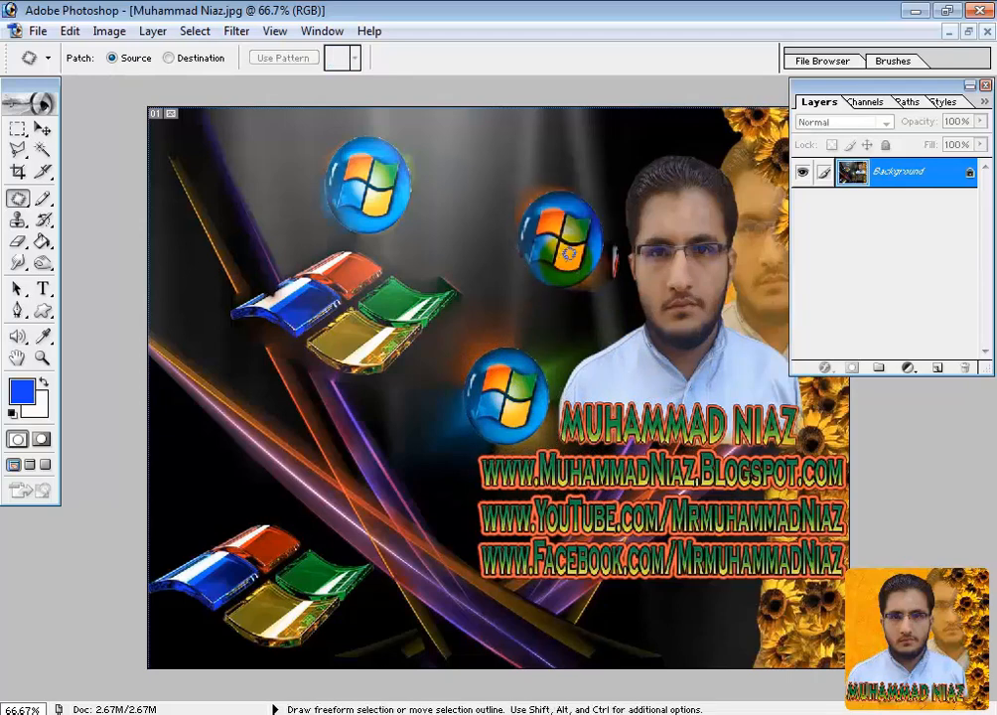
Paint away the patched logo beside the portrait and the healed copy of the four-pane flag with the 90 px History Brush.
left_click(17, 198)
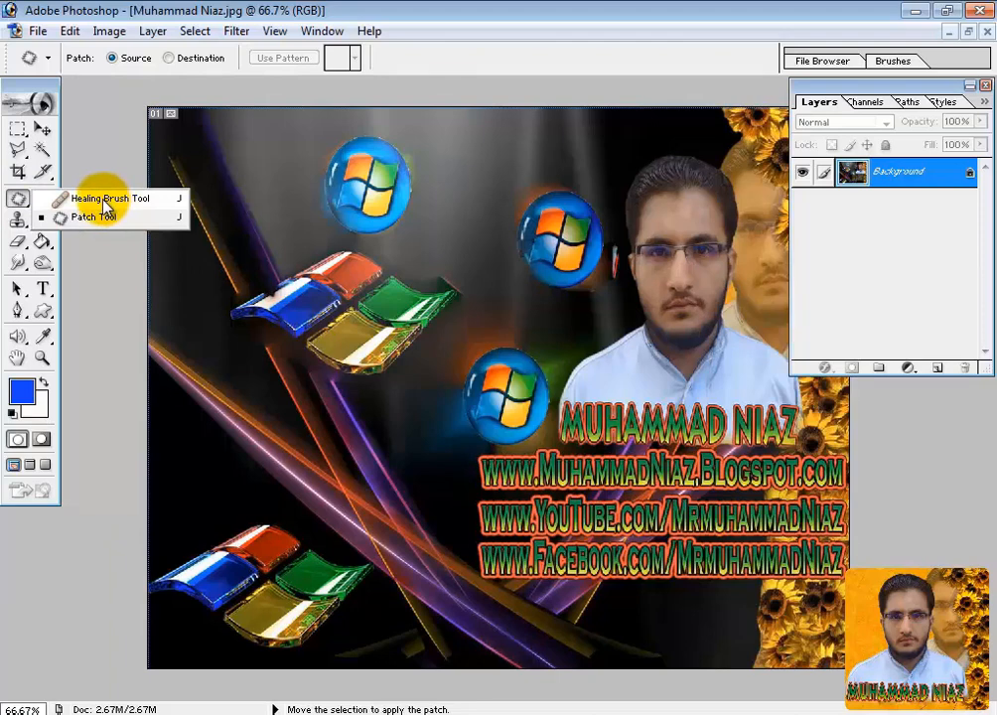
left_click(19, 198)
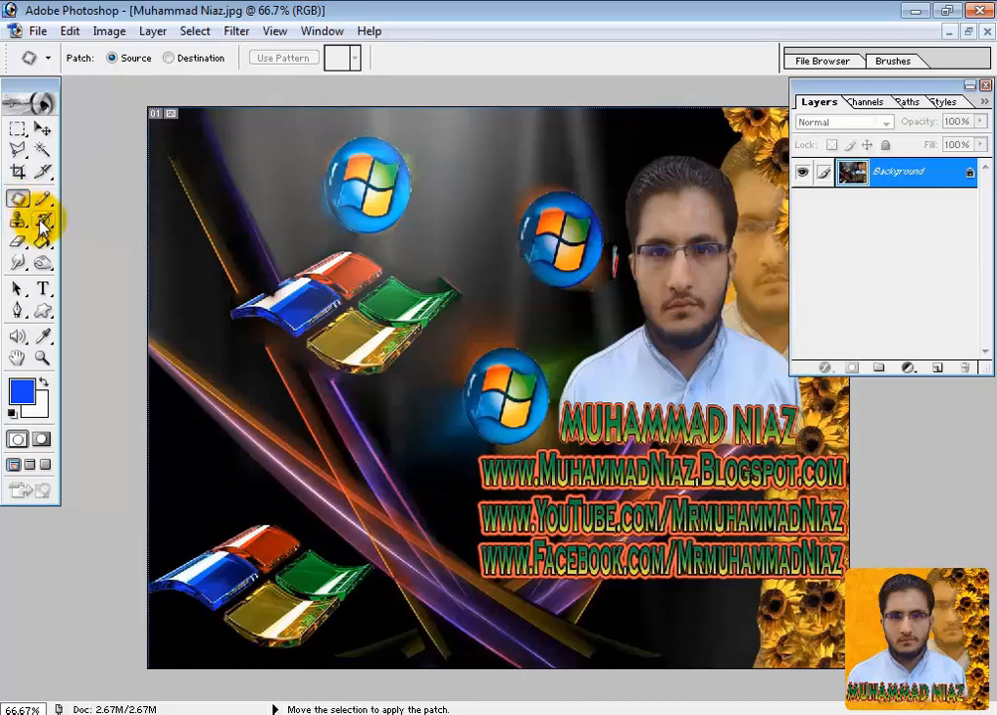
left_click(42, 222)
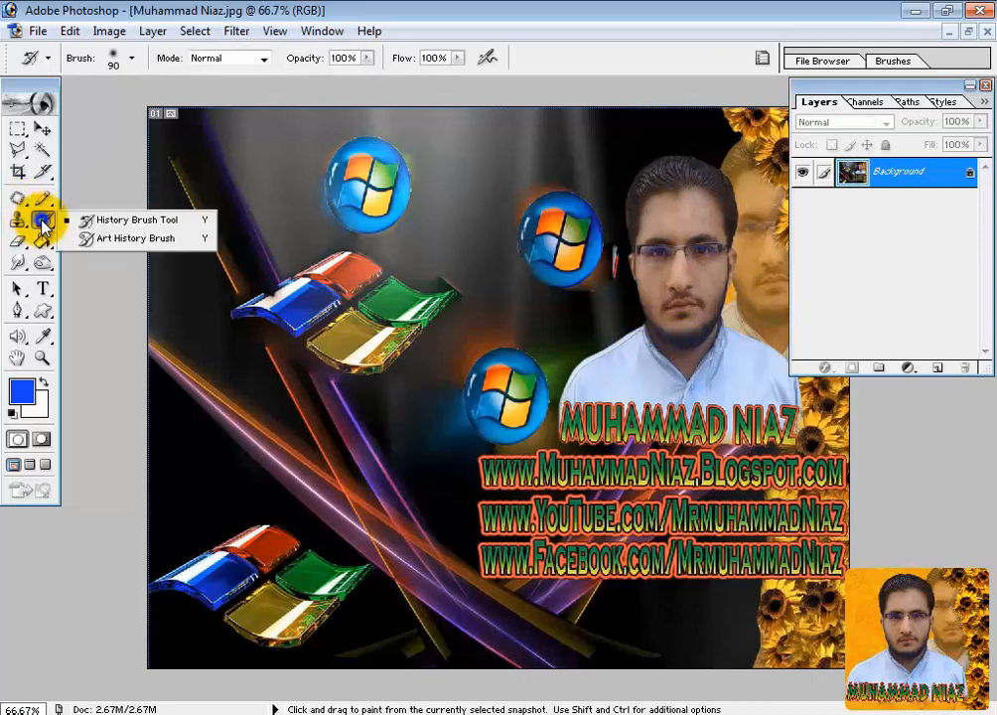
left_click(112, 226)
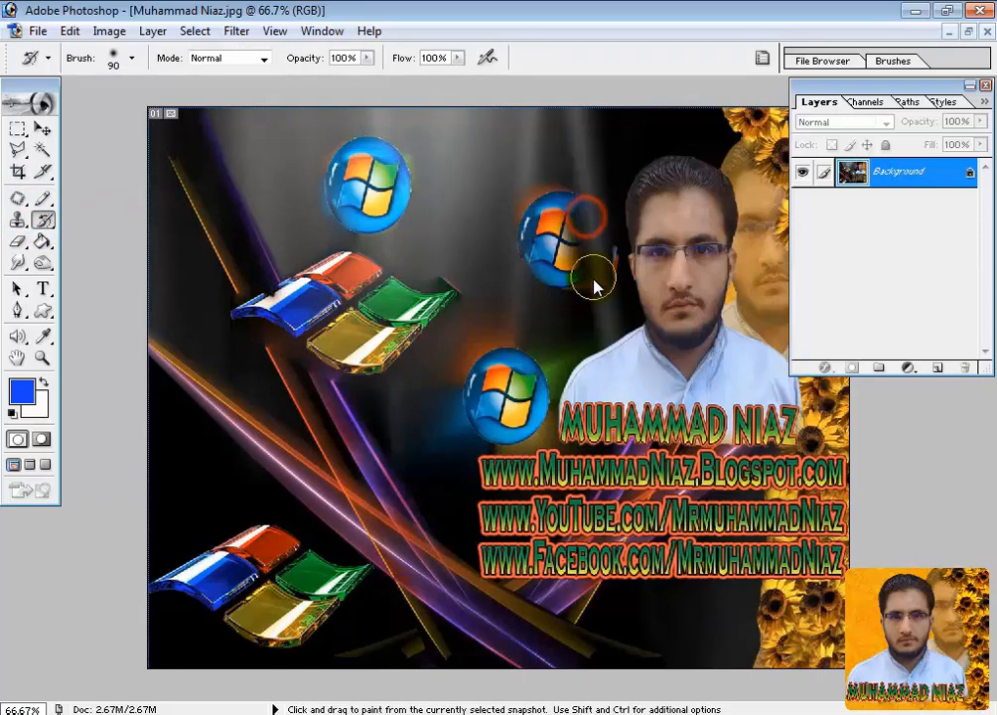
mouse_move(593, 286)
left_mouse_down()
mouse_move(602, 218)
mouse_move(582, 184)
mouse_move(554, 183)
mouse_move(529, 280)
left_mouse_up()
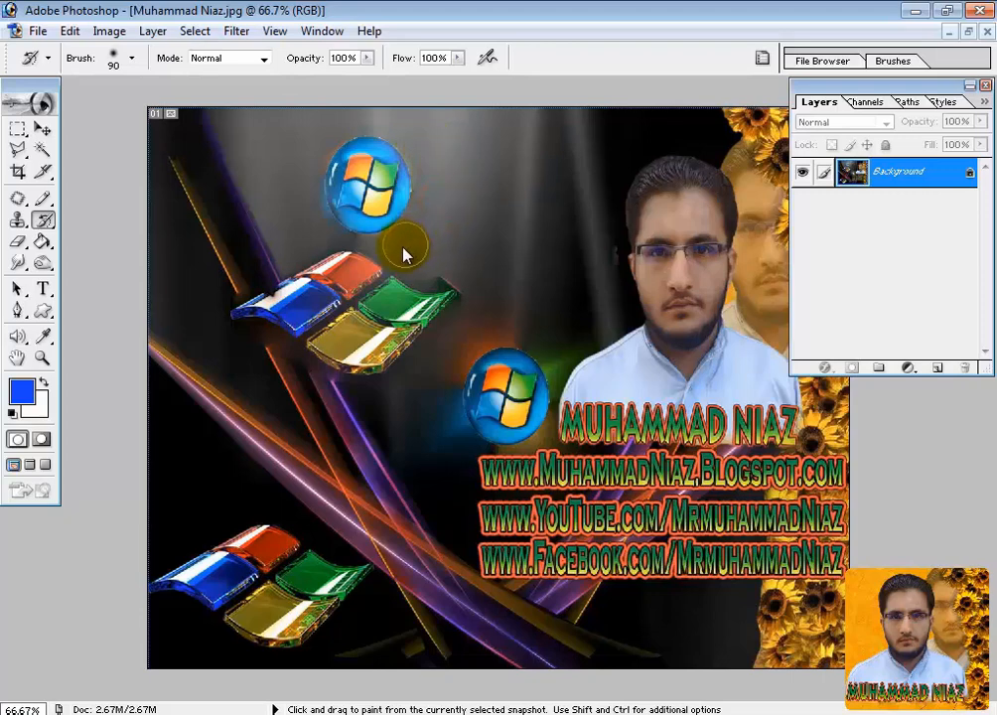
mouse_move(250, 272)
left_mouse_down()
mouse_move(260, 309)
mouse_move(247, 336)
mouse_move(300, 356)
mouse_move(346, 295)
left_mouse_up()
left_click_drag(443, 300, 283, 288)
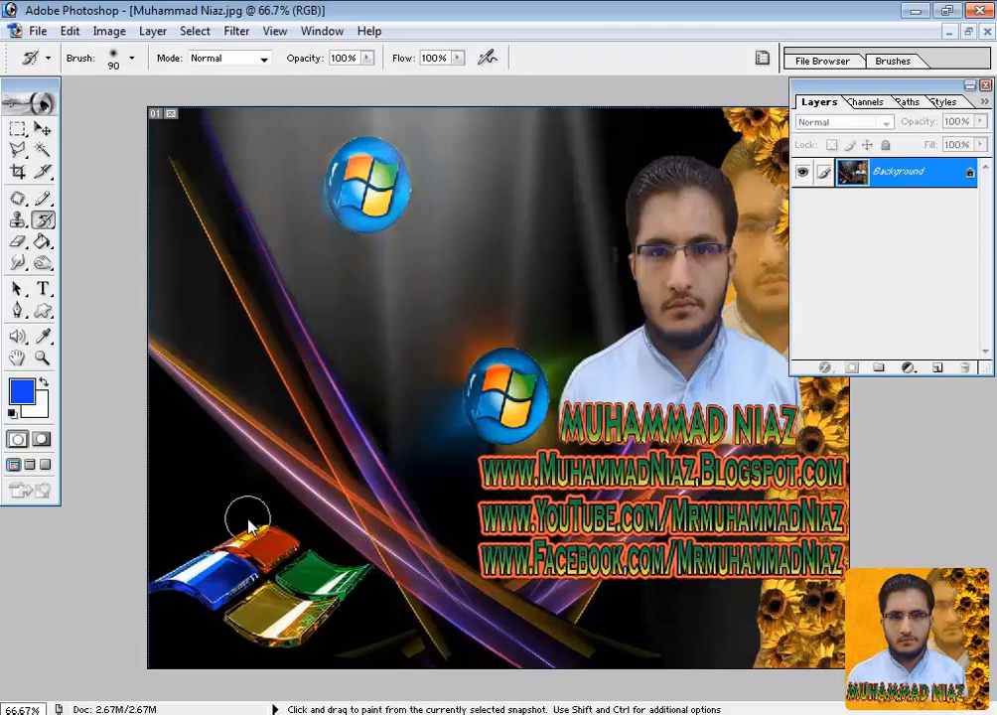
Switch to the Art History Brush enlarged to 60 px and try Tight Short strokes over the portrait's shoulder, undoing each one.
left_click_drag(42, 220, 111, 244)
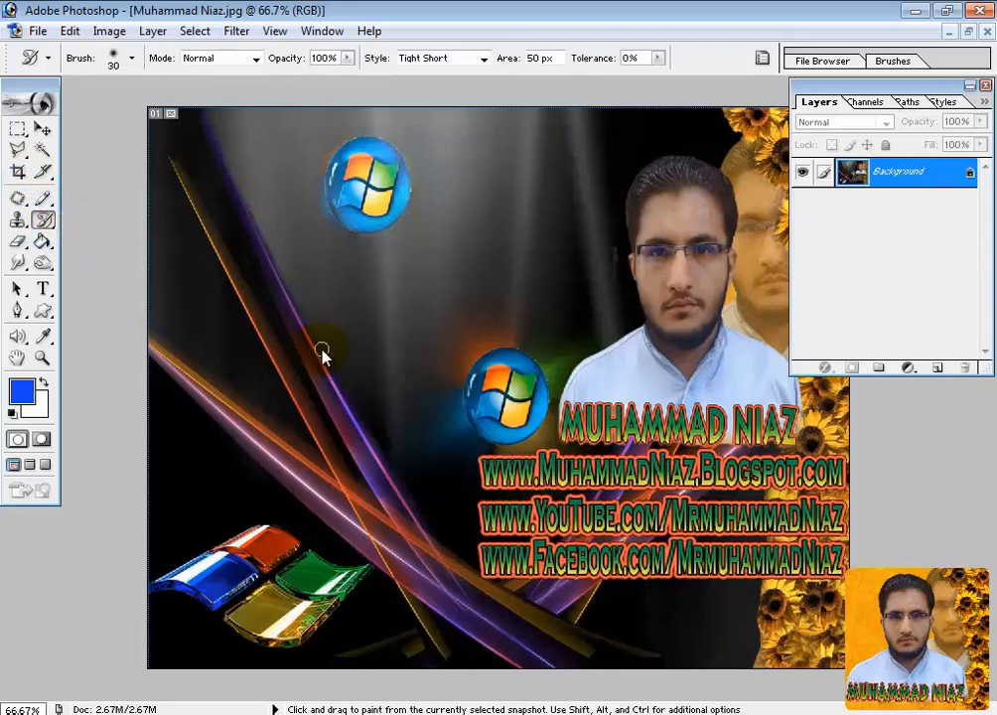
key("bracketright")
key("bracketright")
key("bracketright")
key("bracketright")
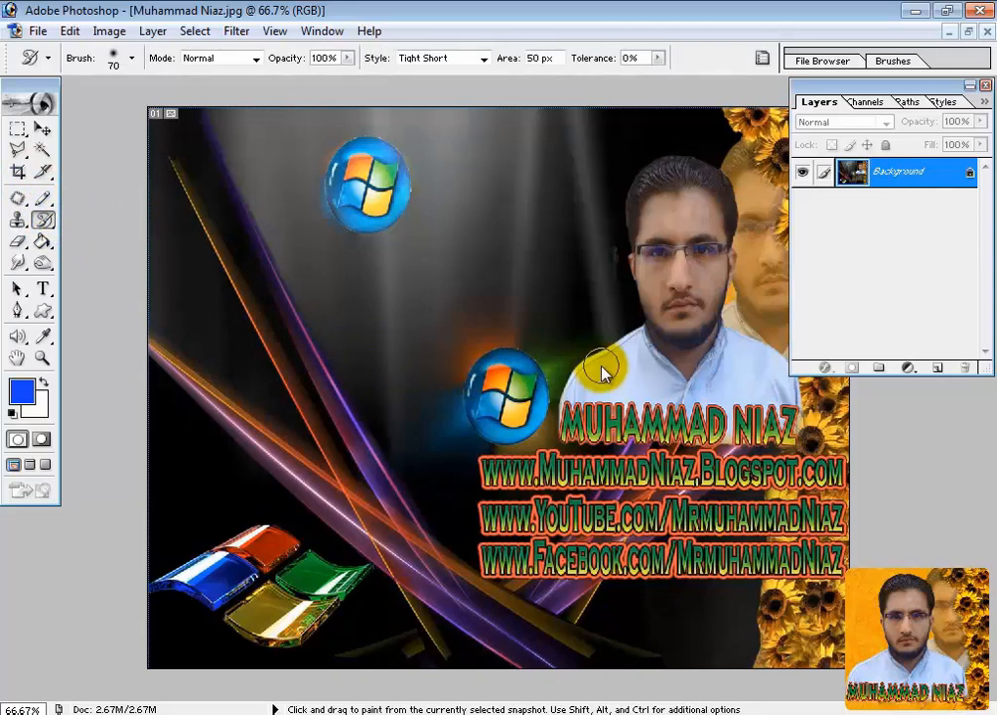
mouse_move(601, 366)
left_mouse_down()
mouse_move(607, 351)
mouse_move(563, 402)
left_mouse_up()
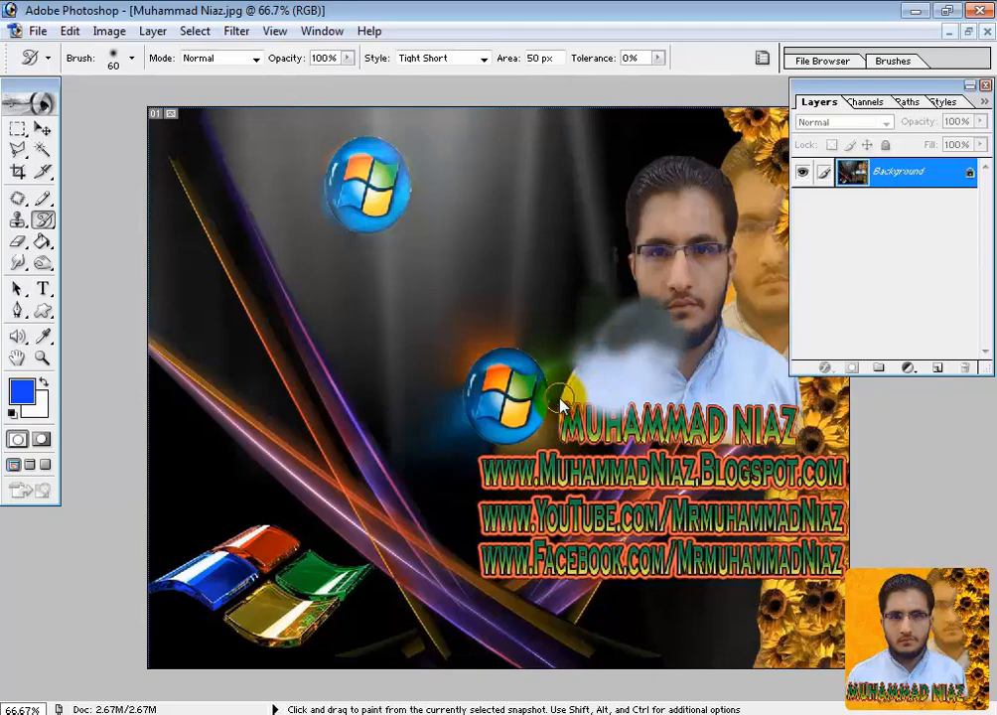
key("ctrl+z")
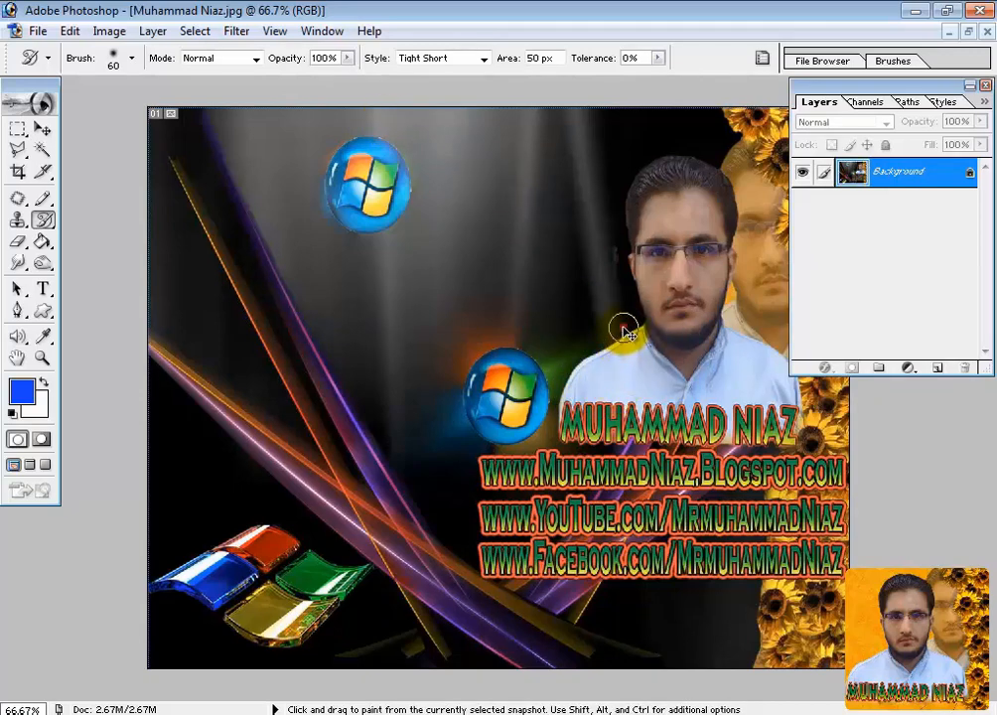
left_click_drag(626, 326, 571, 352)
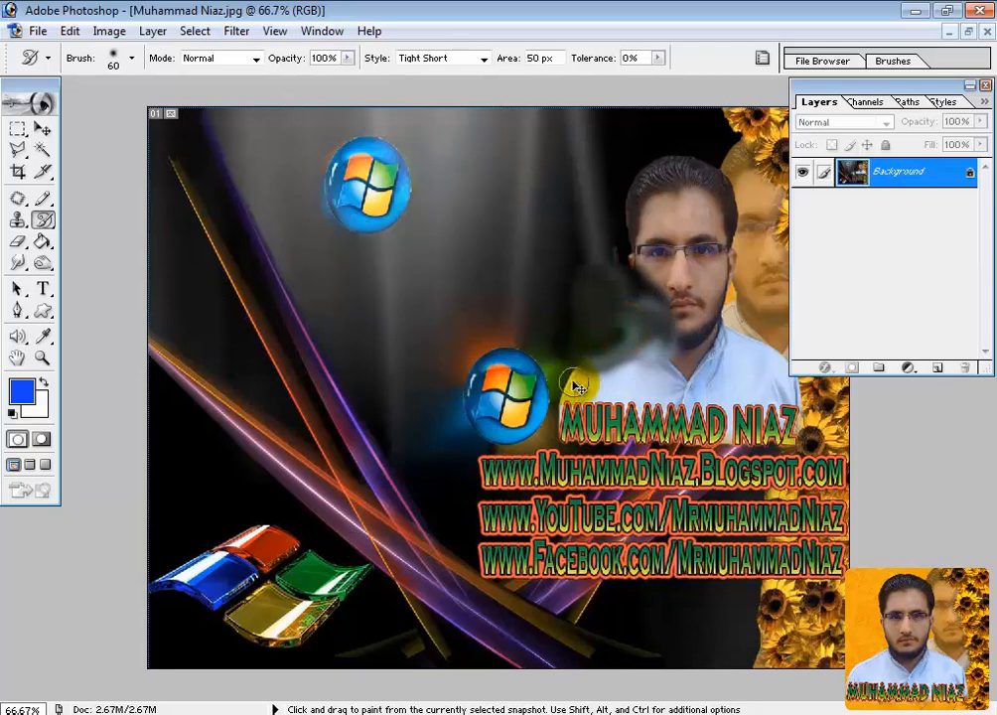
key("ctrl+z")
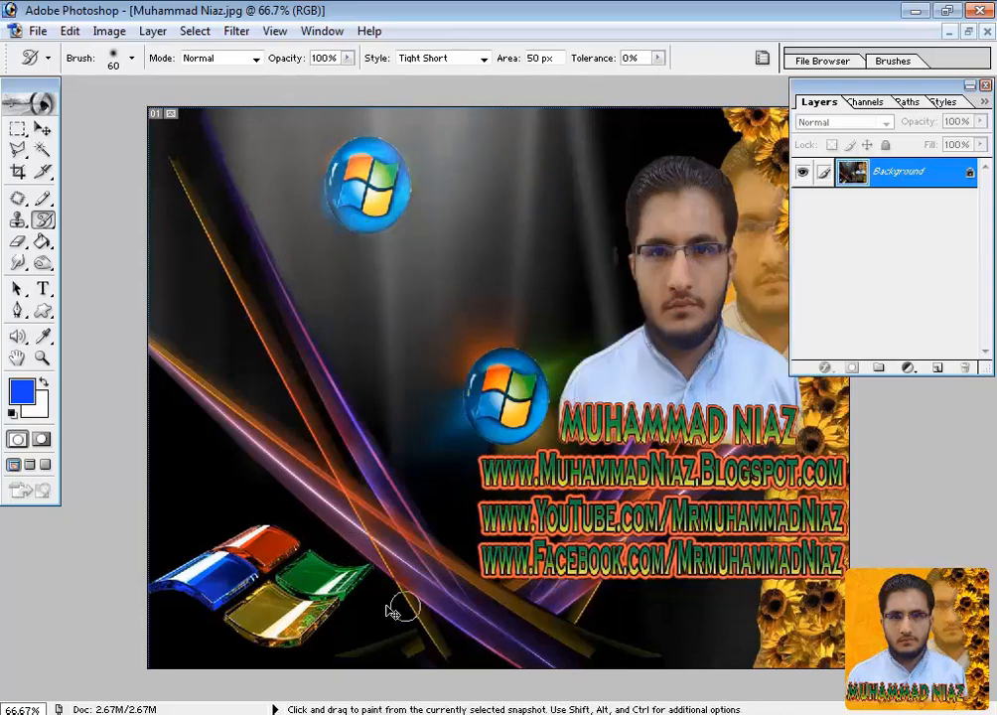
Try smearing the original round logo with the Art History Brush at full opacity, then undo the strokes.
mouse_move(497, 397)
left_mouse_down()
mouse_move(501, 407)
mouse_move(508, 387)
mouse_move(502, 442)
left_mouse_up()
key("ctrl+z")
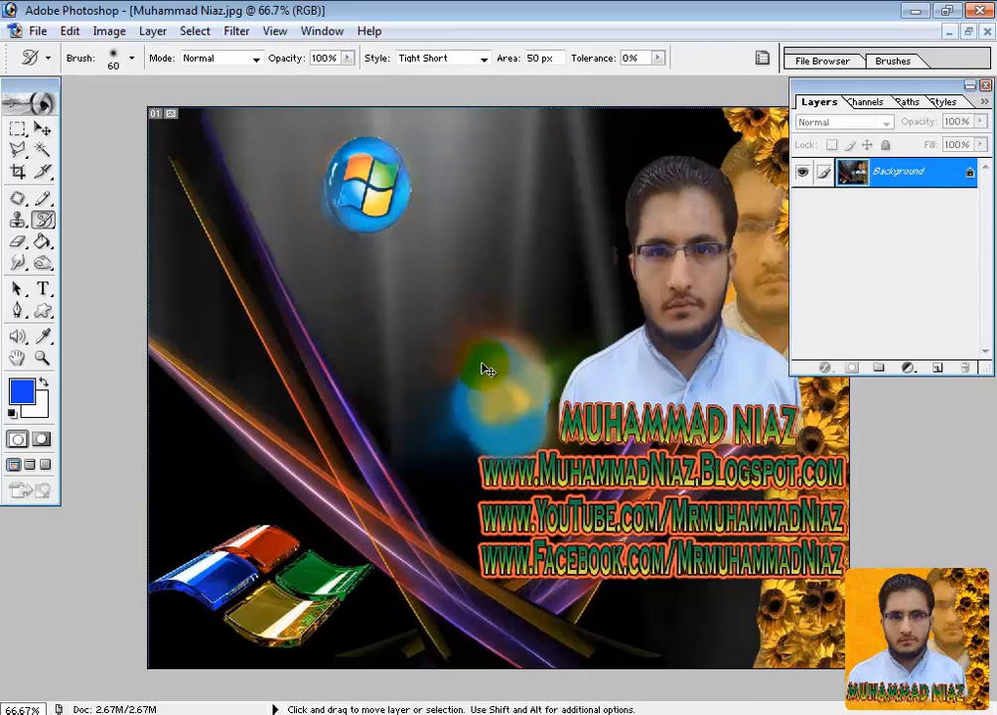
key("ctrl+alt+z")
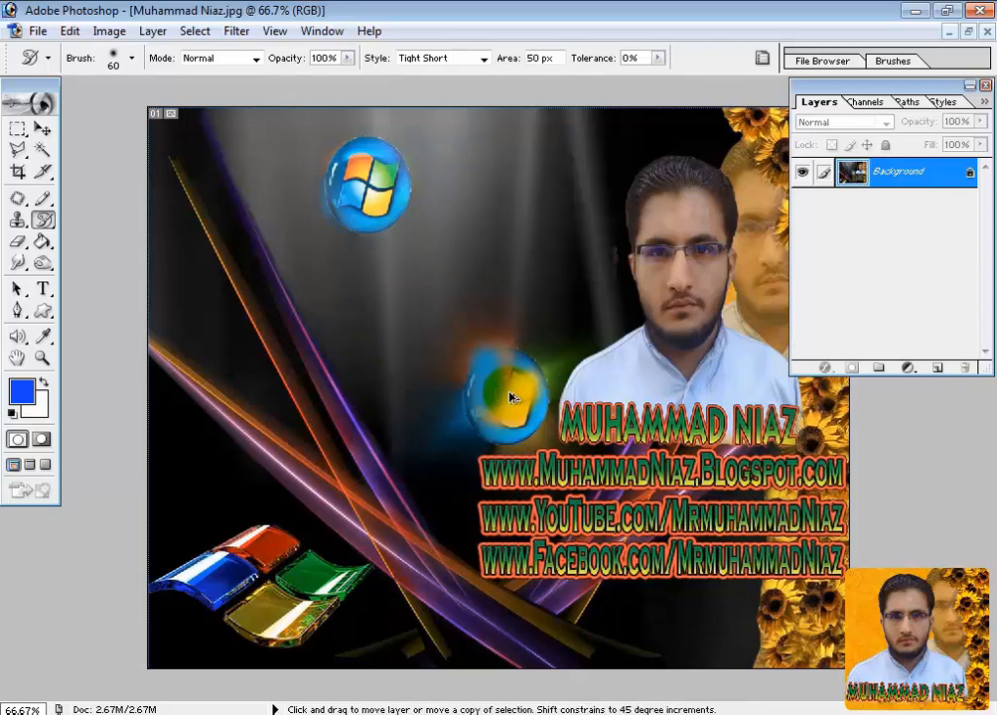
key("ctrl+alt+z")
Set the Art History Brush's opacity to 41% and try a stroke over the original round logo's lower edge, undoing it.
left_click(346, 59)
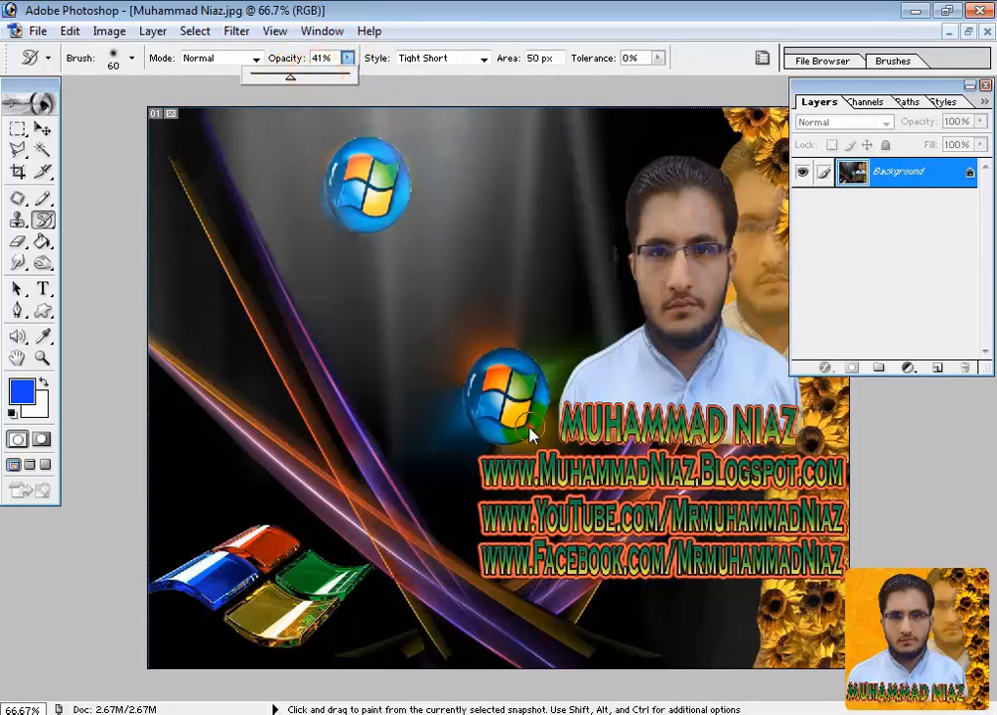
mouse_move(529, 434)
left_mouse_down()
mouse_move(502, 385)
mouse_move(467, 384)
mouse_move(453, 454)
left_mouse_up()
key("ctrl+z")
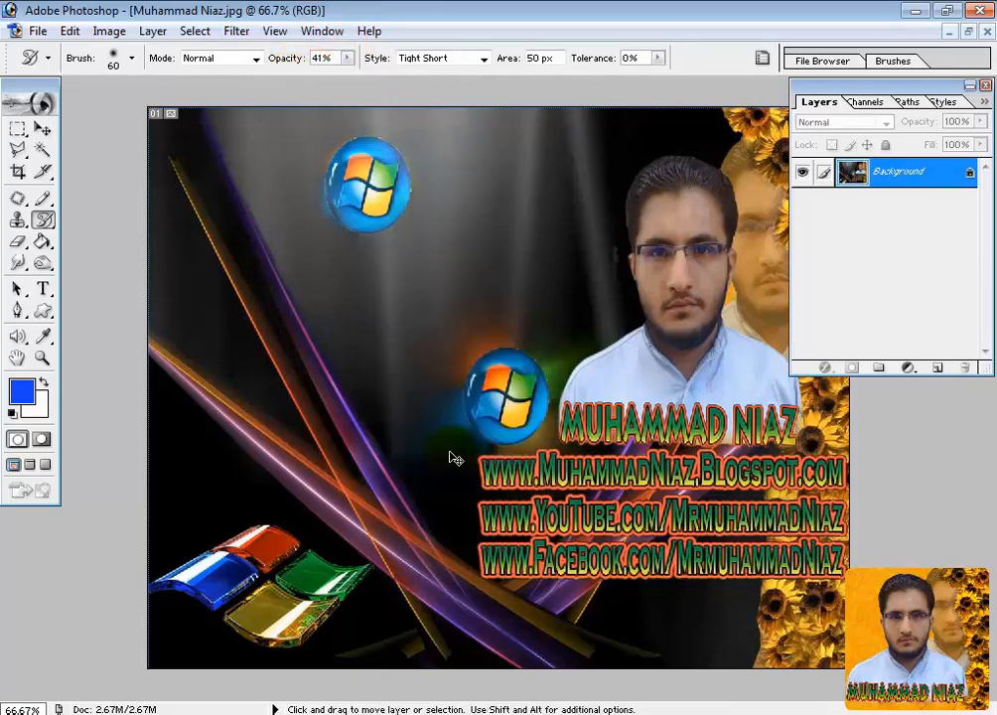
Set the Art History Brush to 100% opacity and Loose Curl style, and try strokes over the round logo beside the portrait.
left_click(349, 59)
left_click_drag(348, 79, 445, 96)
left_click(484, 59)
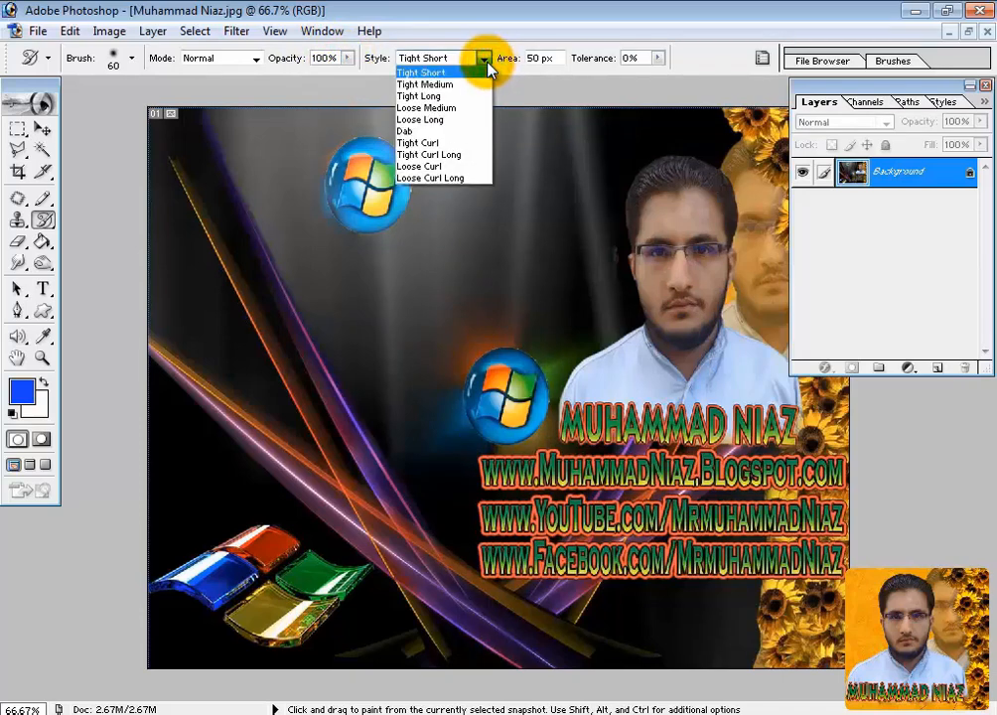
left_click(452, 168)
mouse_move(467, 344)
left_mouse_down()
mouse_move(474, 380)
mouse_move(340, 380)
left_mouse_up()
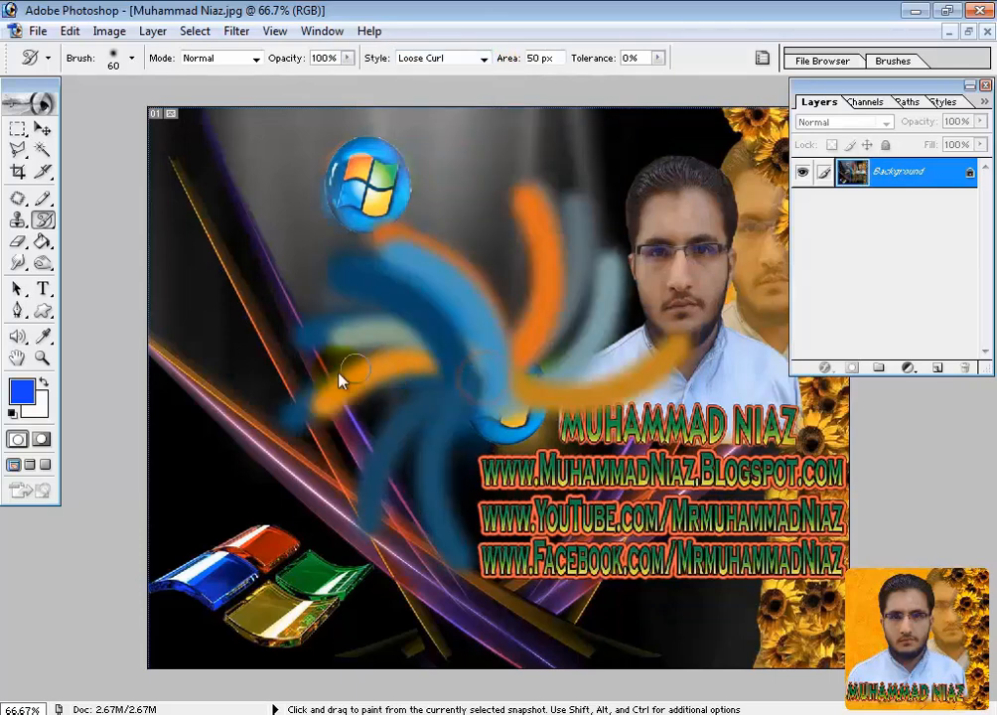
left_click(500, 438)
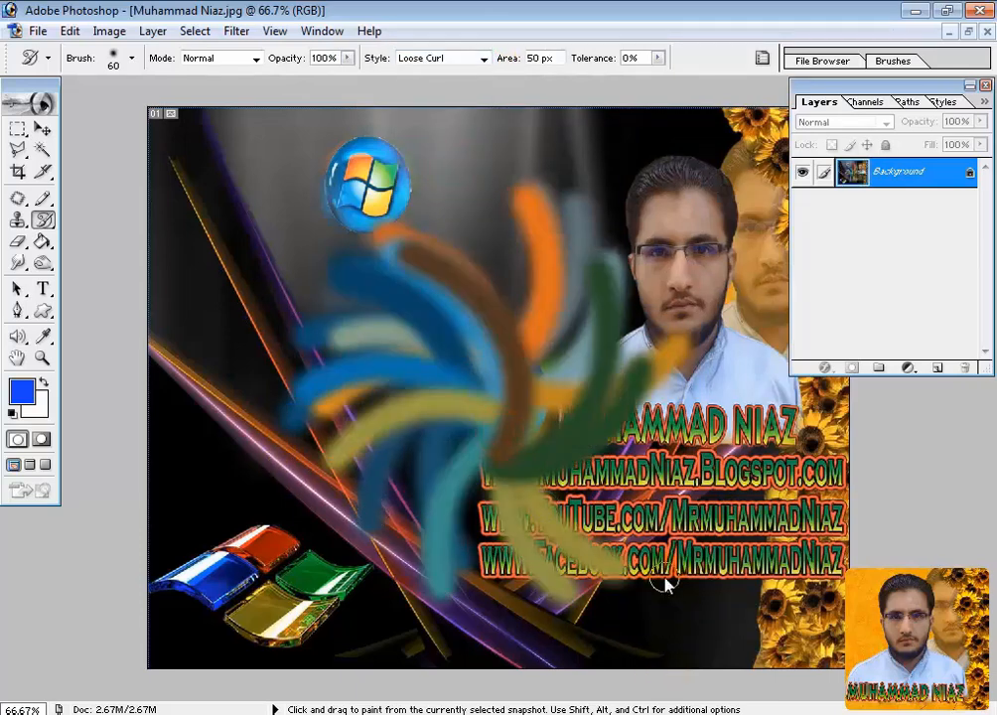
Undo the Loose Curl strokes and step back further to restore the healed copy of the four-pane flag.
left_click(483, 59)
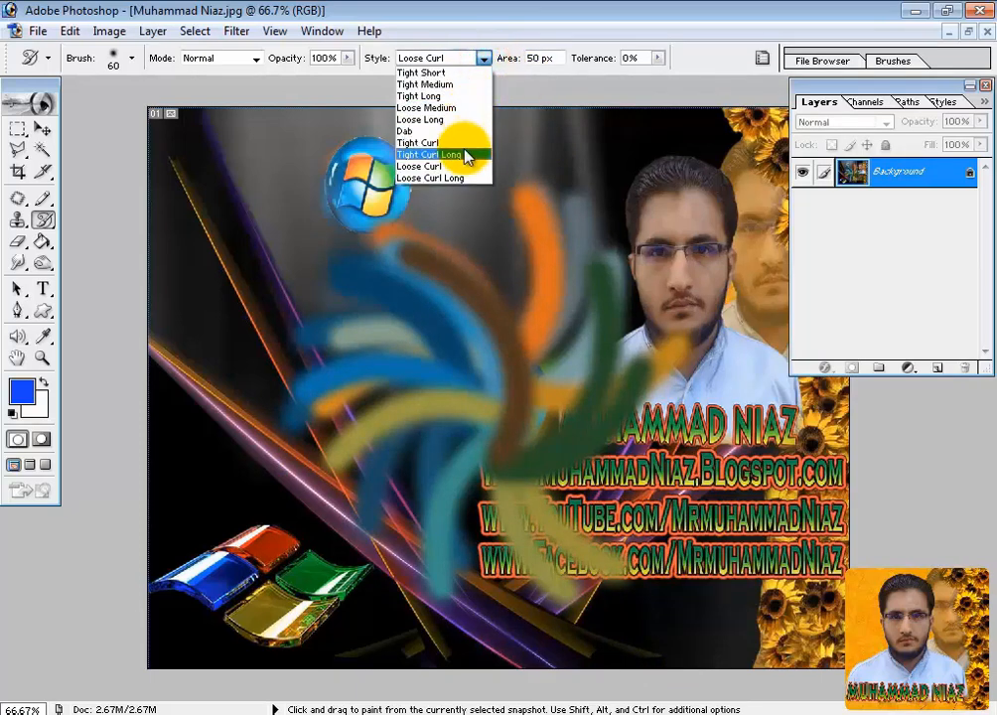
key("Escape")
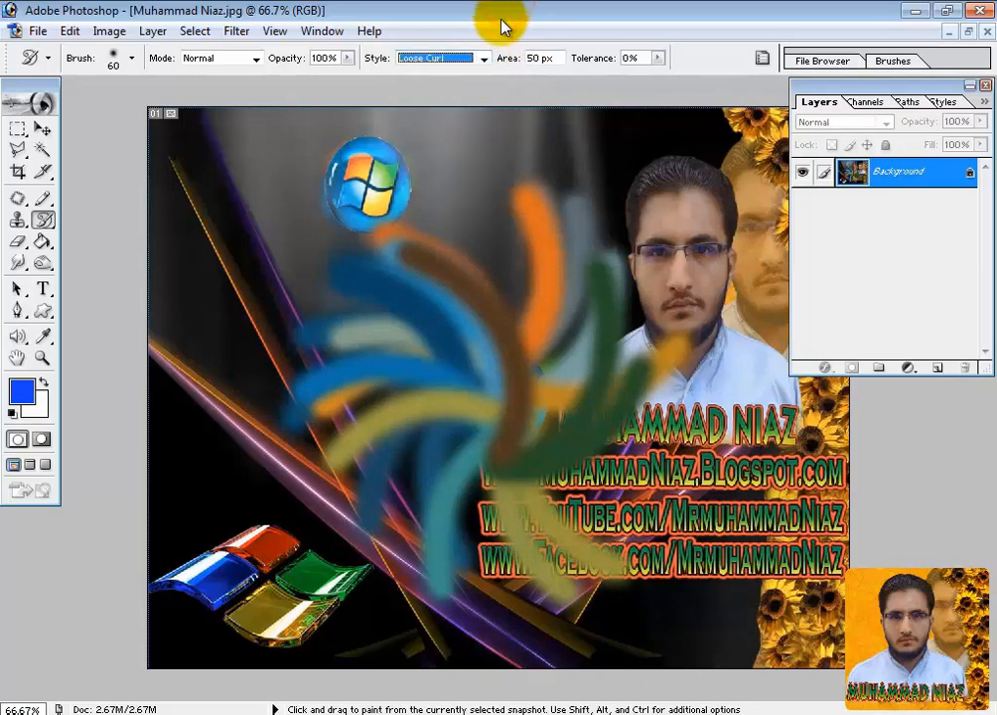
key("ctrl+z")
key("ctrl+alt+z")
key("ctrl+alt+z")
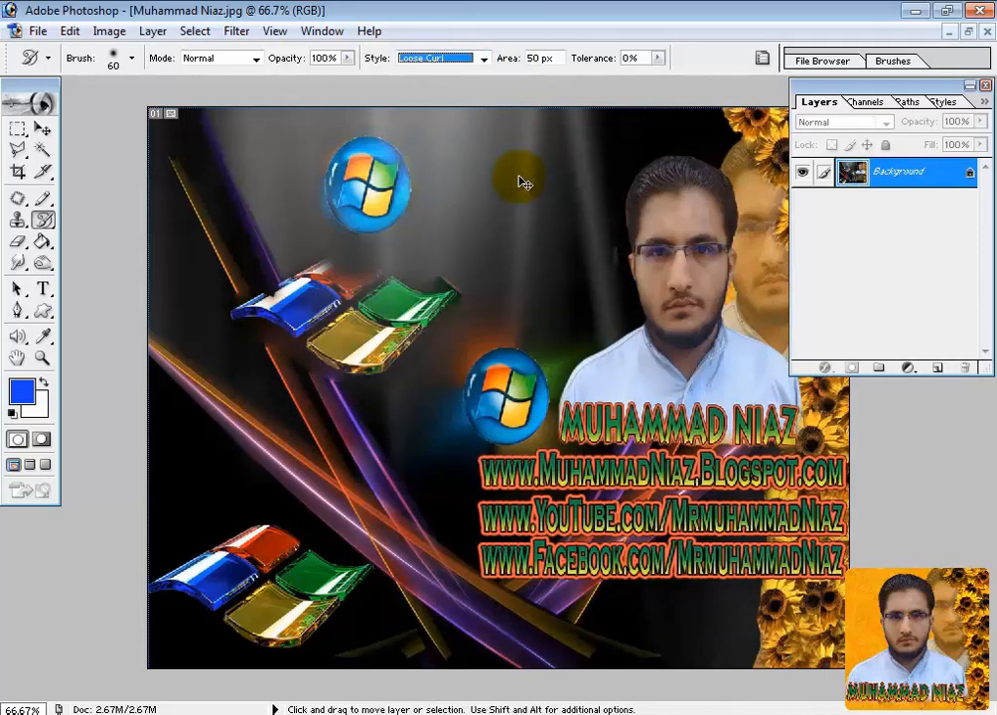
Switch to the Clone Stamp Tool and enlarge its brush to 5 px.
mouse_move(18, 220)
left_mouse_down()
mouse_move(62, 226)
mouse_move(17, 207)
mouse_move(60, 196)
mouse_move(57, 219)
mouse_move(20, 223)
mouse_move(47, 228)
left_mouse_up()
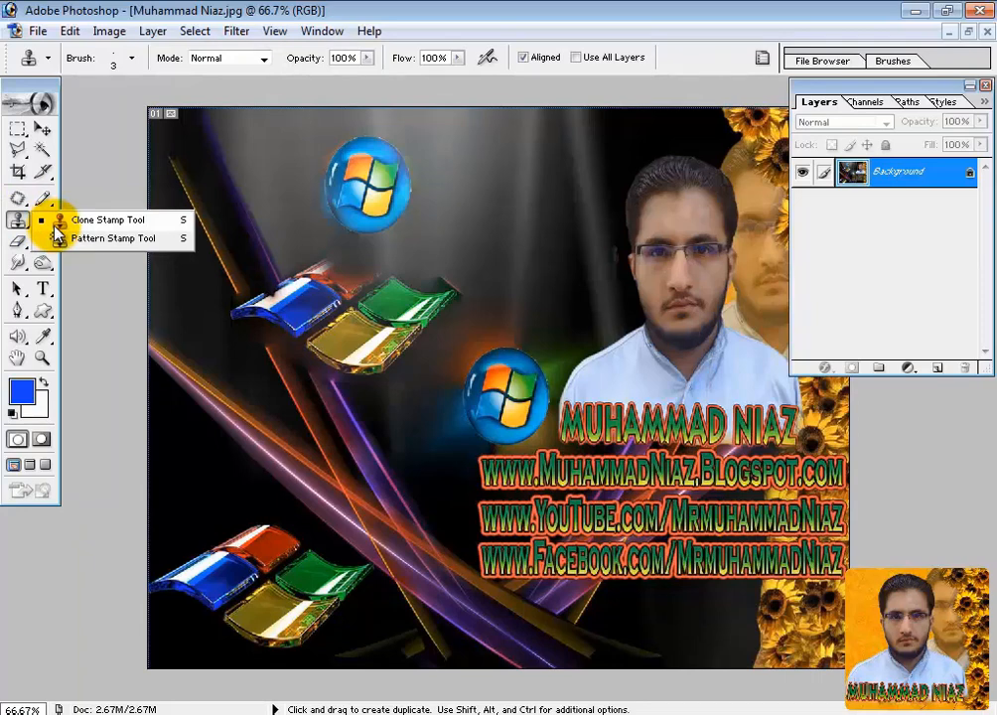
left_click(54, 228)
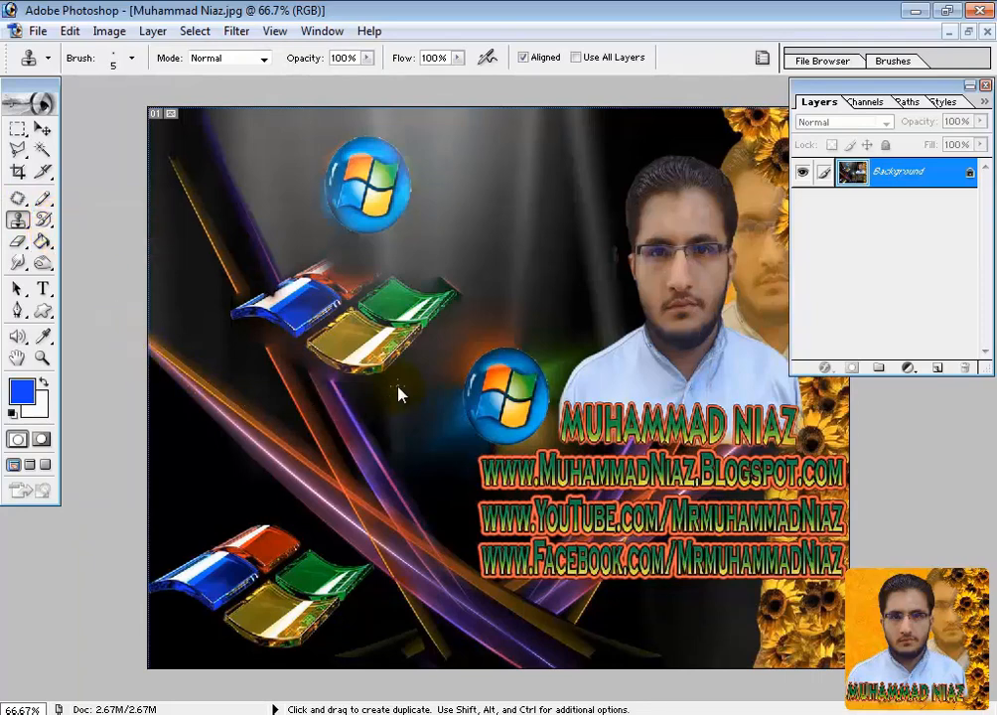
Clone the four-tile Windows flag from the image's lower-left corner to the area beside the portrait's head, using a 100 px Clone Stamp brush.
key("bracketright")
key("bracketright")
key("bracketright")
key("bracketright")
key("bracketright")
key("bracketright")
key("bracketright")
key("bracketright")
key("bracketright")
key("bracketright")
key("bracketright")
key("bracketright")
key("bracketright")
key("bracketright")
key("alt")
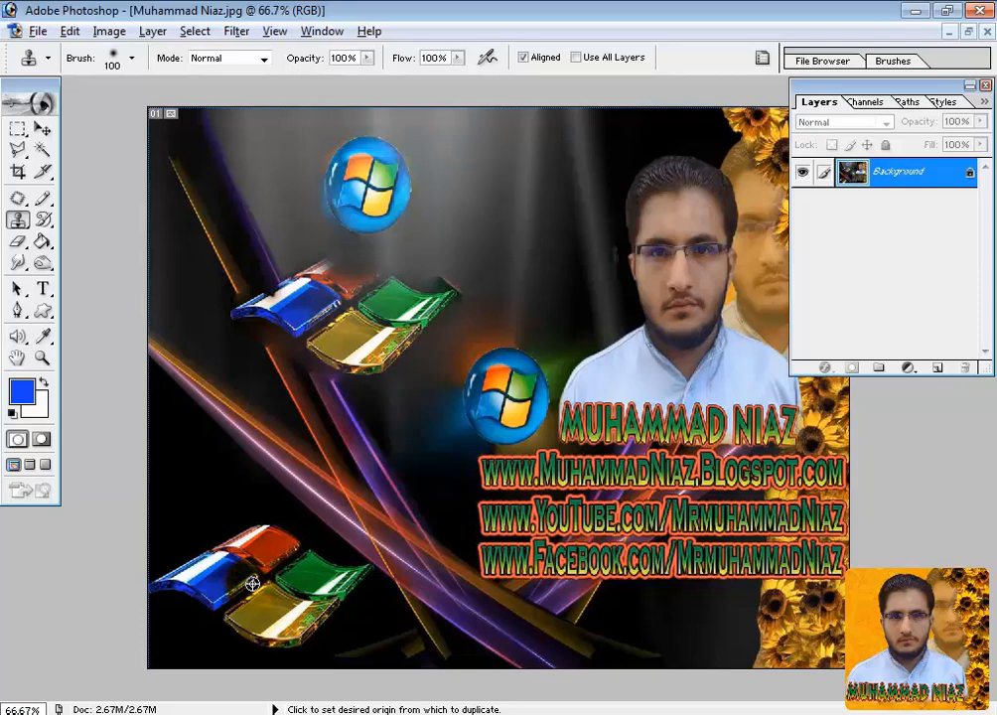
left_click(253, 584, "alt")
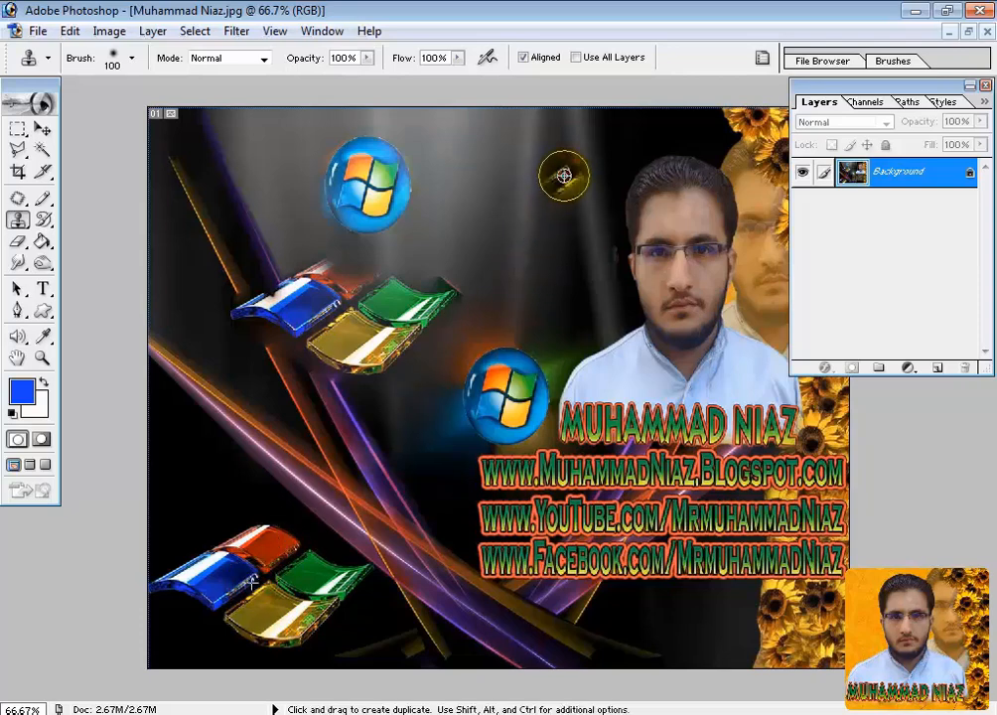
mouse_move(563, 175)
left_mouse_down()
mouse_move(558, 225)
mouse_move(487, 179)
mouse_move(554, 129)
mouse_move(629, 137)
mouse_move(650, 168)
mouse_move(644, 195)
mouse_move(577, 236)
left_mouse_up()
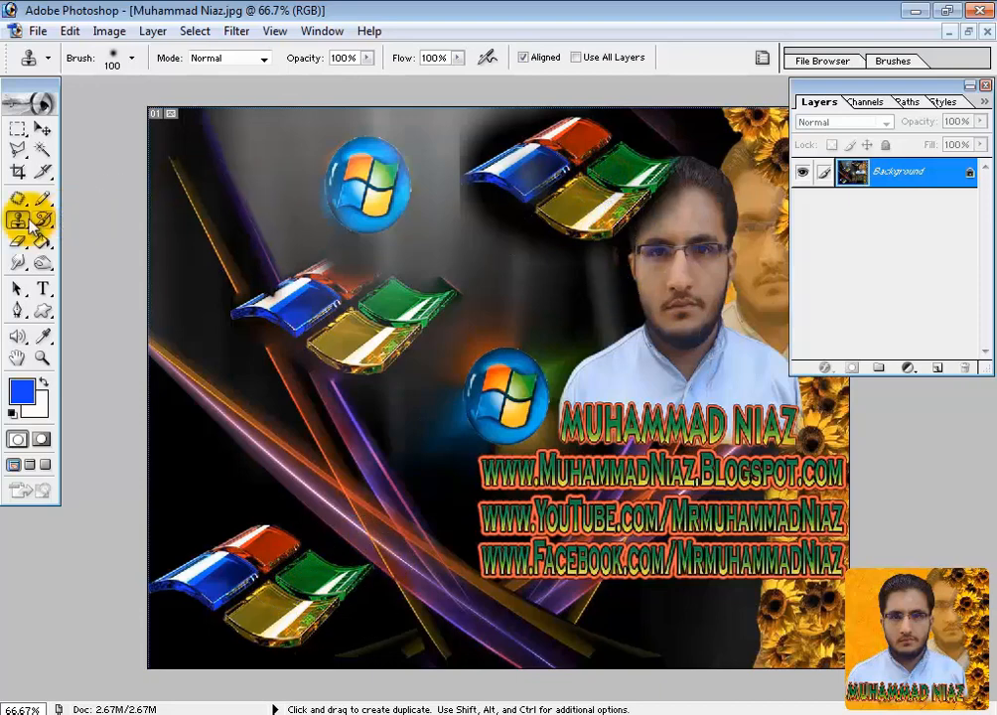
Paint a band of the blue daisy pattern along the image's bottom edge using the Pattern Stamp tool with a 150 px brush.
left_click_drag(18, 198, 97, 206)
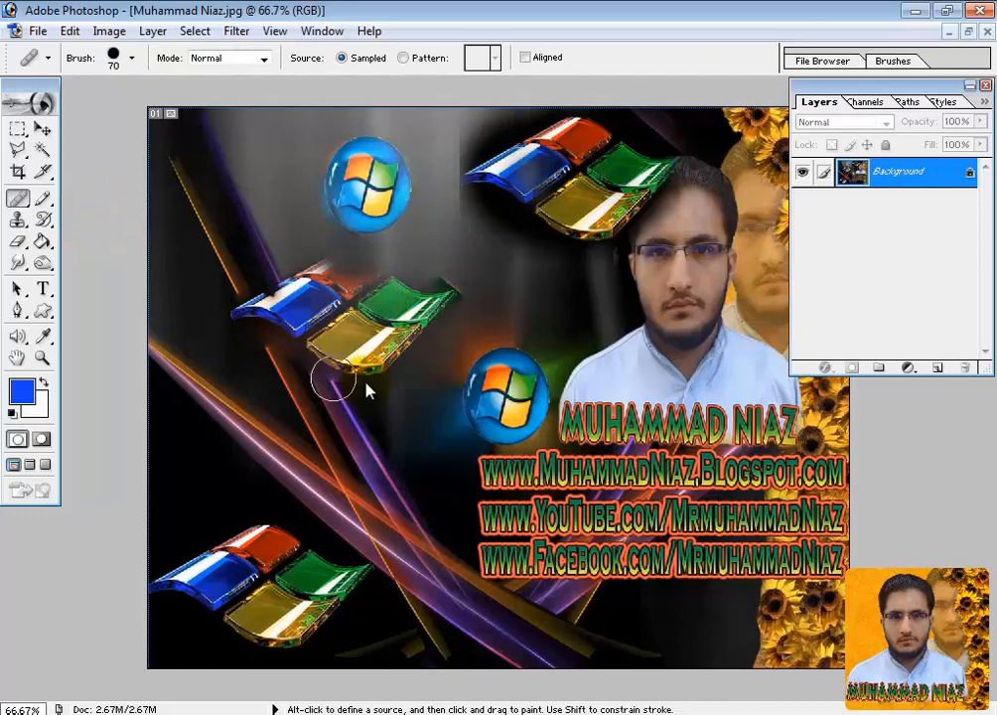
left_click_drag(18, 220, 97, 240)
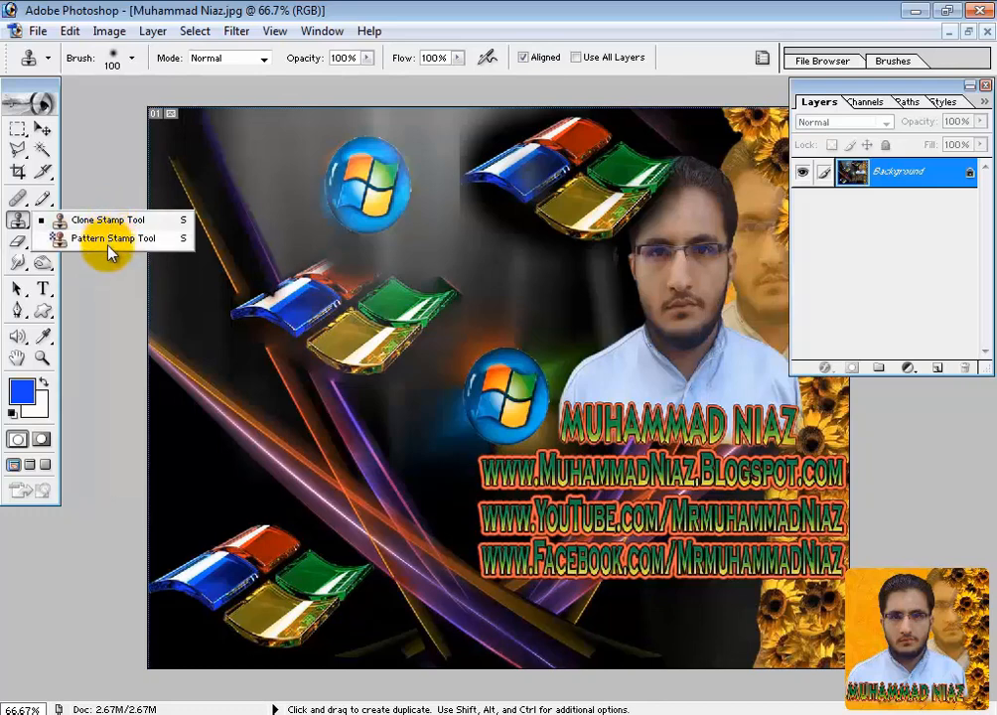
left_click(109, 238)
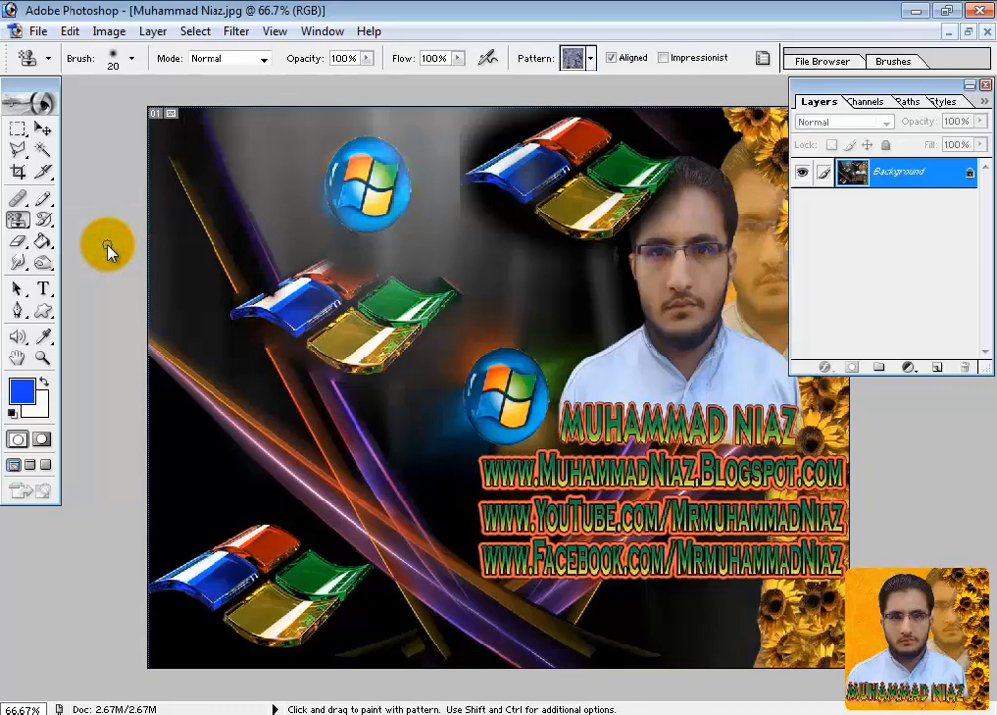
key("bracketright")
key("bracketright")
key("bracketright")
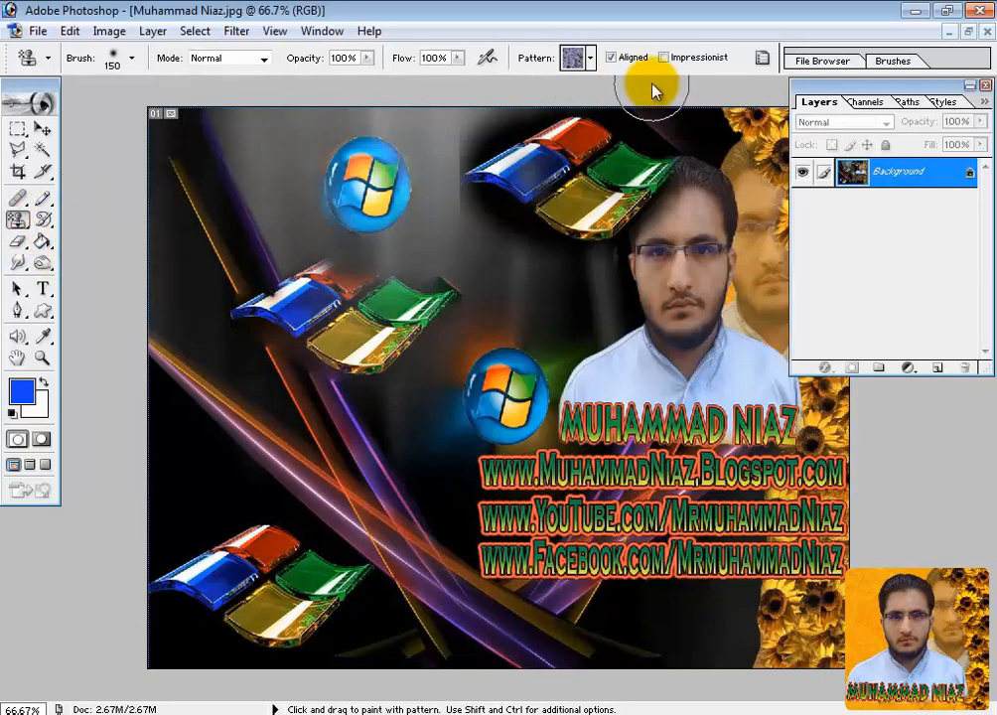
left_click(590, 58)
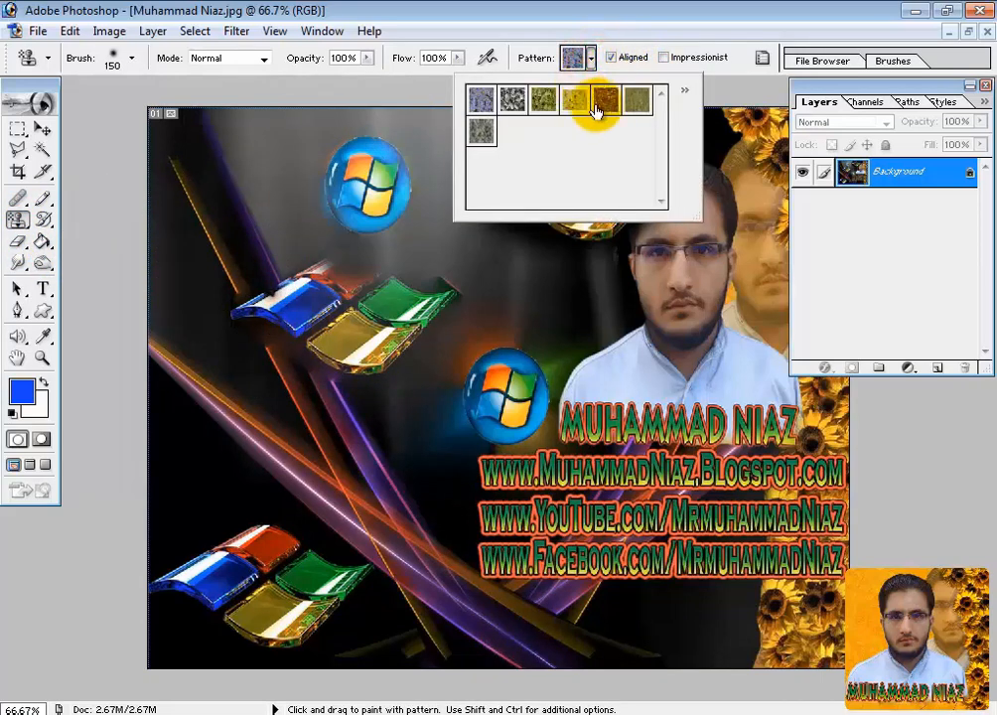
double_click(484, 107)
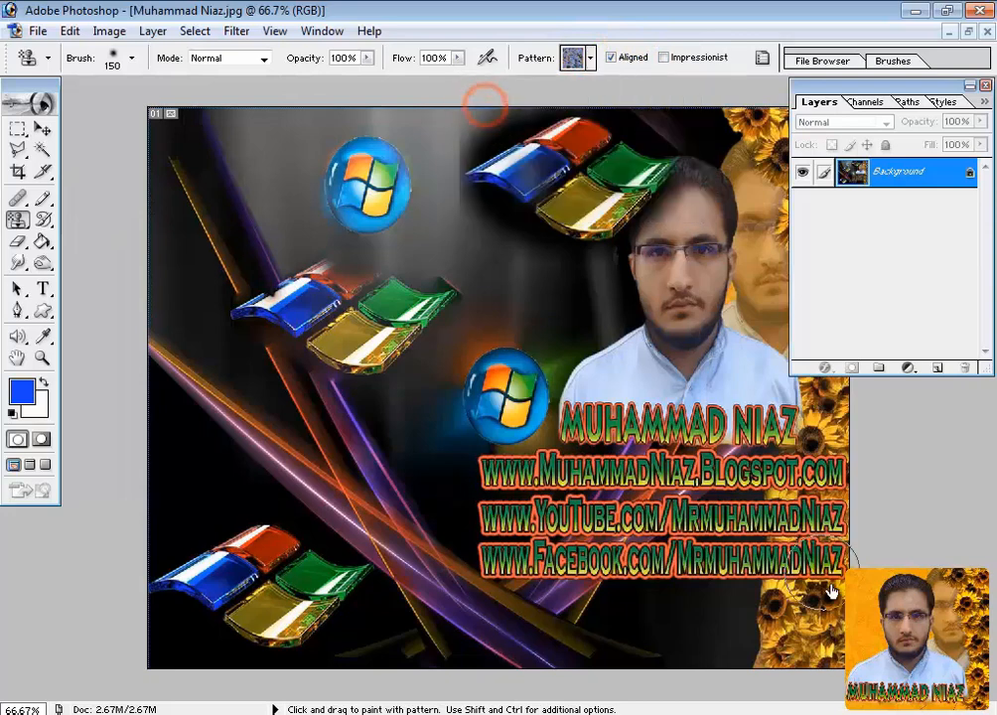
mouse_move(834, 634)
left_mouse_down()
mouse_move(719, 647)
mouse_move(839, 654)
mouse_move(293, 633)
mouse_move(169, 636)
mouse_move(167, 645)
mouse_move(160, 635)
mouse_move(629, 661)
left_mouse_up()
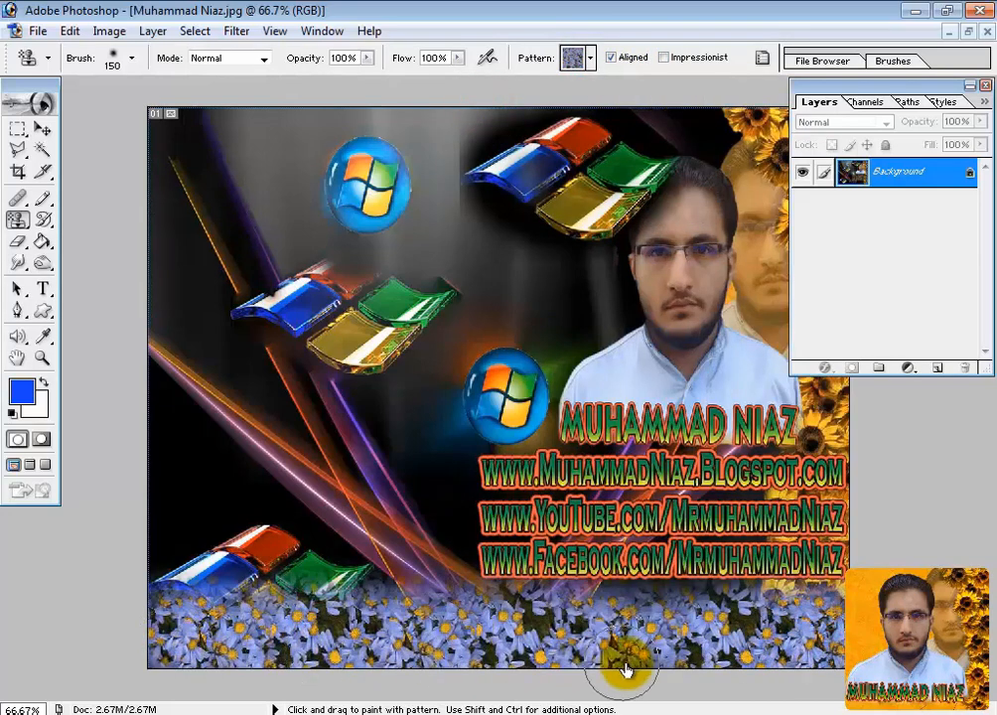
left_click_drag(655, 595, 141, 621)
Reset the pattern library to the defaults and paint a black-and-white checkered pattern over the daisy band along the bottom edge.
left_click(589, 58)
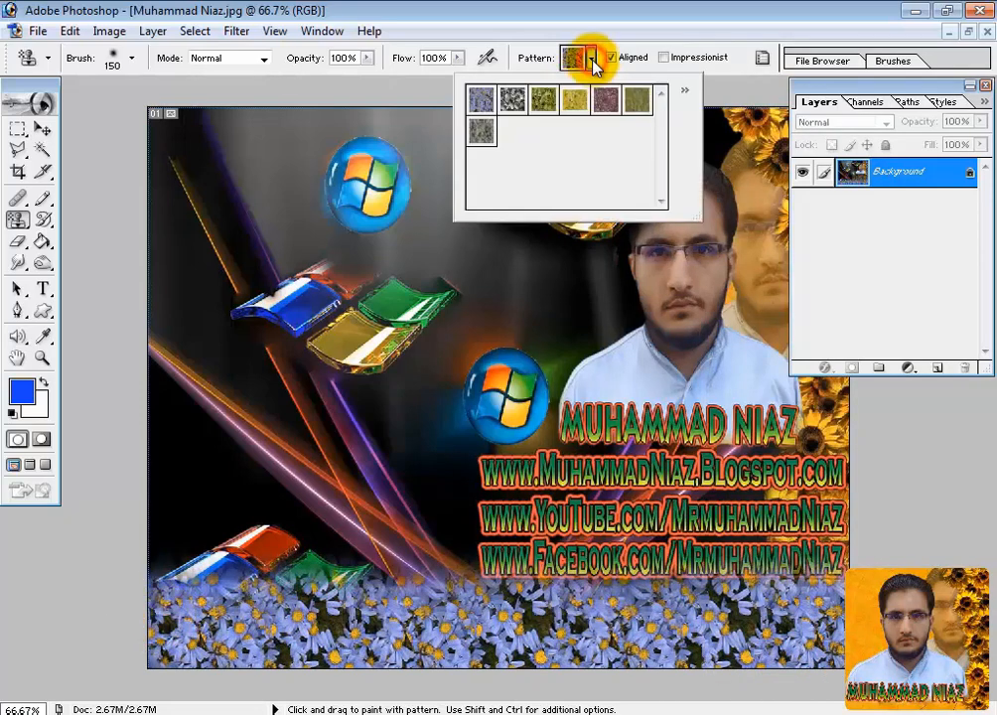
left_click(684, 91)
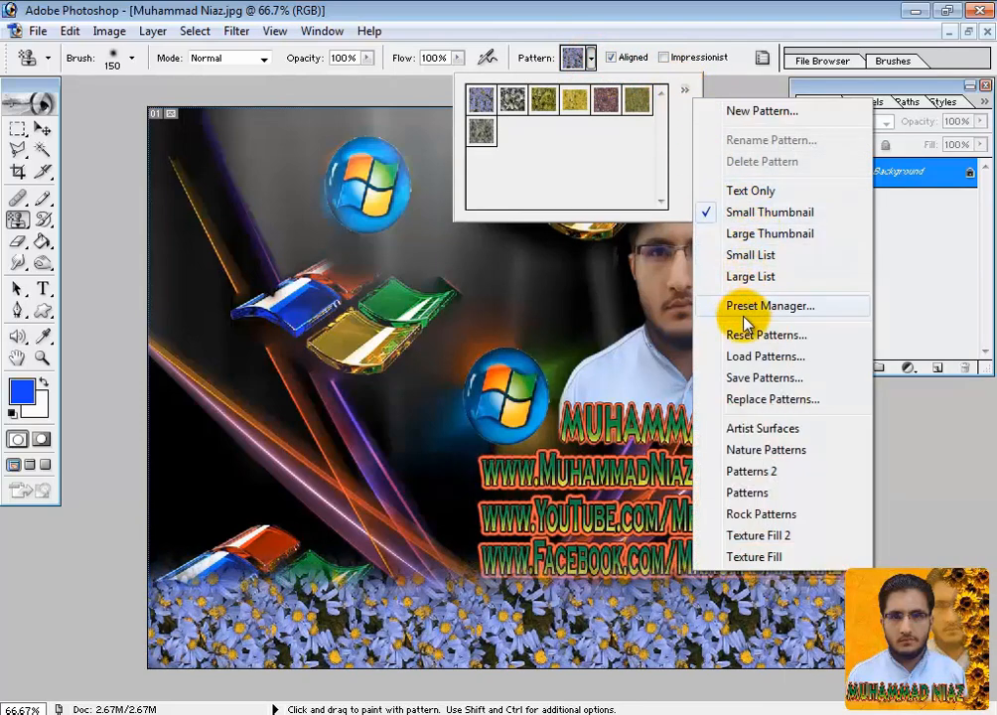
left_click(744, 343)
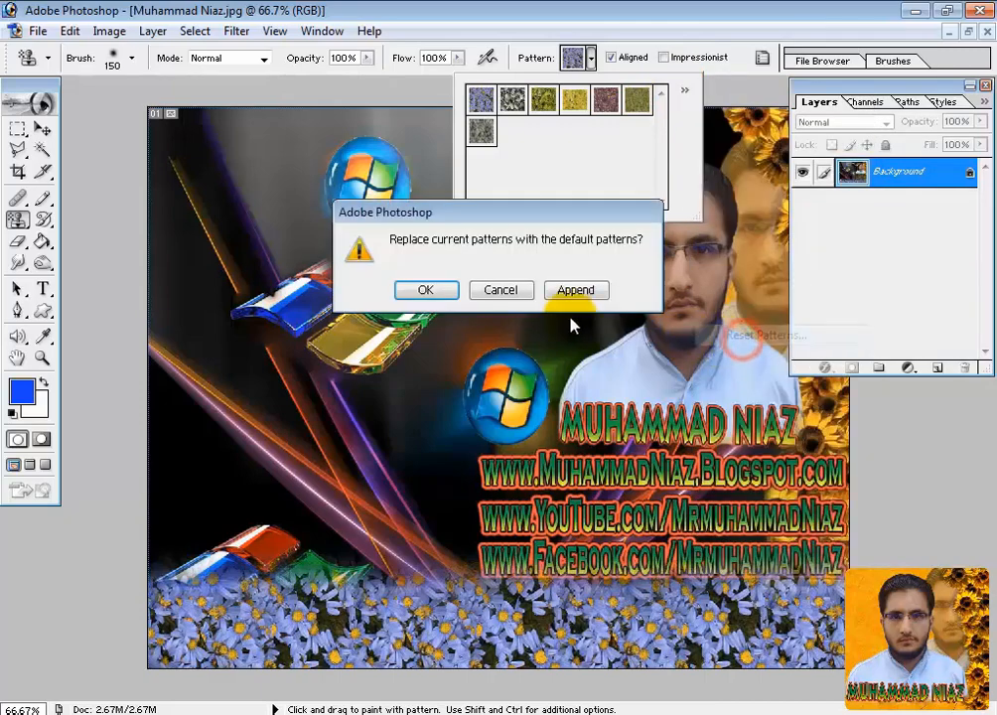
left_click(425, 290)
left_click(481, 130)
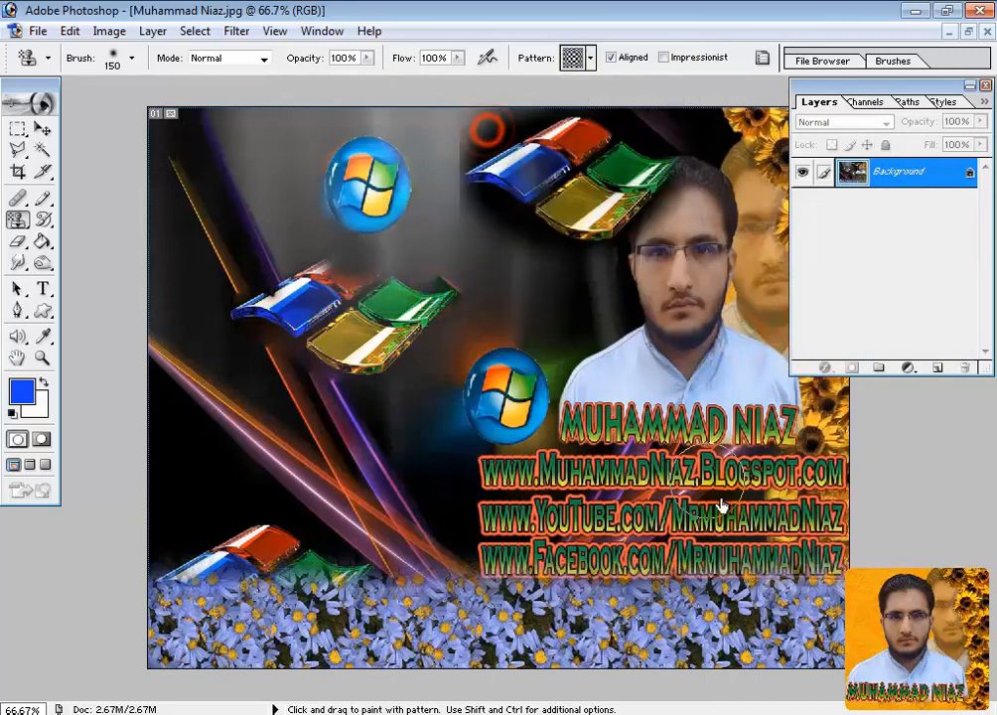
mouse_move(839, 591)
left_mouse_down()
mouse_move(827, 639)
mouse_move(743, 654)
mouse_move(487, 609)
mouse_move(342, 608)
mouse_move(151, 642)
mouse_move(727, 690)
mouse_move(848, 674)
mouse_move(716, 625)
mouse_move(490, 628)
mouse_move(400, 645)
left_mouse_up()
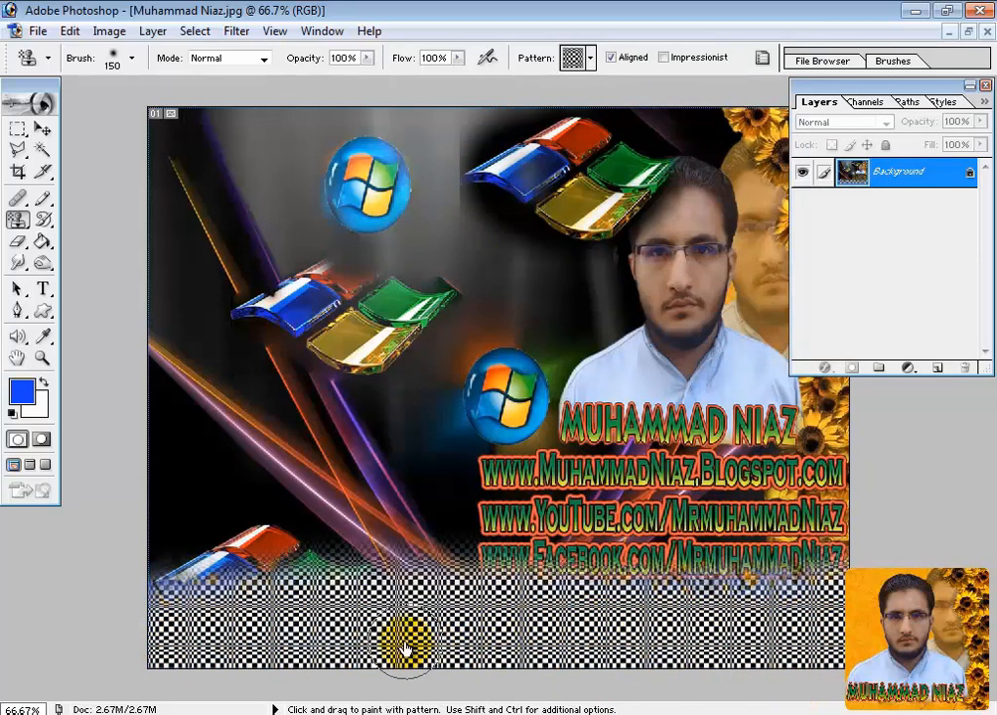
left_click(42, 199)
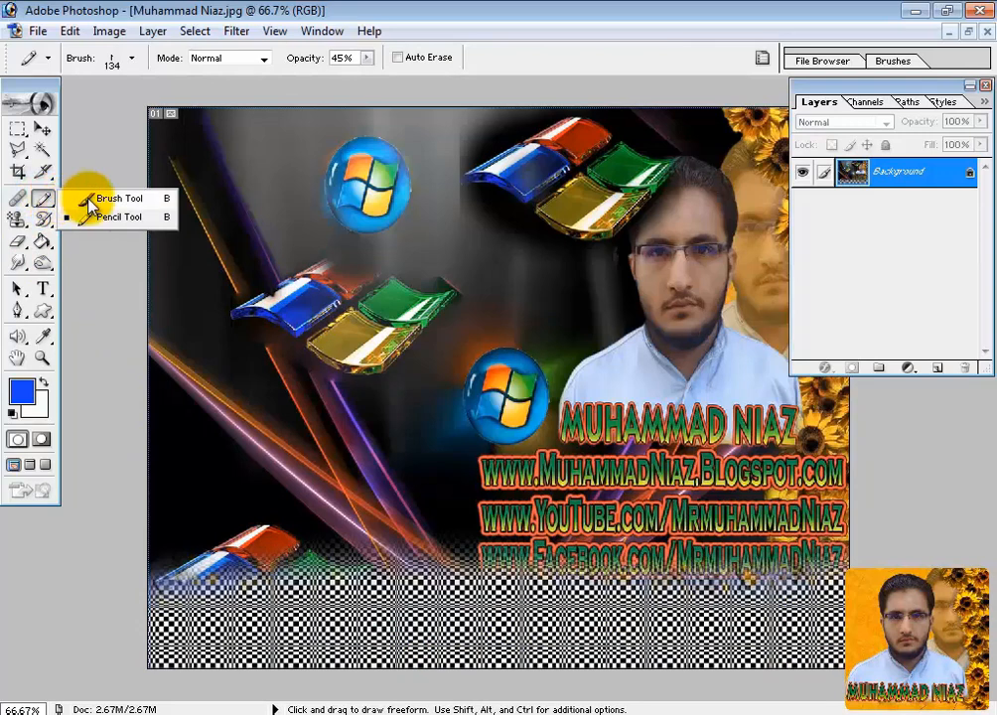
left_click(18, 198)
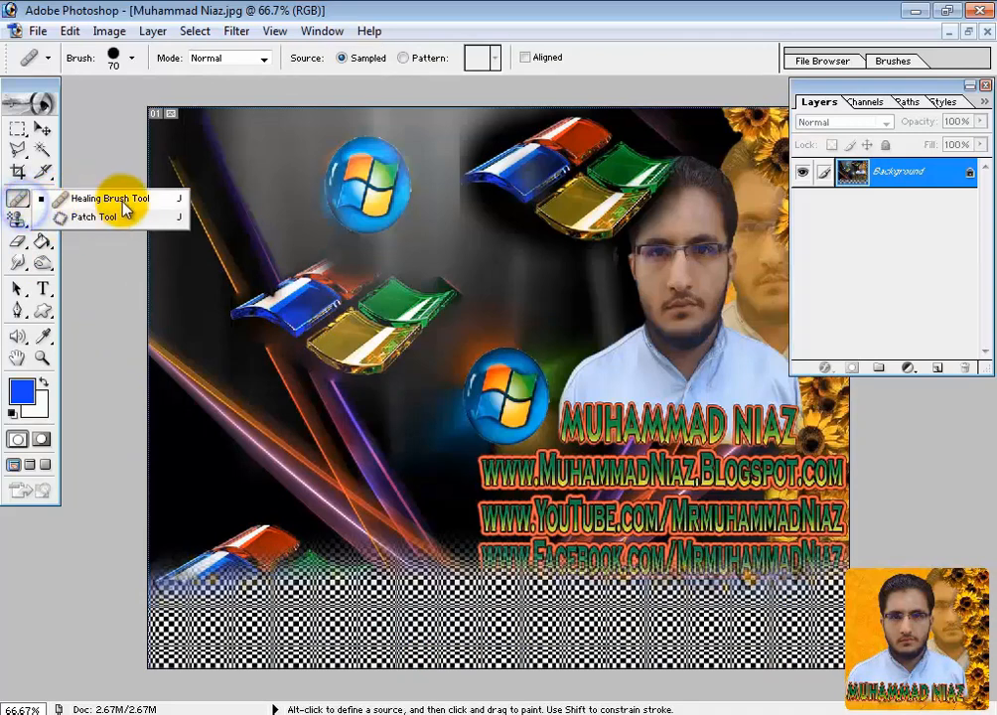
left_click(43, 219)
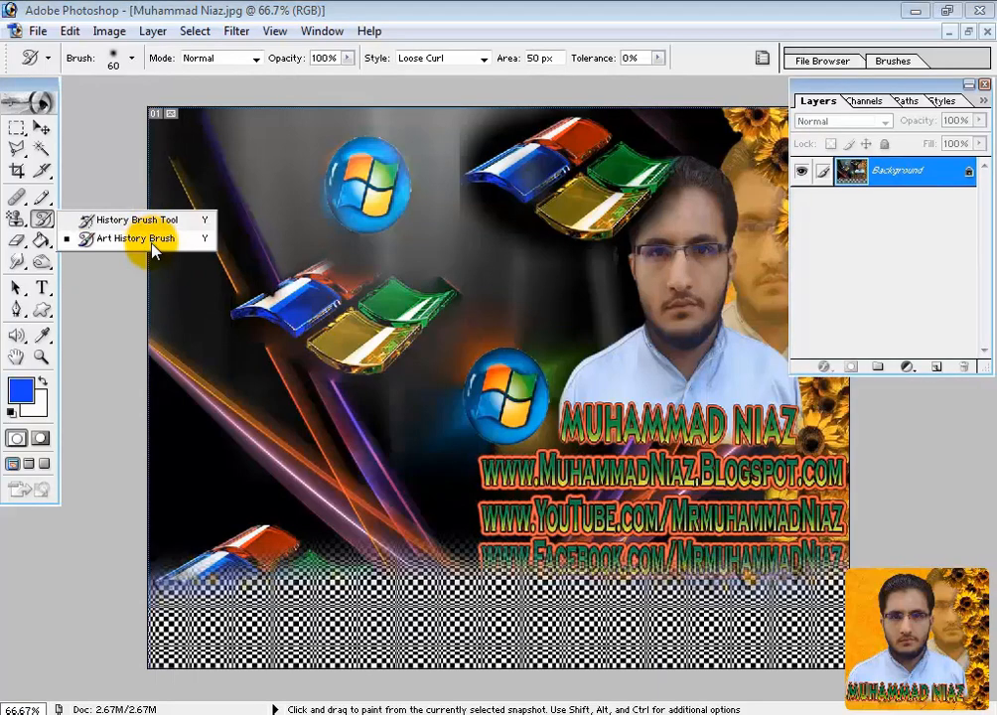
left_click(28, 229)
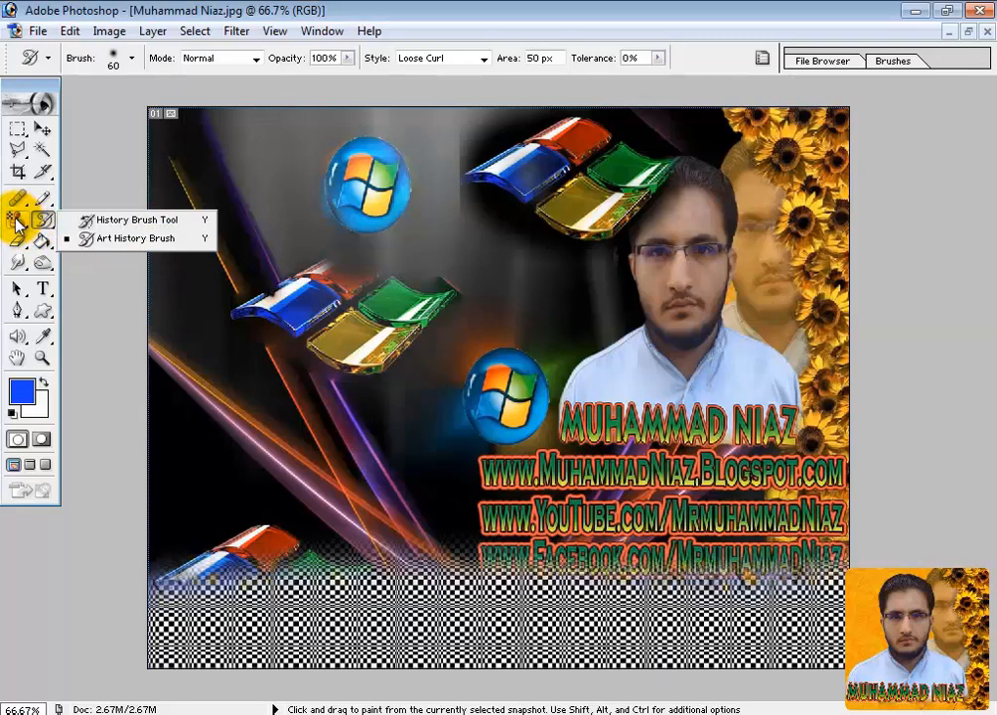
left_click_drag(15, 223, 86, 227)
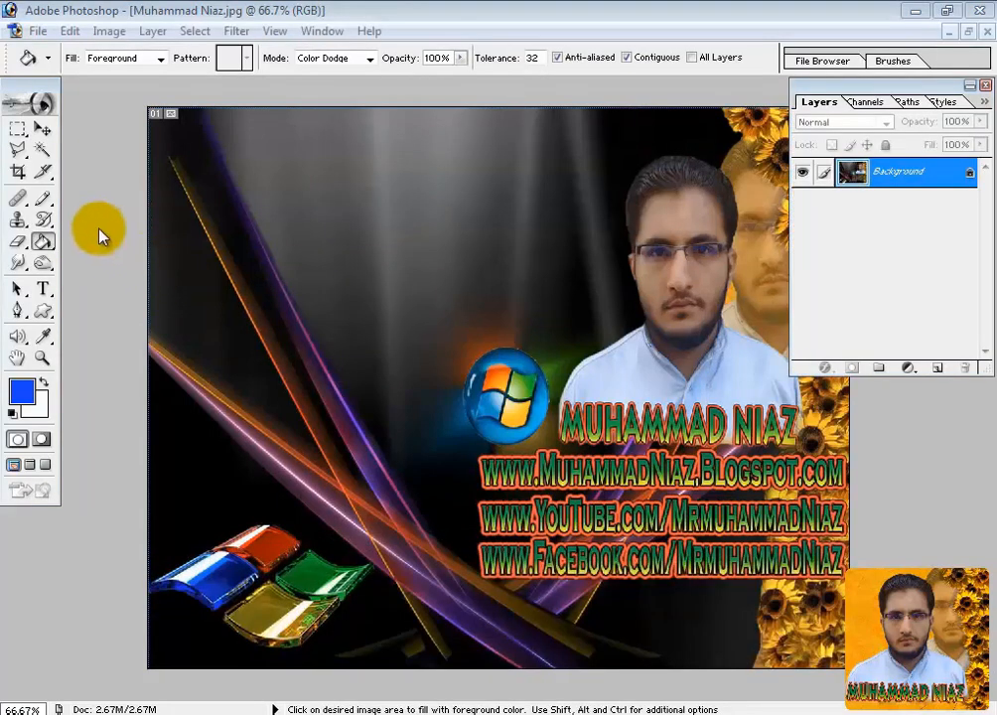
With the Gradient tool active, add a new empty layer above the Background and hide the Background layer.
left_click(45, 243)
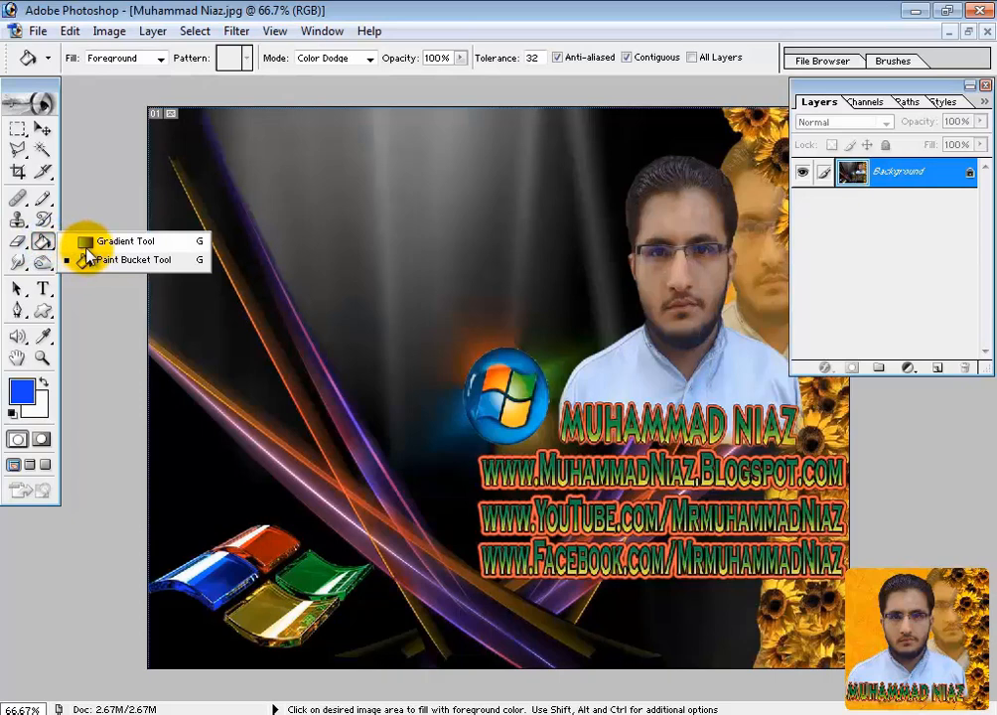
left_click(88, 243)
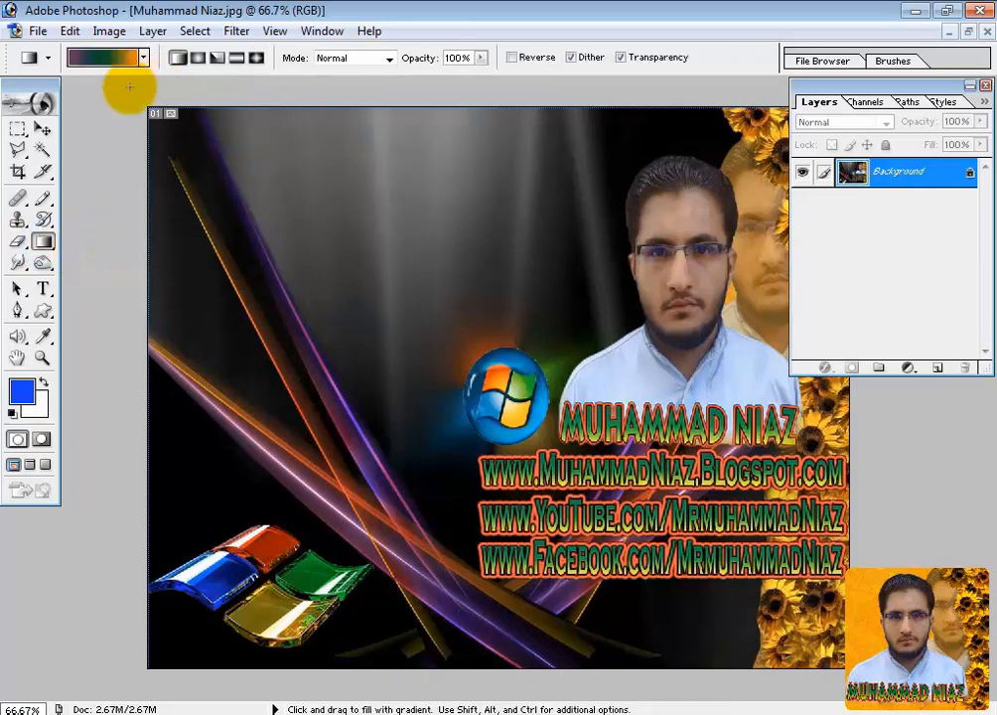
left_click(936, 370)
left_click(803, 201)
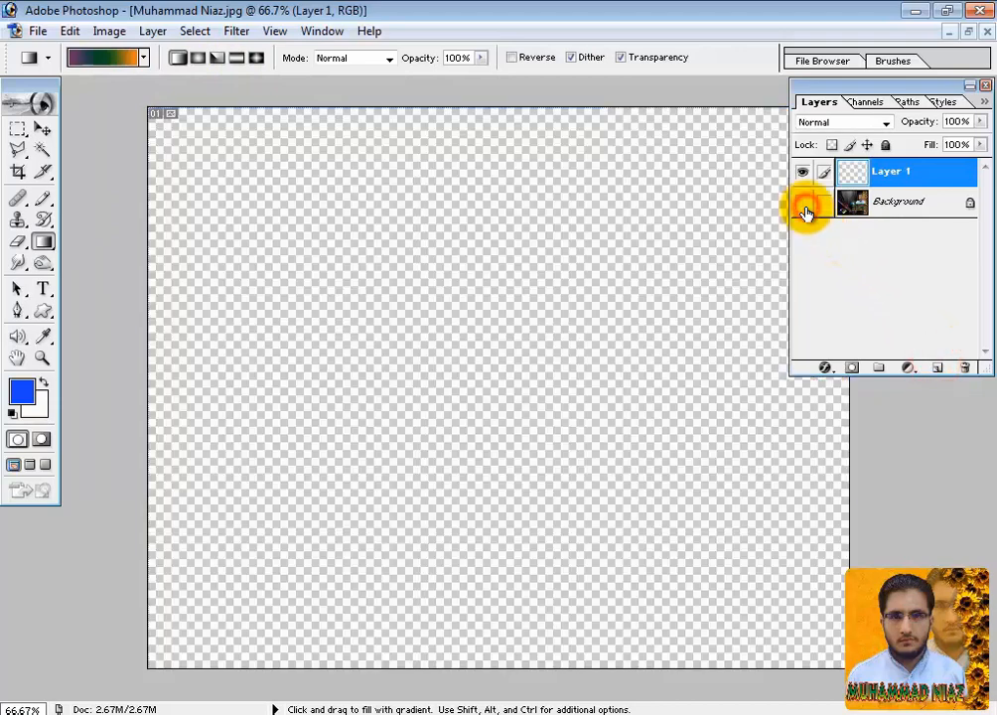
Try a linear violet-green-orange gradient running horizontally across Layer 1, and undo it.
left_click(144, 57)
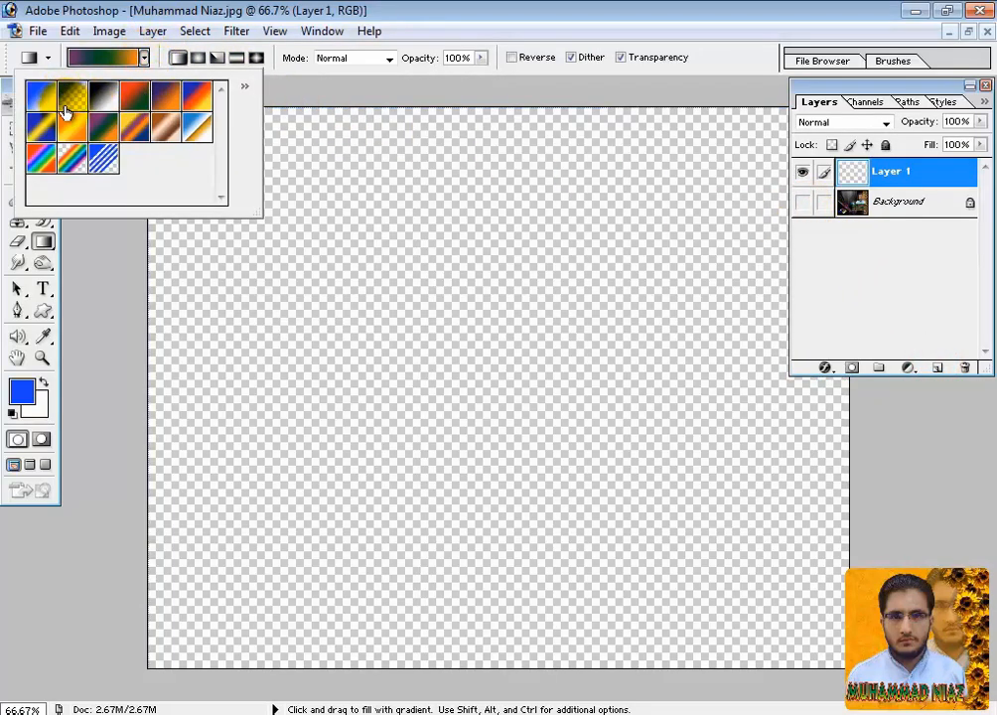
left_click(308, 11)
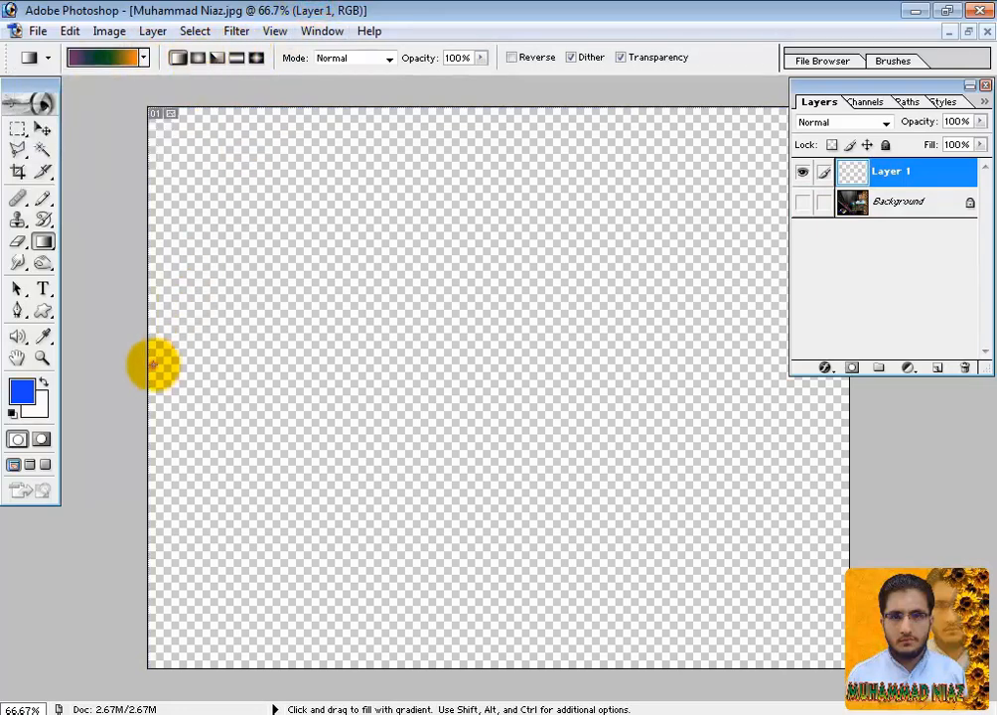
left_click_drag(152, 364, 759, 360)
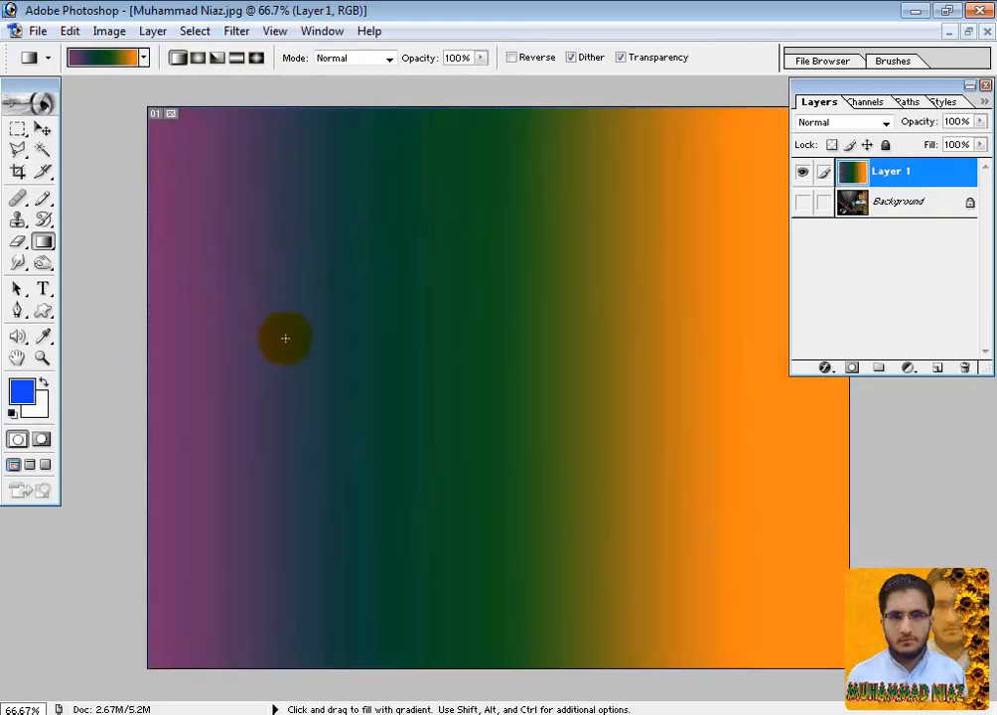
key("ctrl+z")
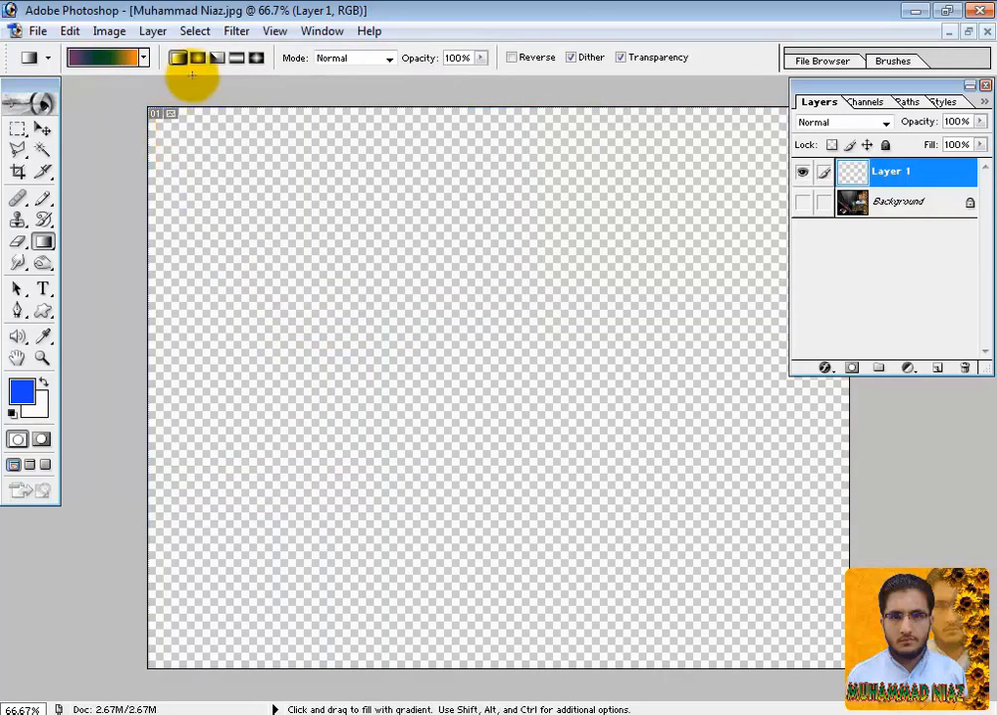
Try a radial gradient on Layer 1 from near the canvas centre up past its top edge, and undo it.
left_click(199, 58)
mouse_move(461, 305)
left_mouse_down()
mouse_move(463, 249)
mouse_move(425, 58)
mouse_move(486, 32)
mouse_move(470, 24)
left_mouse_up()
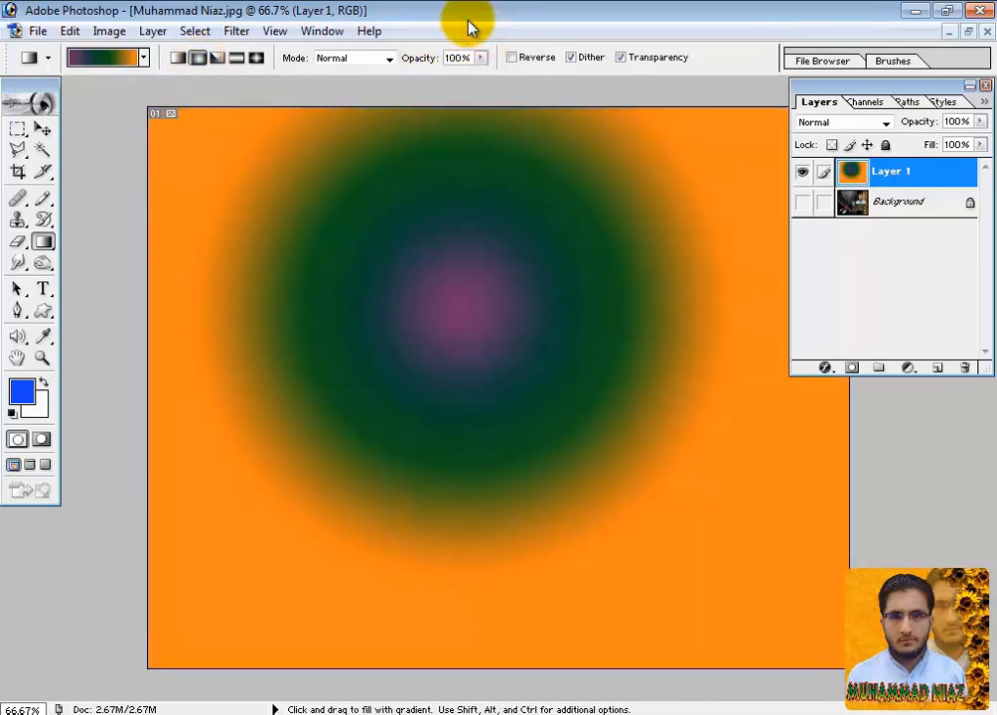
key("ctrl+z")
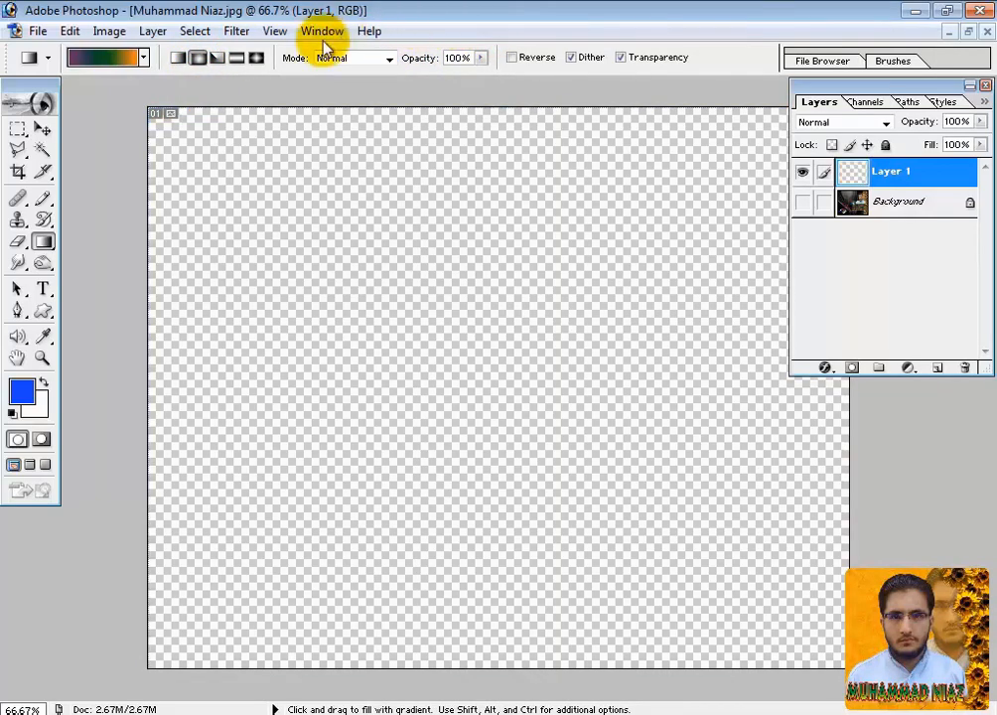
Try an angle gradient on Layer 1 sweeping around a point near the canvas centre, and undo it.
left_click(217, 58)
left_click_drag(455, 370, 460, 67)
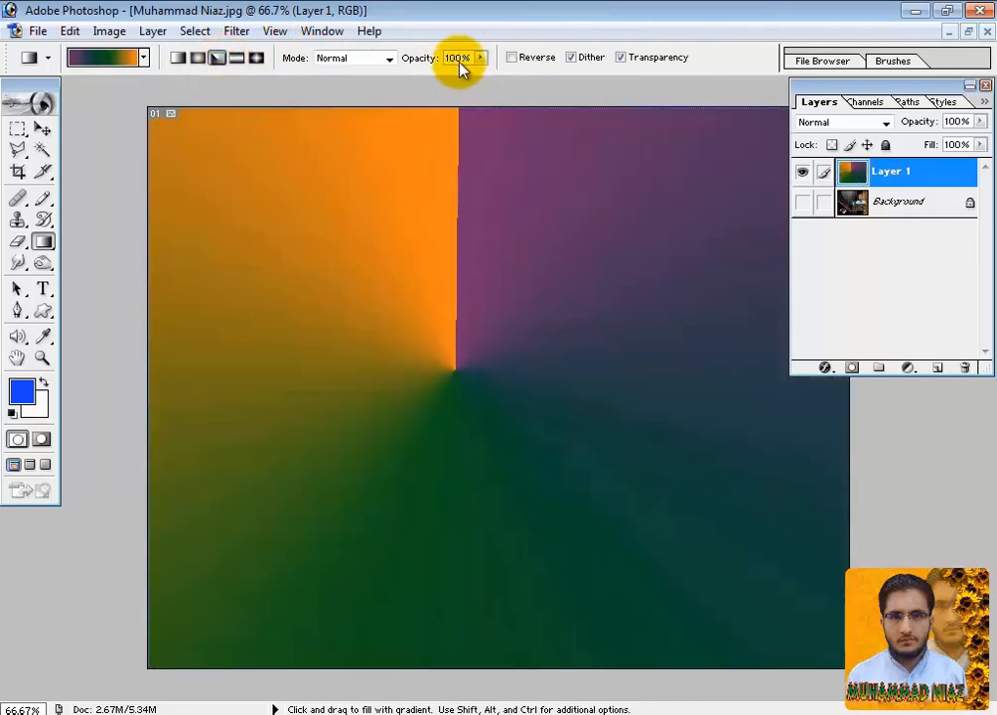
key("ctrl+z")
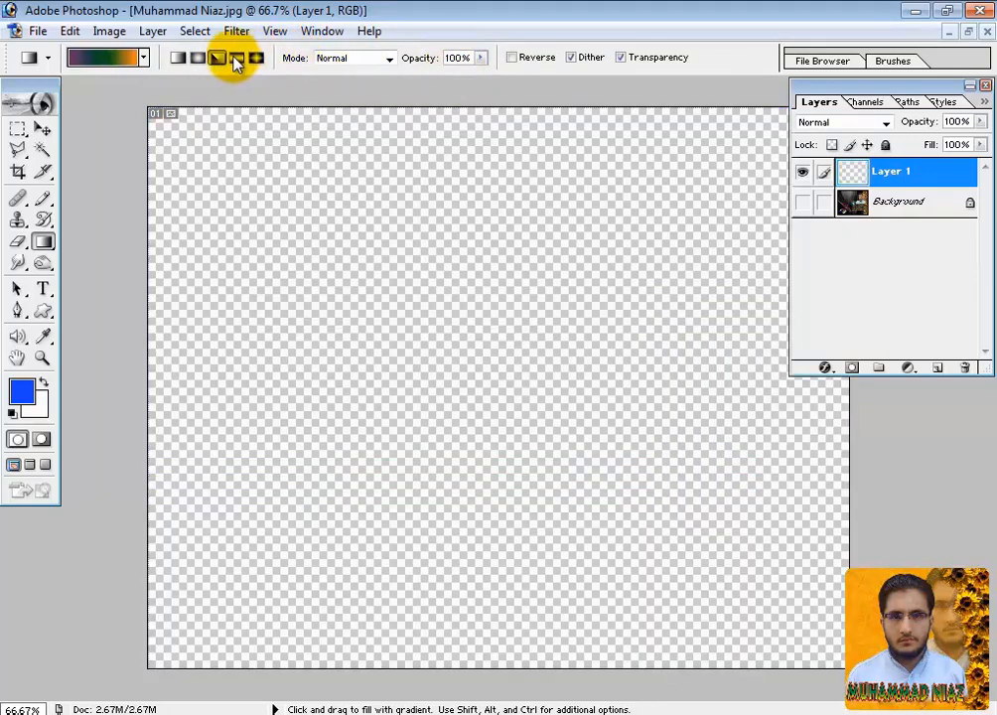
Try a reflected gradient on Layer 1, first horizontally and once more from top to bottom, undoing each fill.
left_click(236, 58)
left_click_drag(151, 356, 823, 366)
key("ctrl+z")
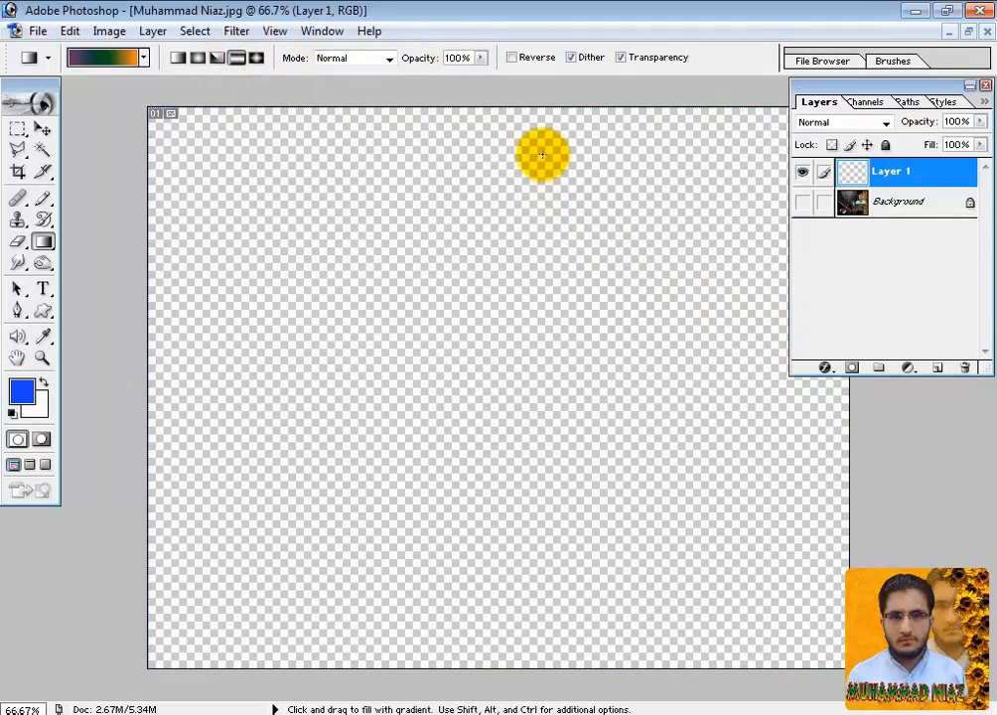
left_click_drag(520, 145, 543, 594)
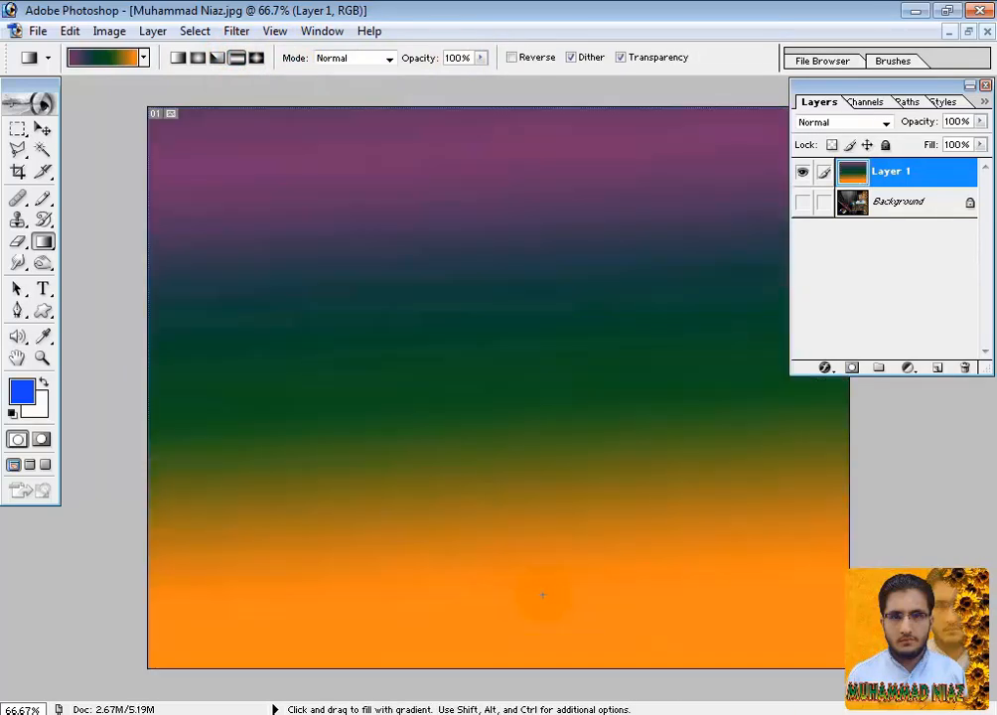
key("ctrl+z")
Fill Layer 1 with a diamond gradient from the upper part of the canvas down toward its lower part.
left_click(256, 58)
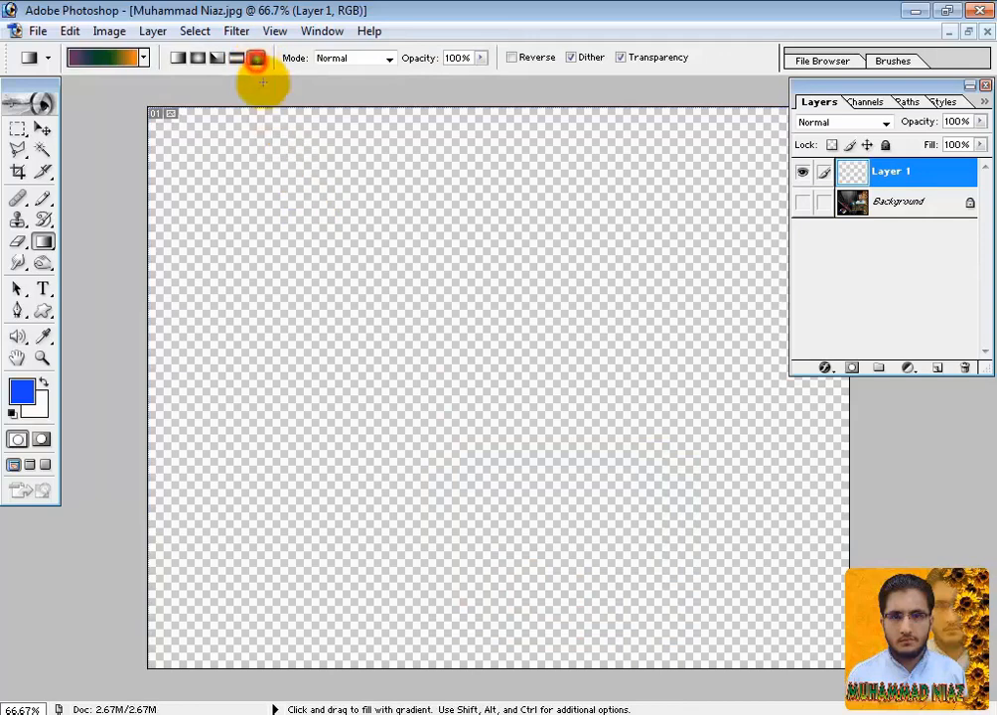
left_click_drag(348, 151, 385, 543)
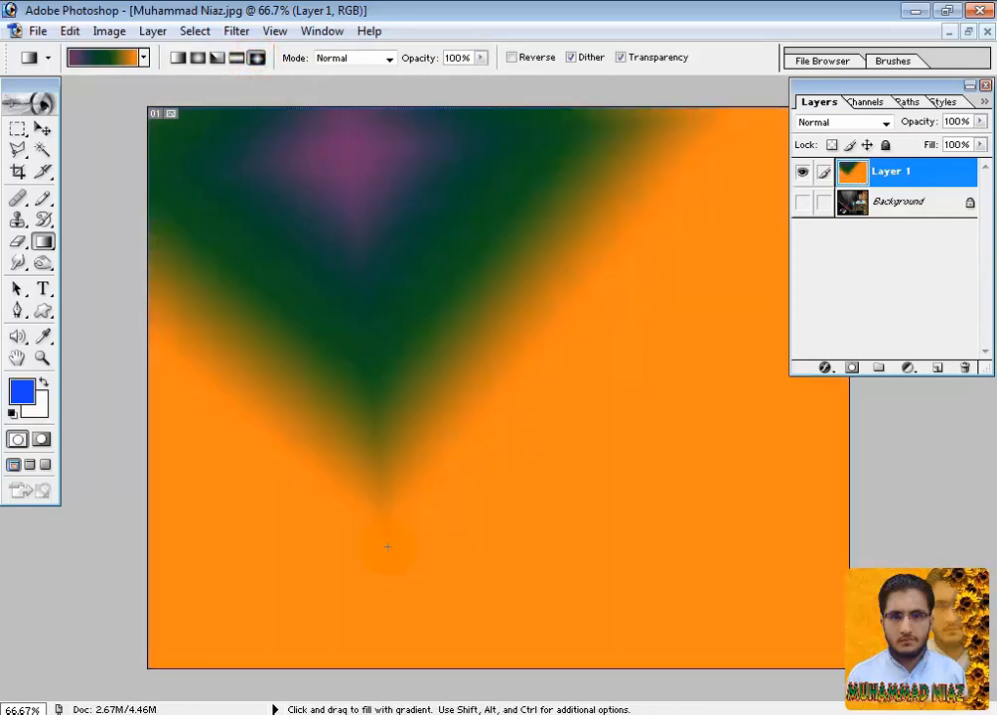
Undo the diamond gradient, try a diagonal blue-to-white linear gradient across Layer 1, and undo that fill as well.
key("ctrl+z")
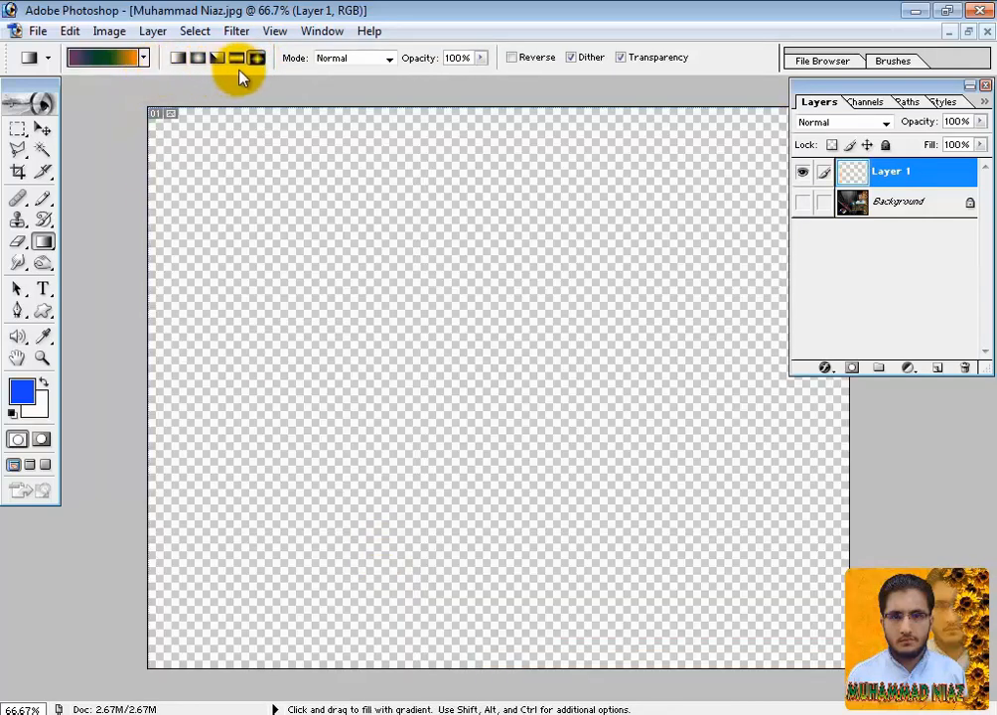
left_click(144, 57)
left_click(72, 96)
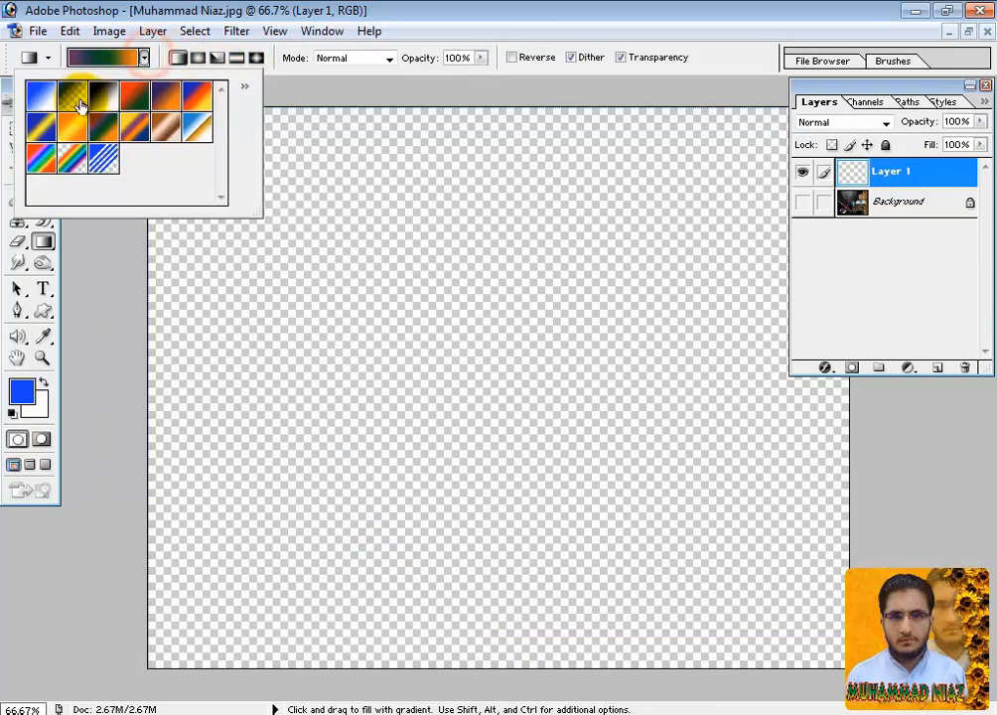
double_click(50, 100)
left_click_drag(244, 182, 838, 567)
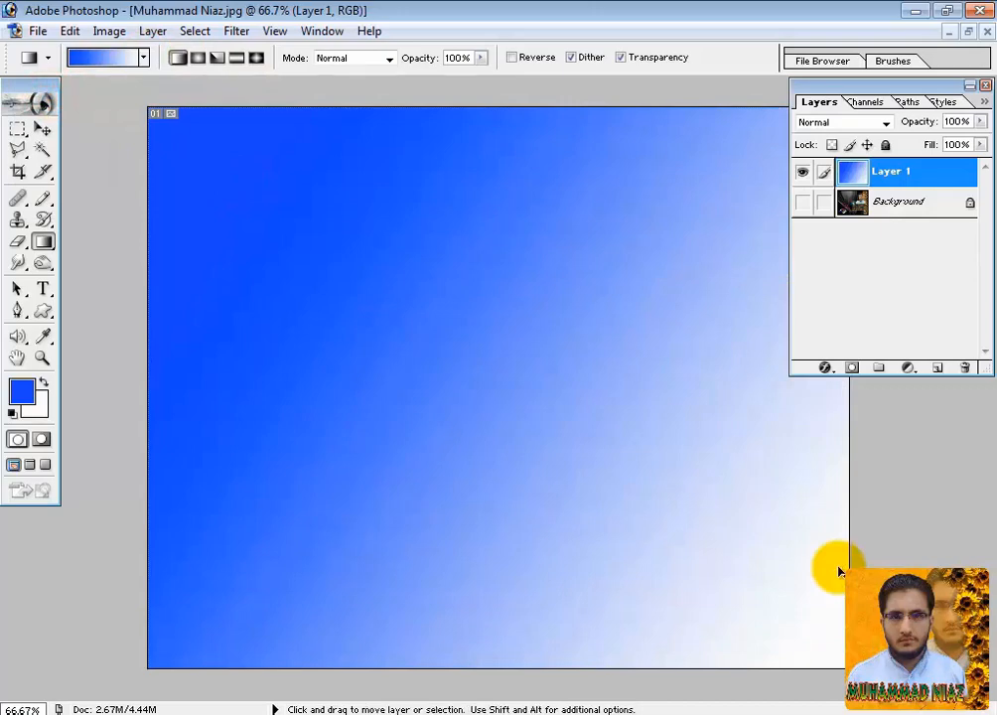
key("ctrl+z")
Fill the whole of Layer 1 with the blue foreground colour using the Paint Bucket Tool.
left_click(40, 241)
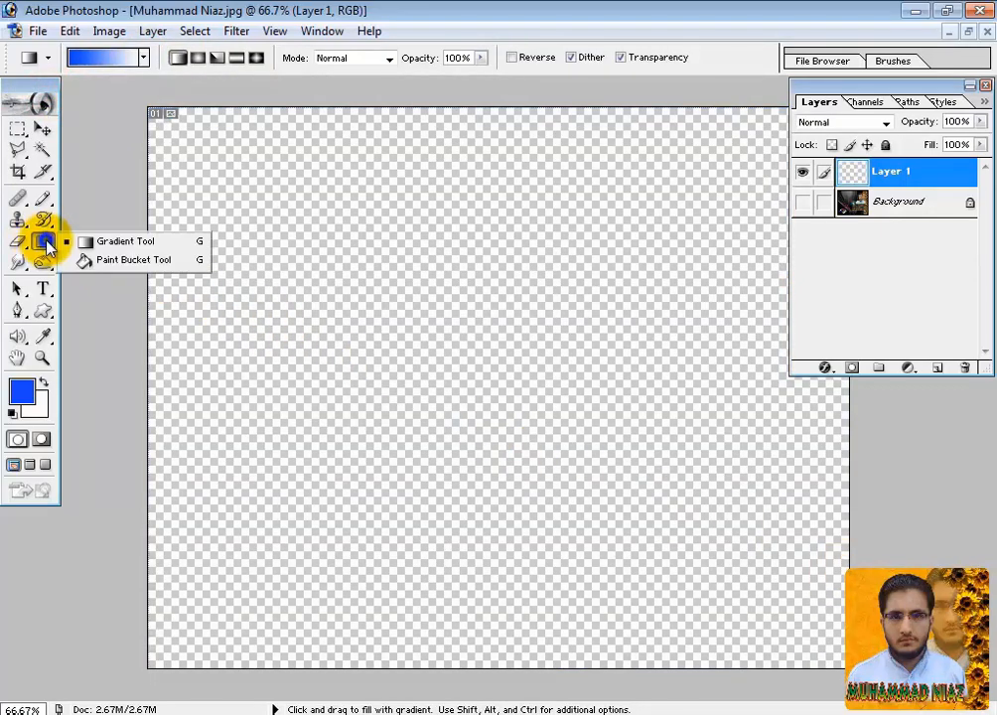
left_click(128, 263)
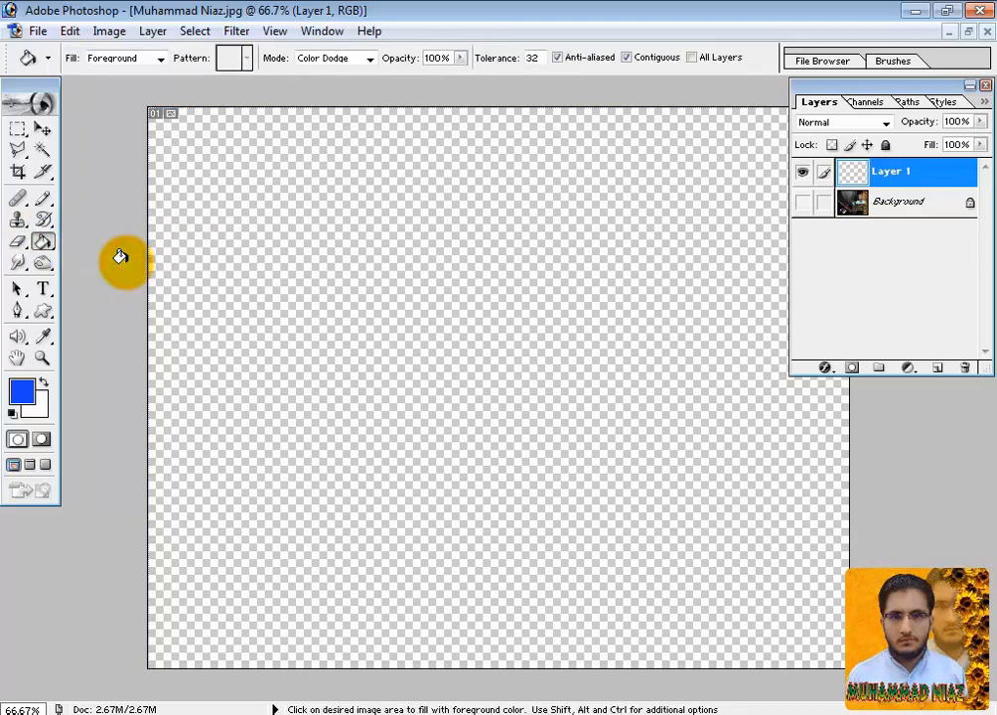
left_click(218, 208)
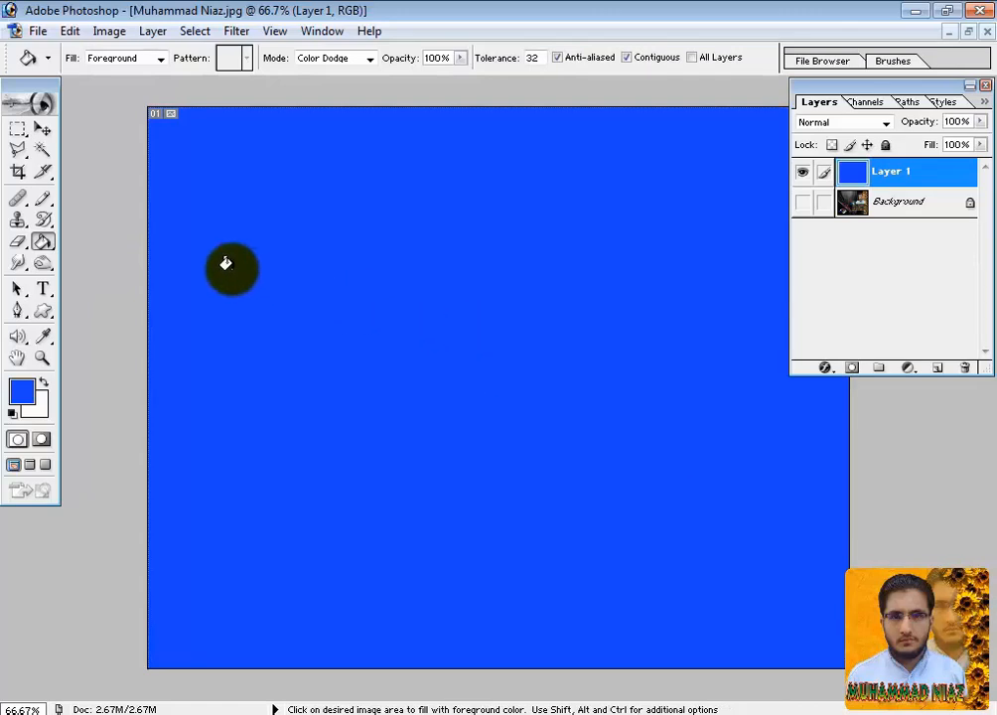
Show the Background layer and erase the upper part of Layer 1's blue fill with a large soft Eraser, leaving the brush size at 150.
left_click(42, 241)
left_click(102, 246)
left_click(17, 242)
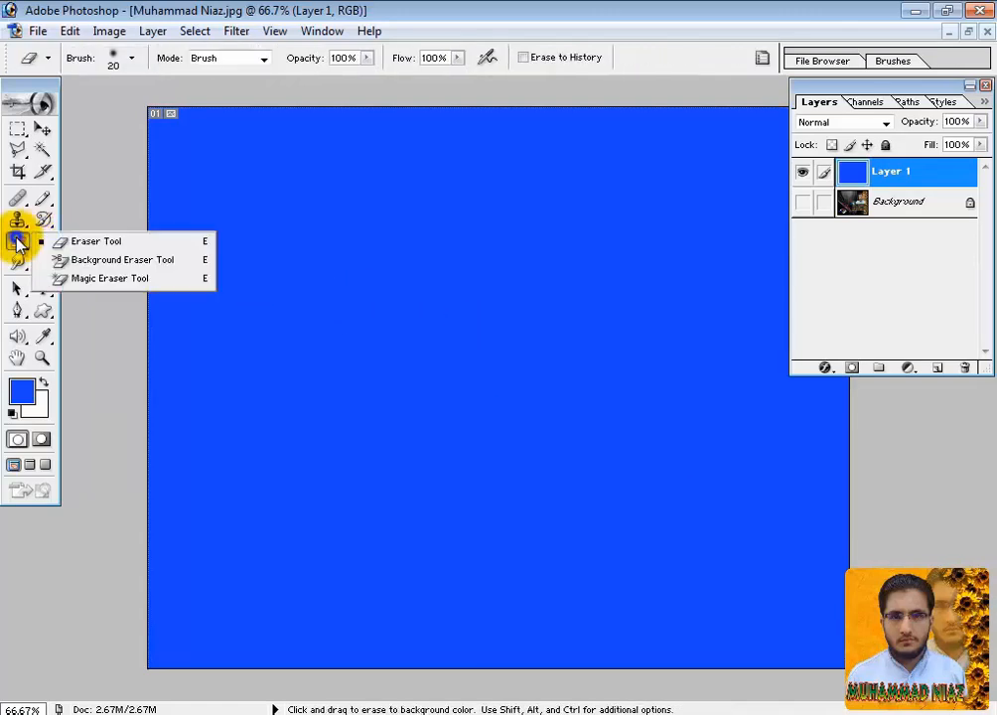
left_click(80, 242)
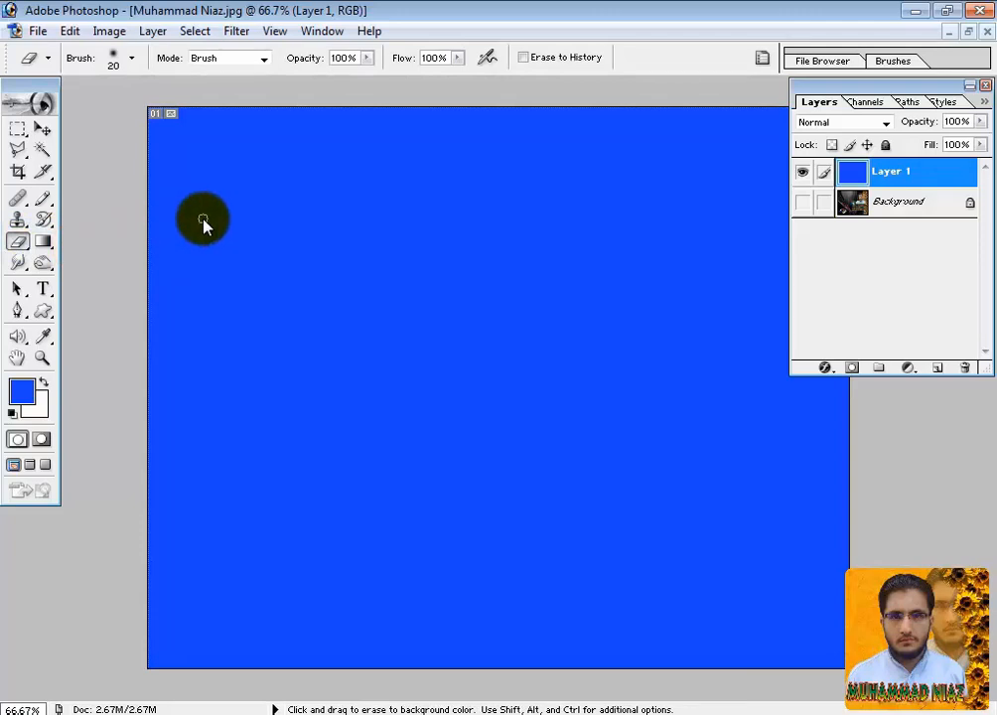
left_click(802, 201)
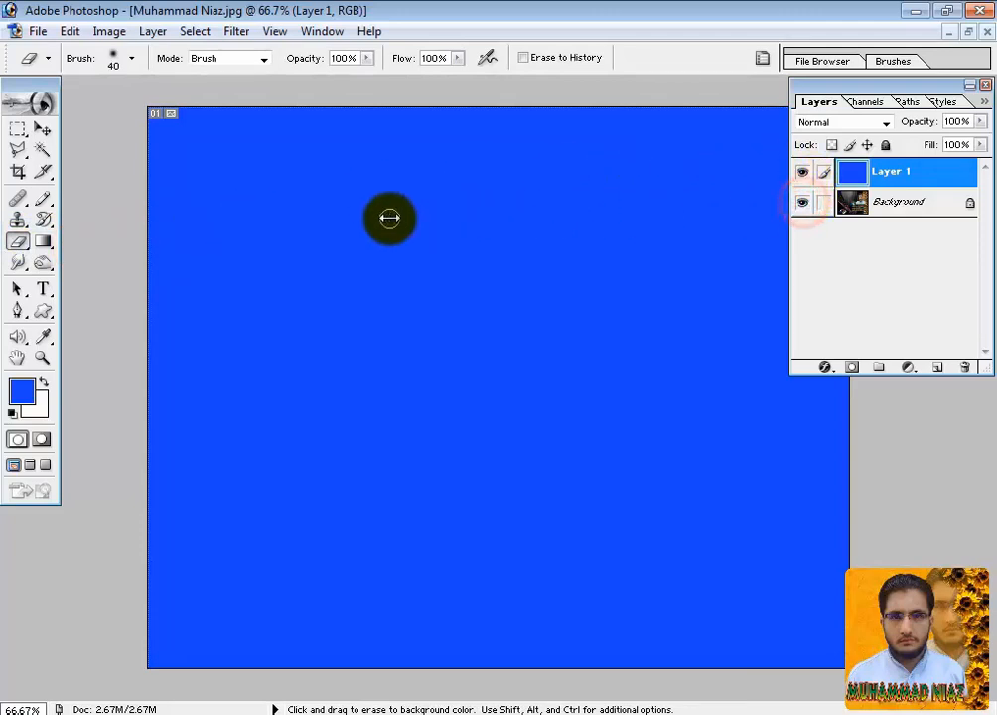
key("bracketright")
key("bracketright")
key("bracketright")
mouse_move(371, 229)
left_mouse_down()
mouse_move(421, 201)
mouse_move(344, 203)
mouse_move(354, 194)
mouse_move(410, 199)
mouse_move(379, 192)
mouse_move(295, 244)
mouse_move(342, 214)
mouse_move(379, 156)
mouse_move(414, 159)
mouse_move(348, 148)
mouse_move(271, 159)
mouse_move(338, 146)
mouse_move(302, 126)
mouse_move(325, 132)
mouse_move(104, 207)
mouse_move(311, 133)
mouse_move(627, 60)
mouse_move(749, 49)
mouse_move(688, 78)
mouse_move(517, 118)
mouse_move(211, 127)
left_mouse_up()
key("bracketright")
key("bracketright")
key("bracketright")
key("bracketright")
key("bracketright")
key("bracketright")
key("bracketright")
key("bracketright")
key("bracketright")
key("bracketright")
key("bracketright")
key("bracketright")
key("bracketright")
key("bracketleft")
key("bracketleft")
key("bracketleft")
key("bracketleft")
key("bracketleft")
key("bracketleft")
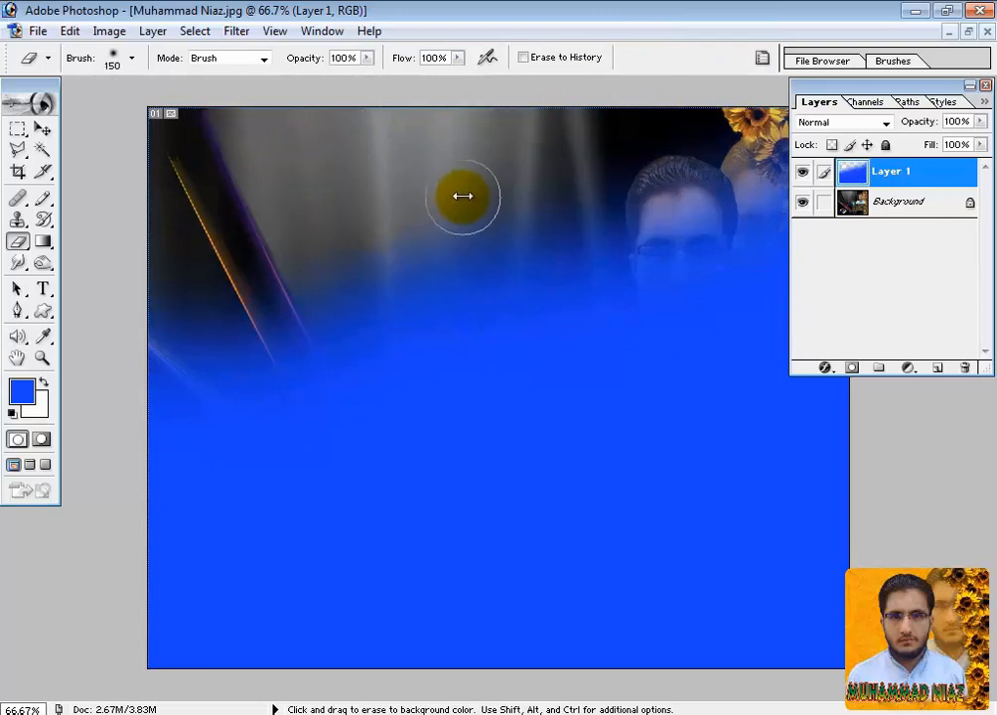
Erase the blurred upper-left edge of Layer 1's blue fill with the Background Eraser Tool at brush size 50.
left_click(18, 241)
left_click(72, 260)
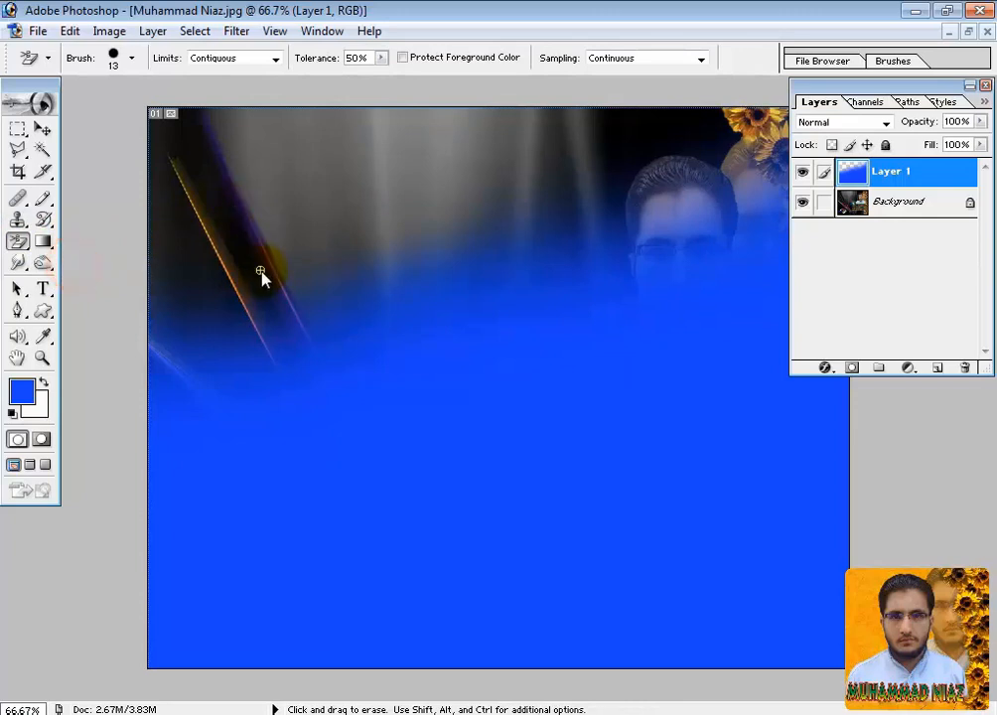
key("bracketright")
key("bracketright")
key("bracketright")
key("bracketright")
mouse_move(260, 328)
left_mouse_down()
mouse_move(261, 359)
mouse_move(201, 362)
mouse_move(273, 333)
mouse_move(300, 292)
mouse_move(210, 317)
mouse_move(113, 309)
mouse_move(267, 277)
mouse_move(235, 325)
left_mouse_up()
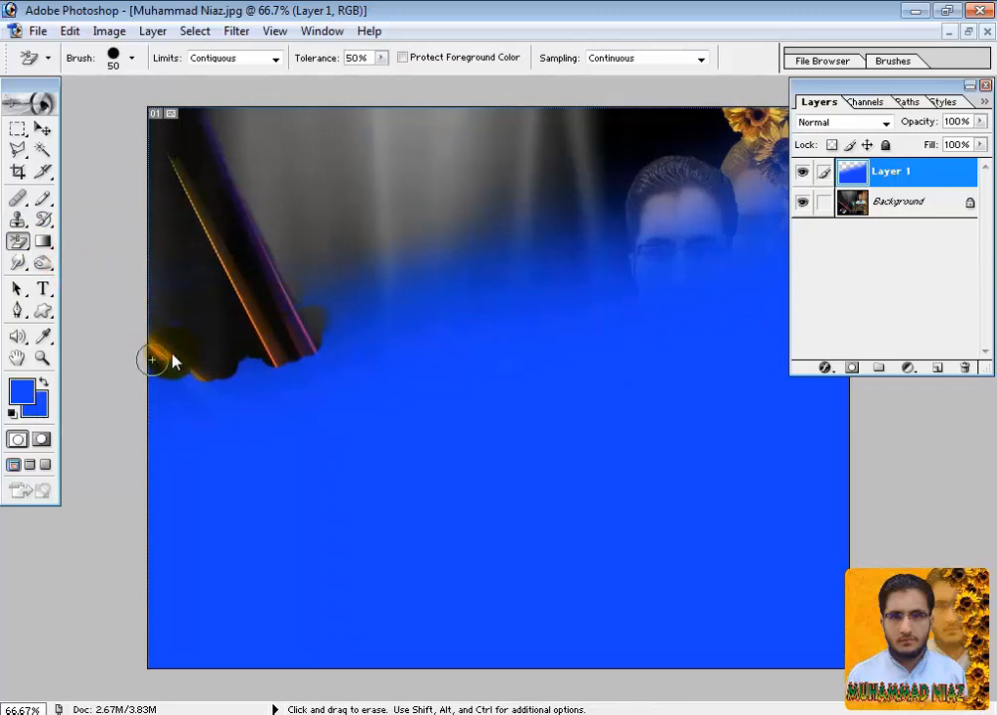
mouse_move(172, 359)
left_mouse_down()
mouse_move(335, 278)
mouse_move(133, 351)
mouse_move(107, 310)
left_mouse_up()
mouse_move(388, 270)
left_mouse_down()
mouse_move(240, 356)
mouse_move(432, 248)
mouse_move(344, 251)
mouse_move(230, 325)
mouse_move(383, 262)
mouse_move(164, 384)
mouse_move(282, 339)
mouse_move(126, 397)
left_mouse_up()
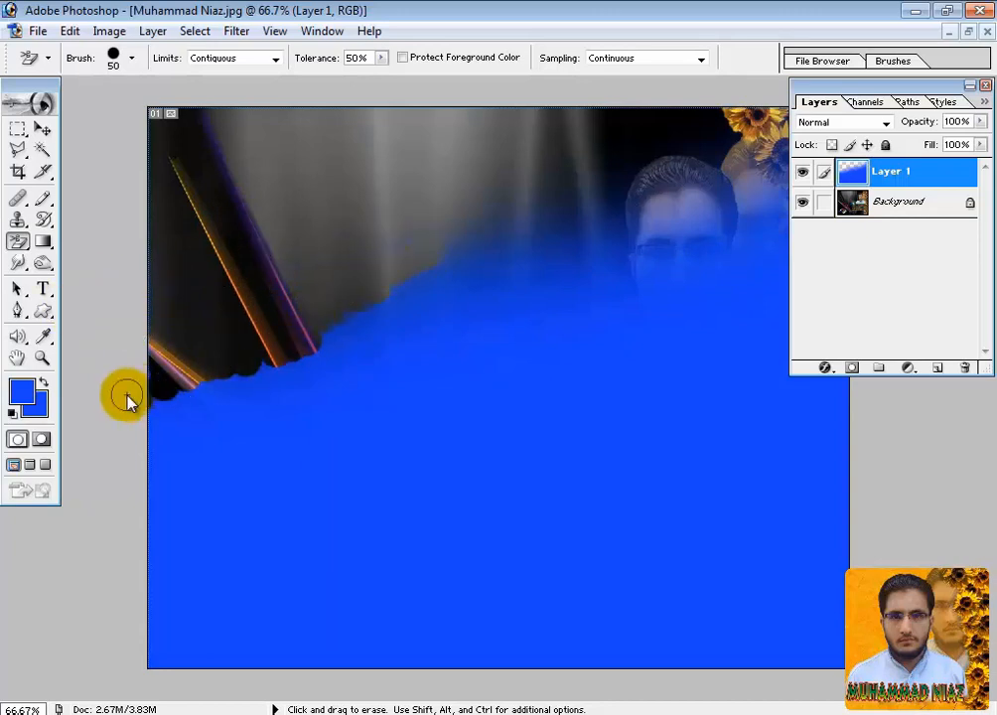
Remove the remaining blue fill from Layer 1 with the Magic Eraser Tool at tolerance 32.
left_click(20, 242)
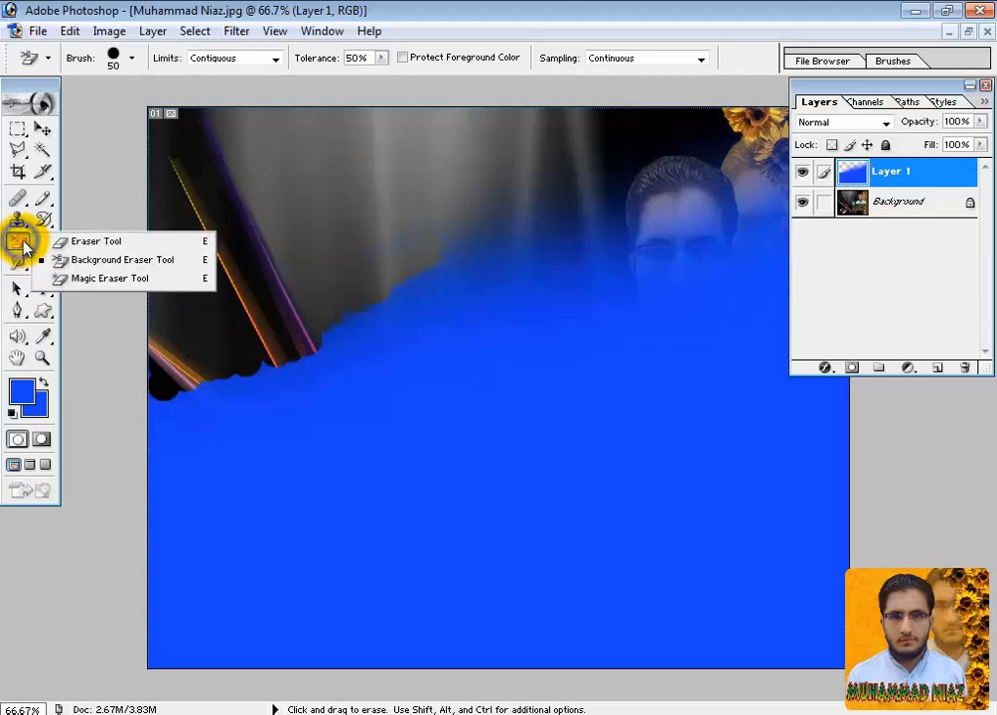
left_click(87, 279)
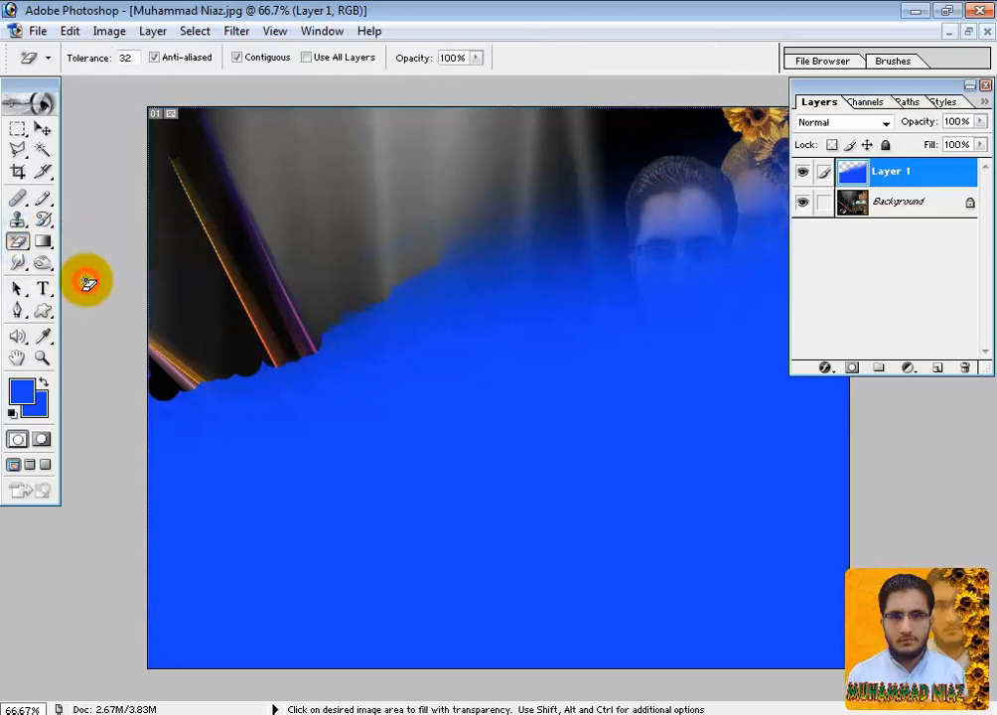
left_click(366, 419)
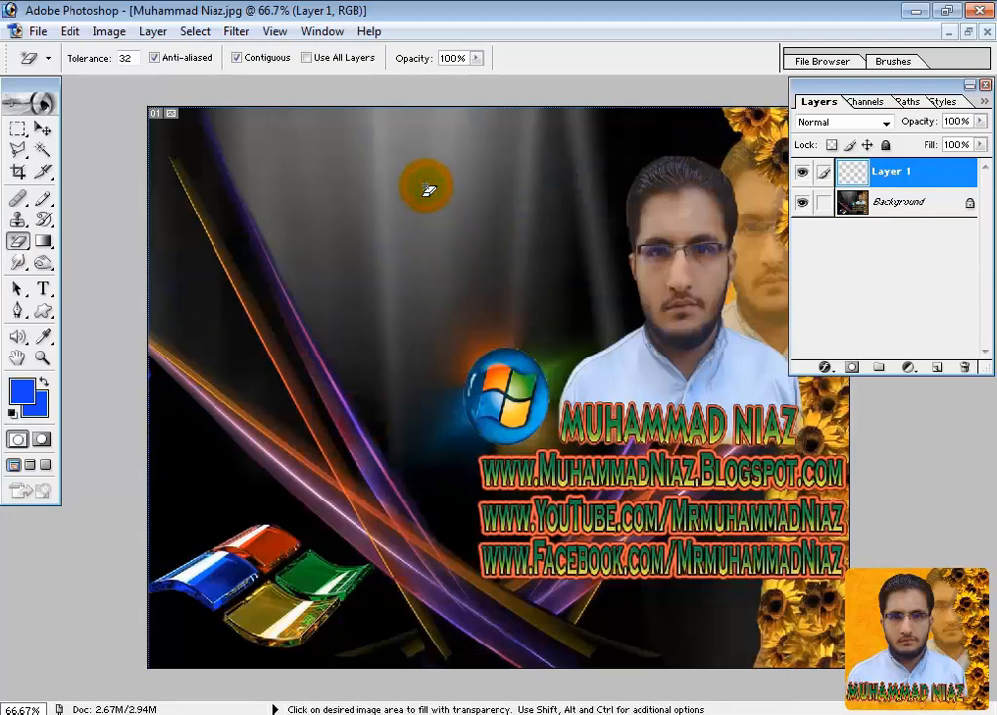
Try the Magic Eraser on the Background layer's grey upper area, black lower areas and leftover streaks, undoing the cut beneath the web addresses.
left_click(849, 203)
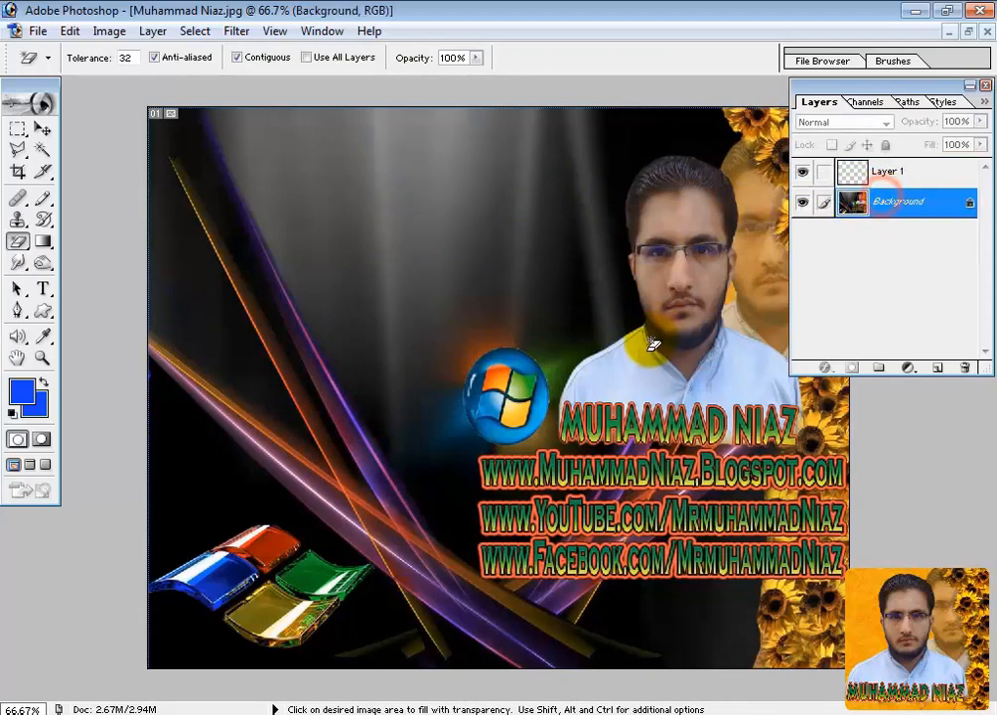
left_click(354, 230)
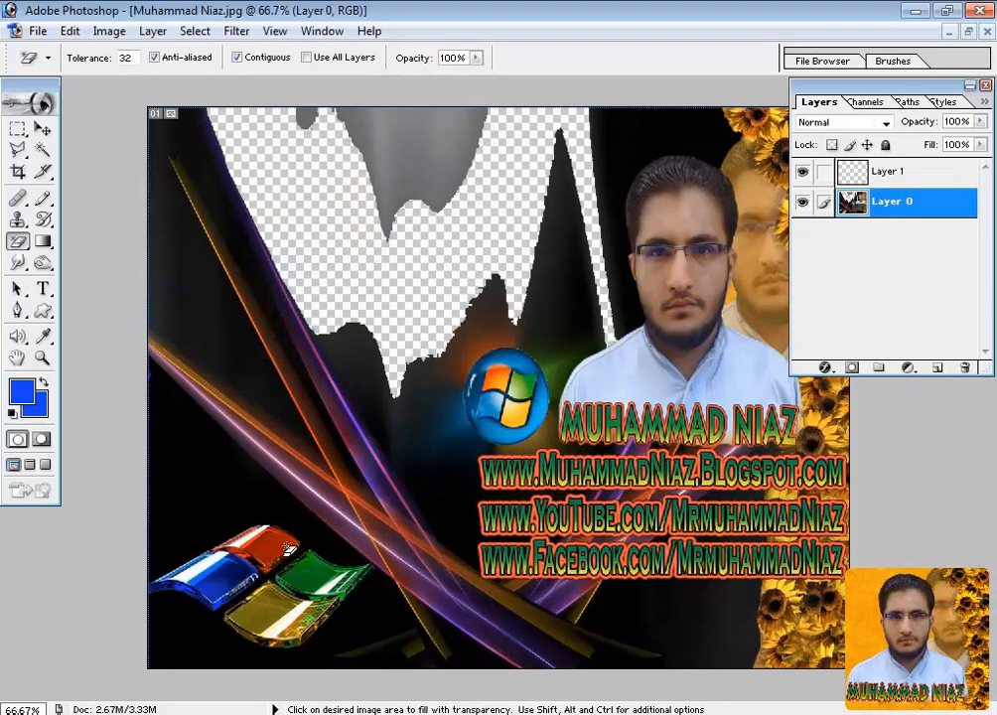
left_click(200, 498)
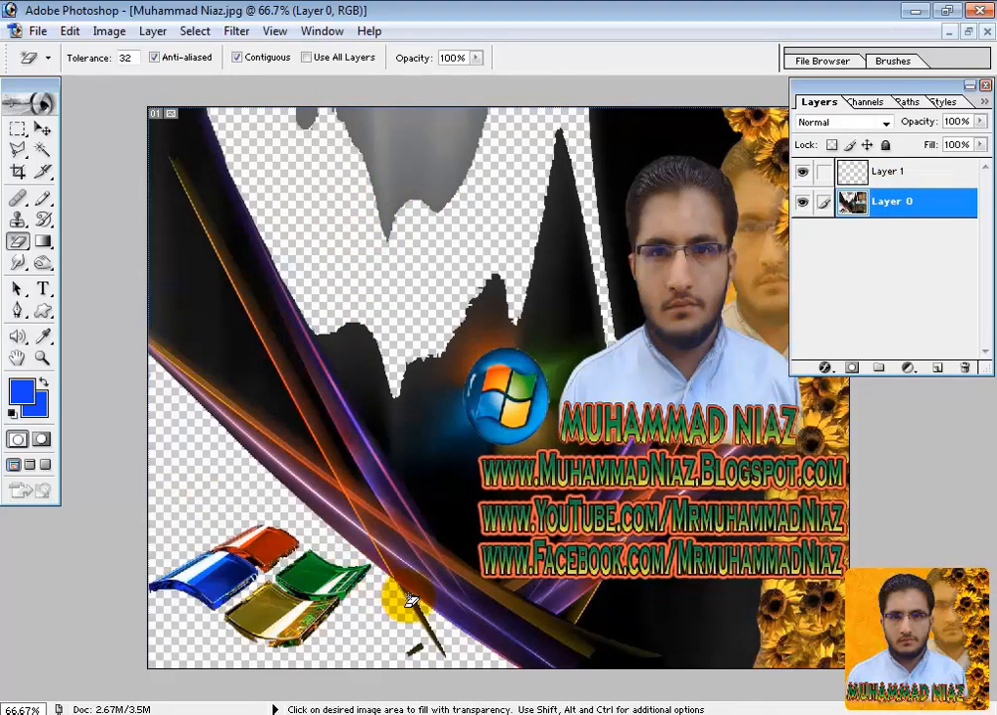
left_click(418, 650)
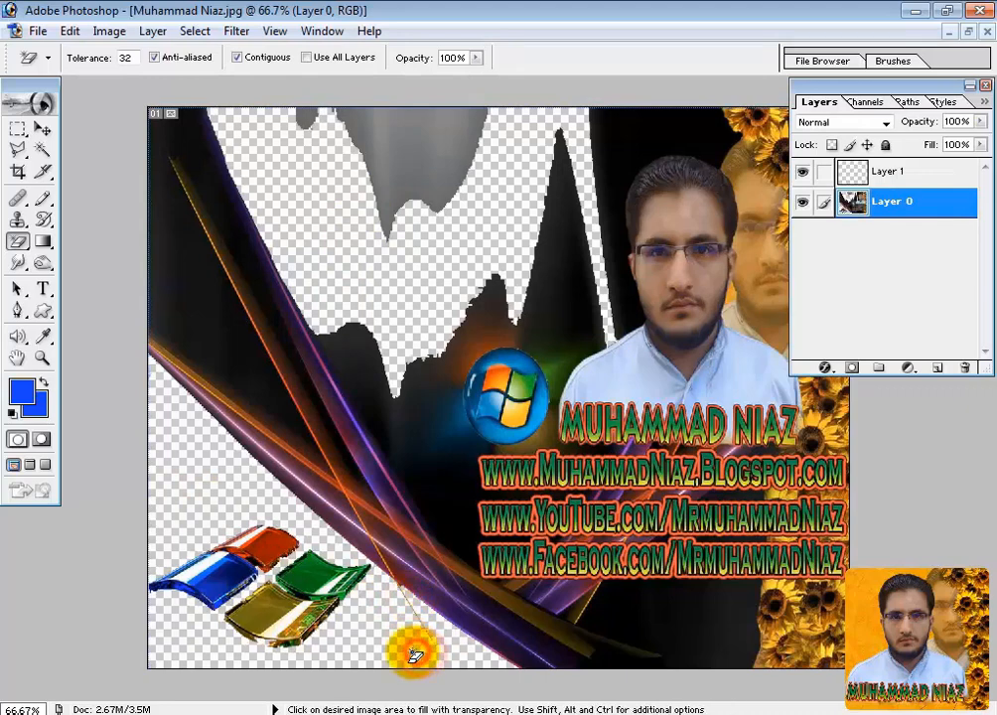
left_click(435, 625)
left_click(424, 625)
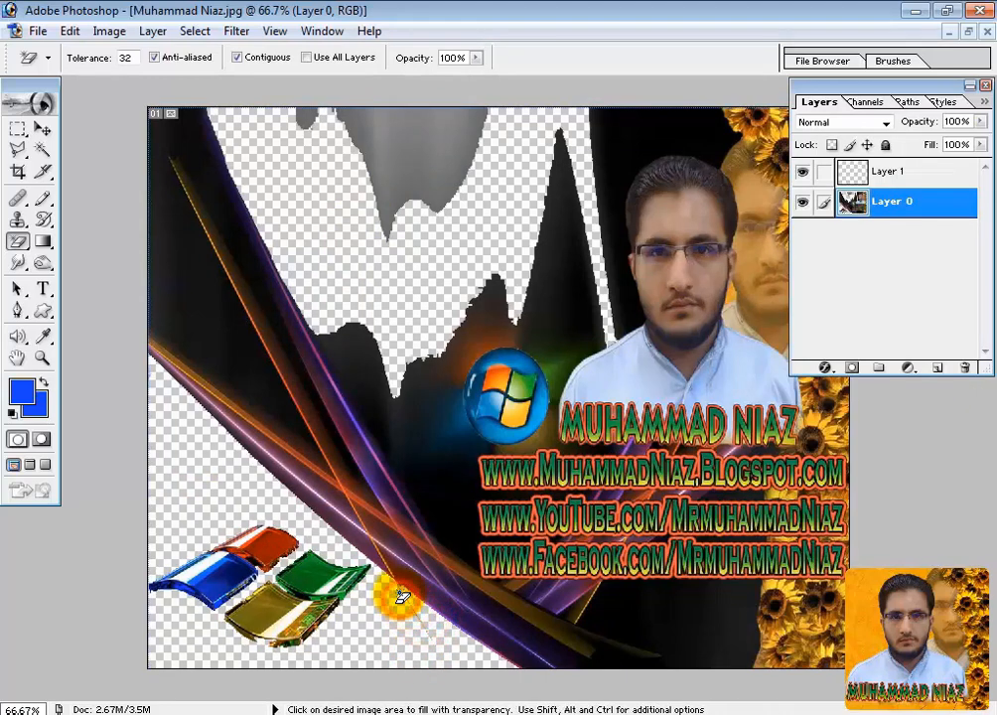
left_click(401, 593)
left_click(665, 593)
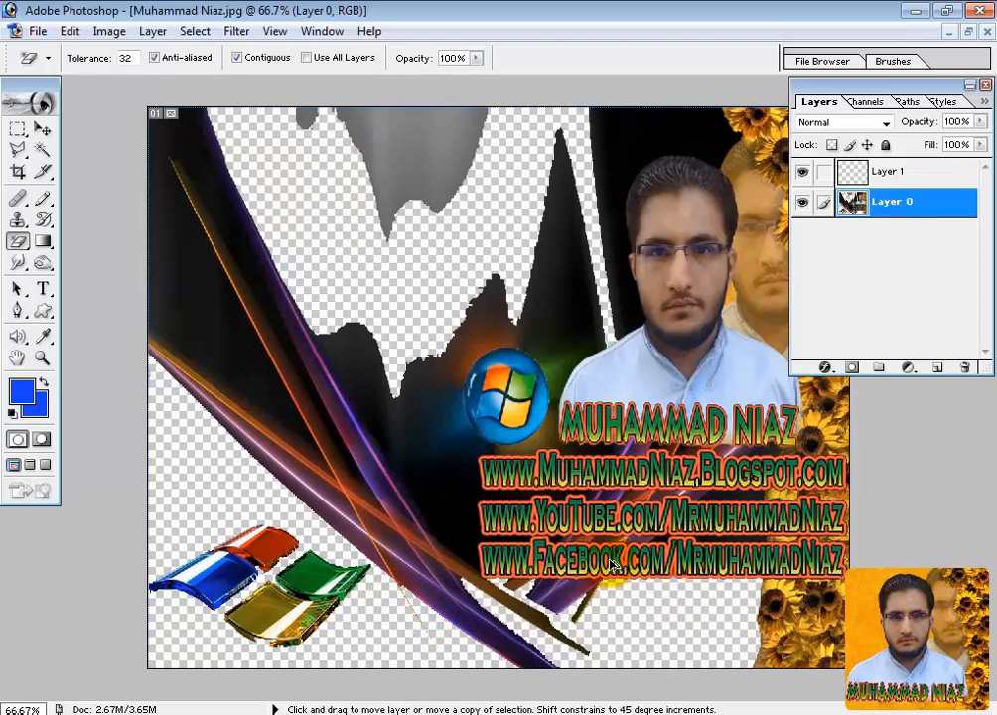
key("ctrl+z")
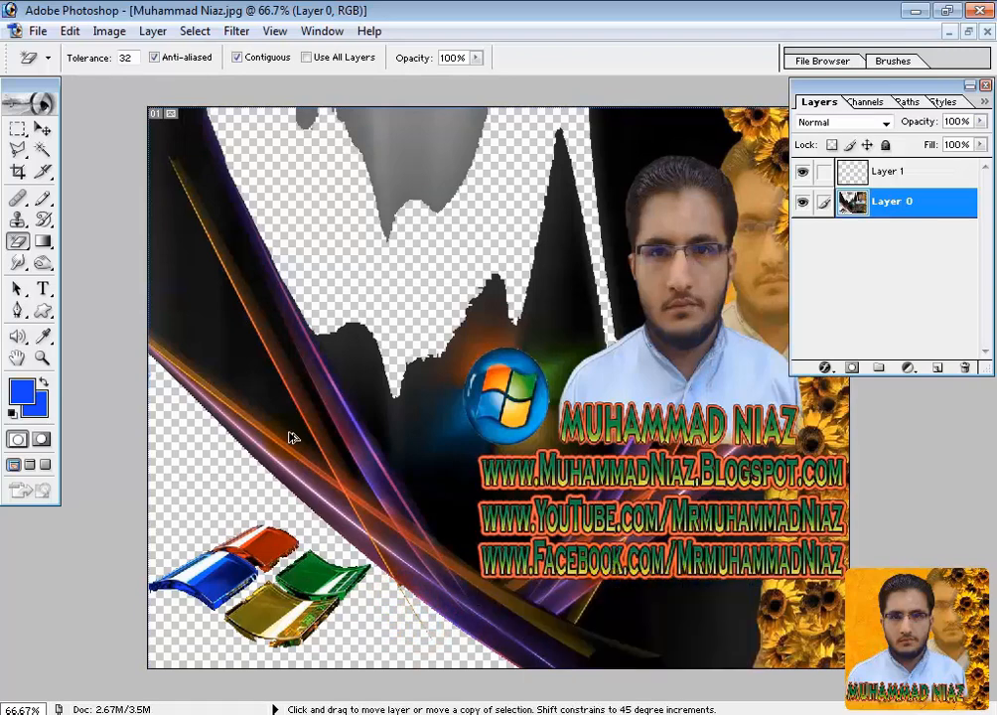
Switch to the Eraser Tool, undo all Magic Eraser cuts on the background image, and delete Layer 1.
left_click(20, 243)
left_click(74, 241)
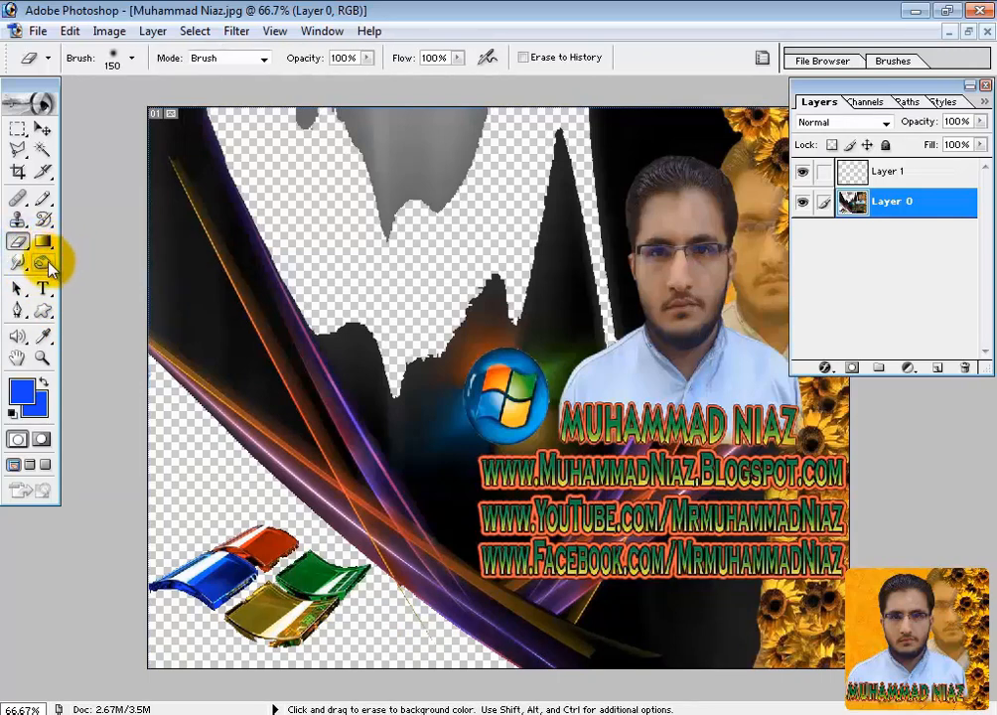
key("ctrl+alt+z")
key("ctrl+alt+z")
key("ctrl+alt+z")
key("ctrl+alt+z")
key("ctrl+alt+z")
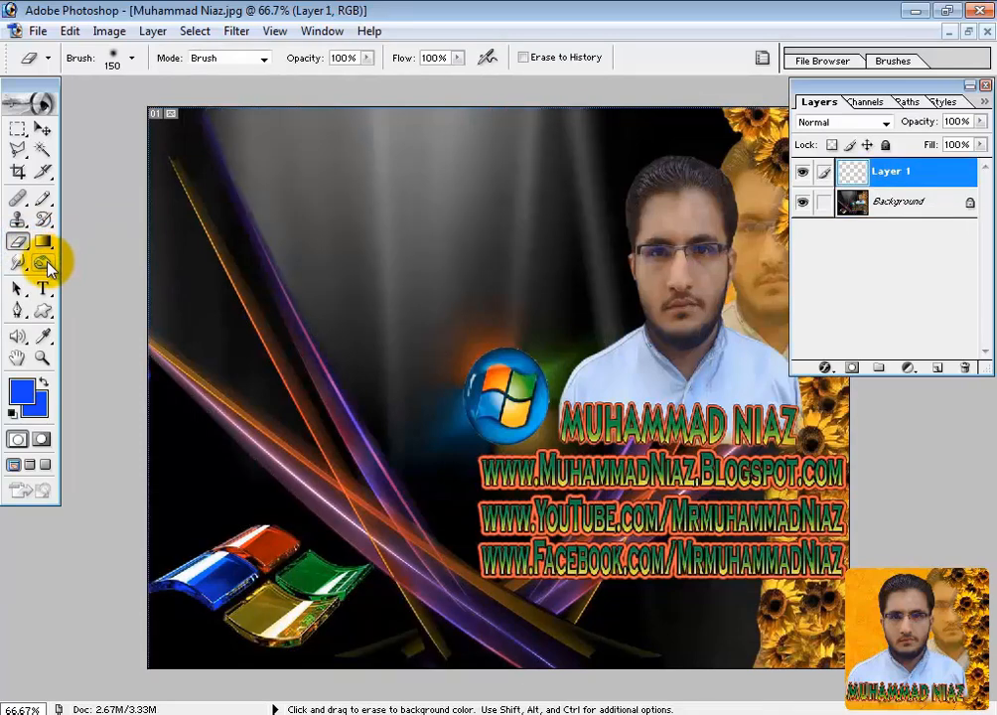
left_click_drag(925, 173, 964, 366)
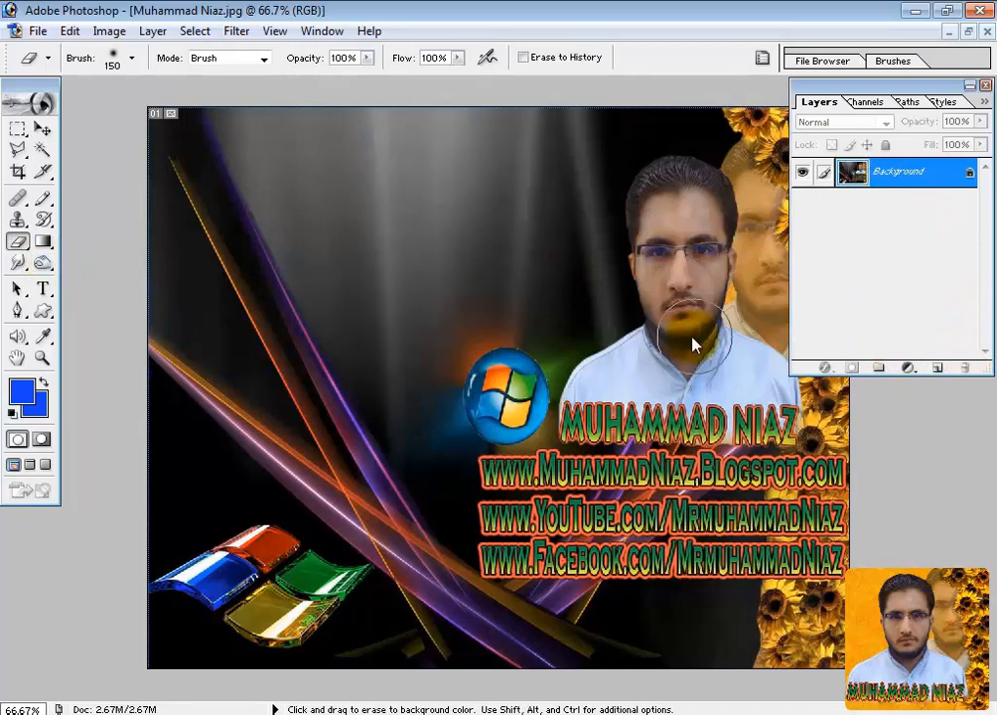
Try lightening the man's face with the Dodge Tool at brush size 100, and undo the strokes.
left_click(43, 261)
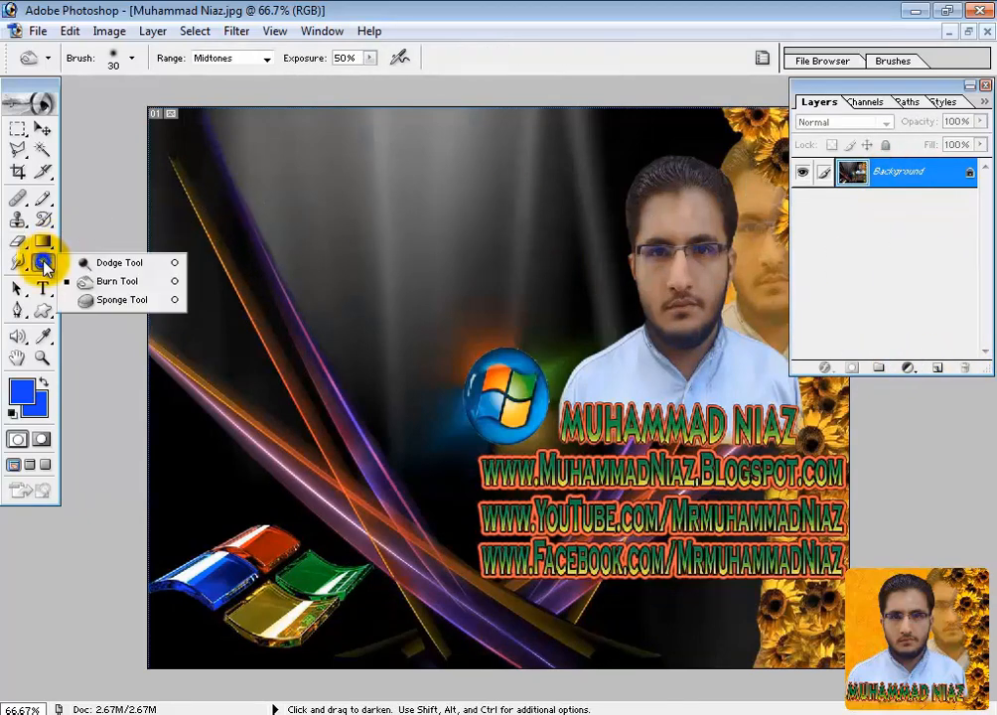
left_click(120, 263)
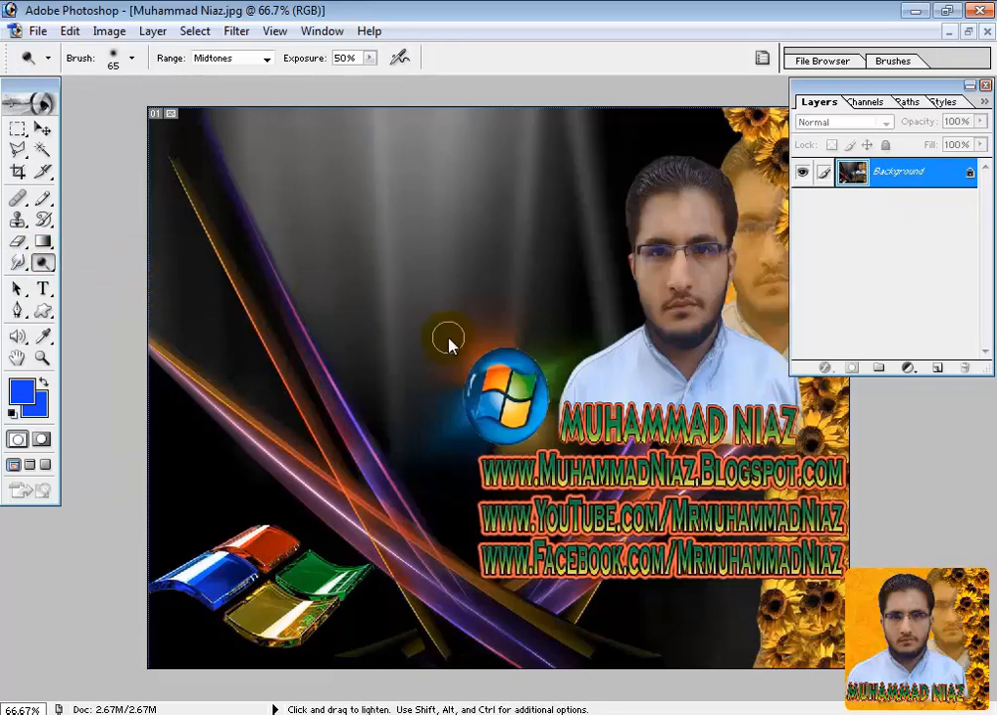
key("bracketright")
key("bracketright")
key("bracketright")
key("bracketright")
left_click_drag(679, 267, 686, 309)
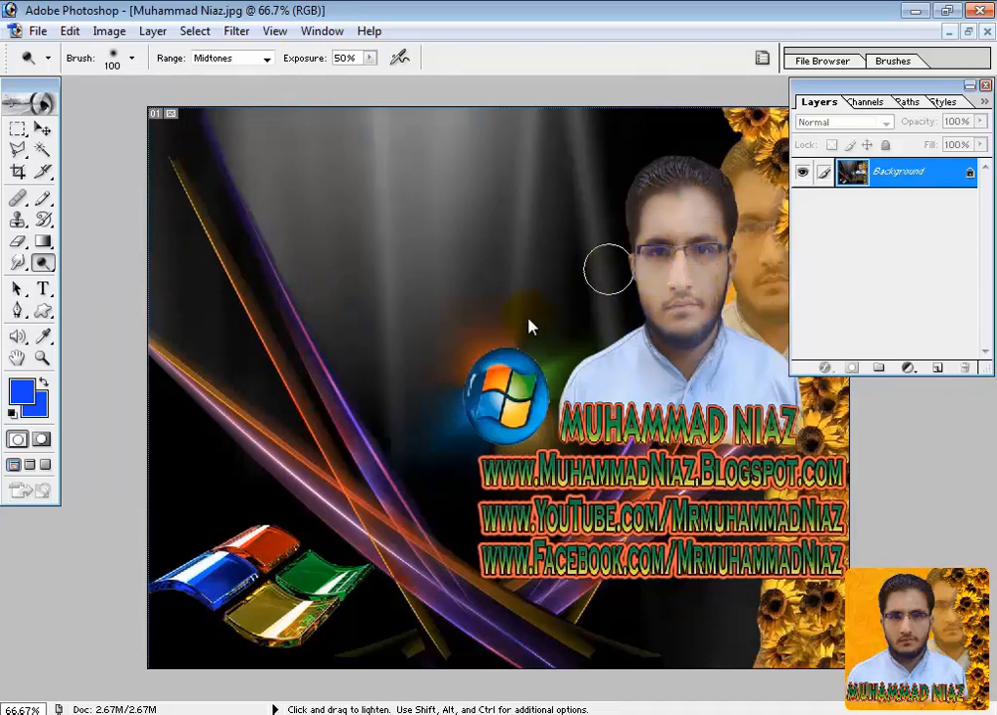
key("ctrl+alt+z")
key("ctrl+alt+z")
key("ctrl+alt+z")
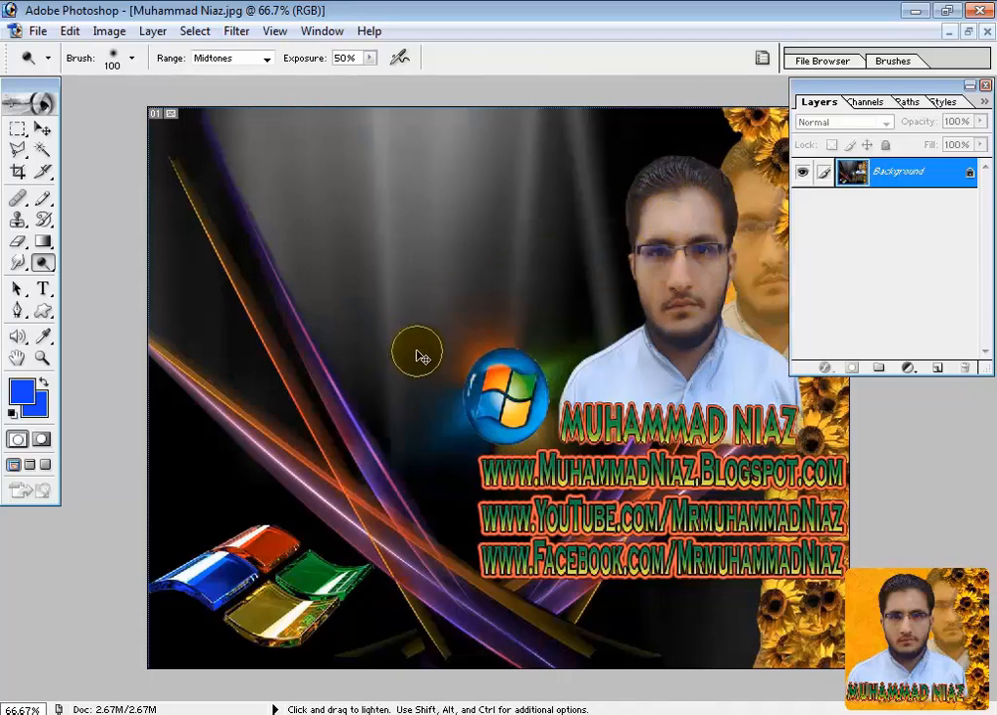
Try lightening the cheeks of the man's face with the Dodge Tool at brush size 70.
key("bracketleft")
key("bracketleft")
key("bracketleft")
mouse_move(707, 289)
left_mouse_down()
mouse_move(715, 275)
mouse_move(709, 292)
mouse_move(659, 282)
left_mouse_up()
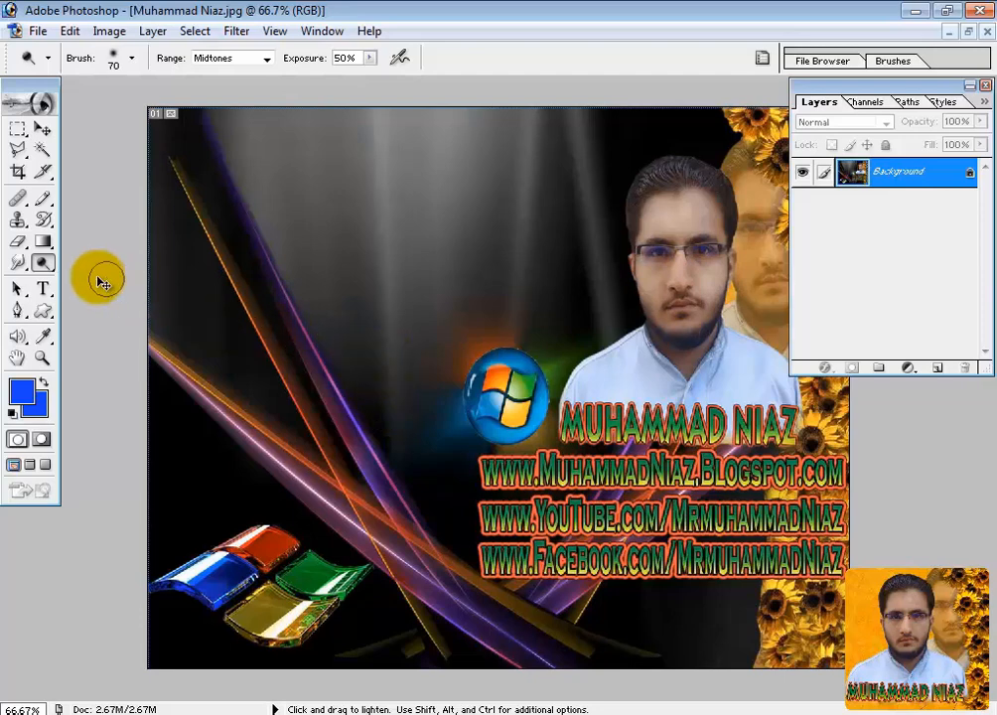
Switch to the Burn Tool at brush size 80, and desaturate the man's face with the Sponge Tool at 50% flow.
mouse_move(41, 262)
left_mouse_down()
mouse_move(90, 262)
mouse_move(96, 284)
left_mouse_up()
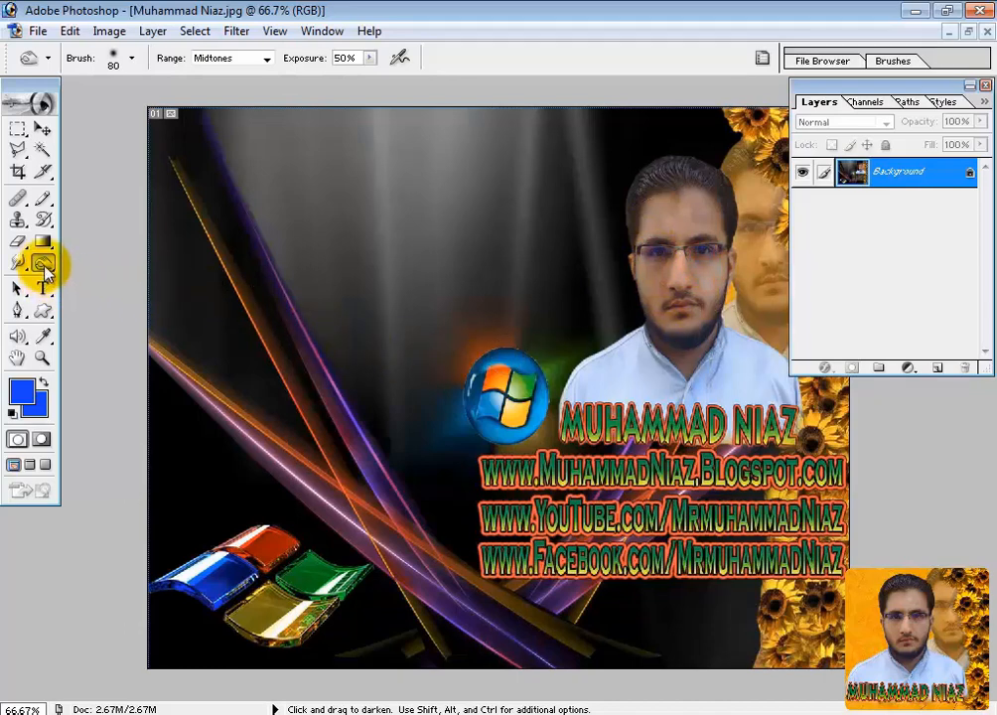
left_click_drag(45, 270, 117, 300)
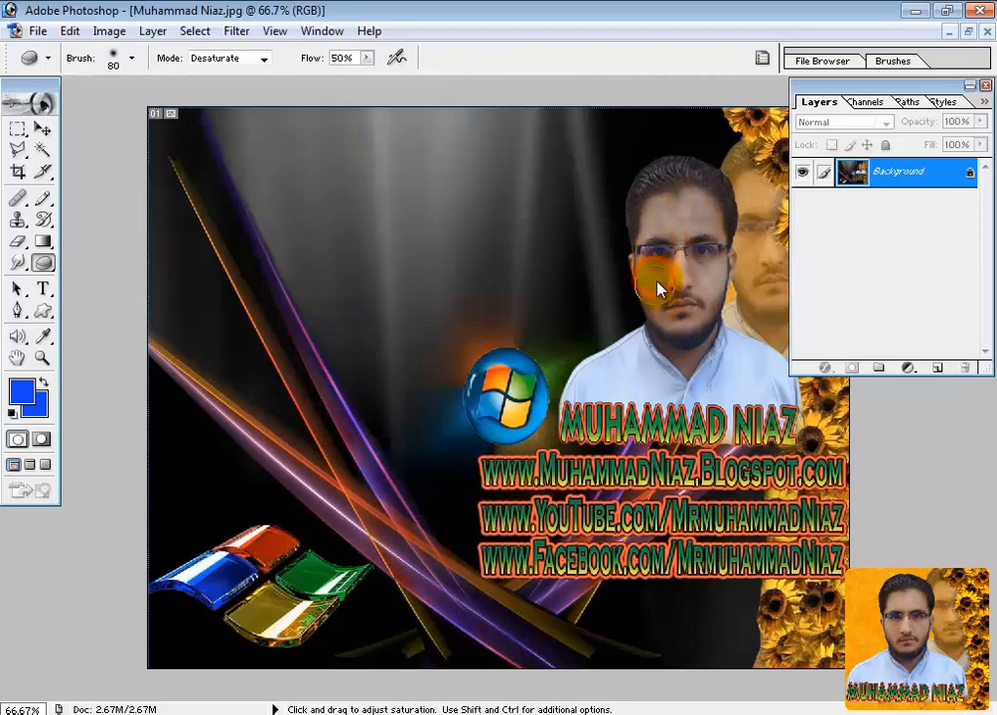
Blur the man's forehead and the area from his shirt to the Windows logo with the Blur Tool at brush size 50.
left_click(43, 263)
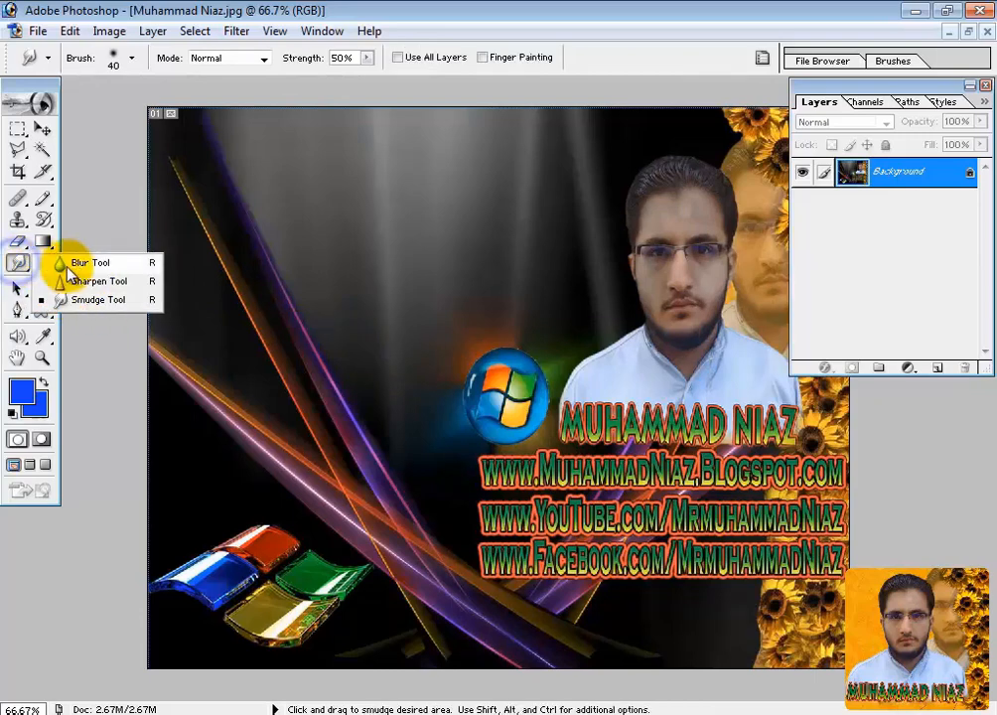
left_click(84, 264)
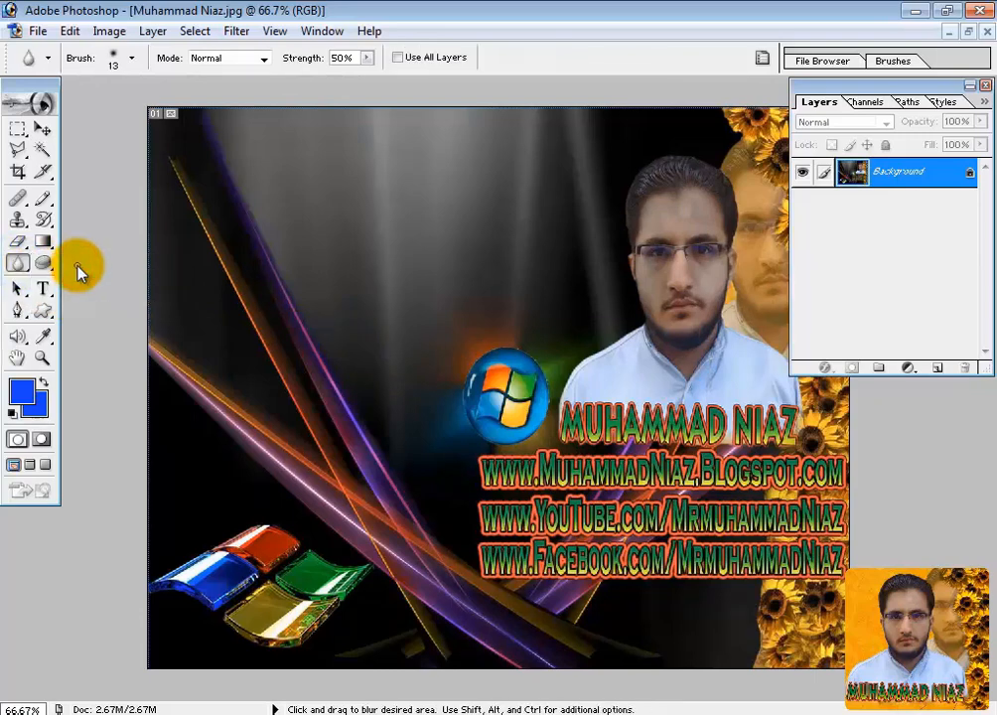
key("ctrl")
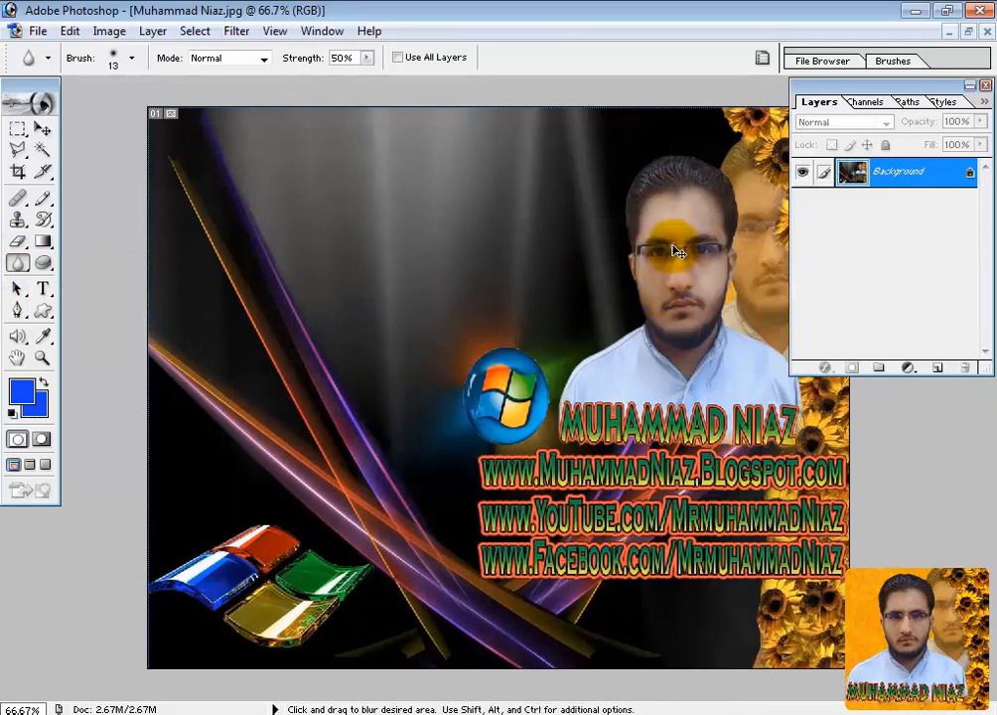
key("bracketright")
key("bracketright")
key("bracketright")
left_click_drag(656, 219, 693, 214)
mouse_move(633, 363)
left_mouse_down()
mouse_move(598, 383)
mouse_move(514, 376)
left_mouse_up()
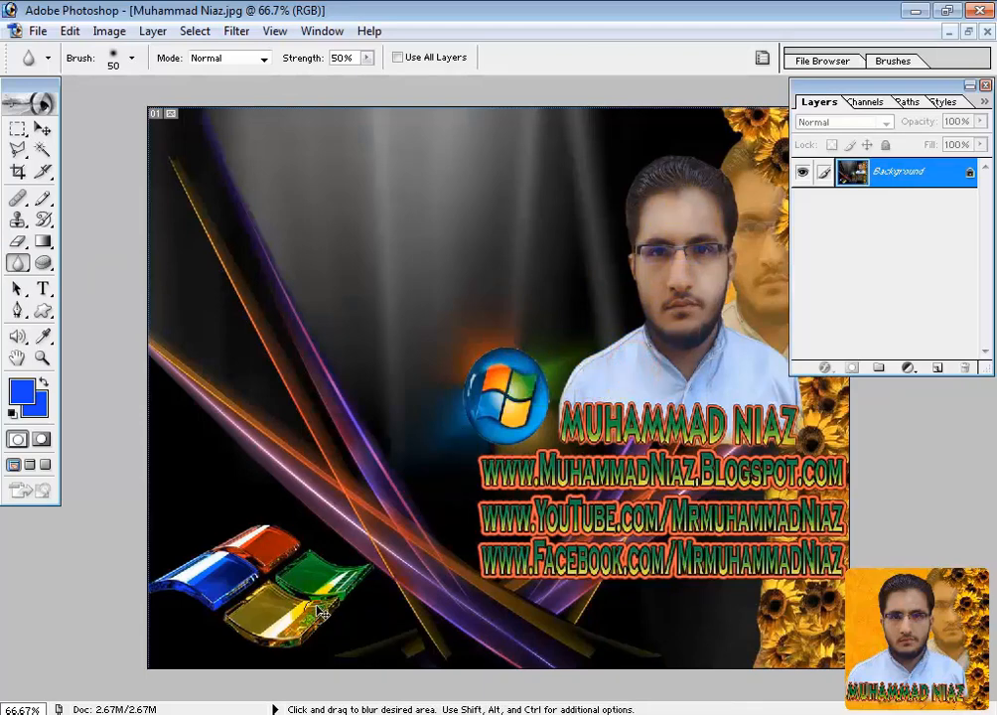
Blur the sunflowers below the web addresses, enlarging the Blur Tool's brush to size 80.
mouse_move(779, 600)
left_mouse_down()
mouse_move(781, 641)
mouse_move(767, 602)
mouse_move(800, 589)
mouse_move(770, 609)
mouse_move(777, 585)
mouse_move(784, 640)
mouse_move(778, 608)
mouse_move(776, 645)
mouse_move(788, 588)
mouse_move(763, 633)
mouse_move(789, 585)
mouse_move(757, 620)
left_mouse_up()
key("bracketright")
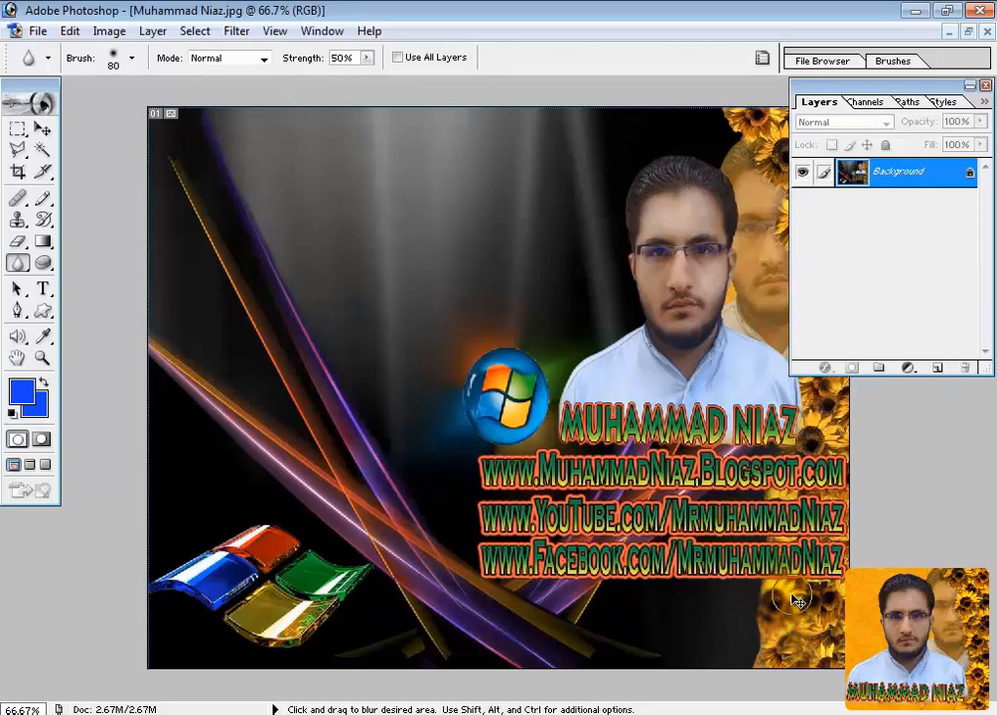
left_click_drag(775, 597, 773, 620)
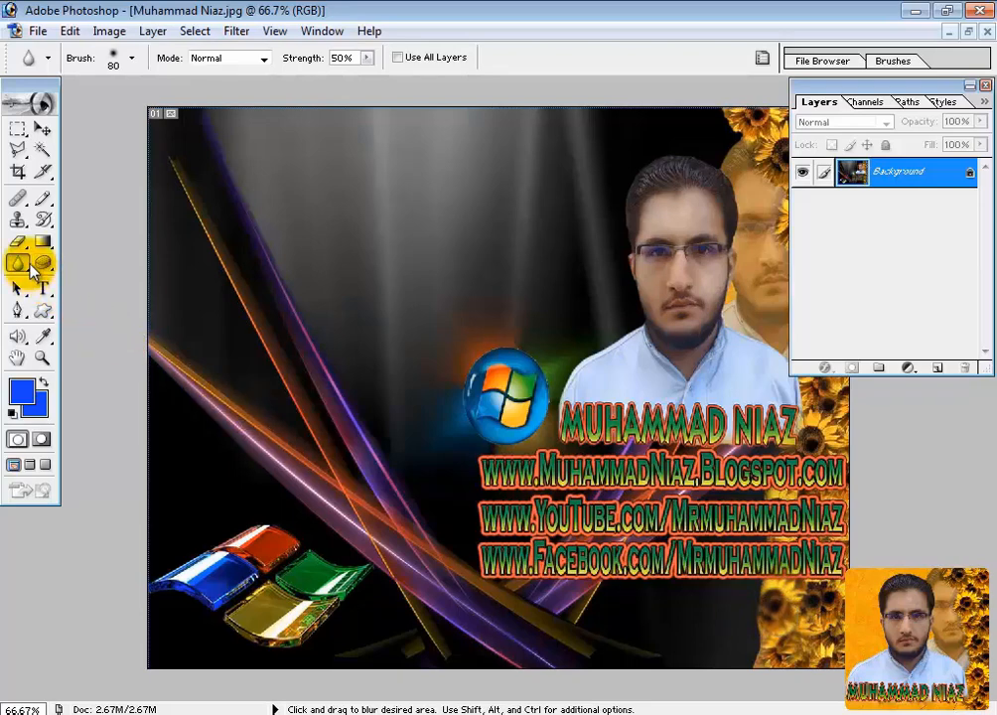
Sharpen the round Windows logo with the Sharpen Tool at brush size 150.
mouse_move(35, 270)
left_mouse_down()
mouse_move(28, 261)
mouse_move(60, 280)
left_mouse_up()
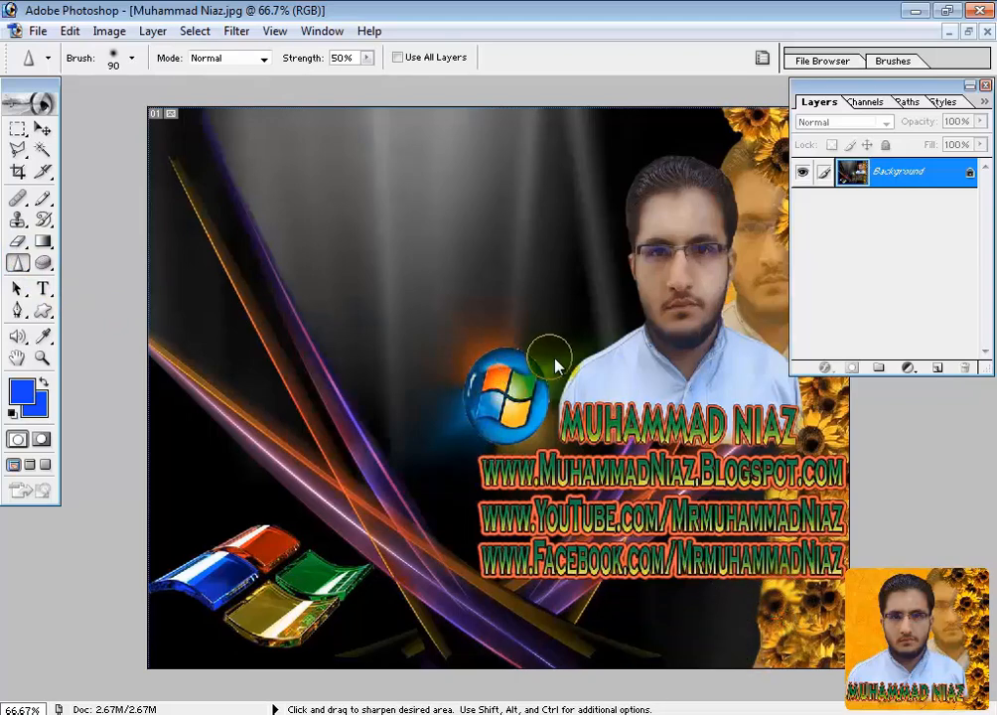
key("bracketright")
key("bracketright")
key("bracketright")
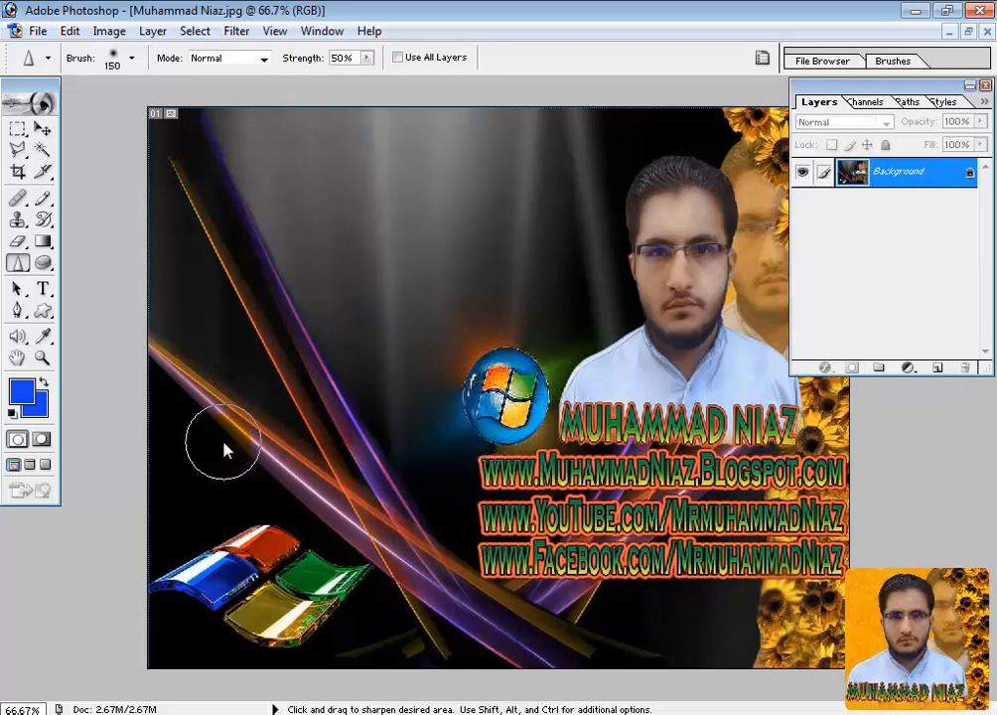
Smudge the yellow streak's lower end and the orange and purple streaks with the Smudge Tool at brush size 40.
left_click(28, 270)
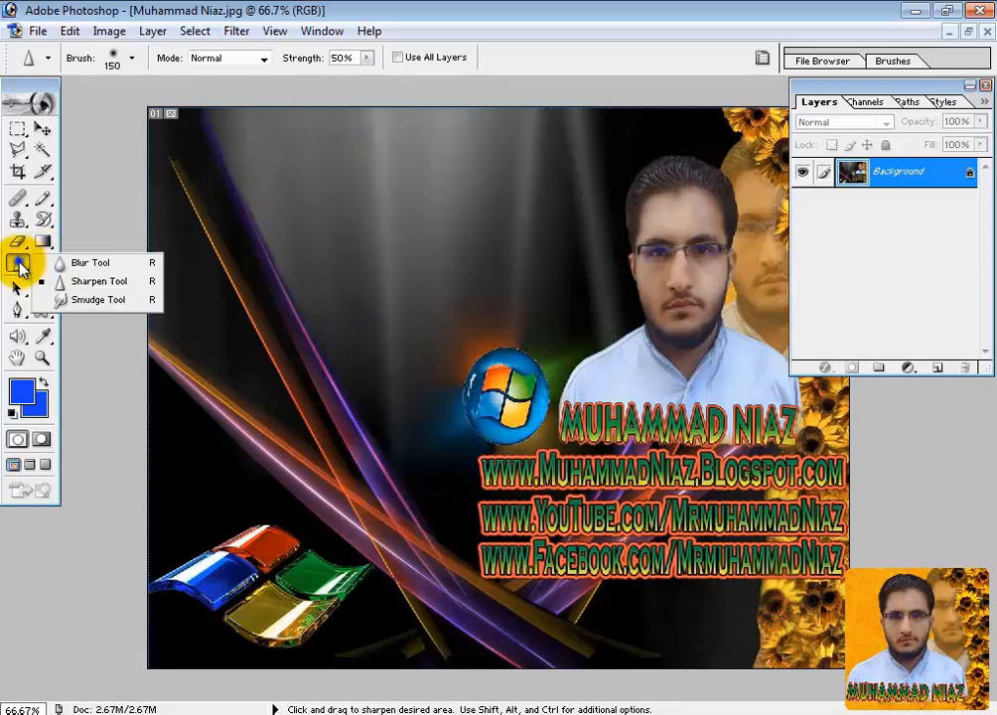
left_click(71, 300)
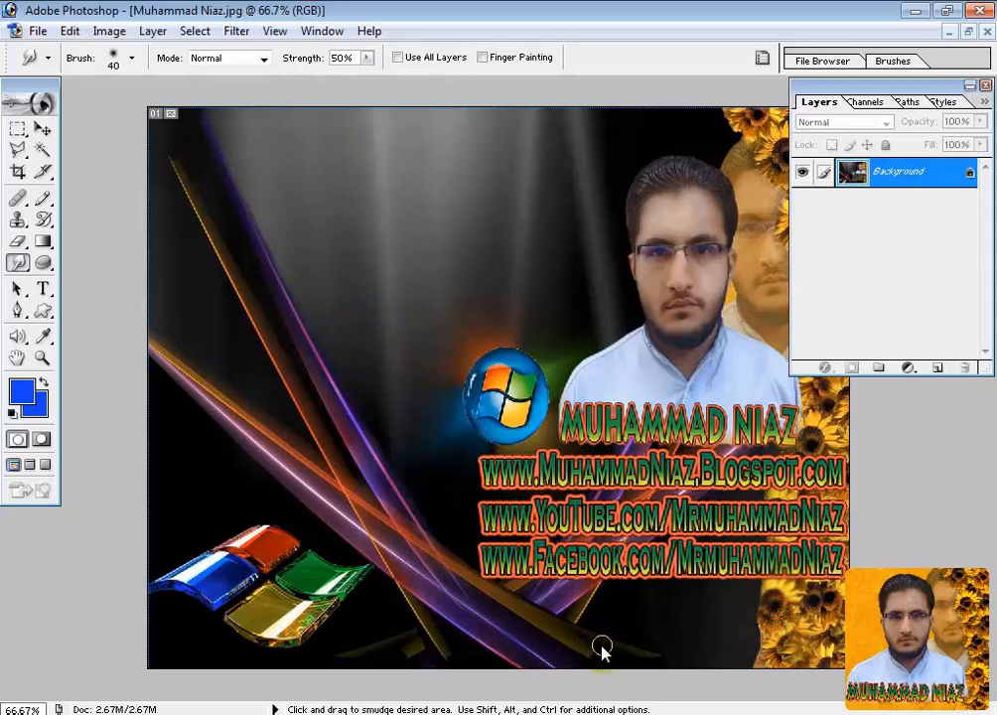
mouse_move(583, 648)
left_mouse_down()
mouse_move(657, 674)
mouse_move(632, 651)
mouse_move(723, 626)
left_mouse_up()
mouse_move(606, 649)
left_mouse_down()
mouse_move(632, 664)
mouse_move(672, 650)
left_mouse_up()
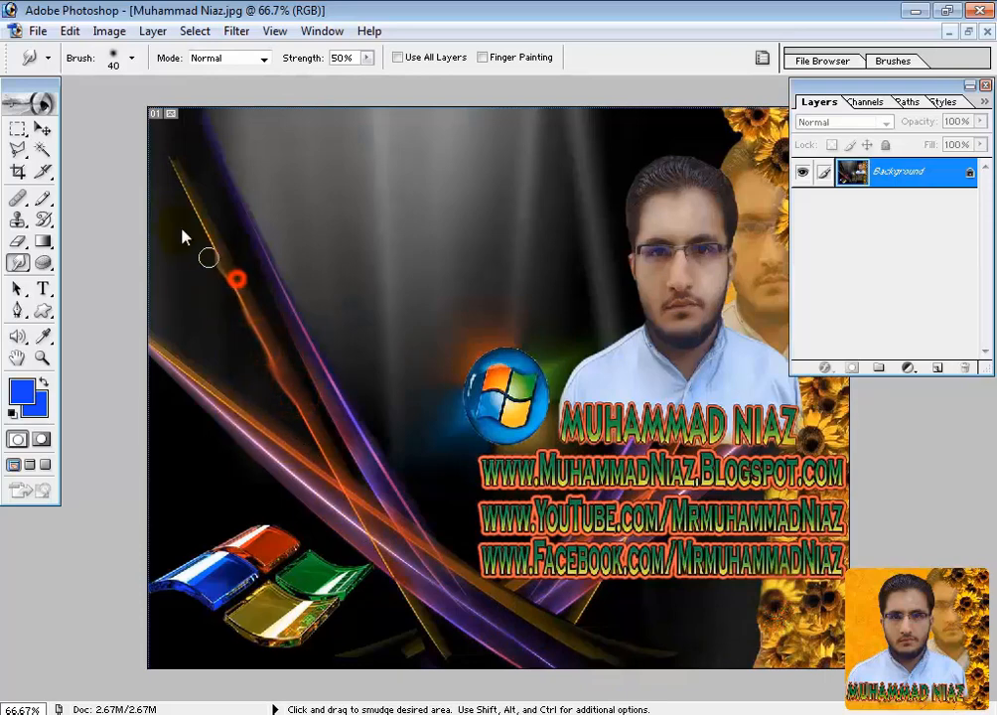
left_click_drag(172, 172, 150, 146)
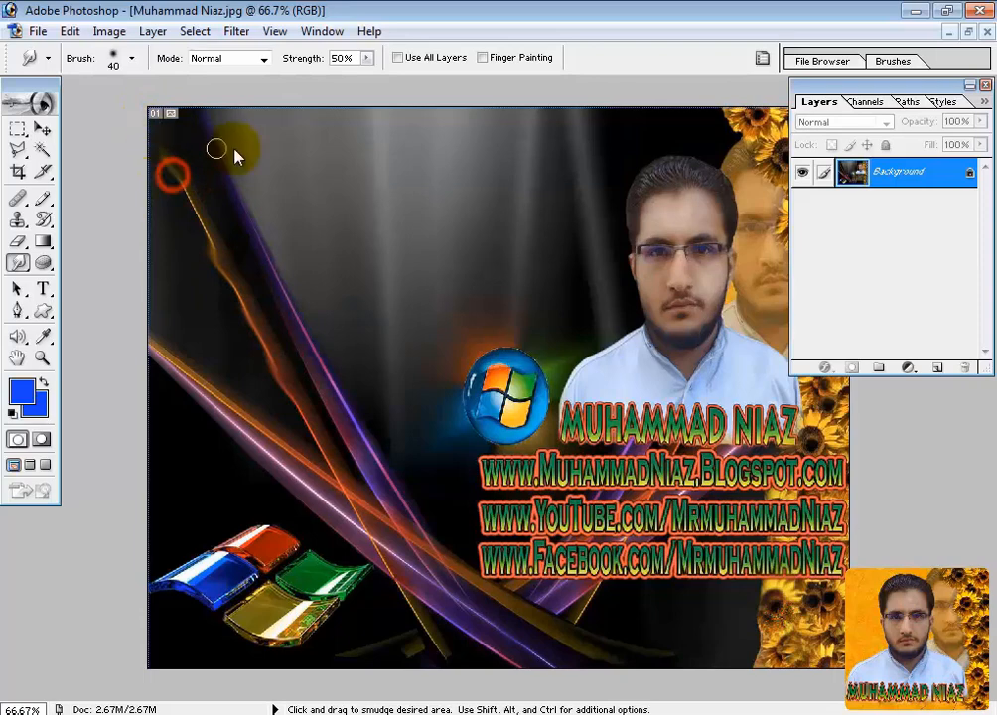
left_click_drag(221, 149, 243, 81)
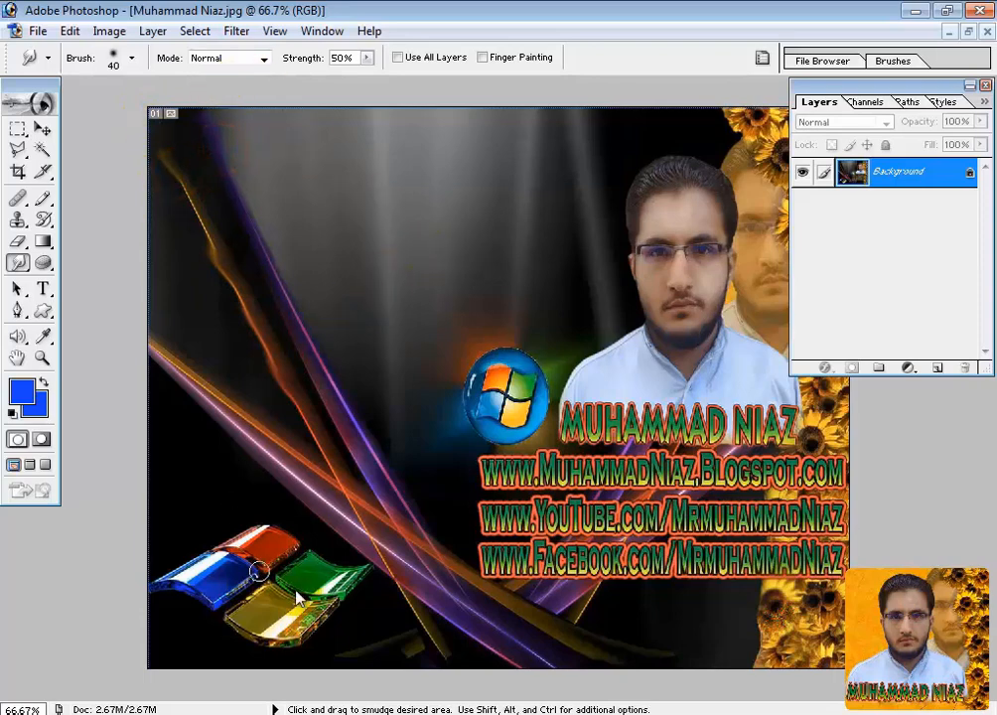
Smudge the dark streak near the glass flag and the round logo's upper edge at brush size 60, and return to the Blur Tool.
mouse_move(296, 594)
left_mouse_down()
mouse_move(335, 605)
mouse_move(337, 650)
mouse_move(355, 652)
mouse_move(358, 626)
mouse_move(351, 655)
mouse_move(405, 671)
mouse_move(349, 661)
left_mouse_up()
left_click_drag(409, 638, 266, 684)
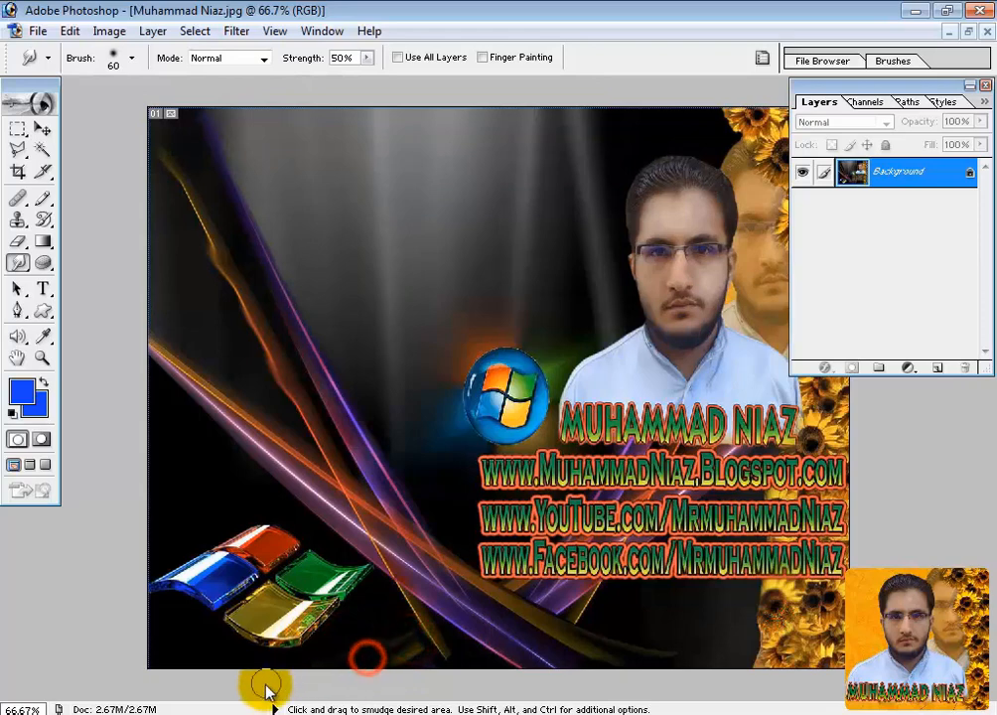
left_click_drag(524, 371, 560, 309)
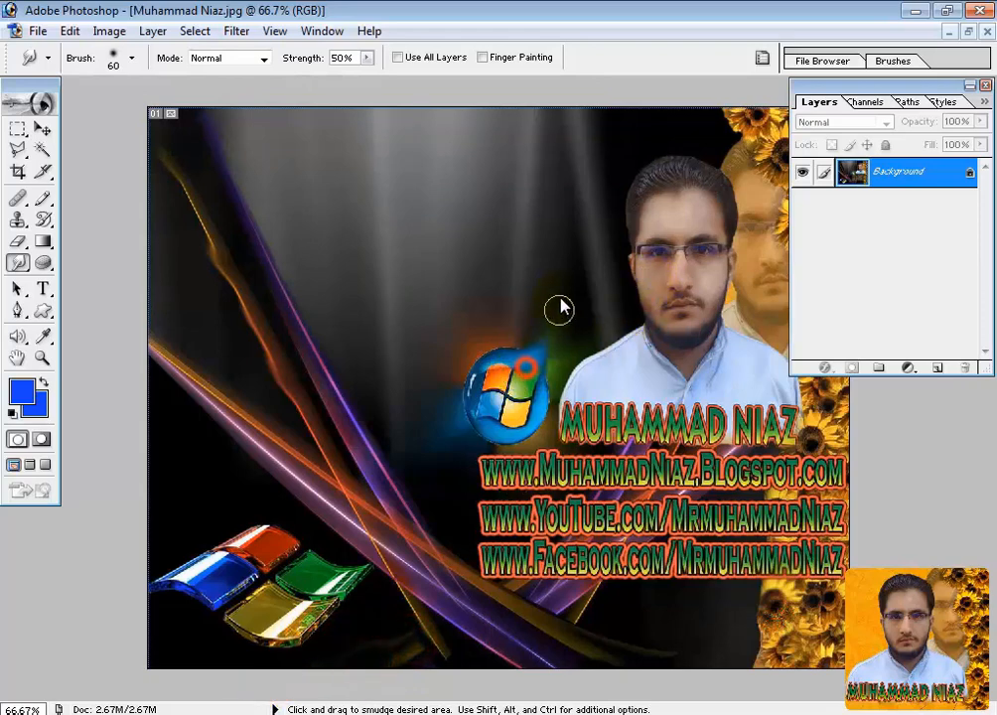
left_click_drag(513, 365, 450, 370)
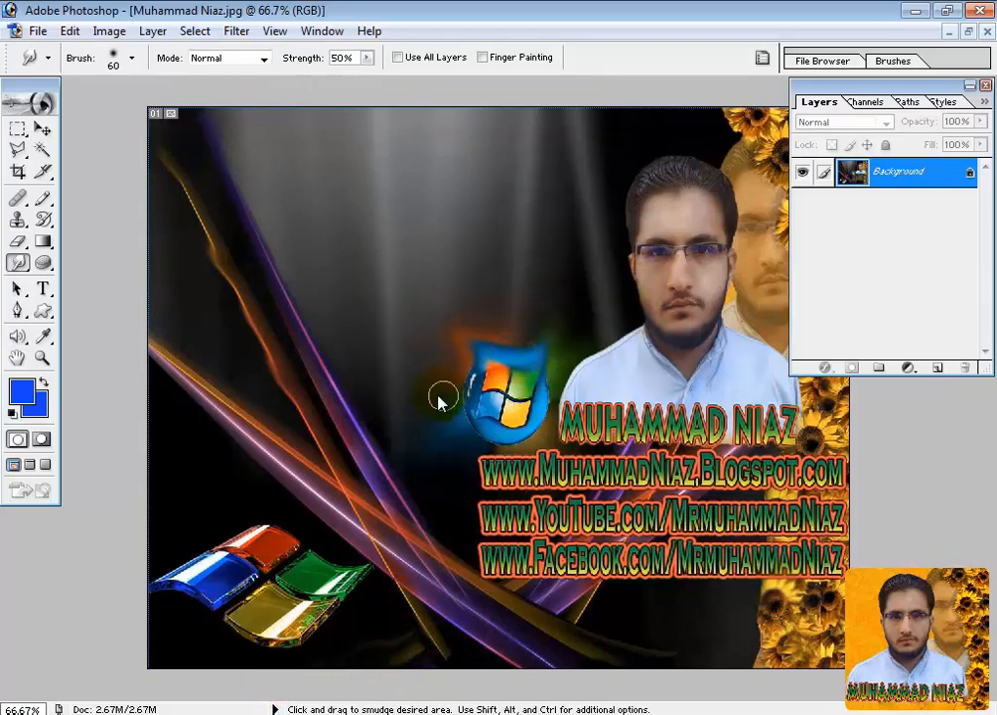
left_click_drag(17, 262, 52, 270)
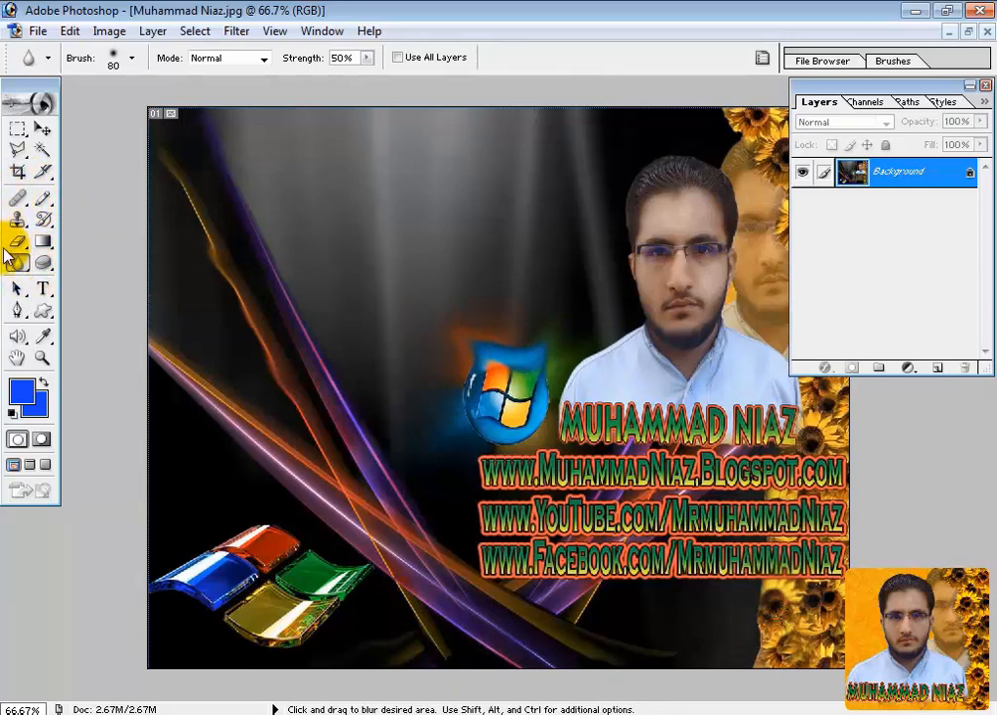
Add the person's name as blue horizontal text in Cooper Blk BT, and move it over the crossing light streaks above the glass flag.
left_click(42, 288)
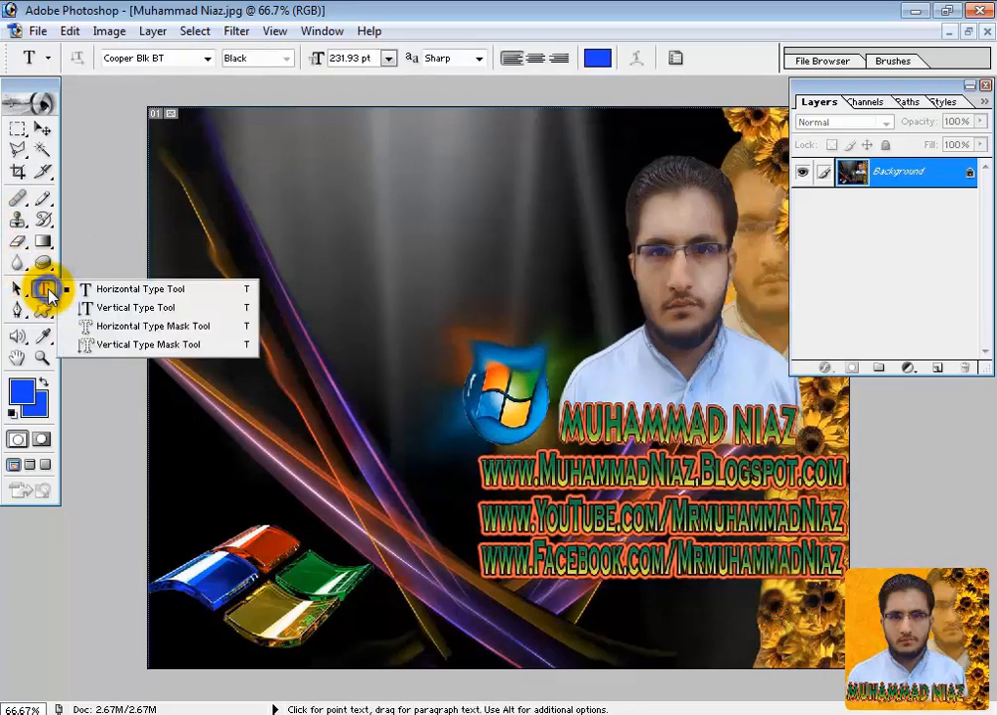
left_click(109, 296)
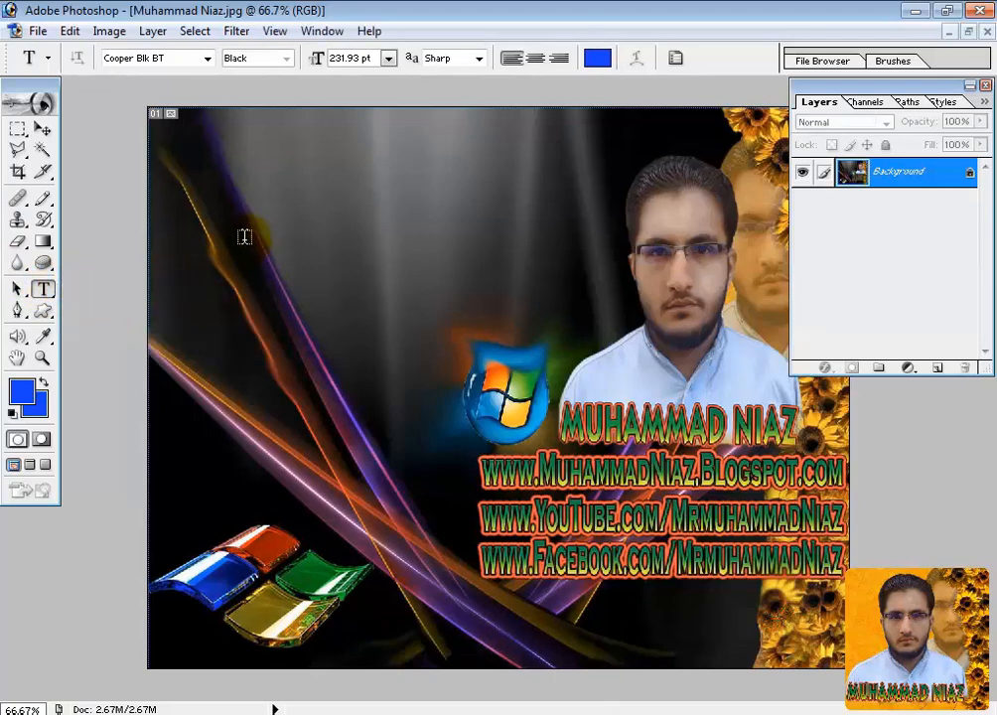
left_click(310, 213)
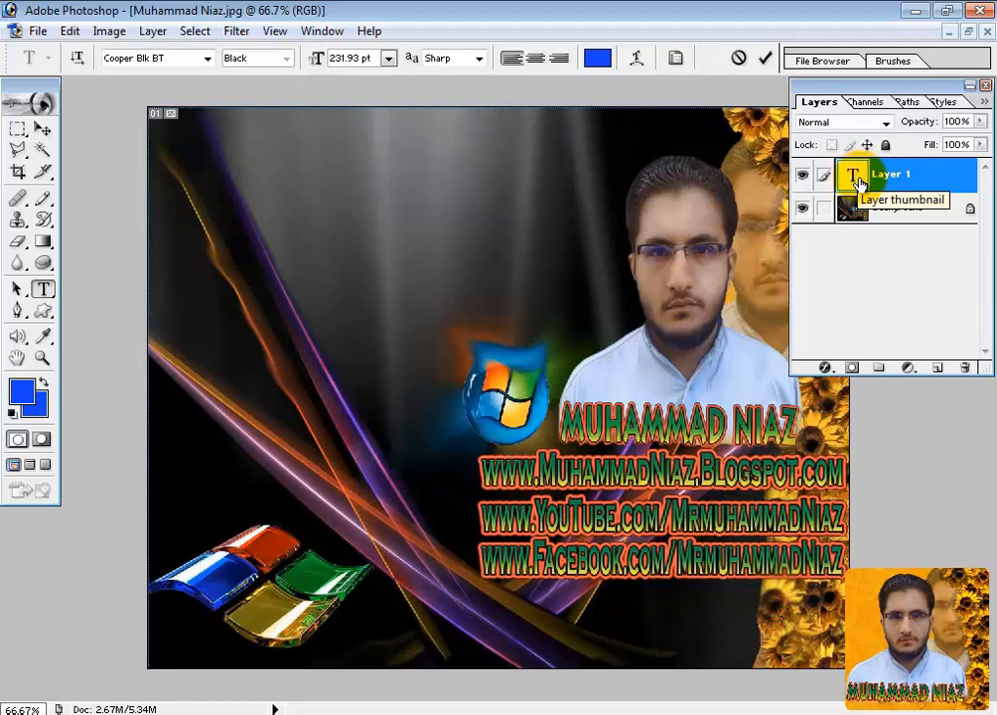
type("Niaz")
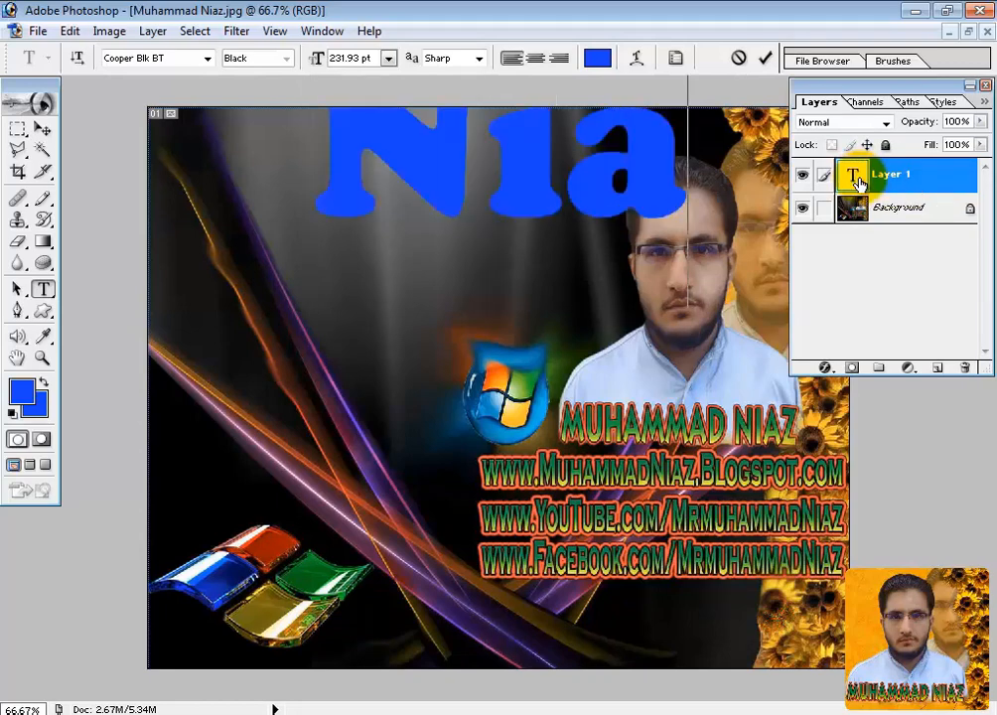
left_click(41, 128)
left_click_drag(407, 142, 296, 446)
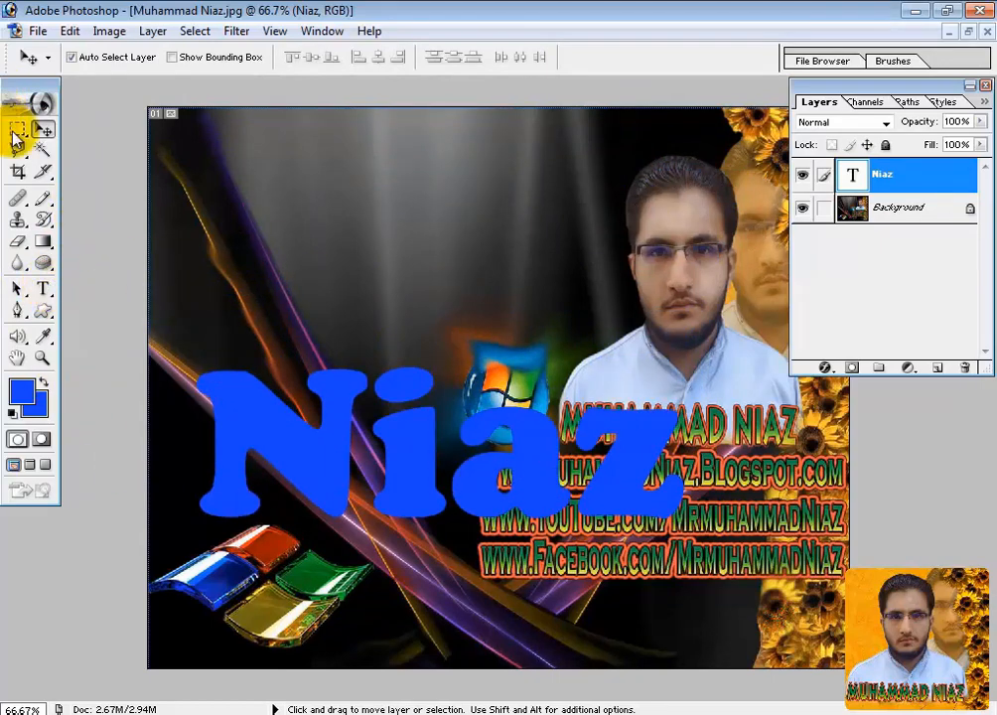
Cycle through the fonts for the text layer and set it to CopprplGoth BdCn BT.
left_click(43, 288)
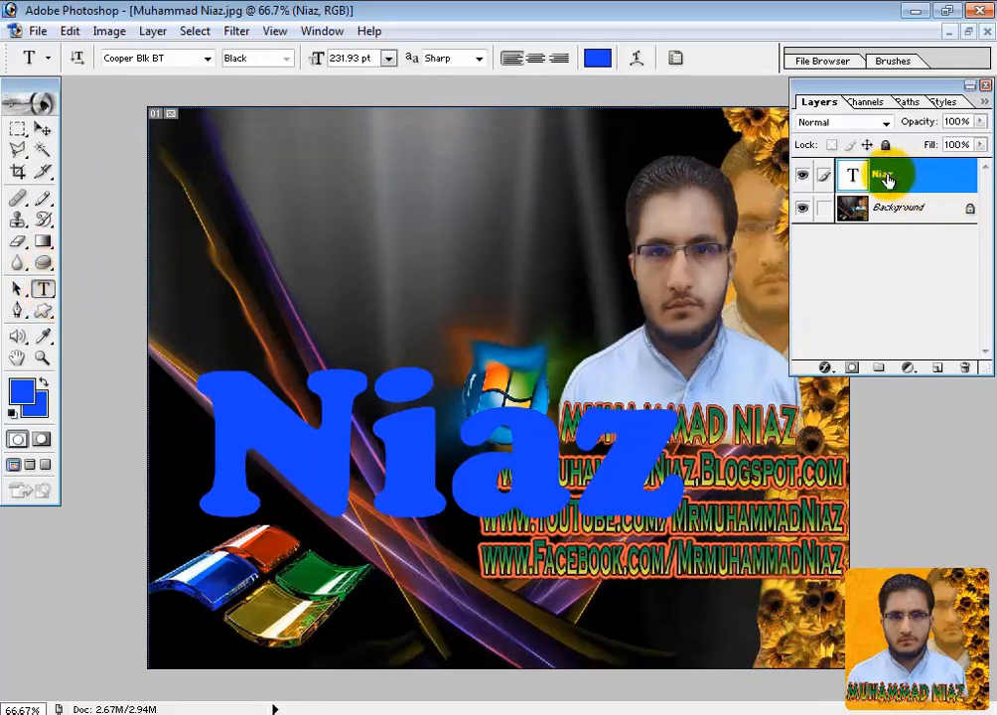
left_click(208, 58)
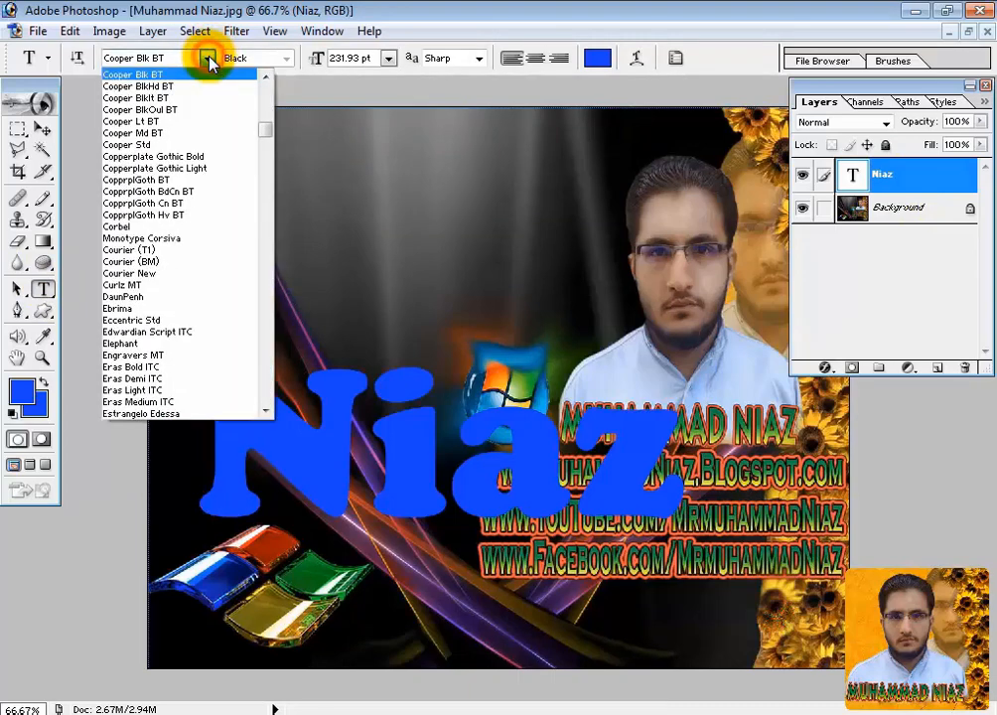
left_click(208, 59)
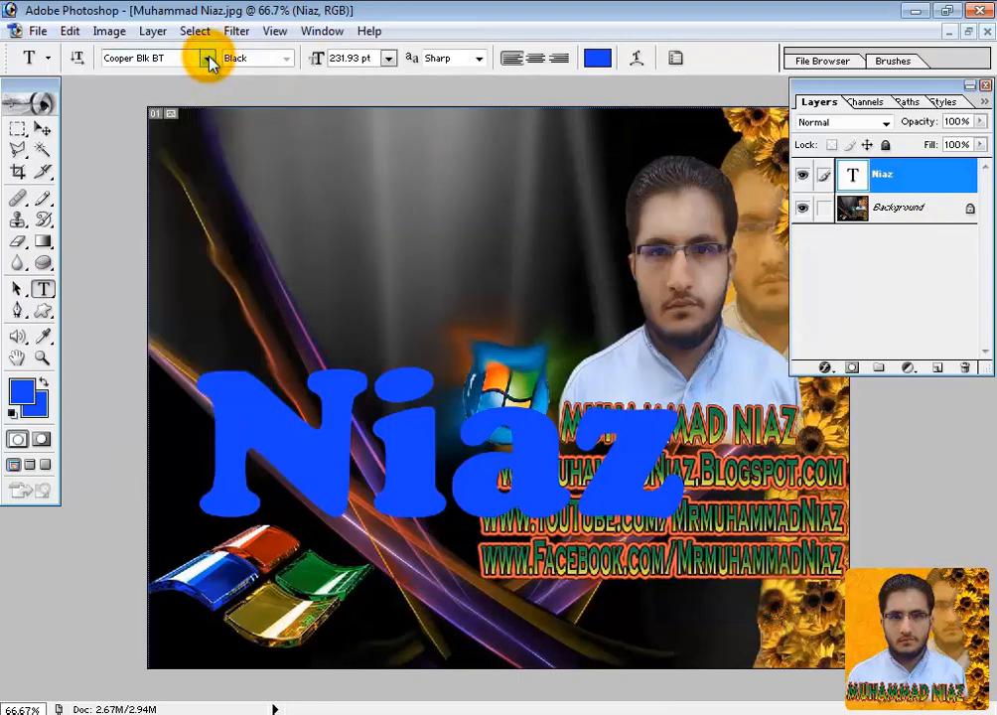
key("Down")
key("Down")
key("Down")
key("Down")
key("Down")
key("Down")
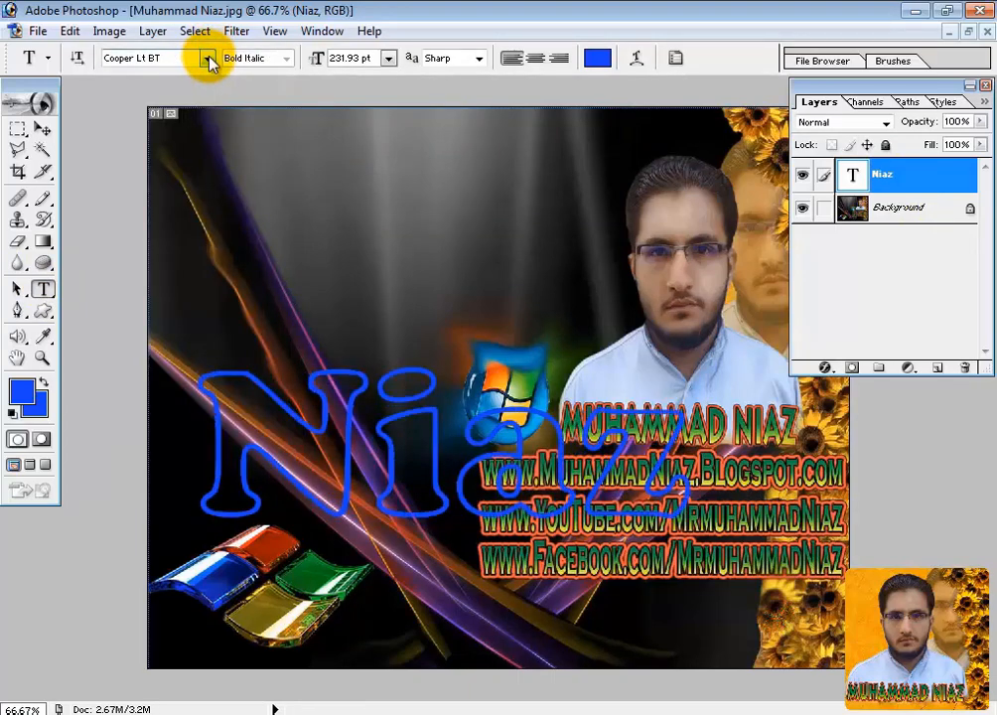
key("Down")
key("Down")
key("Down")
key("Down")
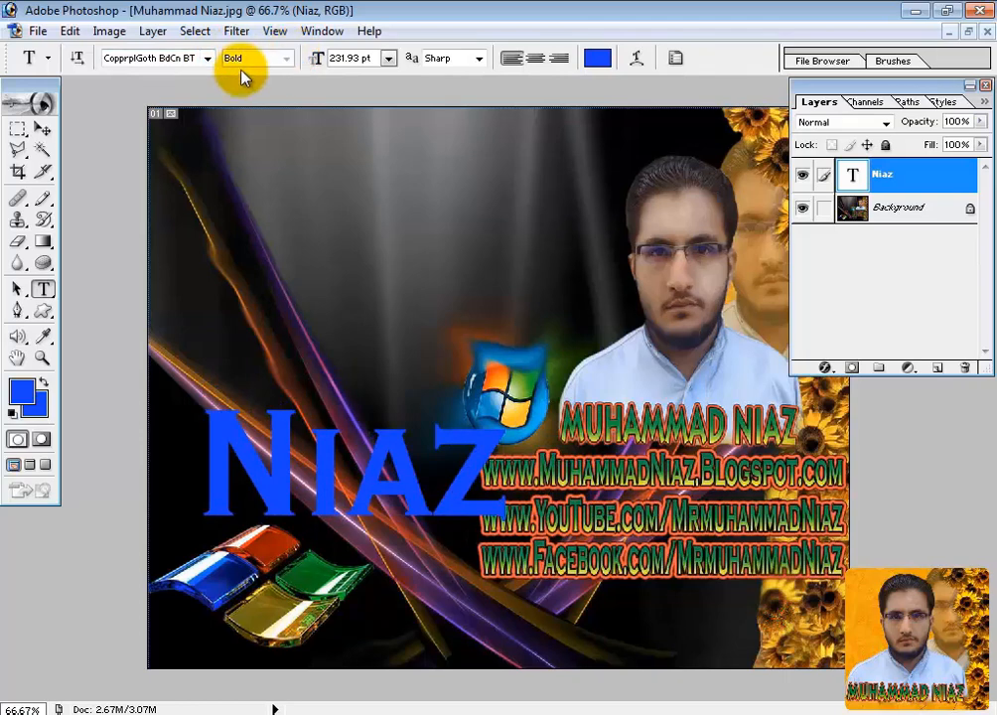
left_click(386, 59)
left_click(387, 59)
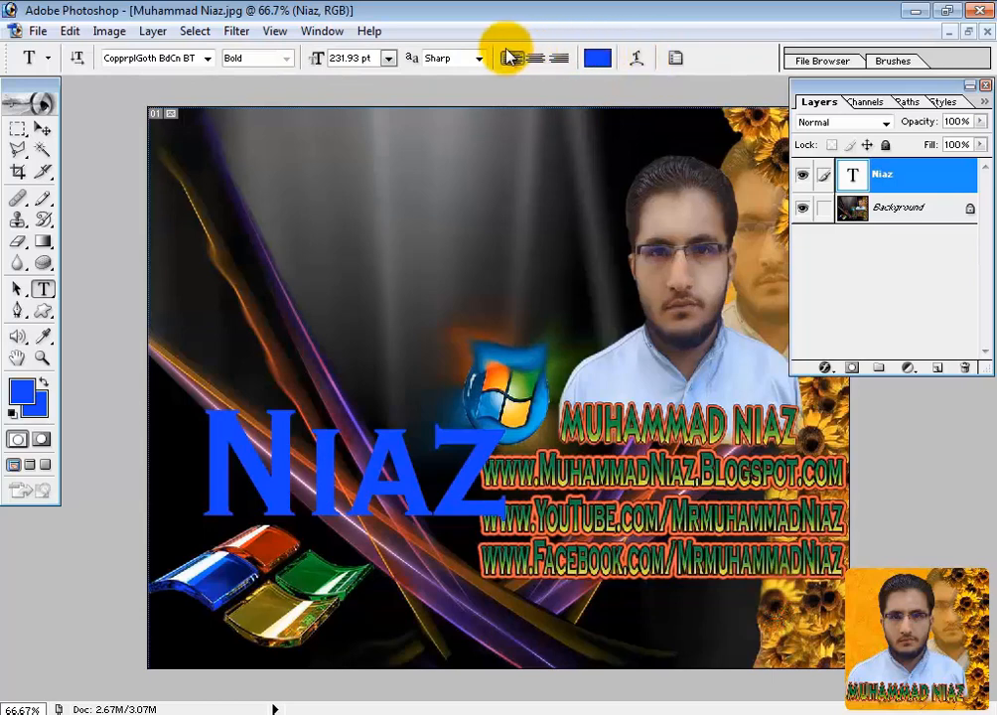
Preview the Warp Text styles from Arc through Fisheye on the blue text, and set the style to Fish.
left_click(640, 62)
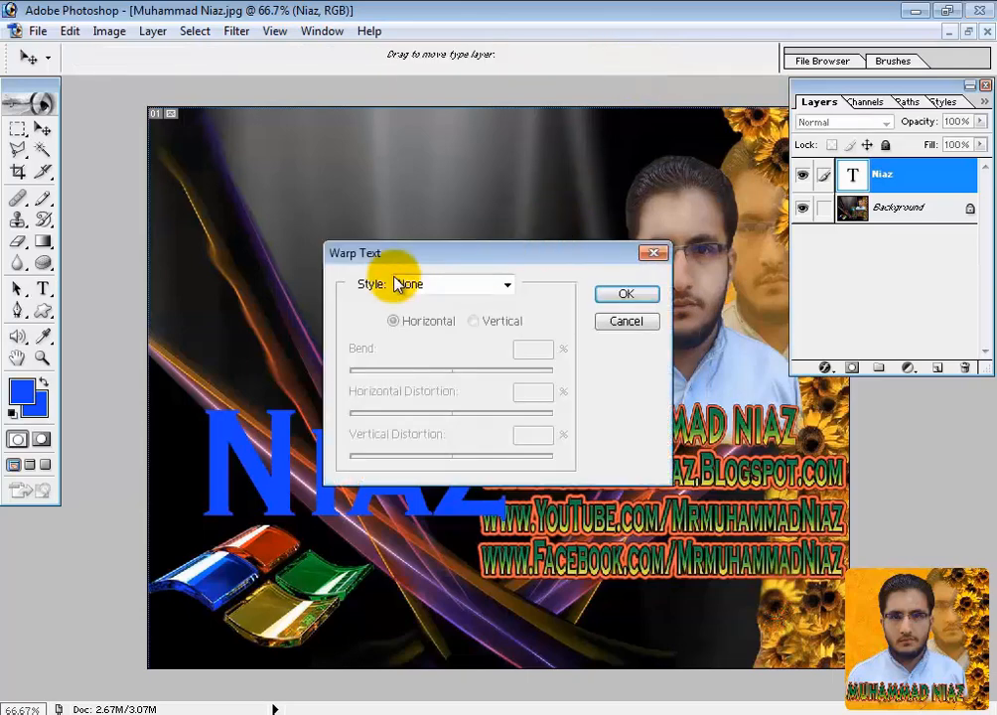
left_click_drag(438, 255, 414, 87)
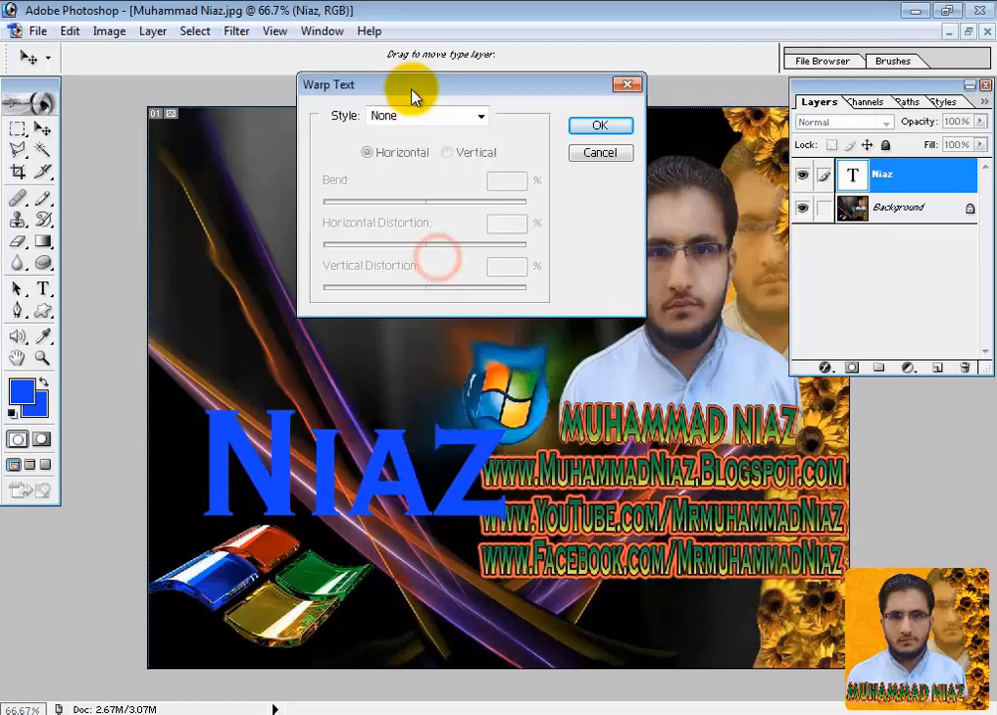
left_click(457, 118)
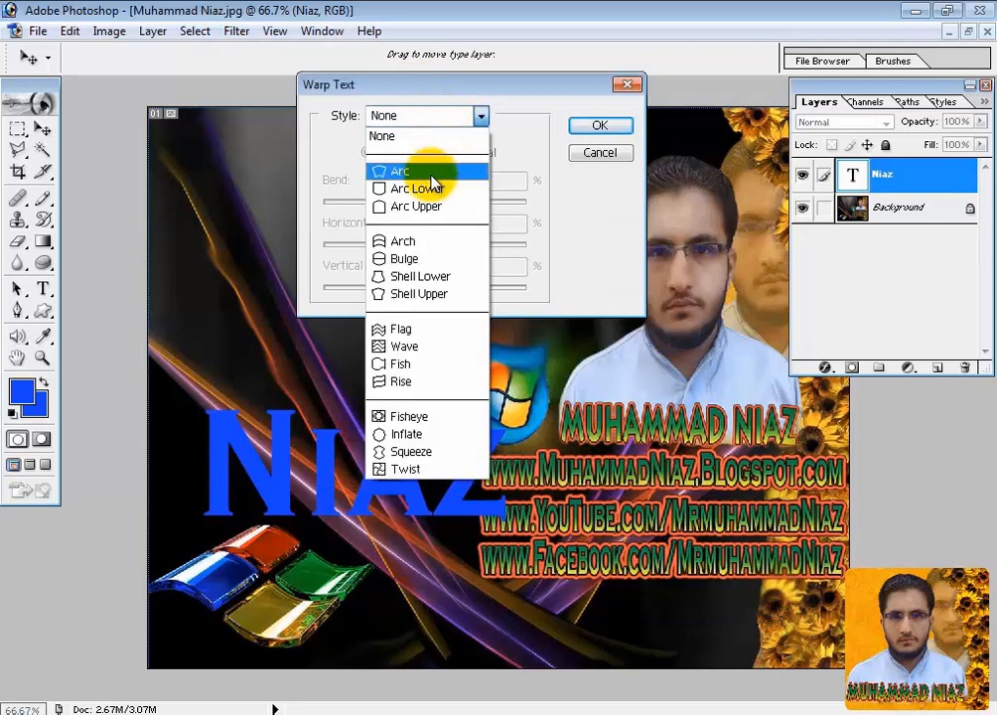
left_click(433, 167)
scroll(429, 109, "down", 2)
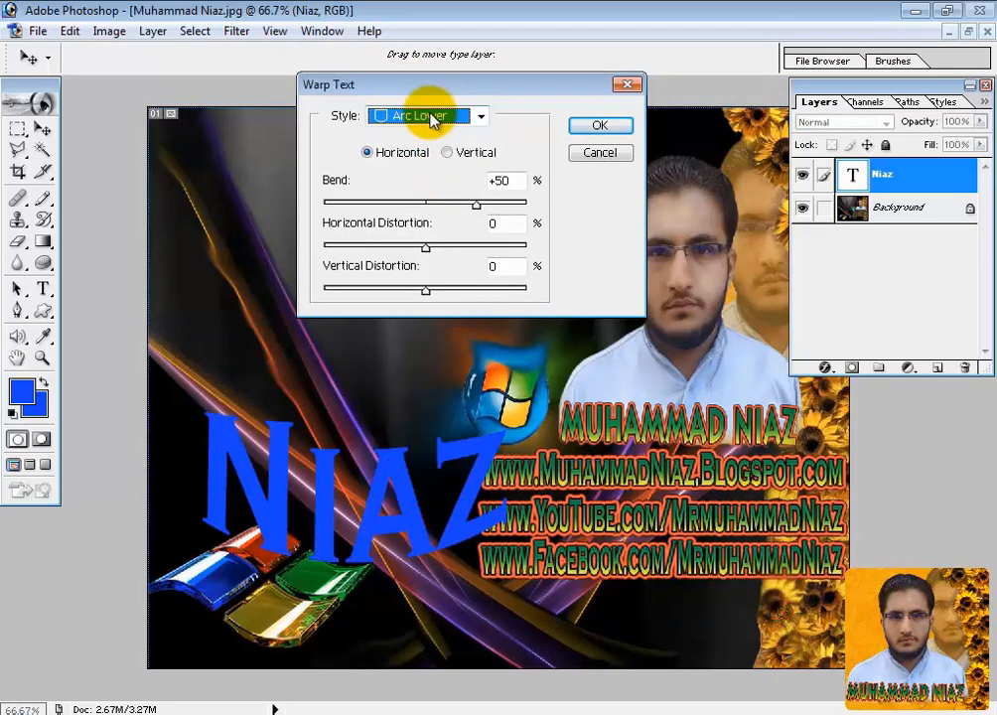
scroll(437, 149, "down", 6)
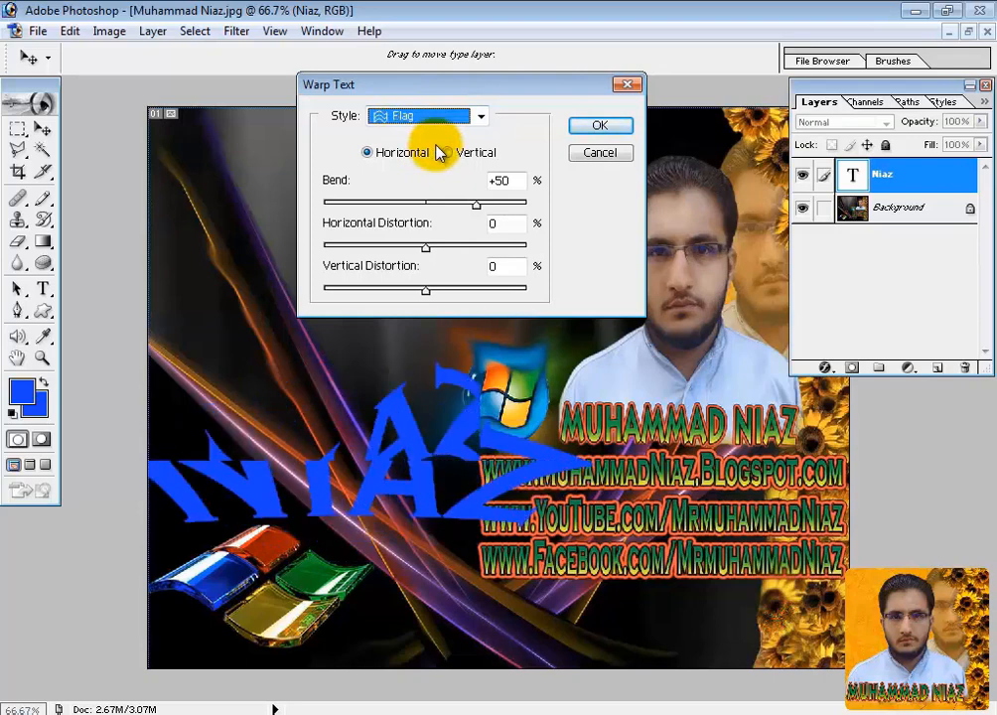
scroll(437, 149, "down", 3)
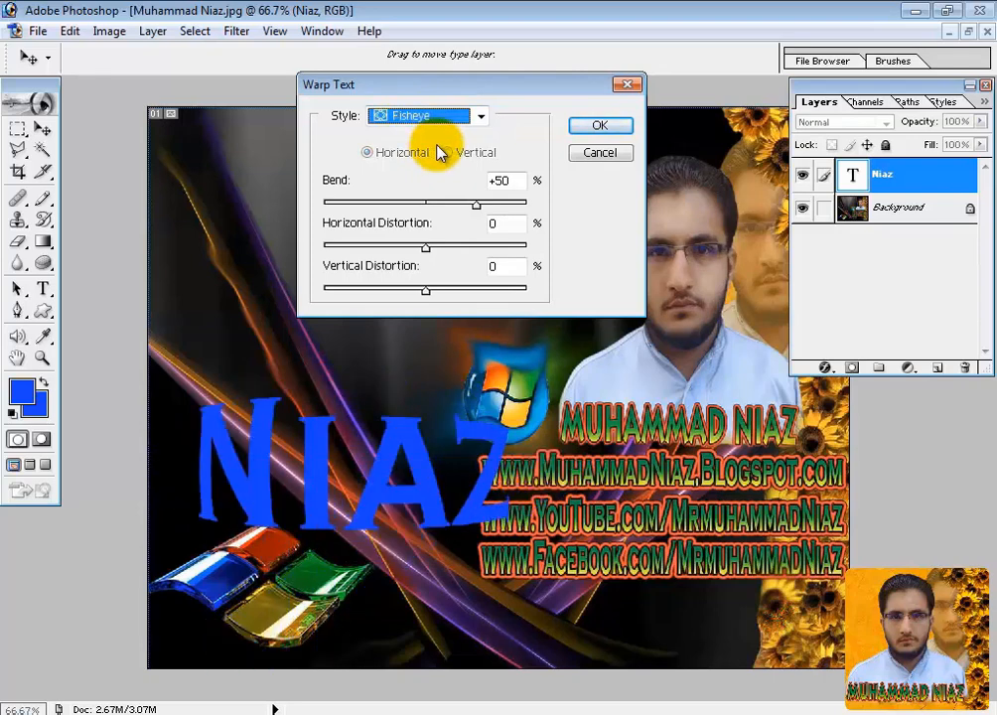
left_click(429, 125)
left_click(446, 363)
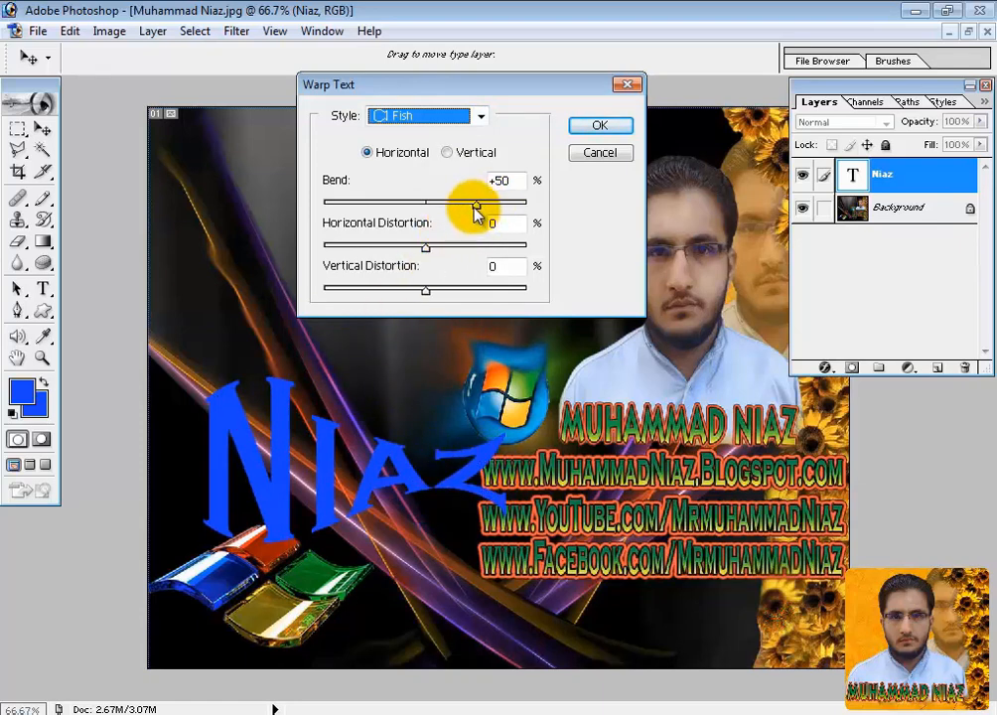
Try a slightly lower Bend for the Fish warp on the blue text and discard the warp.
mouse_move(475, 206)
left_mouse_down()
mouse_move(354, 214)
mouse_move(469, 205)
left_mouse_up()
left_click(599, 155)
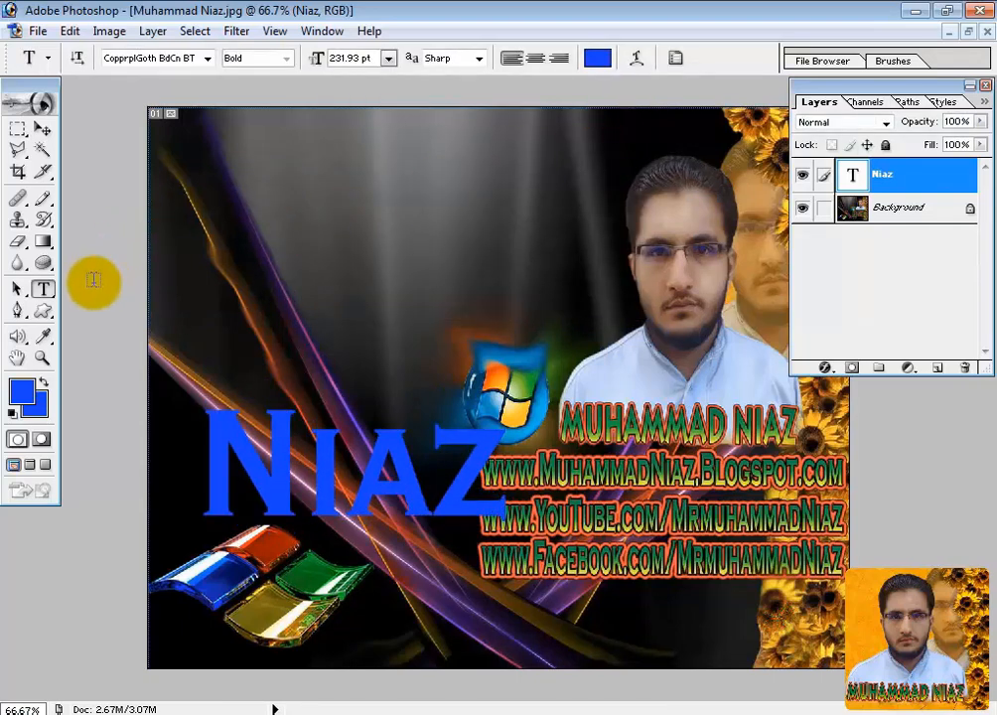
Add the person's name as blue vertical text starting in the grey area above the horizontal text.
left_click(42, 289)
left_click(82, 308)
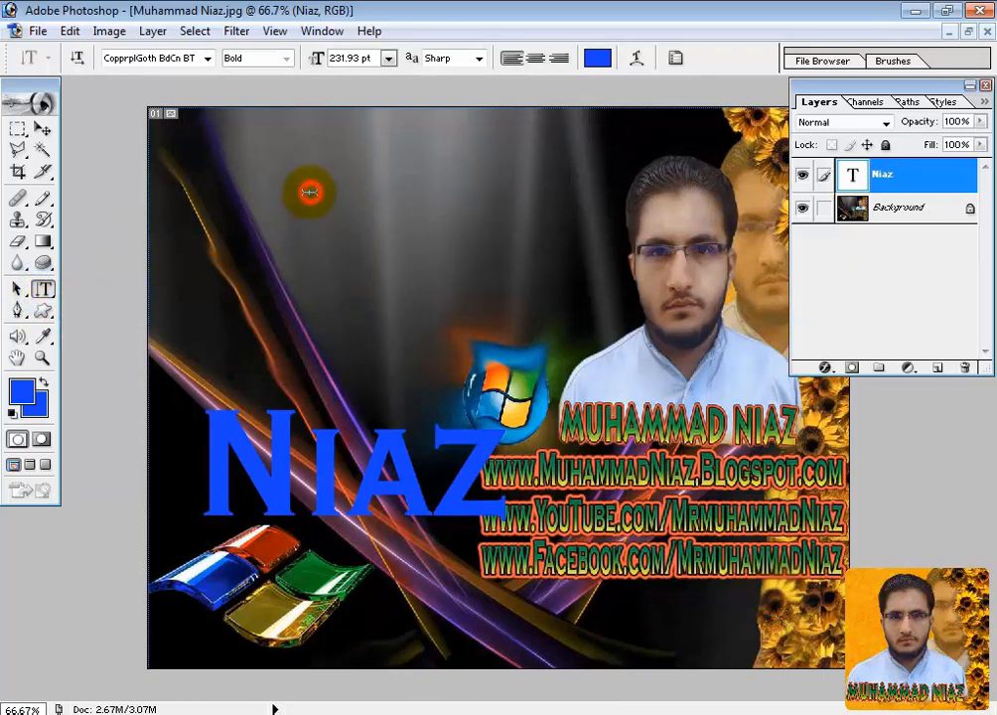
left_click(310, 192)
type("Ni")
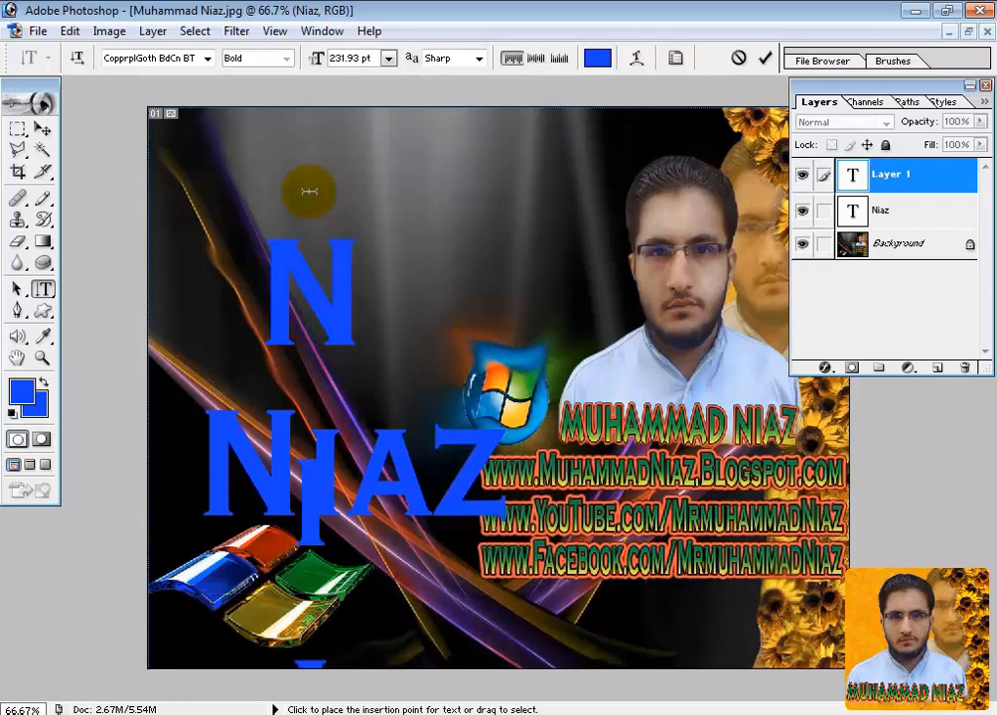
left_click(43, 129)
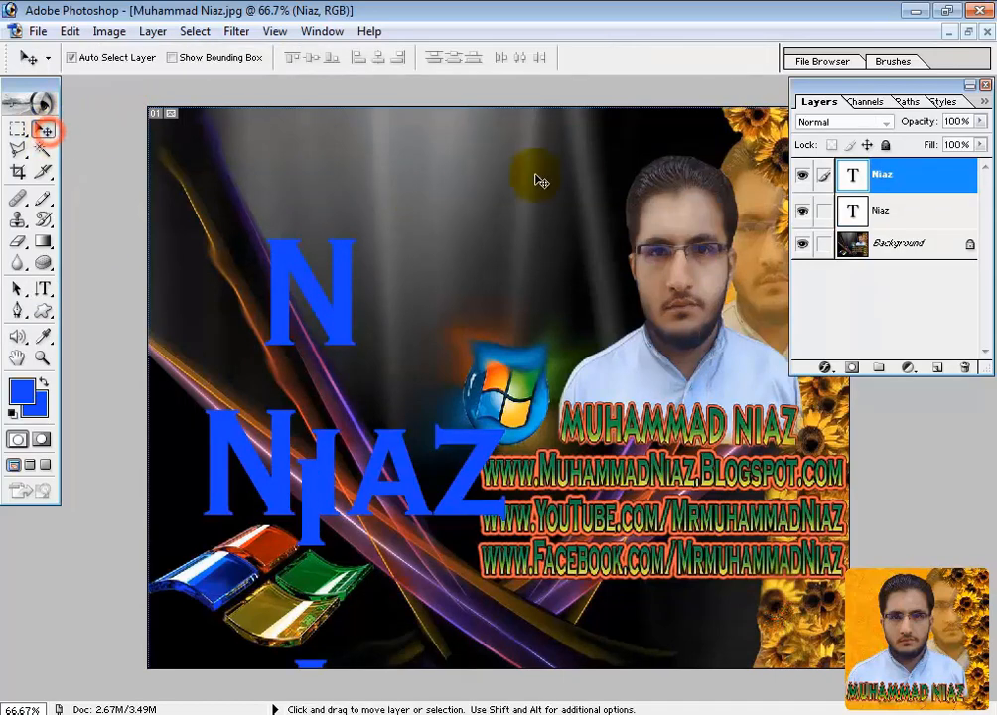
Delete both type layers, leaving only the Background layer.
left_click_drag(842, 184, 966, 367)
left_click_drag(876, 191, 964, 367)
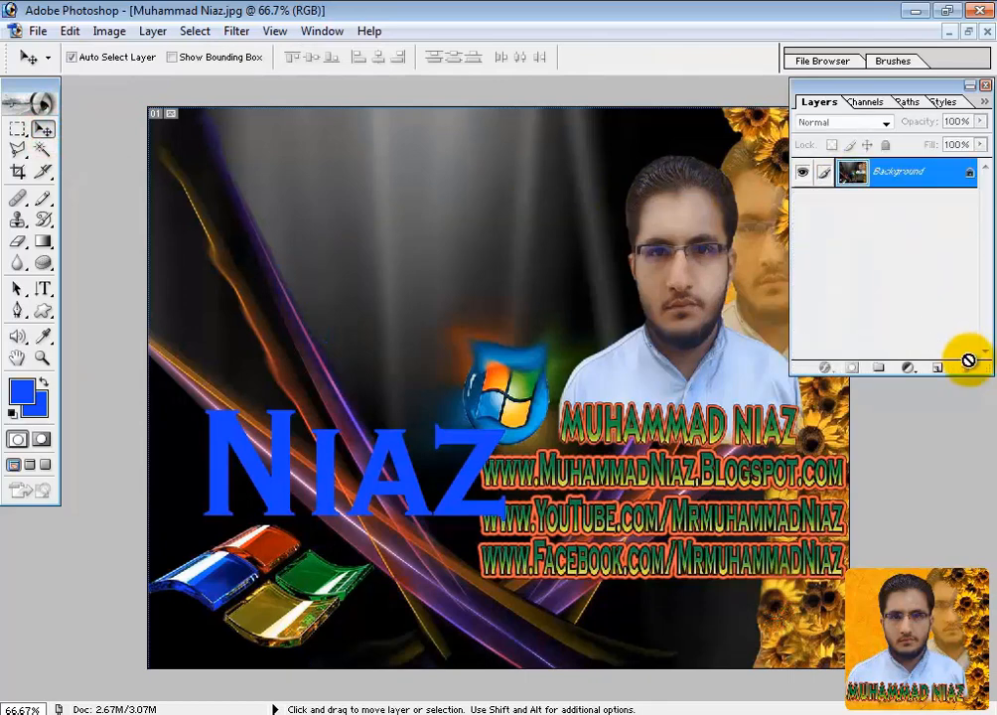
Make a Horizontal Type Mask selection of the person's name over the upper light rays, fill it with the blue foreground color, and deselect.
left_click(42, 288)
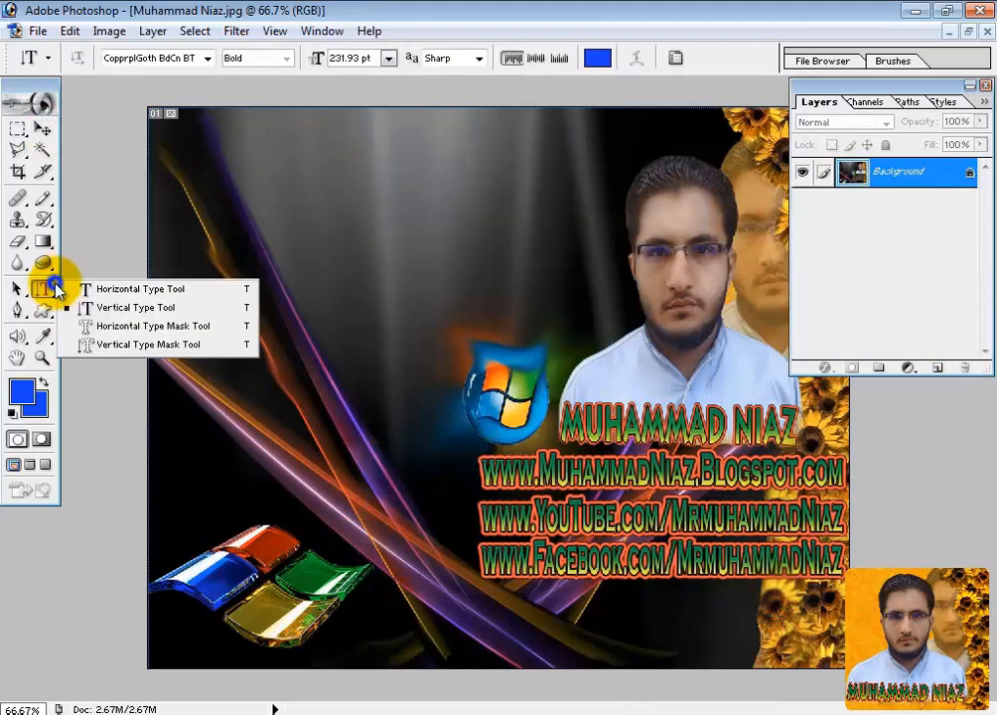
left_click(116, 330)
left_click(246, 234)
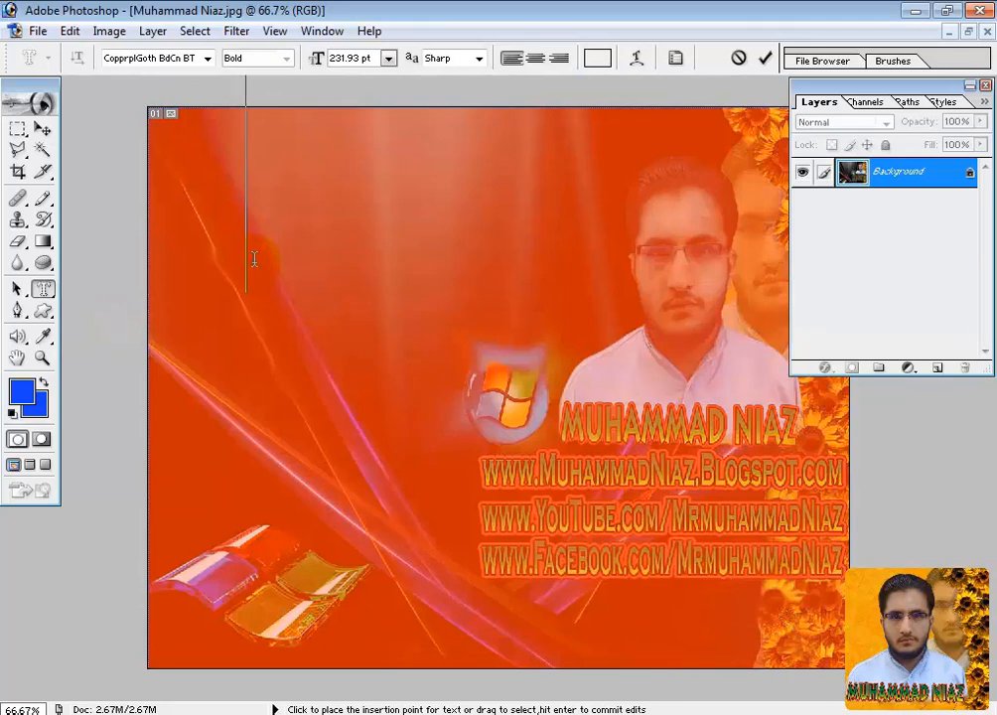
type("Niaz")
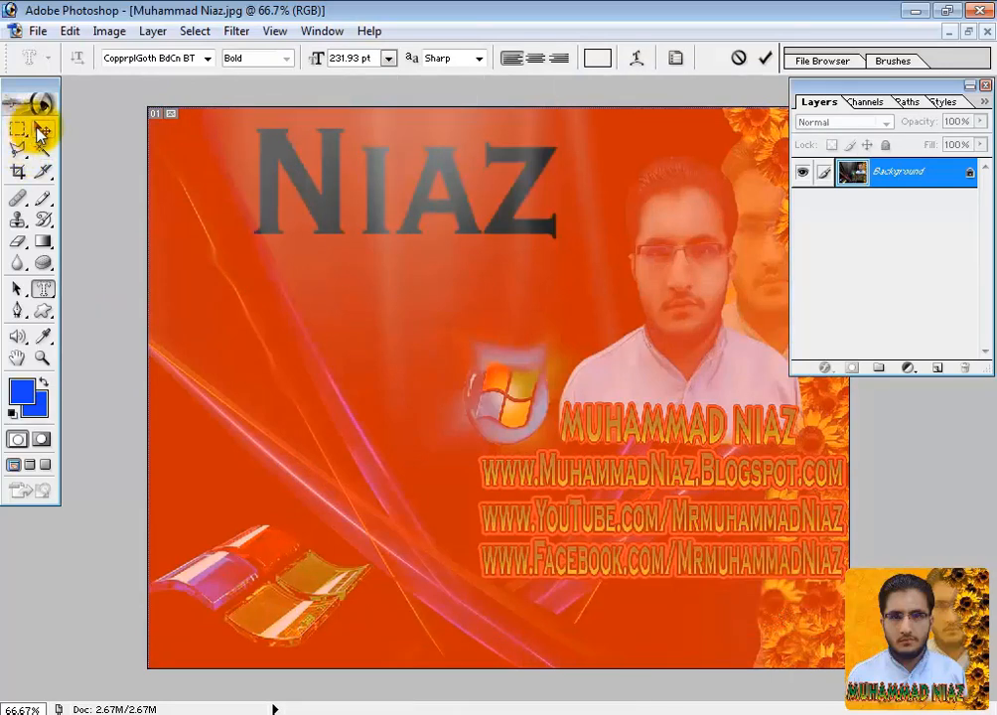
left_click(41, 130)
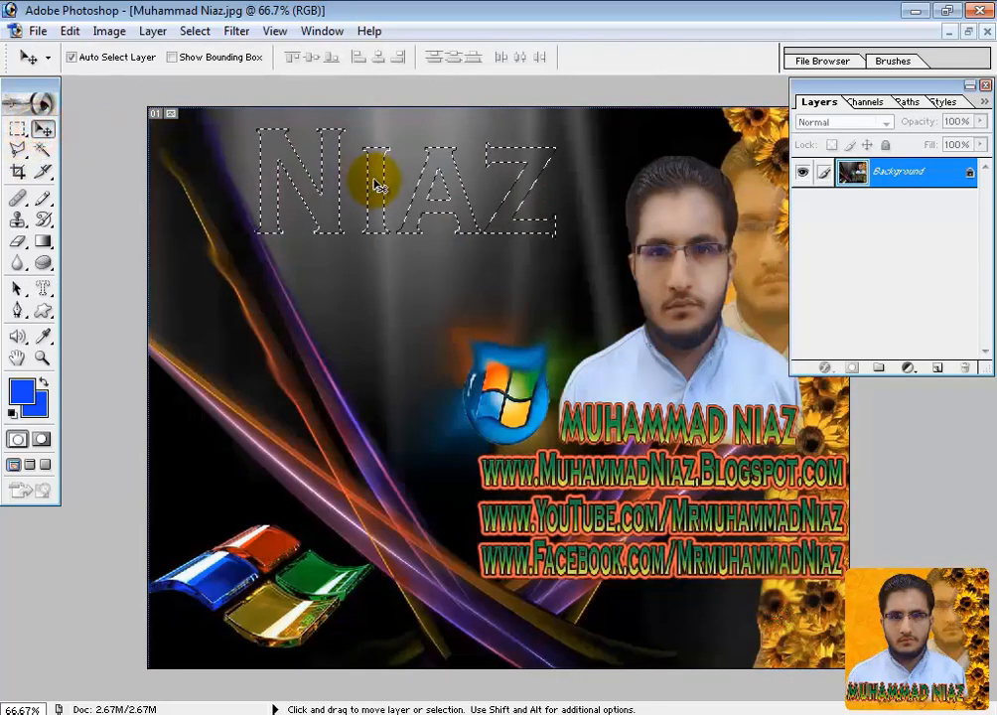
key("alt+BackSpace")
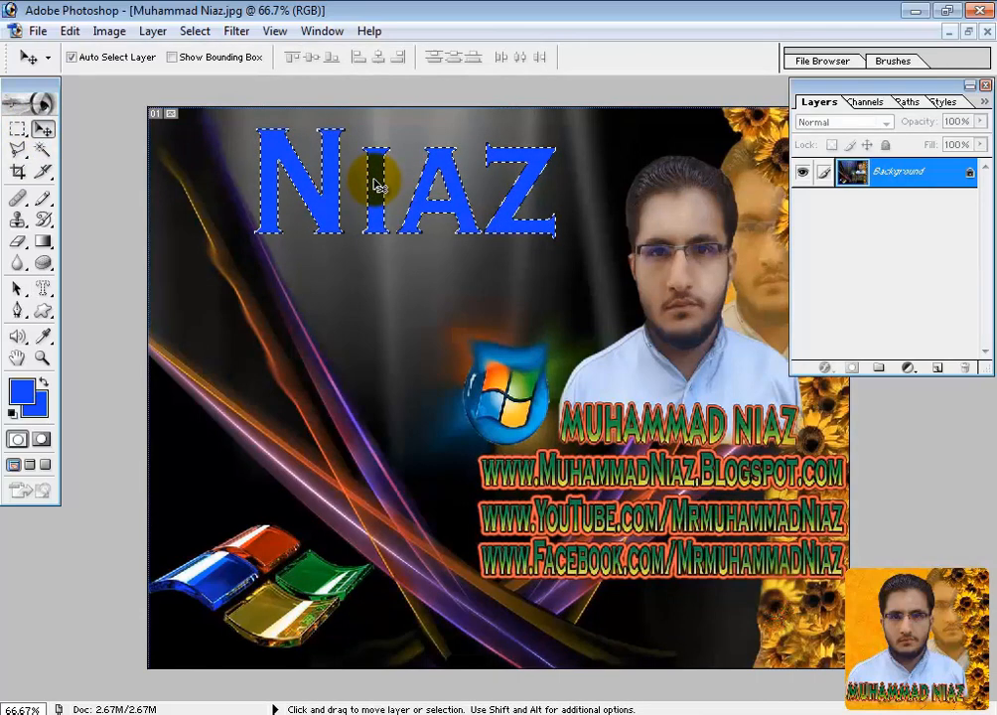
key("ctrl+d")
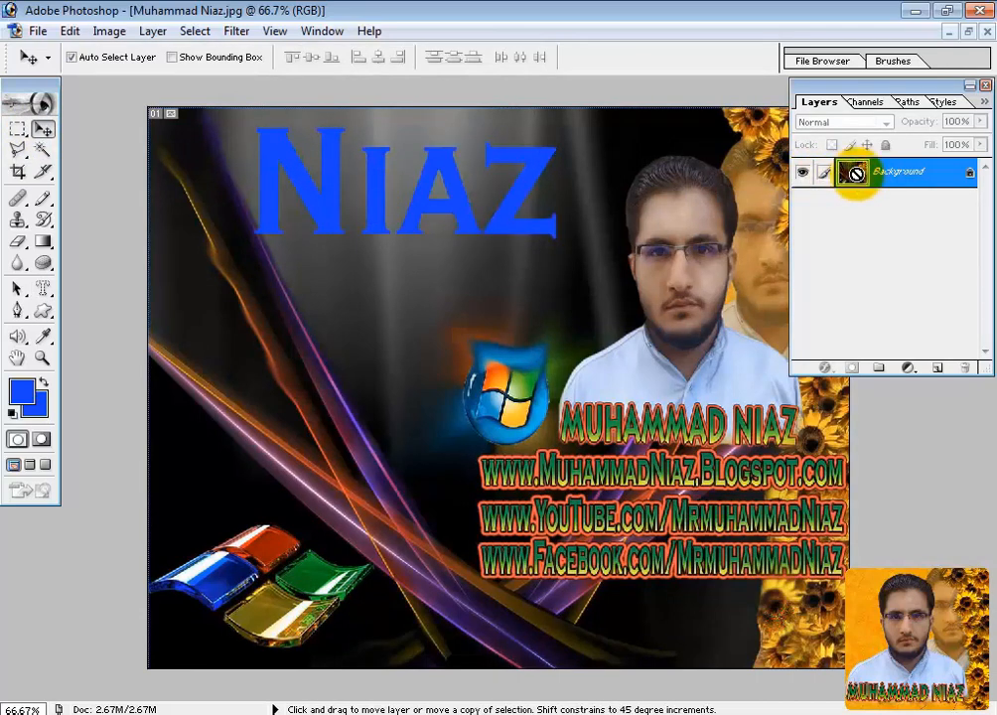
Undo the deselection, the blue fill and the type mask selection.
key("ctrl+alt+z")
key("ctrl+alt+z")
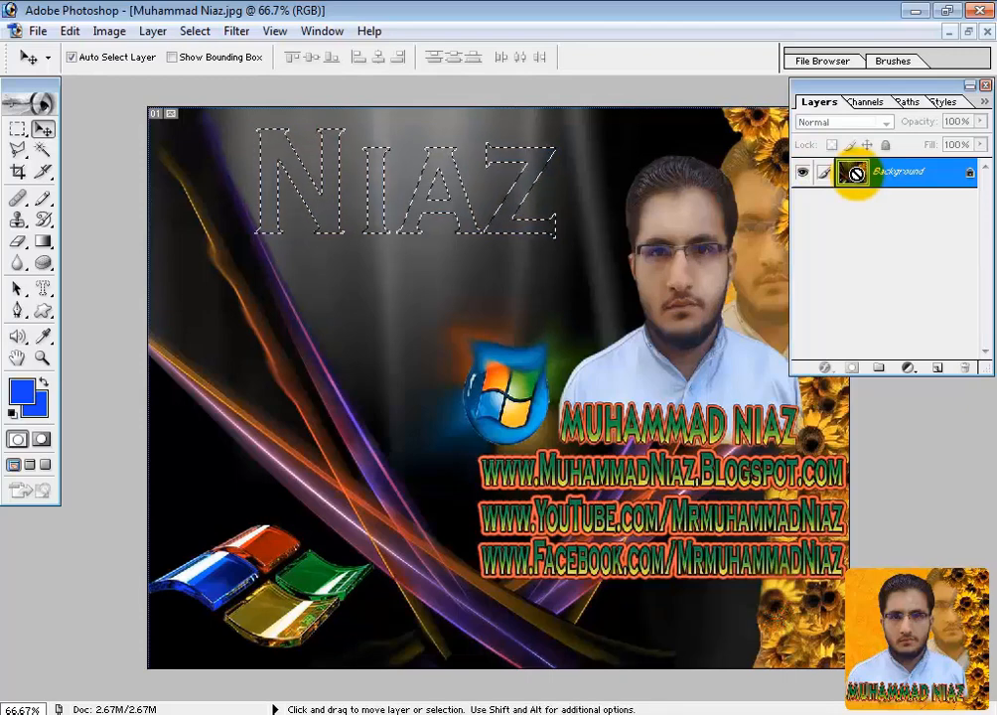
key("ctrl+alt+z")
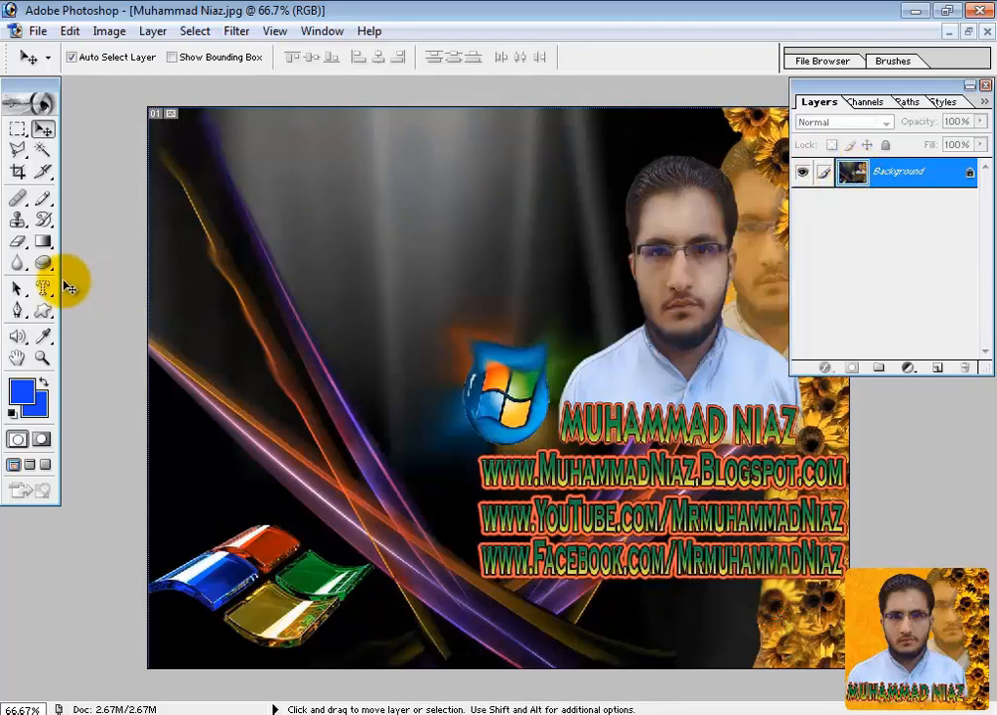
Choose the Path Selection Tool and the Direct Selection Tool in turn, and try dragging a selection across the middle of the image.
left_click(43, 287)
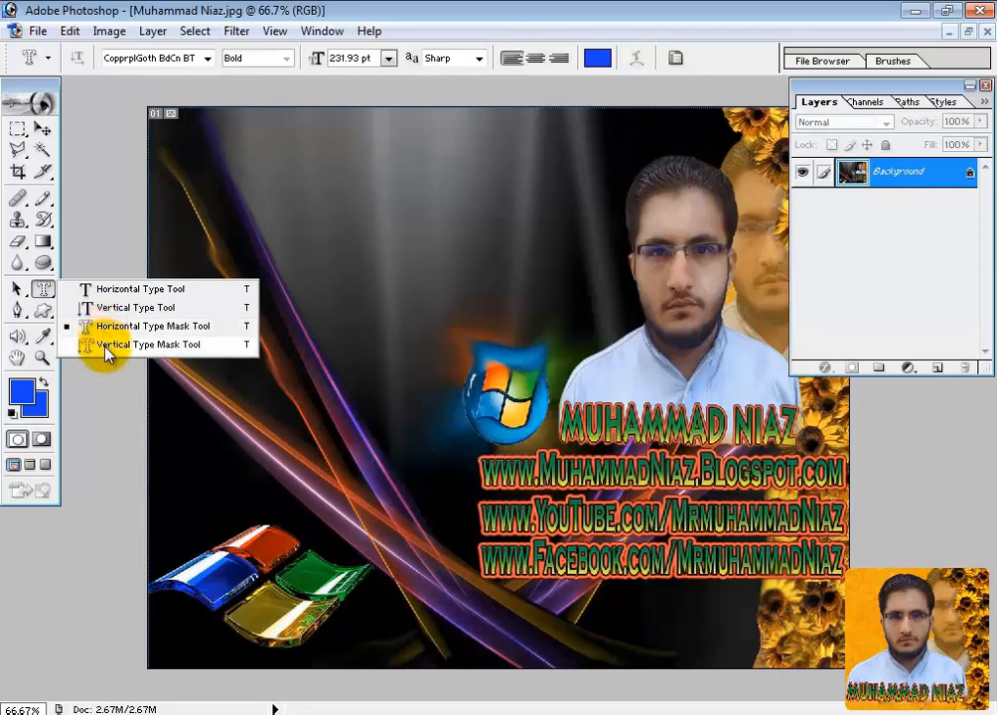
left_click(17, 288)
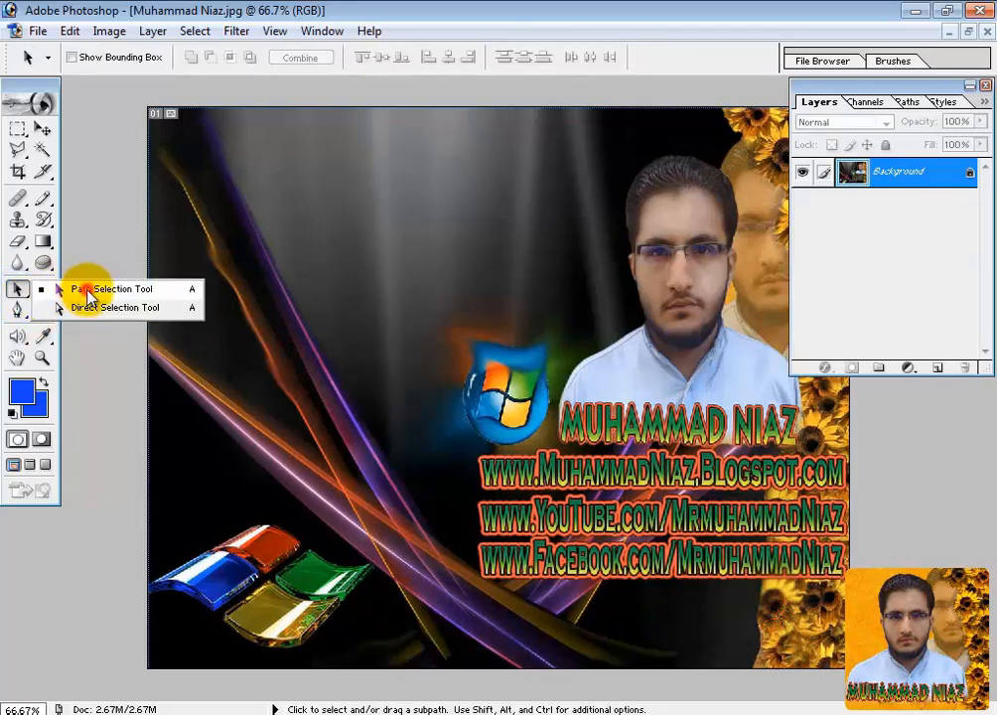
left_click(88, 290)
left_click(16, 293)
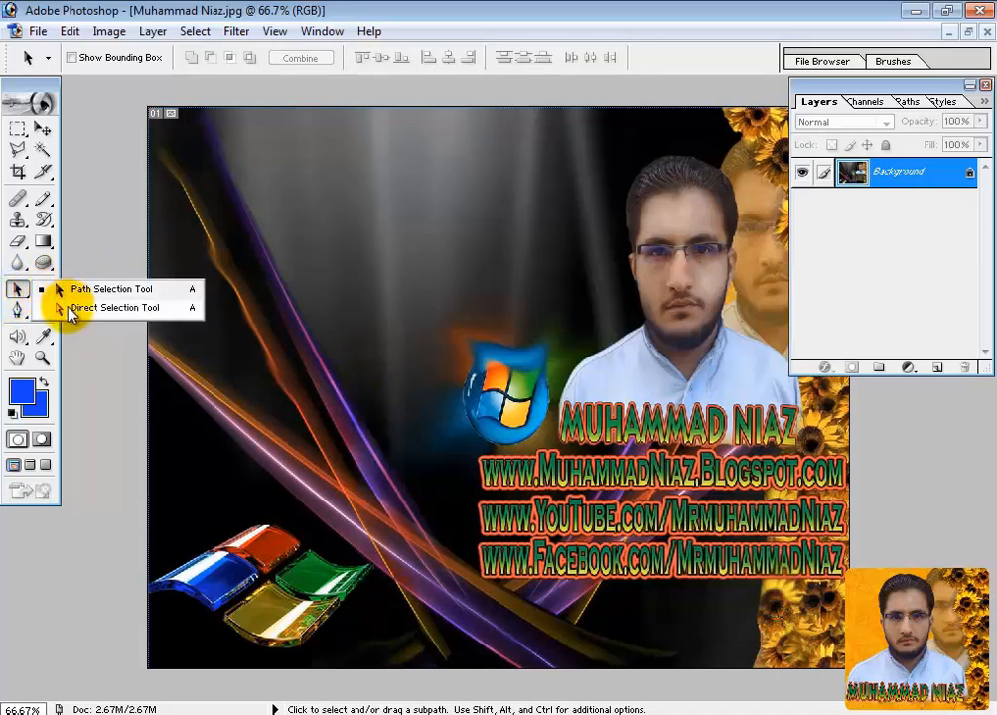
left_click(87, 308)
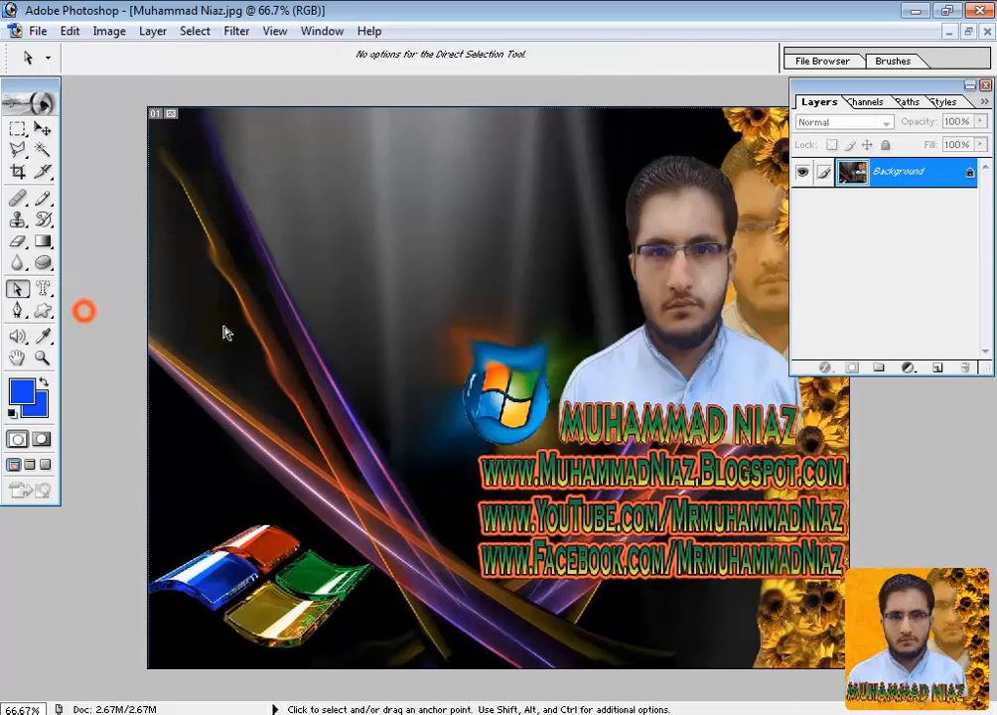
left_click_drag(324, 283, 567, 438)
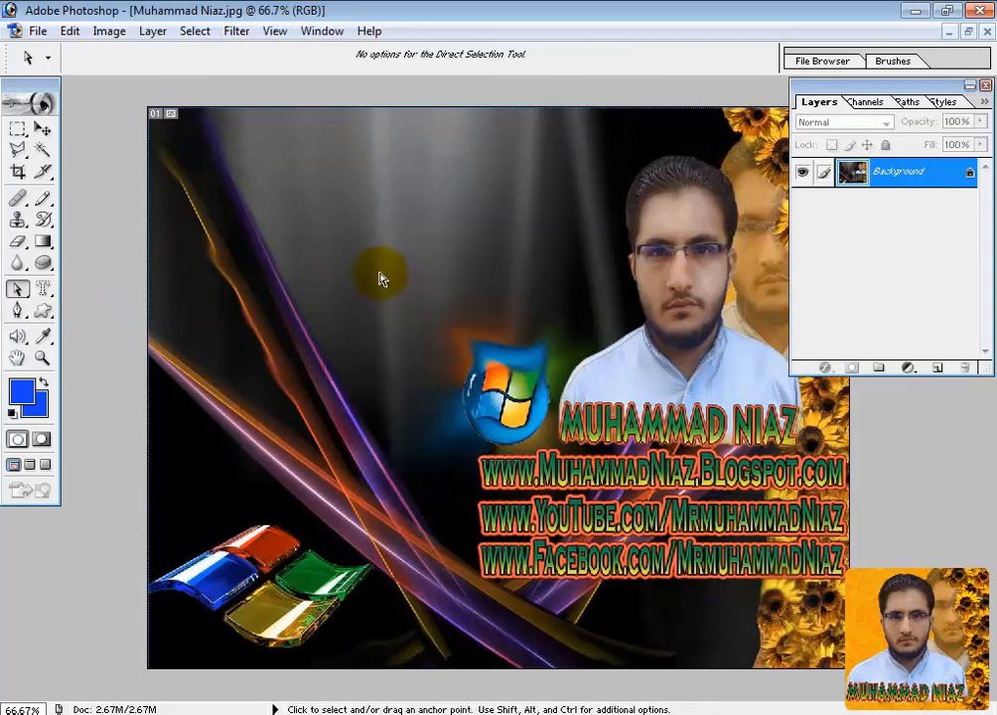
left_click_drag(380, 272, 623, 547)
key("ctrl+alt+z")
key("ctrl+alt+z")
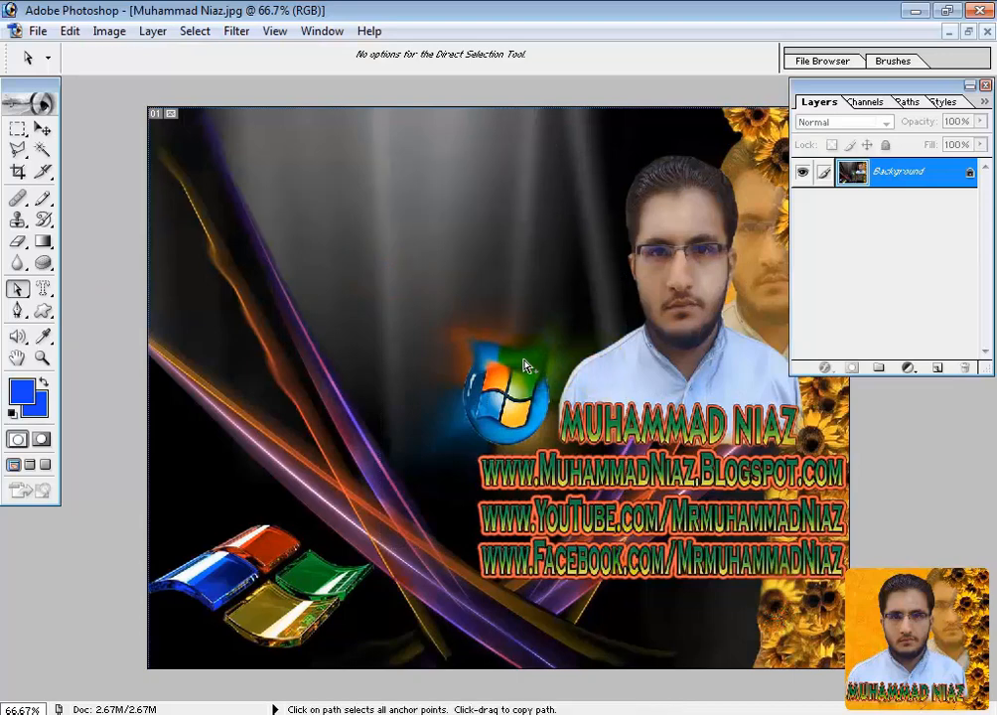
Draw a blue rectangle with the Rectangle Tool in fill pixels mode over the grey light rays, and undo it.
left_click(43, 311)
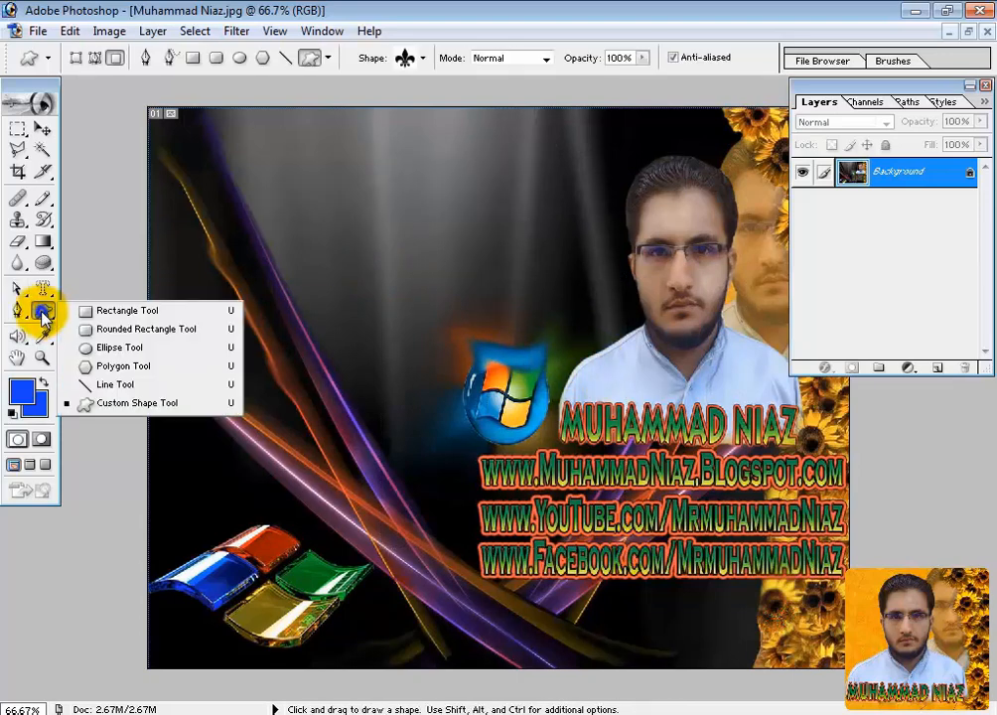
left_click(107, 315)
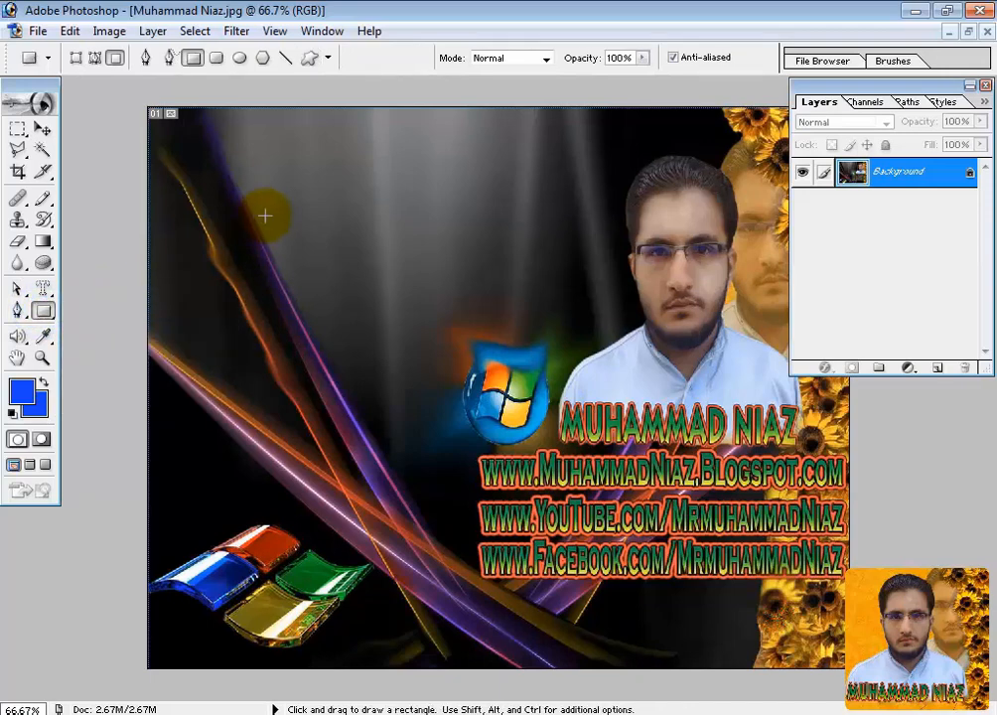
left_click_drag(271, 213, 444, 337)
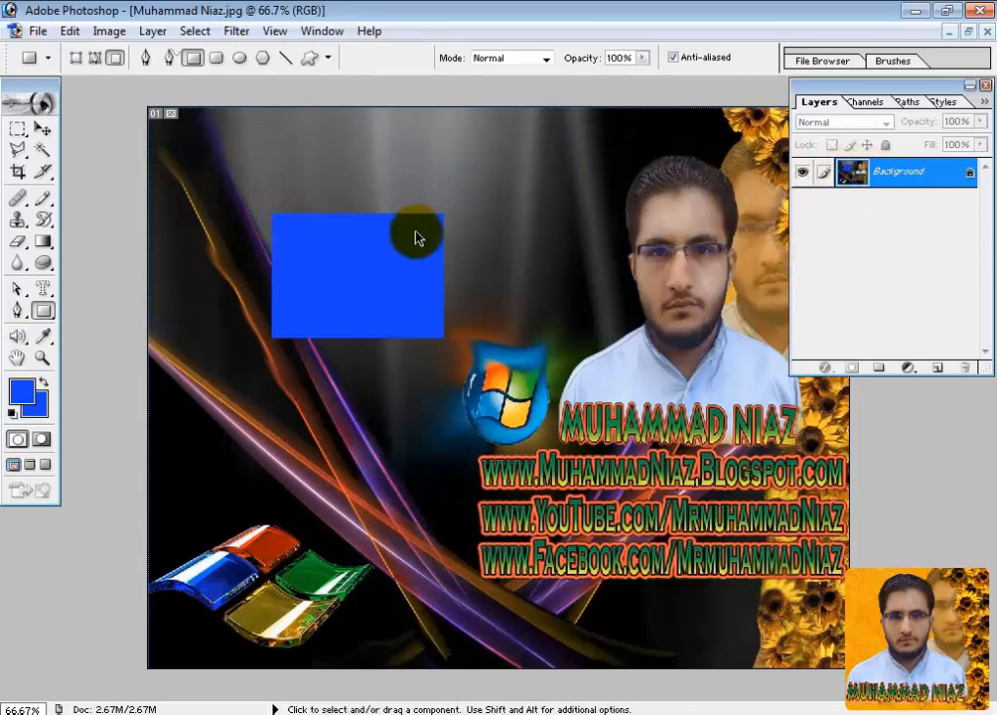
key("ctrl+z")
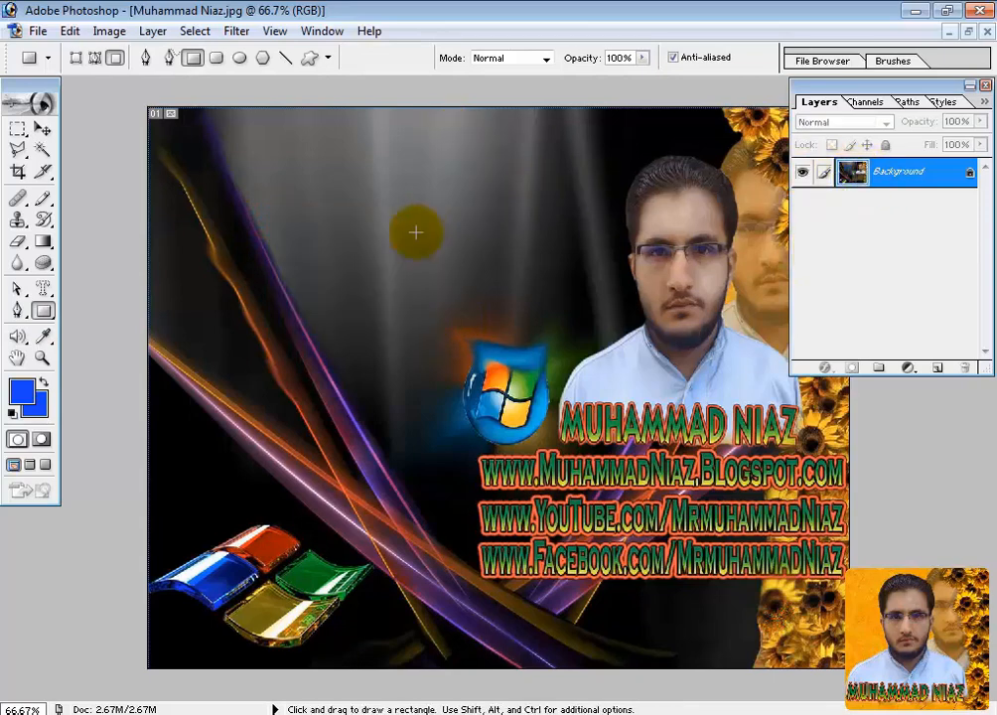
Draw a rectangle in paths mode over the grey light rays, and undo it.
left_click(96, 59)
left_click_drag(305, 181, 441, 293)
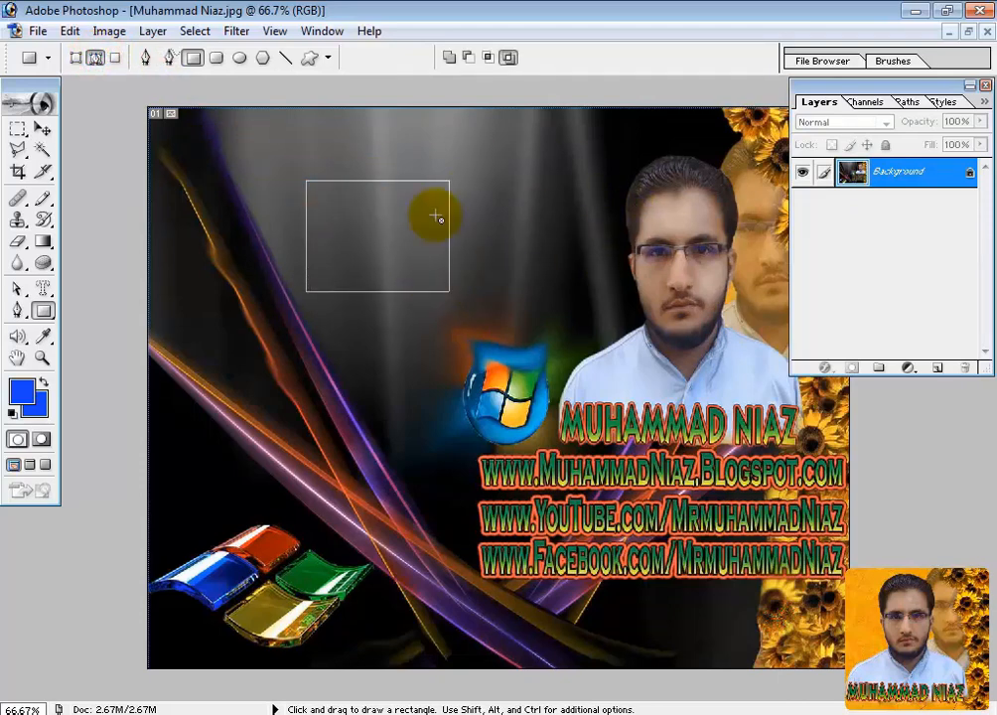
key("ctrl+z")
Draw a blue rectangle in shape layers mode near the image's upper edge, and undo it.
left_click(75, 58)
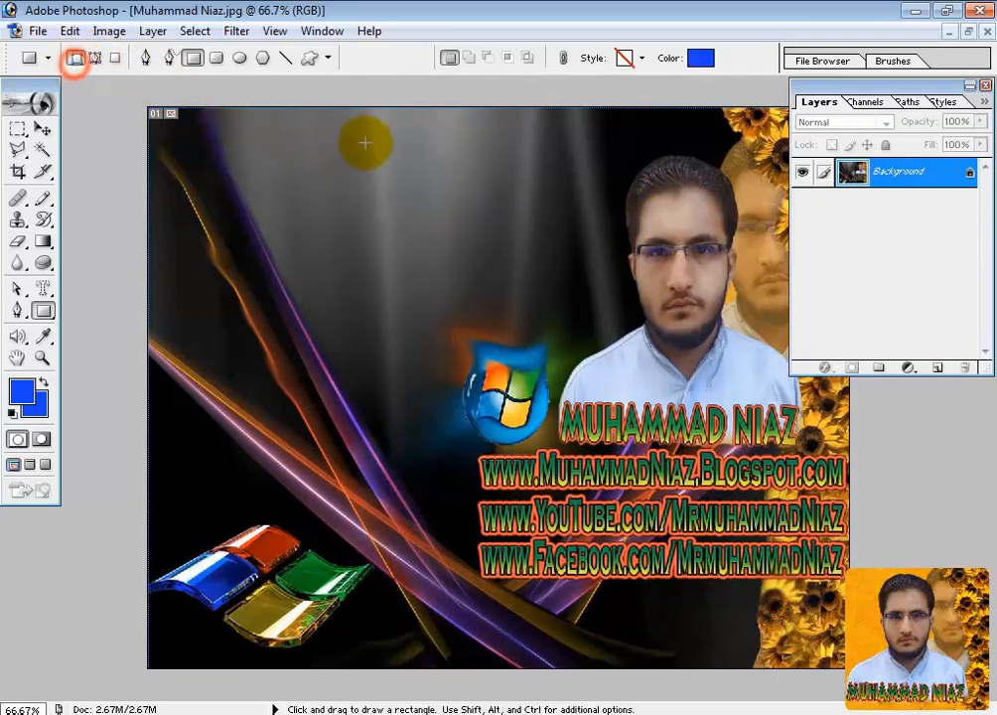
left_click_drag(375, 155, 536, 245)
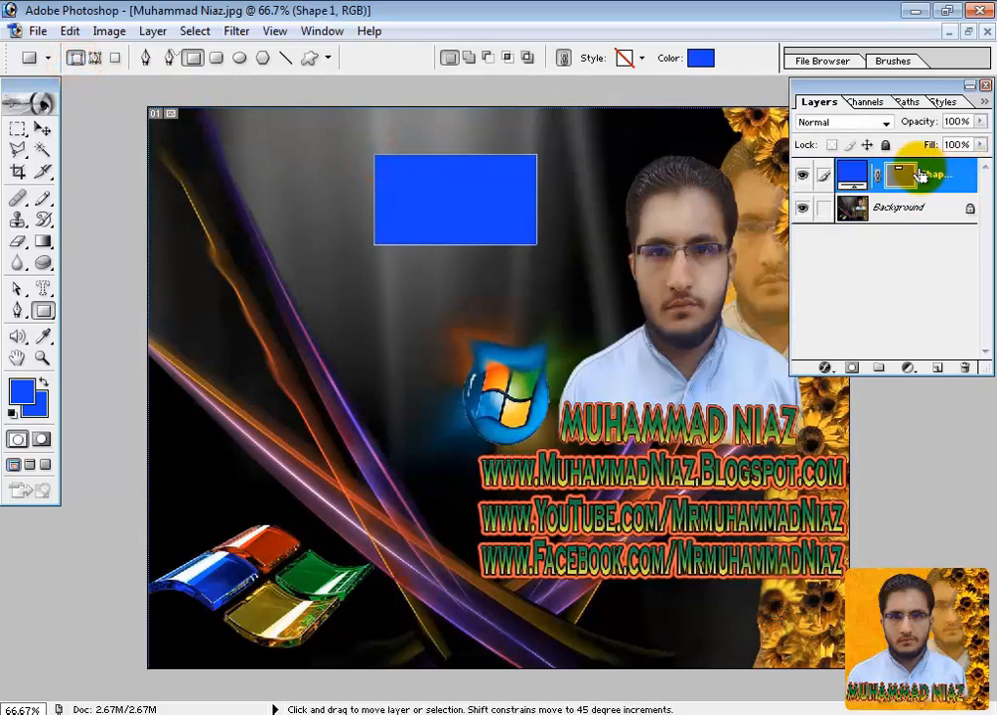
key("ctrl+z")
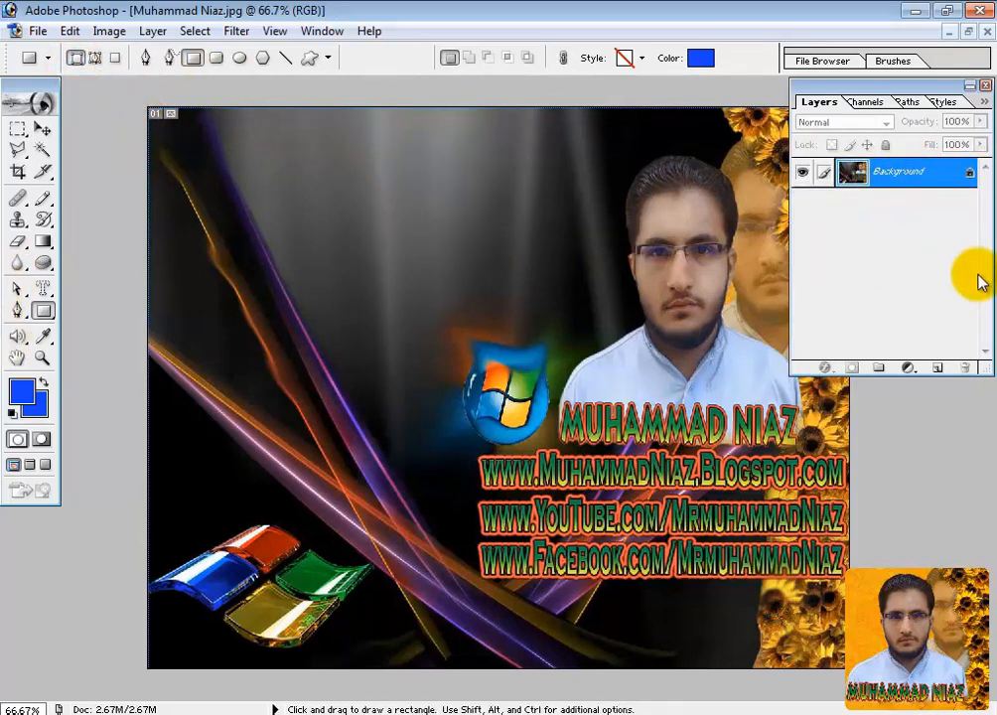
Add a new layer and draw a blue ellipse on it in fill pixels mode, overlapping the round logo's upper edge.
left_click(938, 371)
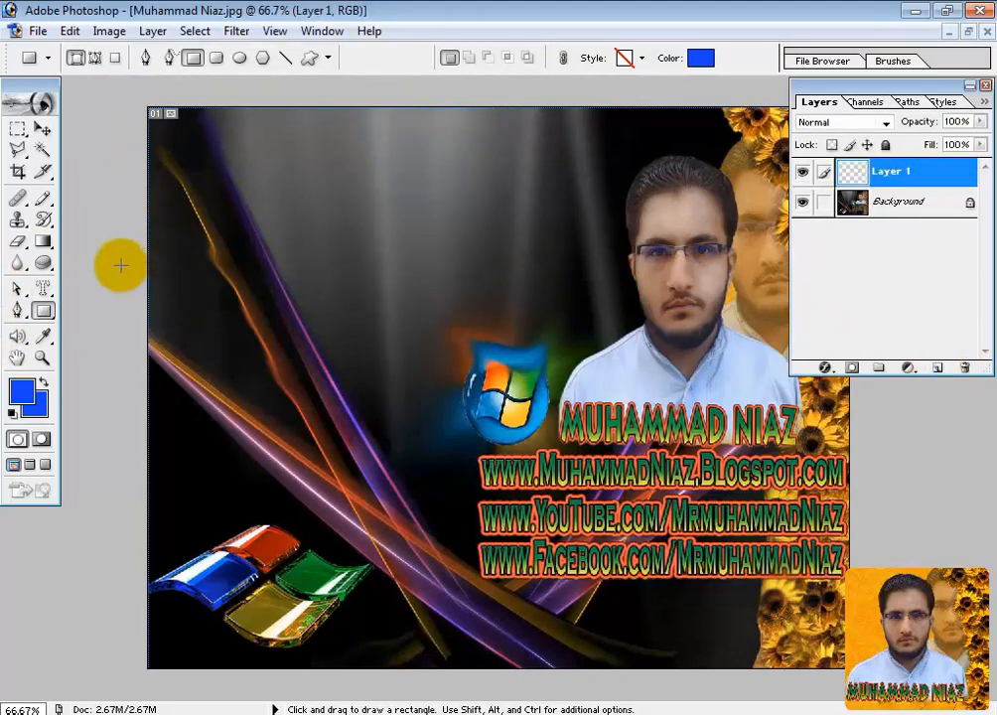
left_click(43, 312)
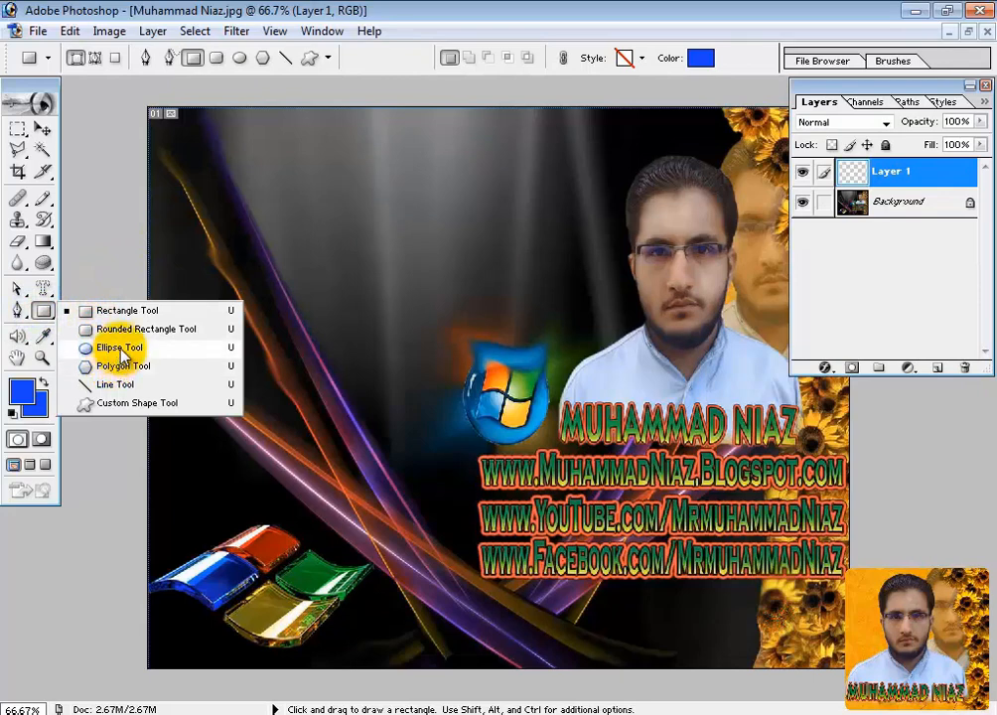
left_click(121, 349)
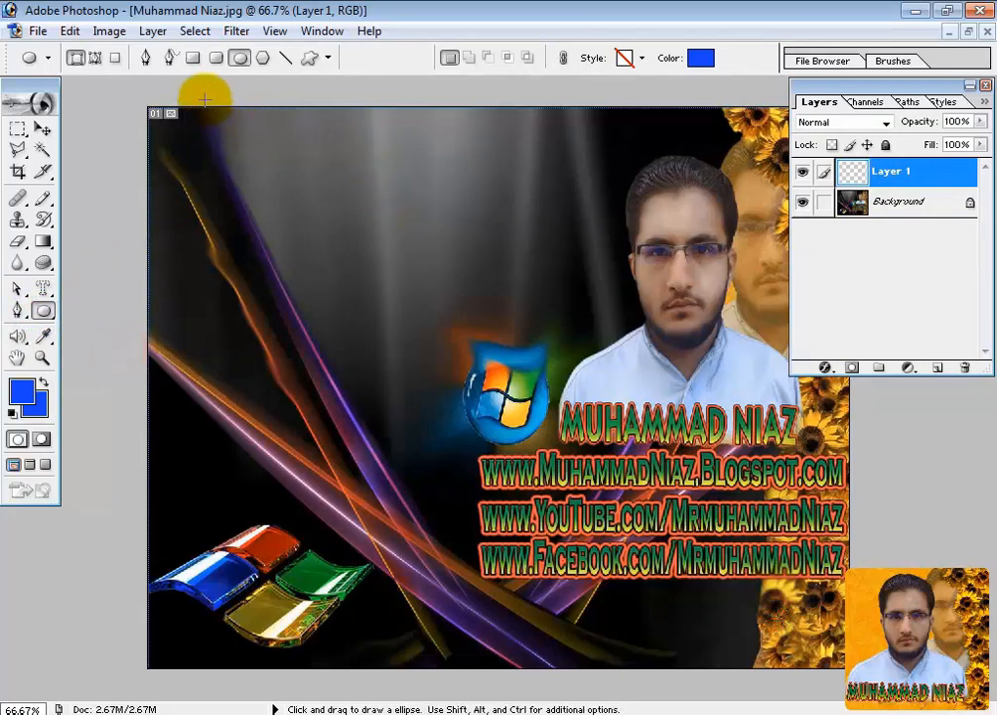
left_click(115, 58)
left_click_drag(326, 201, 513, 401)
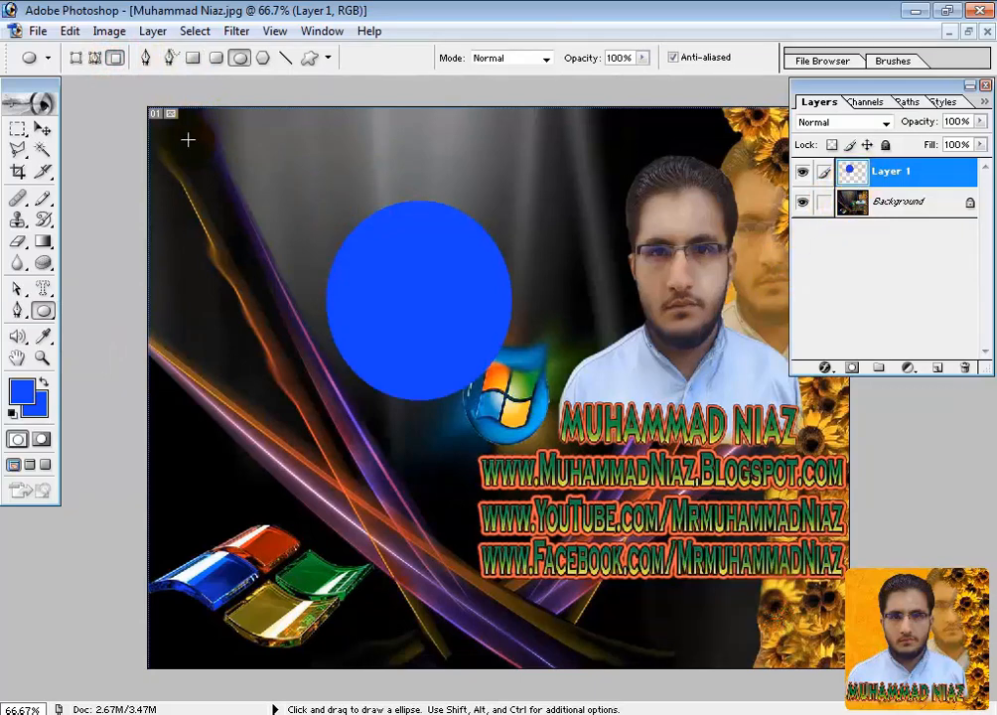
Move the blue ellipse up and slightly right with the Move Tool, and delete its layer.
left_click(43, 129)
left_click_drag(355, 280, 434, 268)
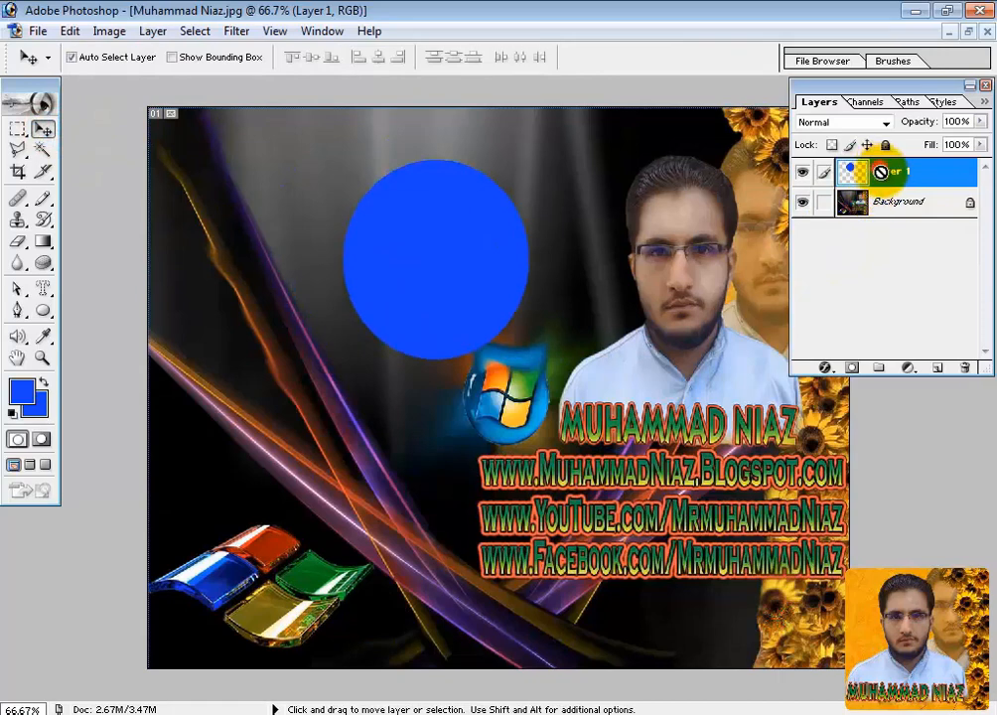
left_click(964, 367)
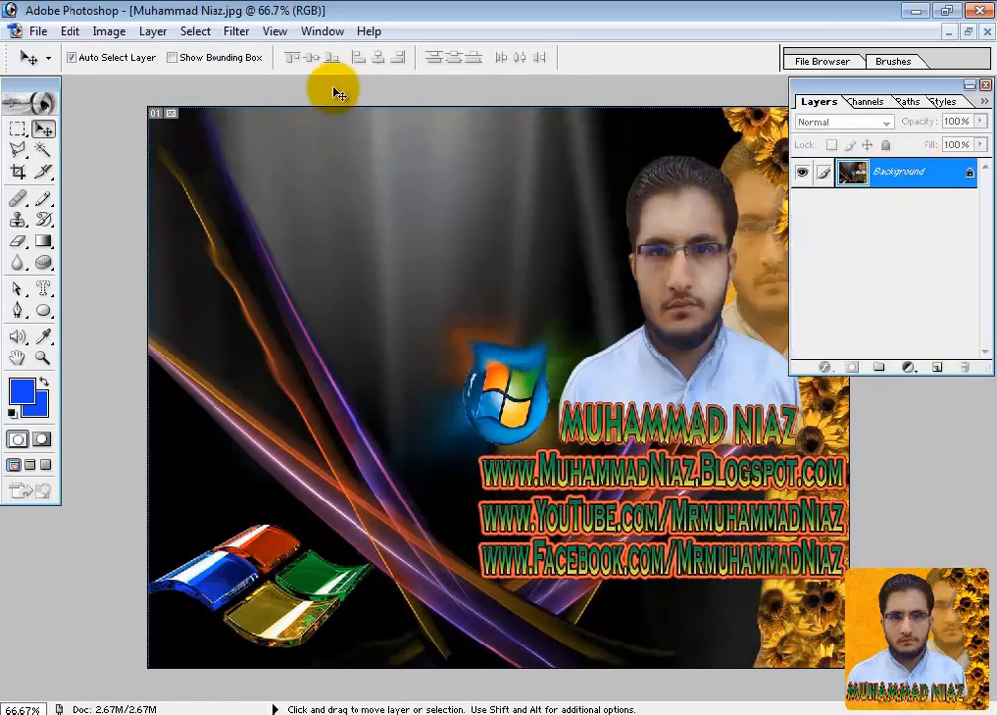
Draw a tall blue ellipse directly on the Background layer over the round logo, and try to move it with the Move Tool.
left_click(43, 310)
left_click_drag(385, 225, 530, 423)
left_click(43, 129)
left_click(516, 368)
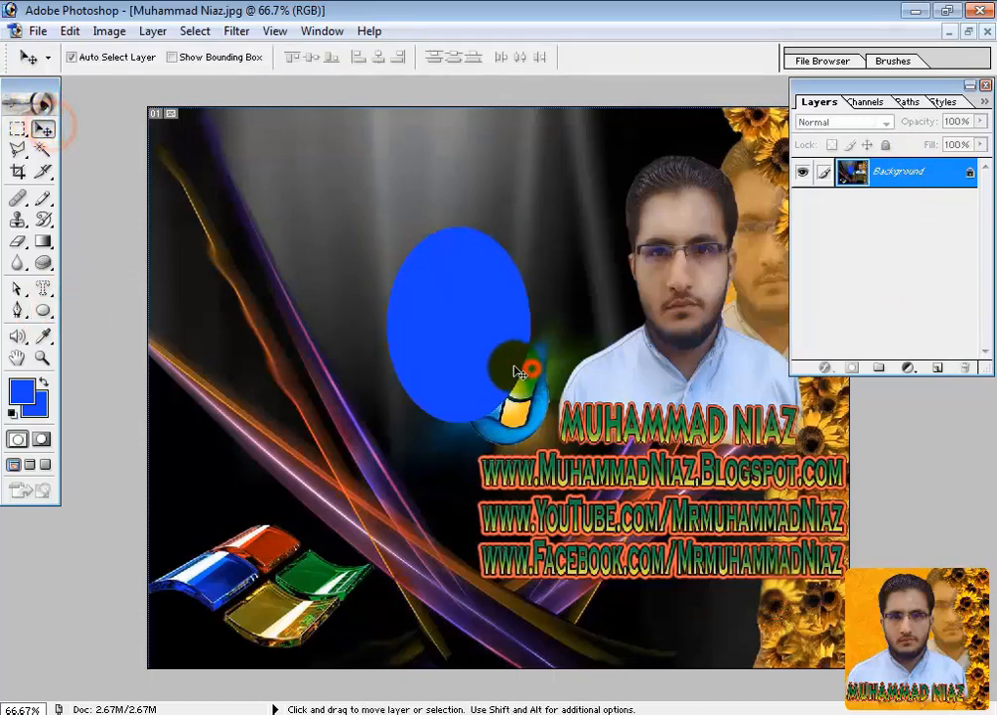
left_click(496, 289)
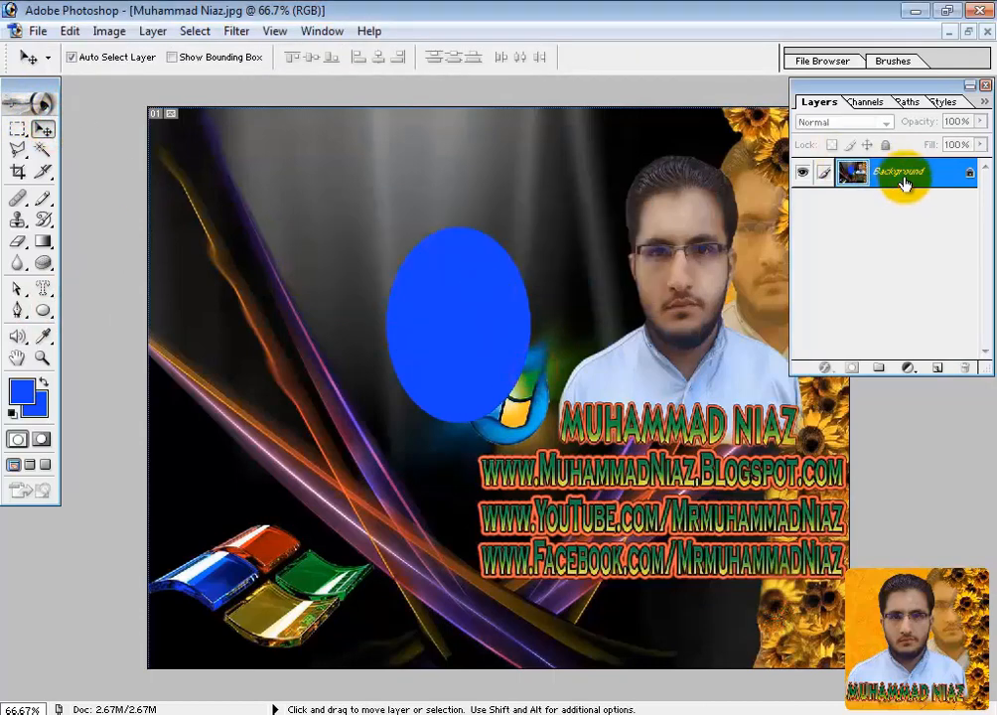
Try to move the ellipse again, convert the Background into the normal layer Layer 0, and move that layer slightly down.
left_click(501, 334)
left_click(487, 288)
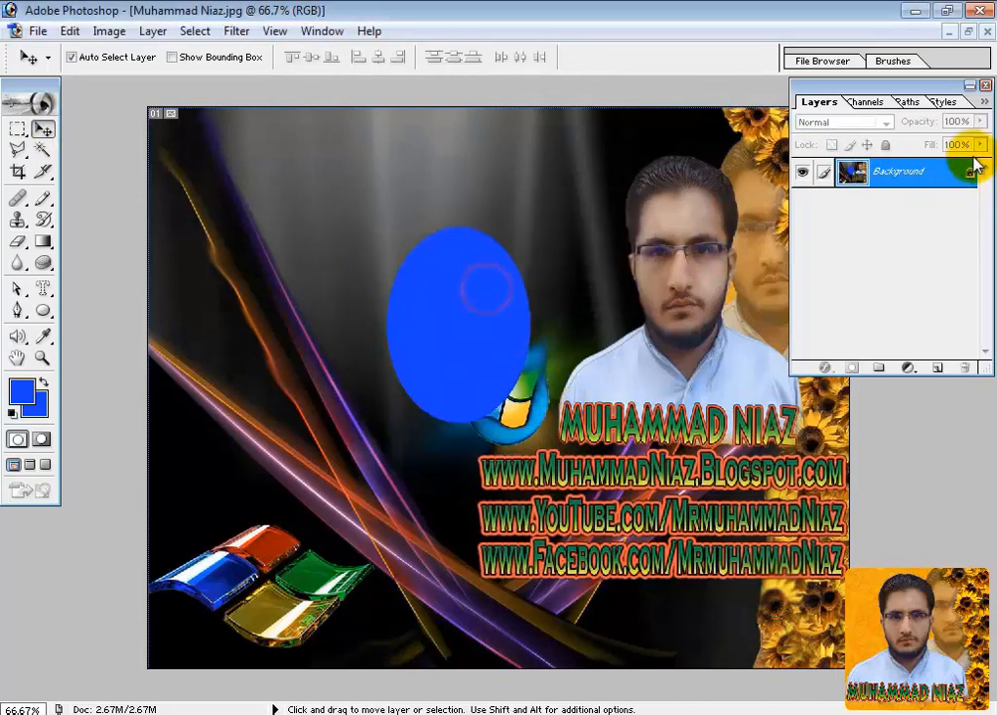
double_click(943, 171)
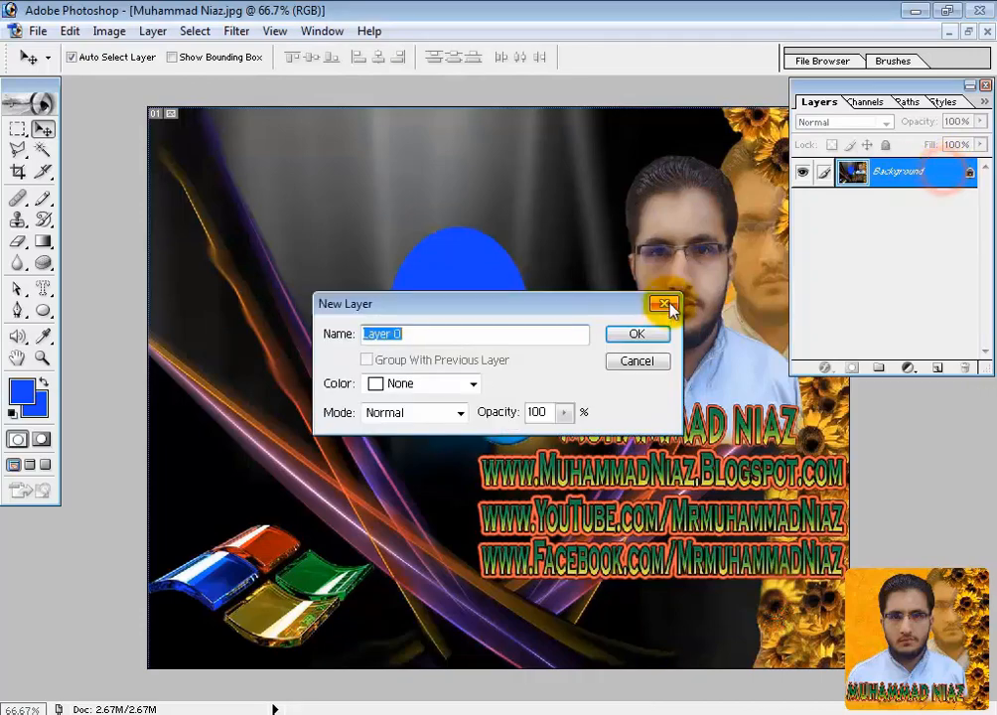
left_click(657, 341)
left_click_drag(521, 320, 527, 352)
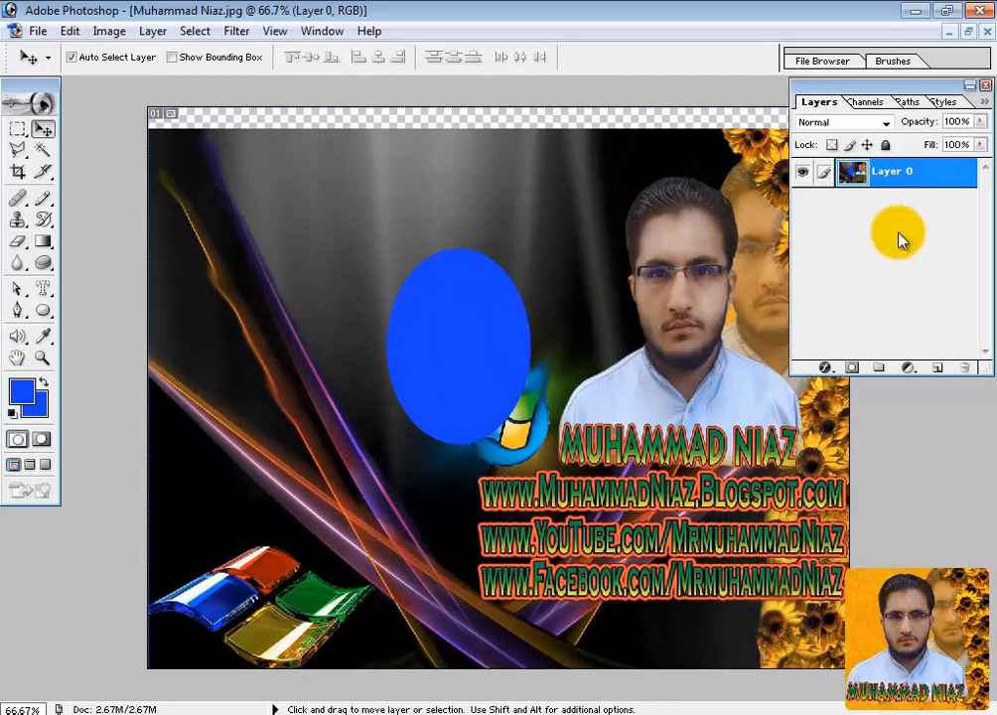
Undo the layer move, the Background conversion and the blue ellipse.
key("ctrl+alt+z")
key("ctrl+alt+z")
key("ctrl+alt+z")
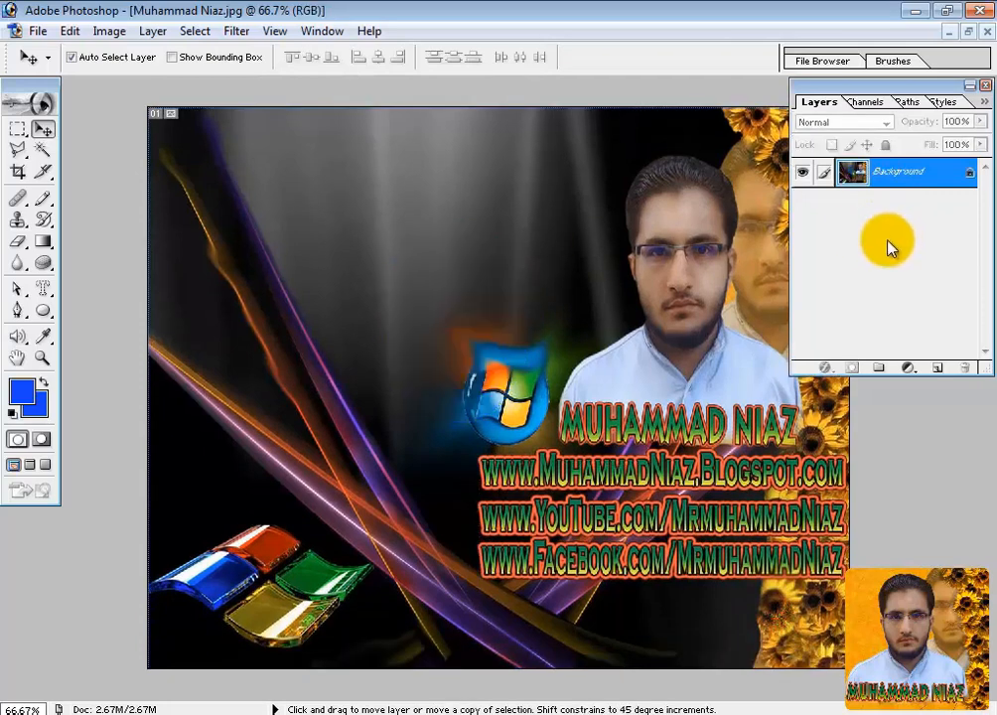
Add a new layer and, for the Custom Shape Tool, replace the current shapes with the default set.
left_click(938, 368)
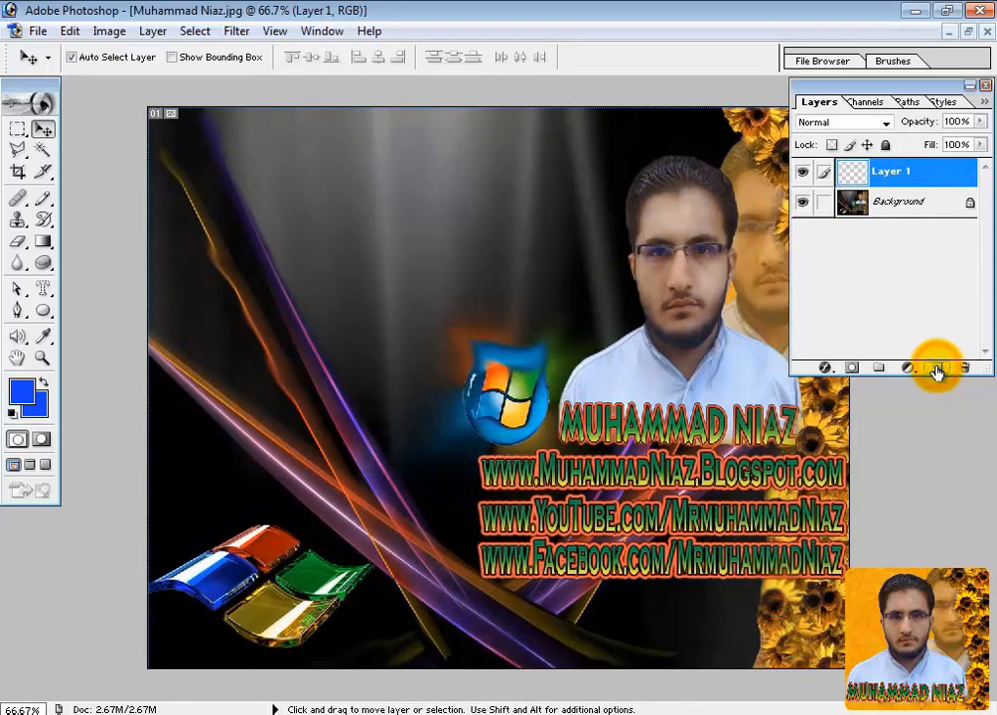
left_click(43, 309)
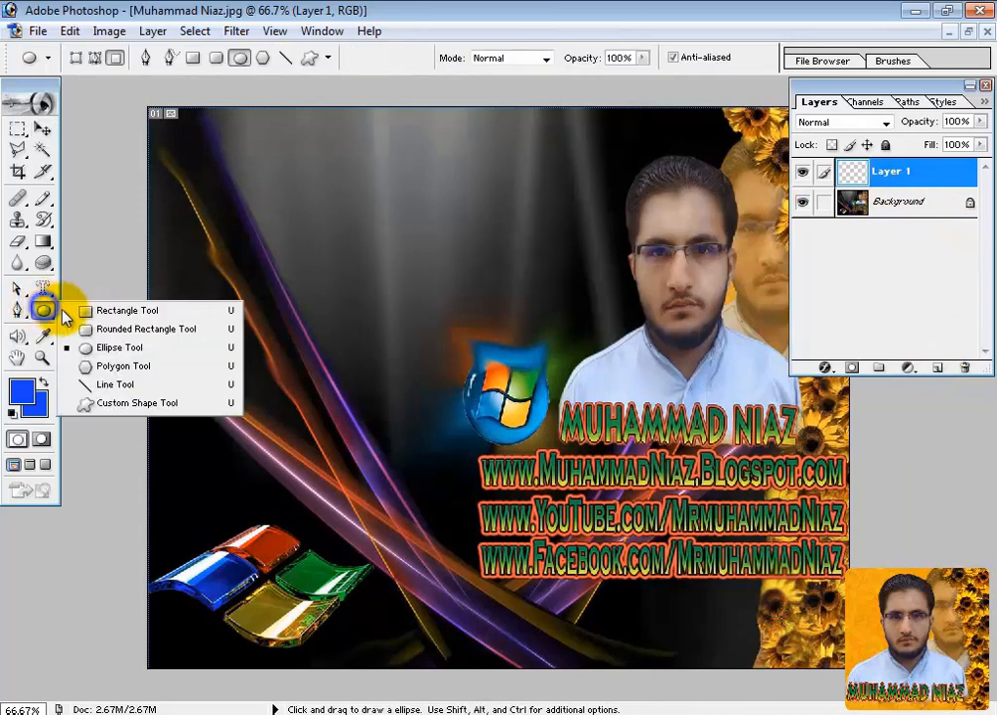
left_click(121, 405)
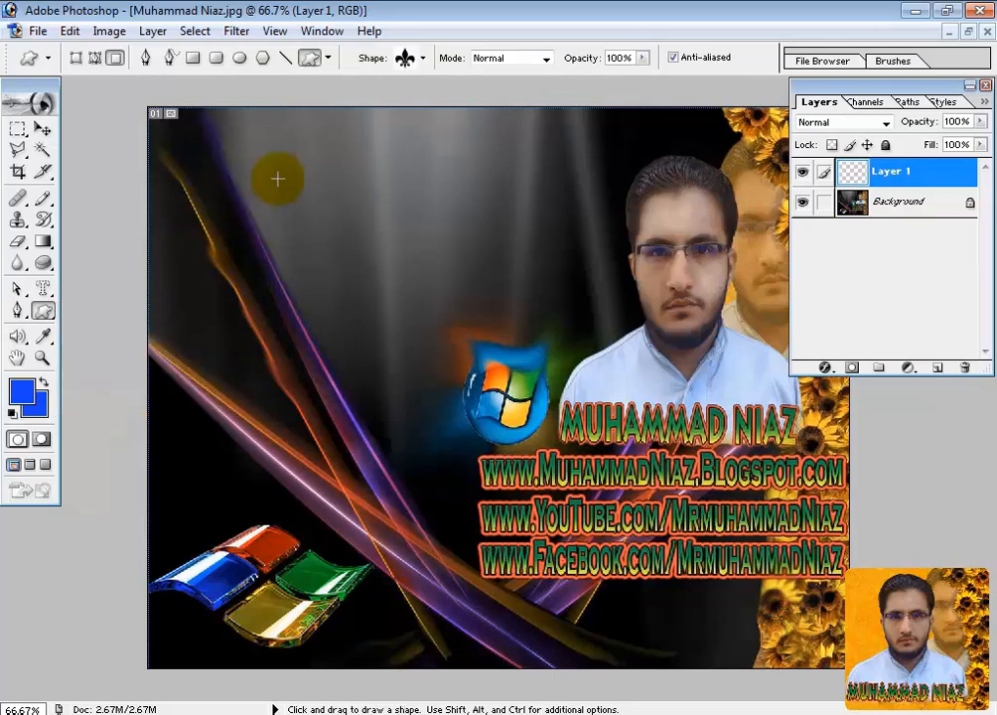
left_click(423, 59)
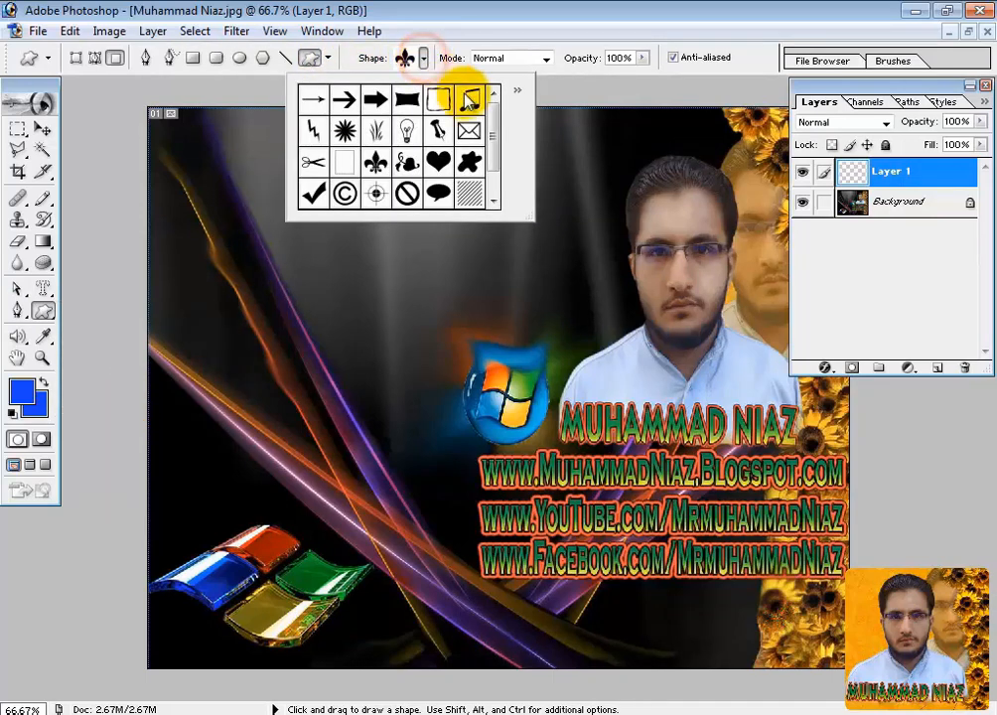
left_click(521, 95)
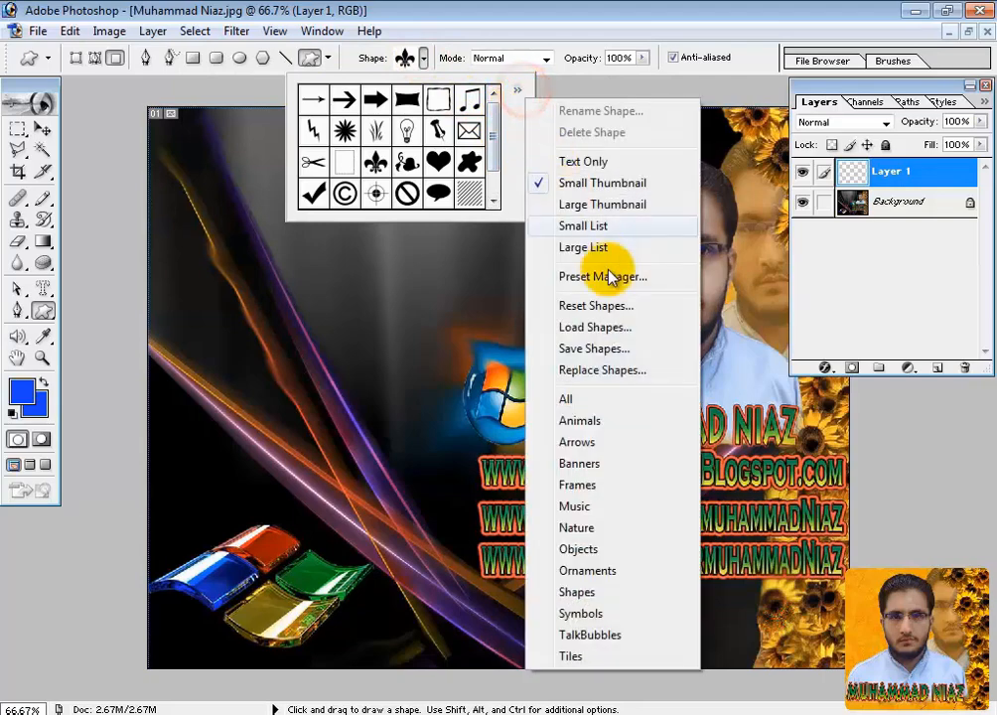
left_click(636, 306)
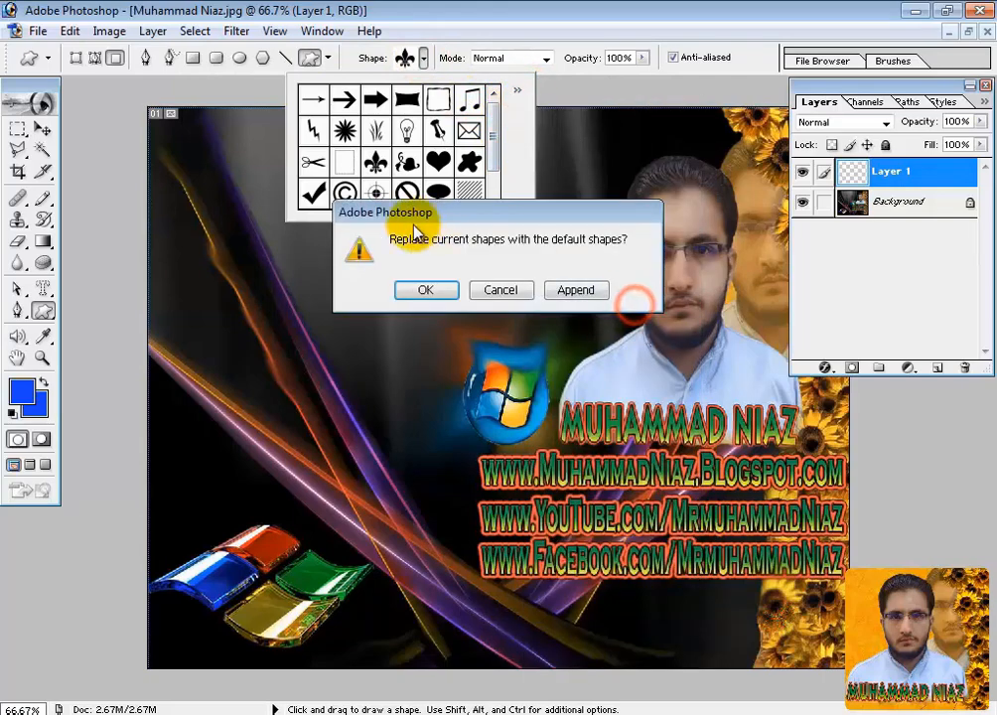
left_click(424, 293)
scroll(498, 149, "down", 2)
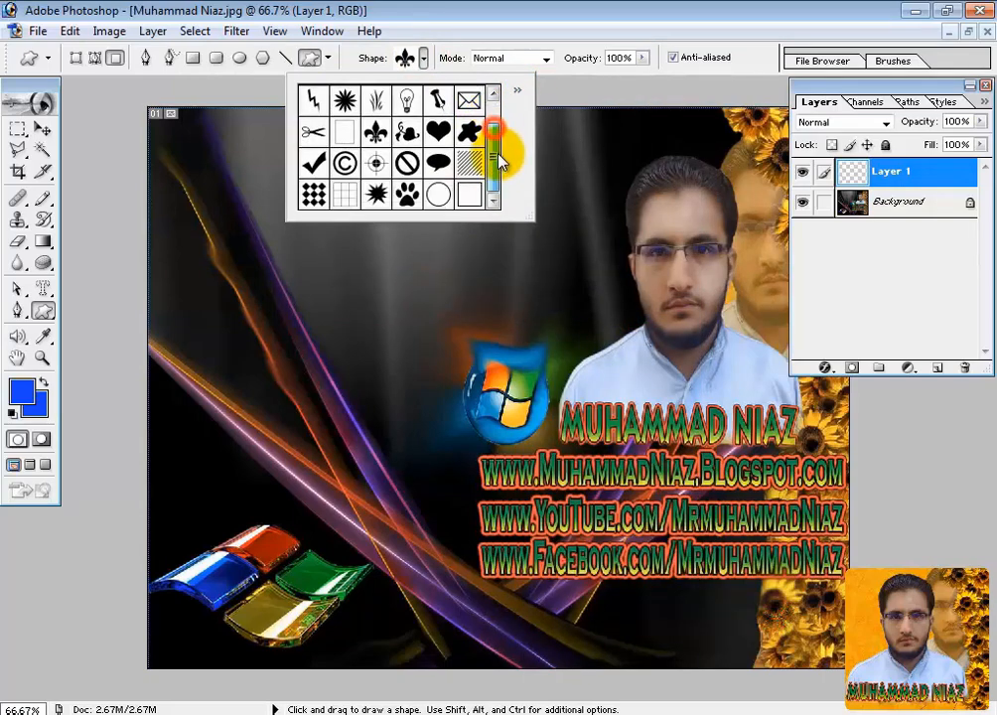
scroll(504, 93, "up", 2)
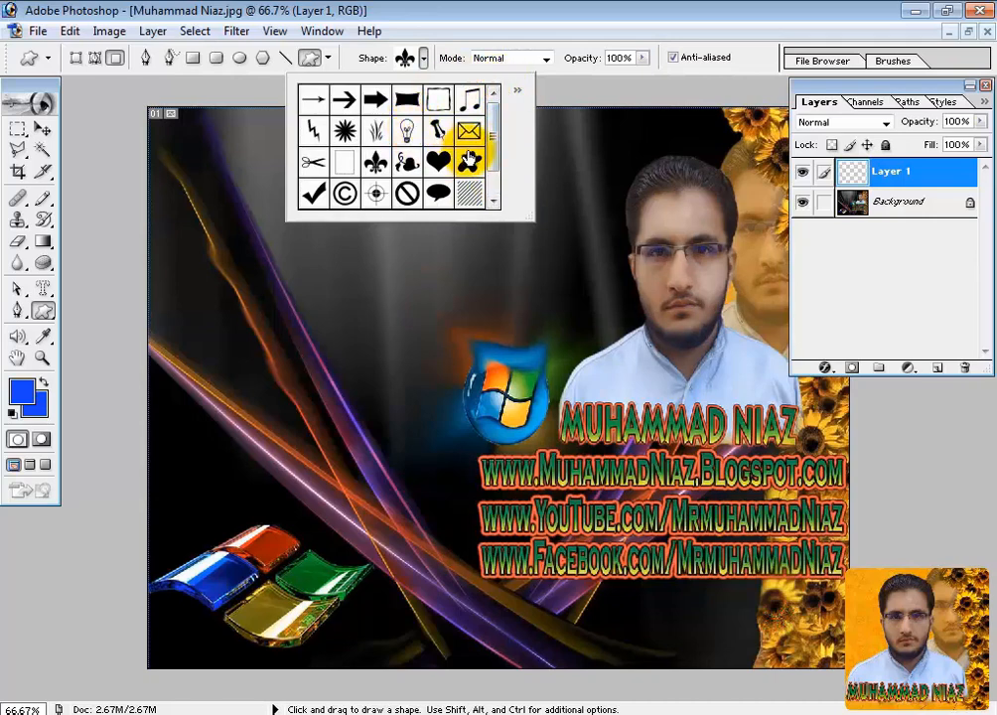
Draw a blue blob custom shape on the new layer above and left of the round logo, and review the available shape libraries.
double_click(471, 160)
left_click_drag(329, 191, 480, 345)
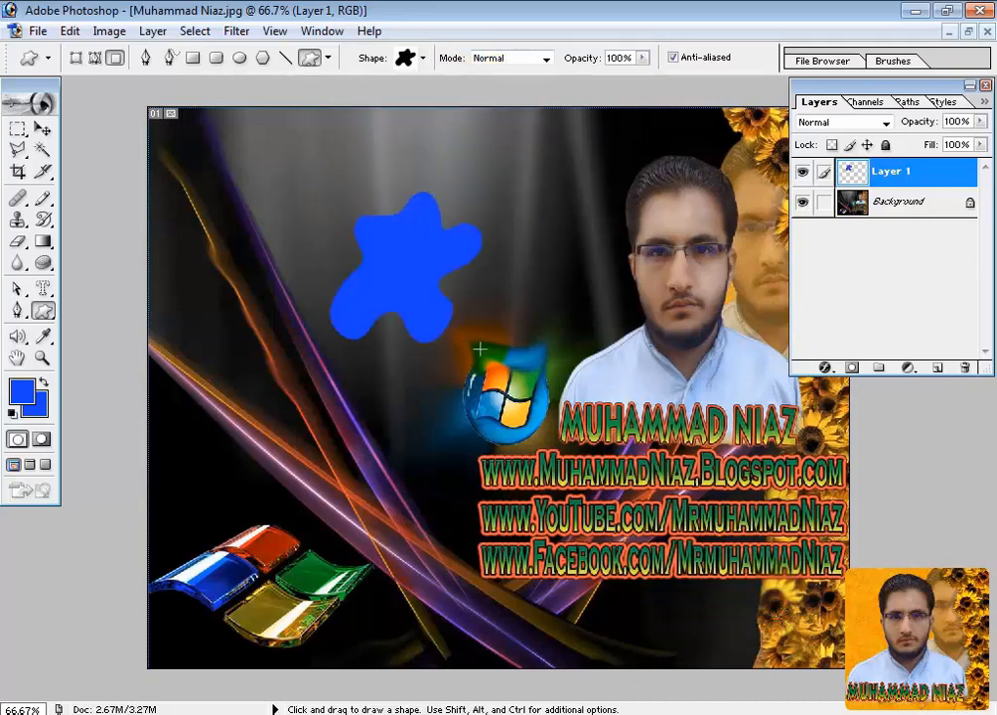
left_click(421, 57)
left_click(516, 90)
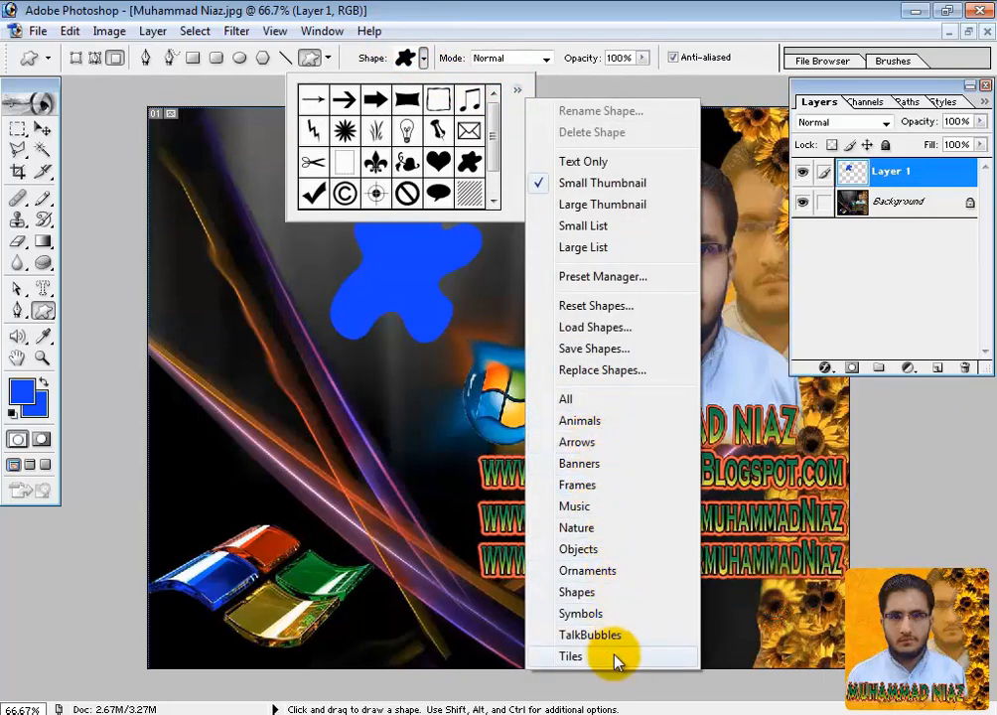
left_click(497, 157)
Draw a thin curved Pen shape in shape layers mode from above the glass flag to the man's forehead, and undo it.
left_click_drag(17, 308, 68, 314)
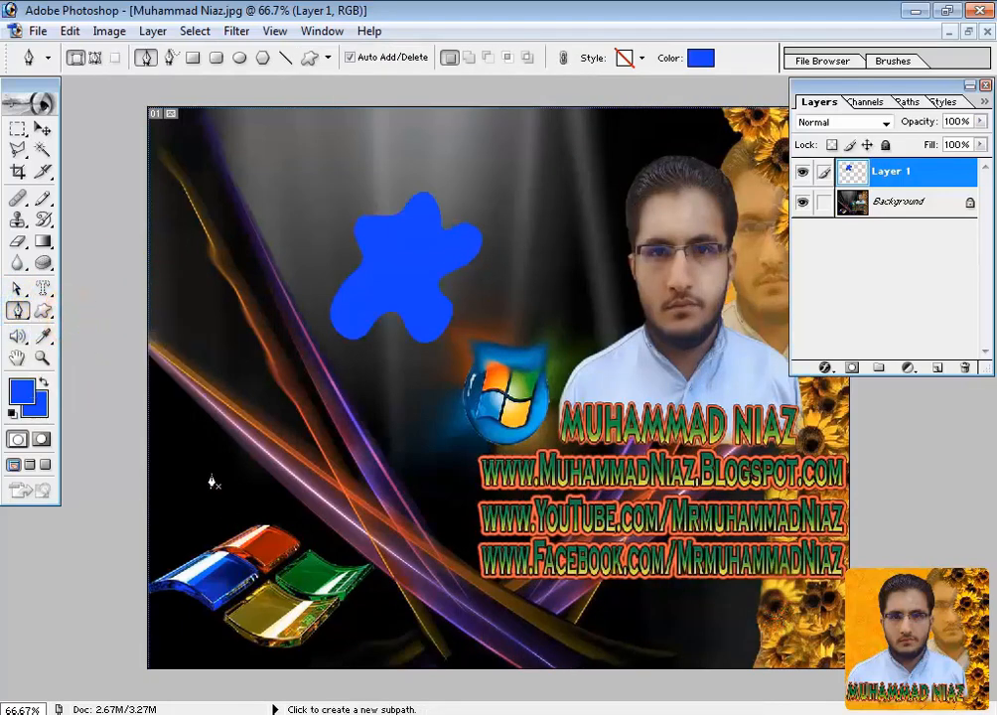
left_click_drag(211, 475, 231, 503)
left_click_drag(722, 231, 744, 262)
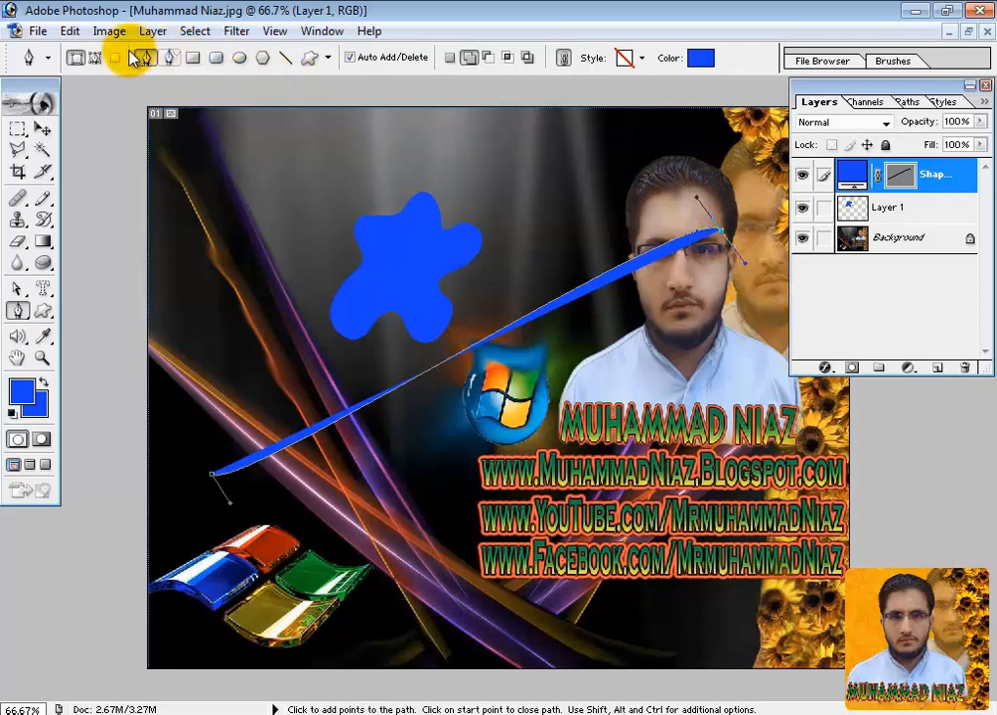
key("ctrl+alt+z")
key("ctrl+alt+z")
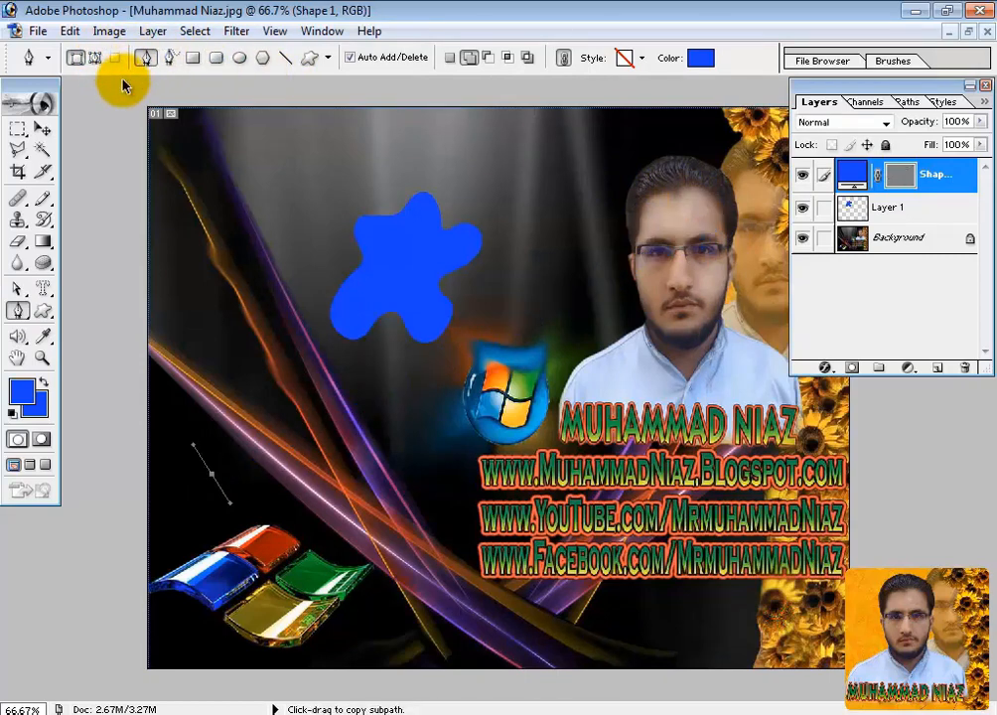
Draw a two-point Pen path in paths mode from above the glass flag to the man's head, and bend it with its direction handles.
left_click(20, 309)
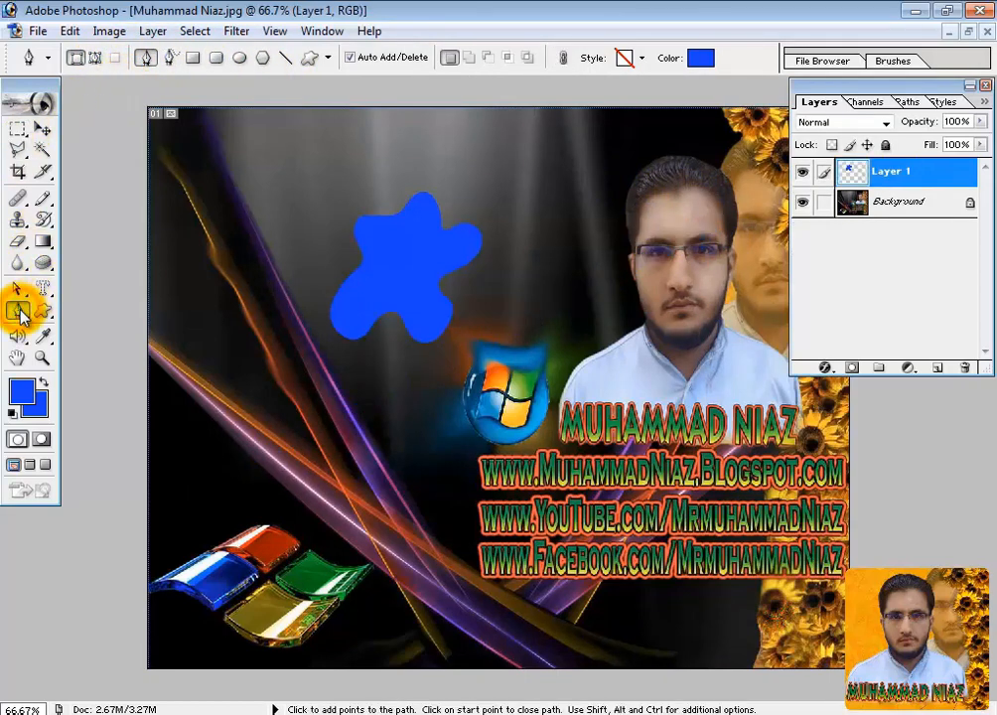
left_click(95, 58)
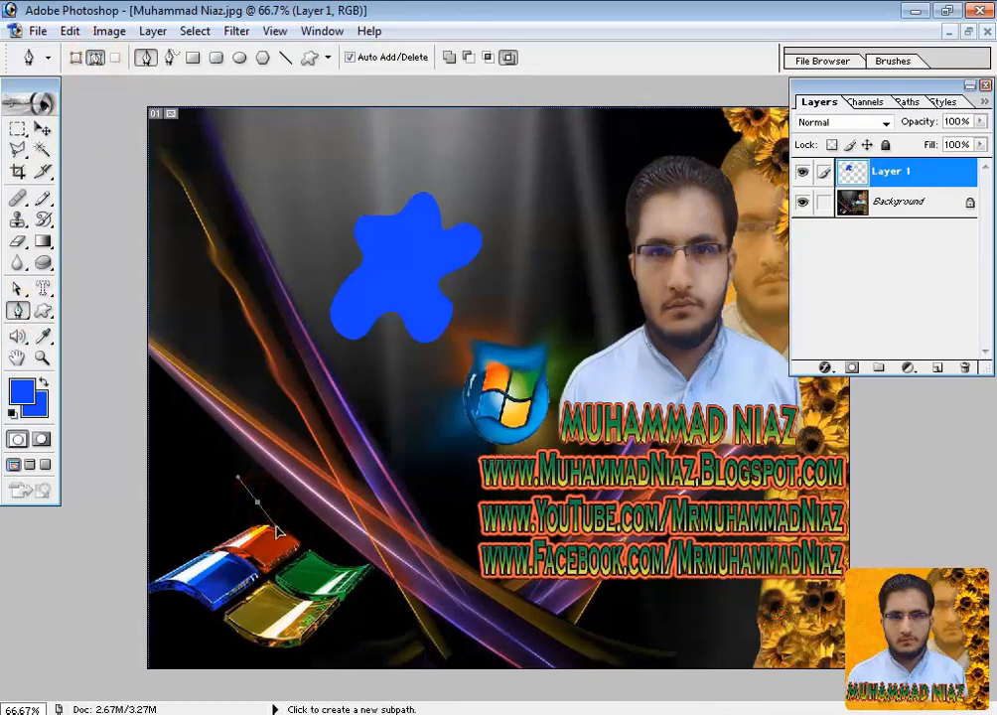
left_click(740, 220)
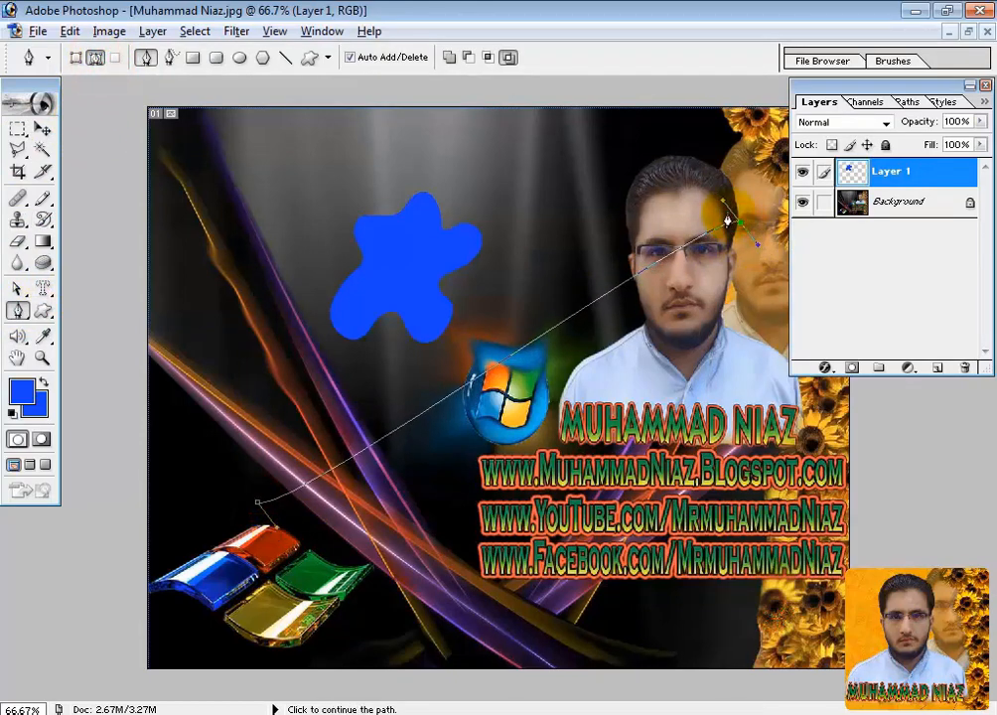
left_click_drag(723, 207, 541, 74)
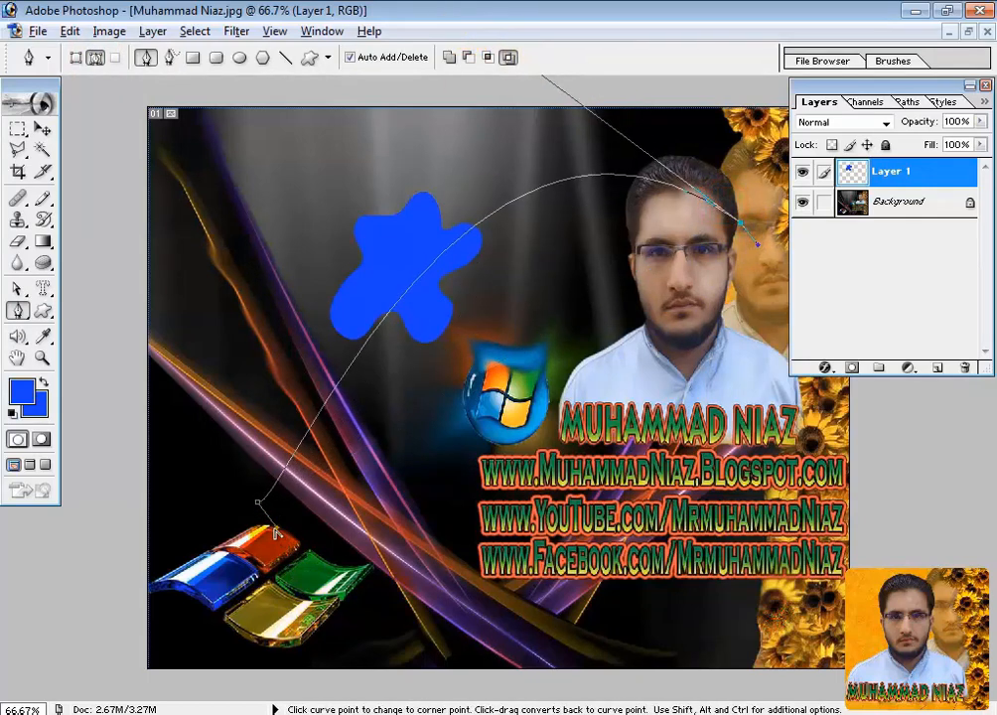
left_click_drag(279, 531, 472, 699)
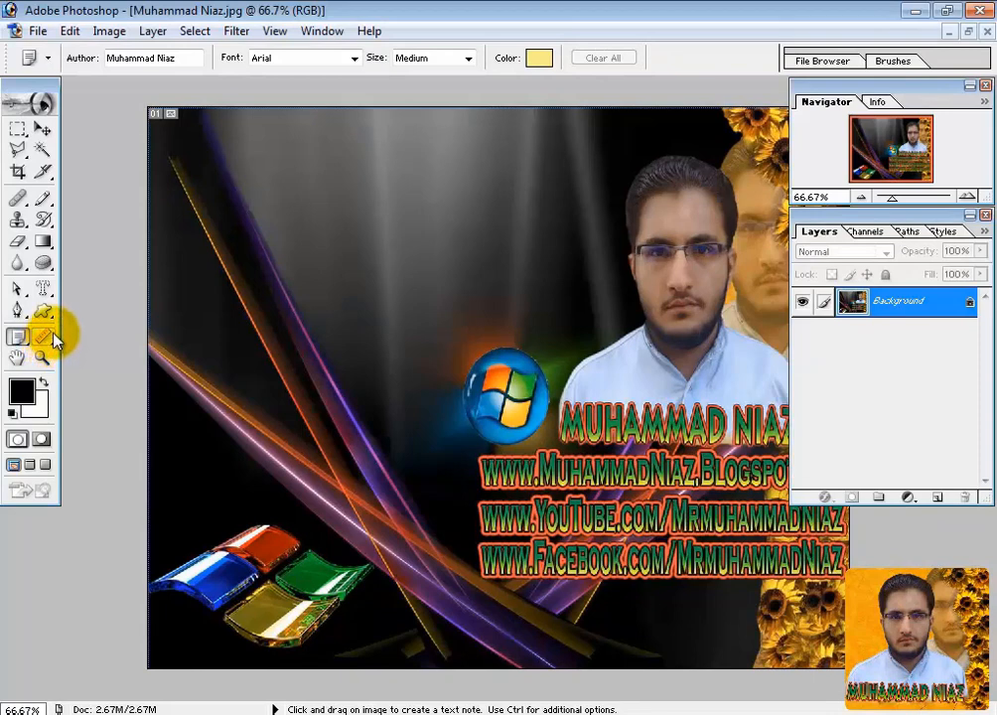
Sample foreground colors from the man's face and a golden tone from the sunflowers with the Eyedropper Tool.
left_click(45, 337)
left_click(91, 338)
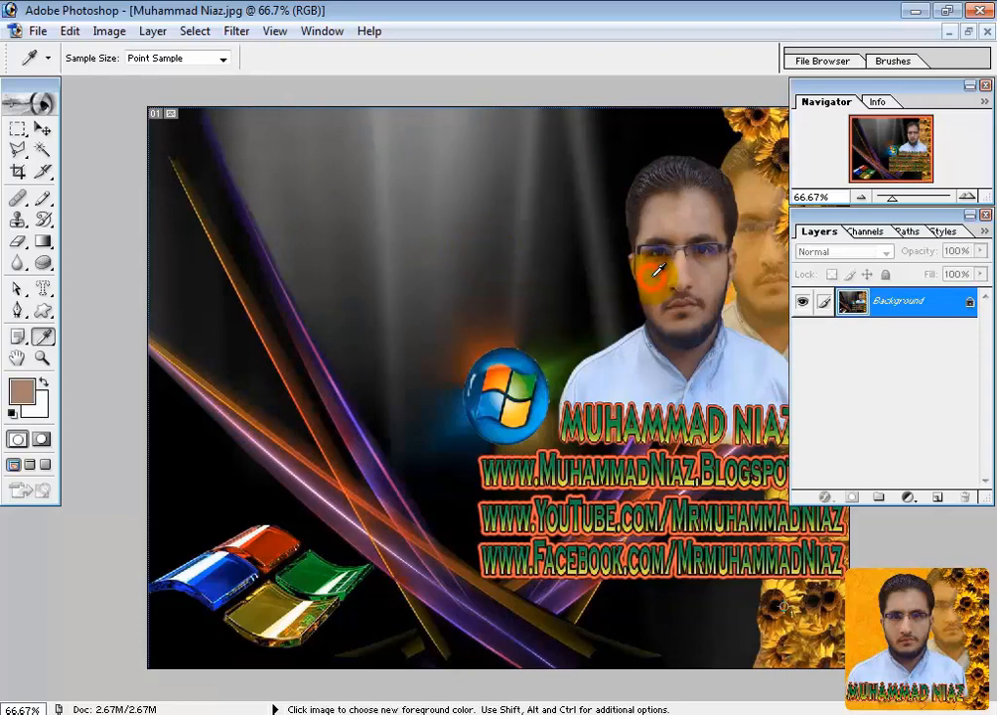
left_click(693, 210)
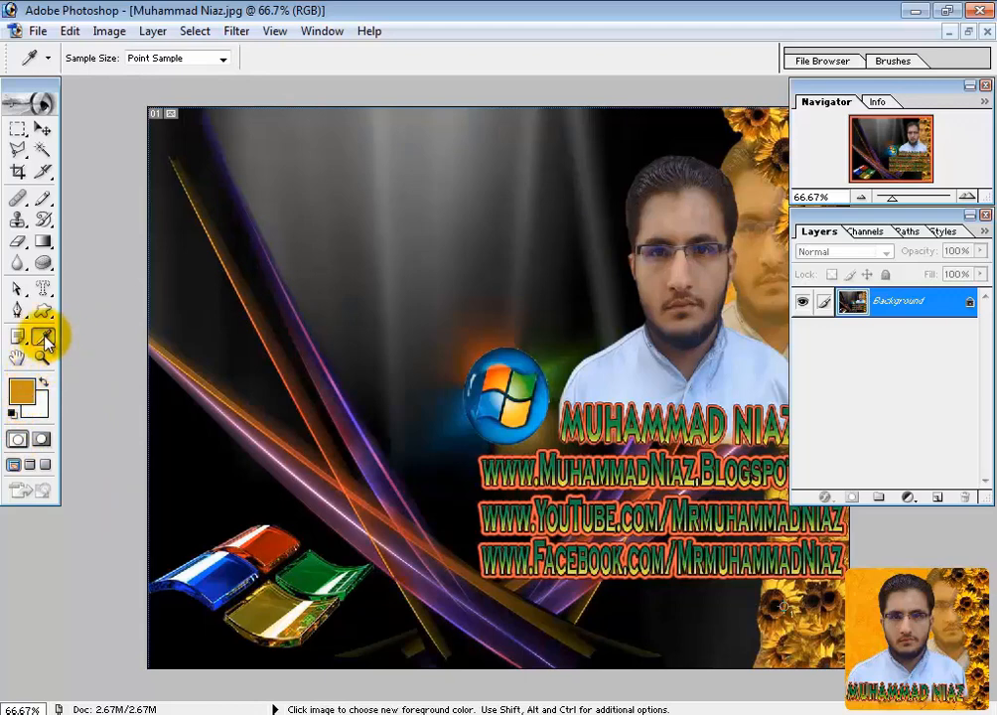
Place a second color sampler beside the man's shoulder with the Color Sampler Tool, and view both samplers' values in the Info palette.
left_click_drag(46, 340, 105, 355)
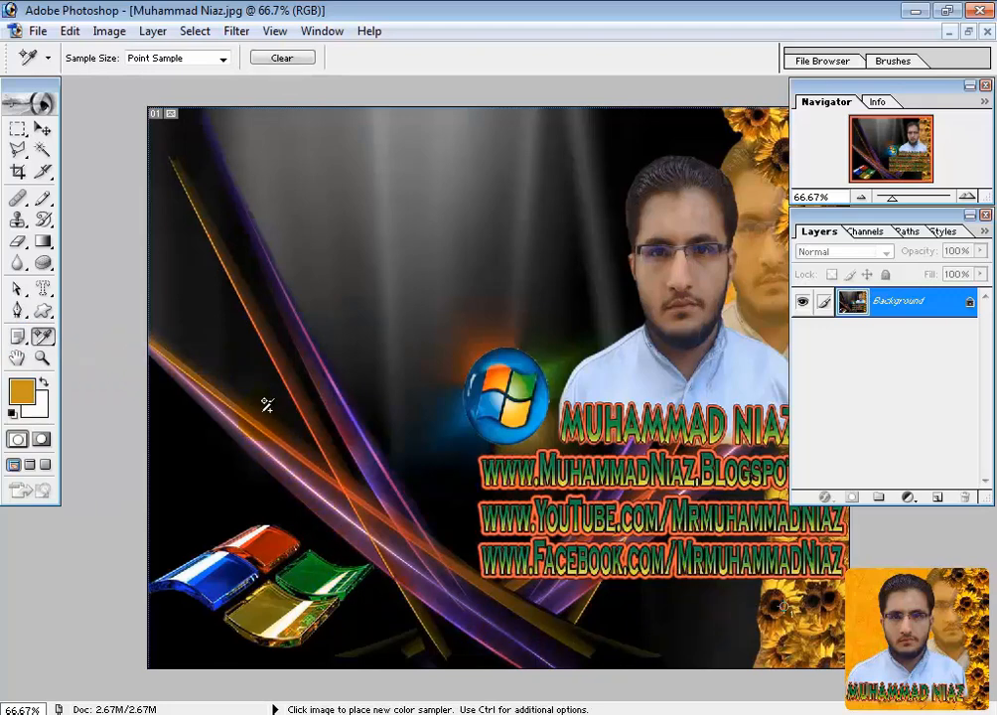
left_click(591, 340)
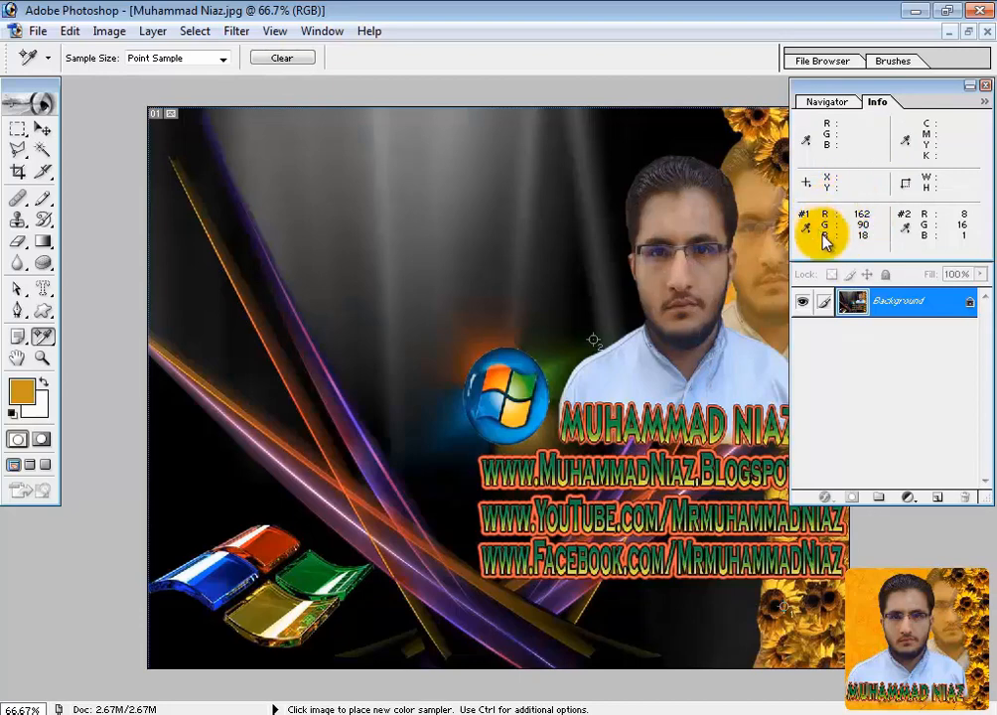
Enter the first sampler's color, R 162, G 90, B 18, in the foreground Color Picker, and cancel the change.
left_click(22, 393)
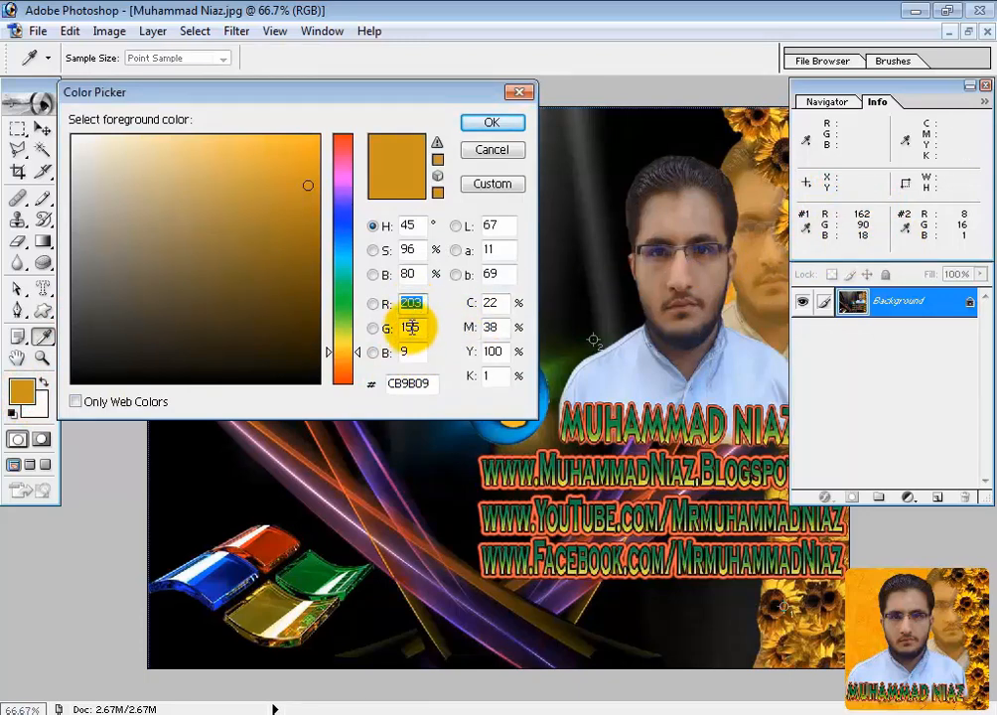
type("1")
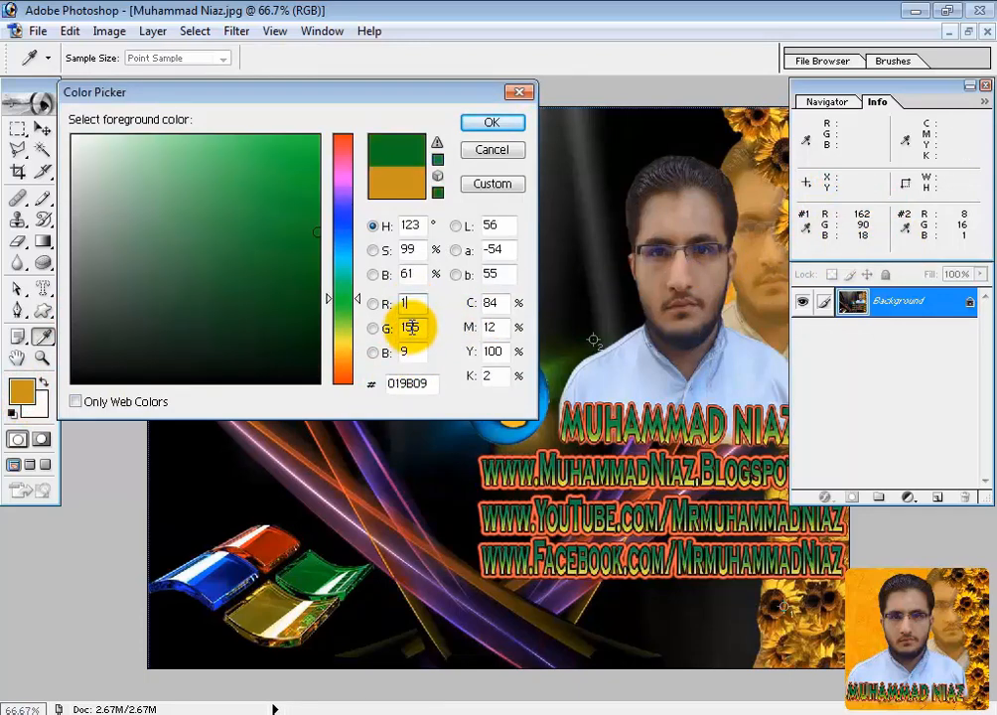
type("62")
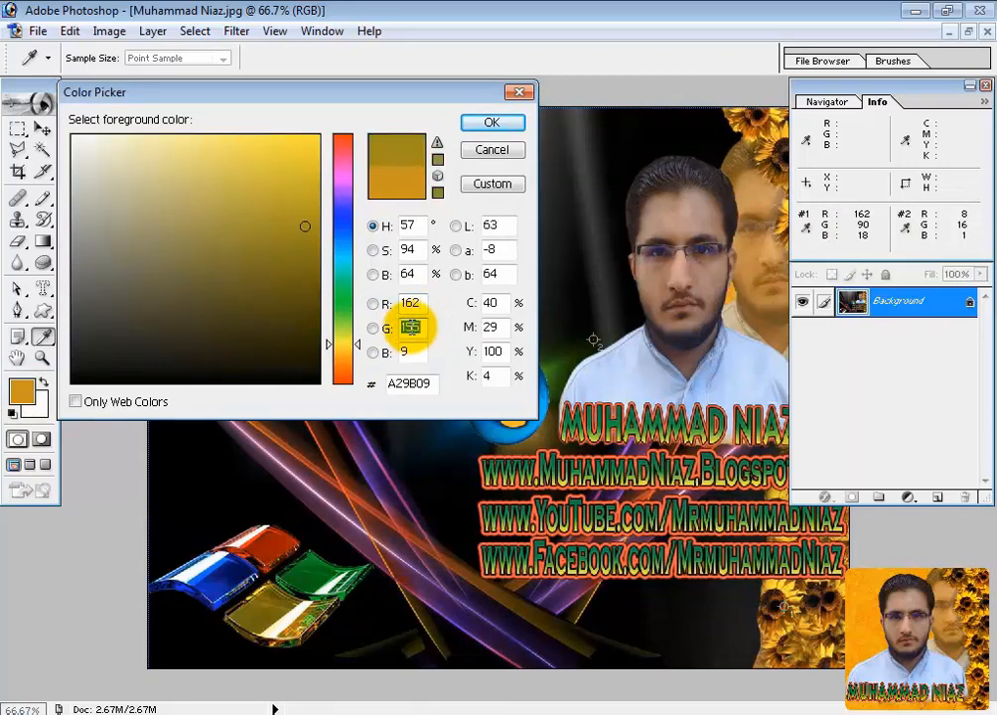
type("90")
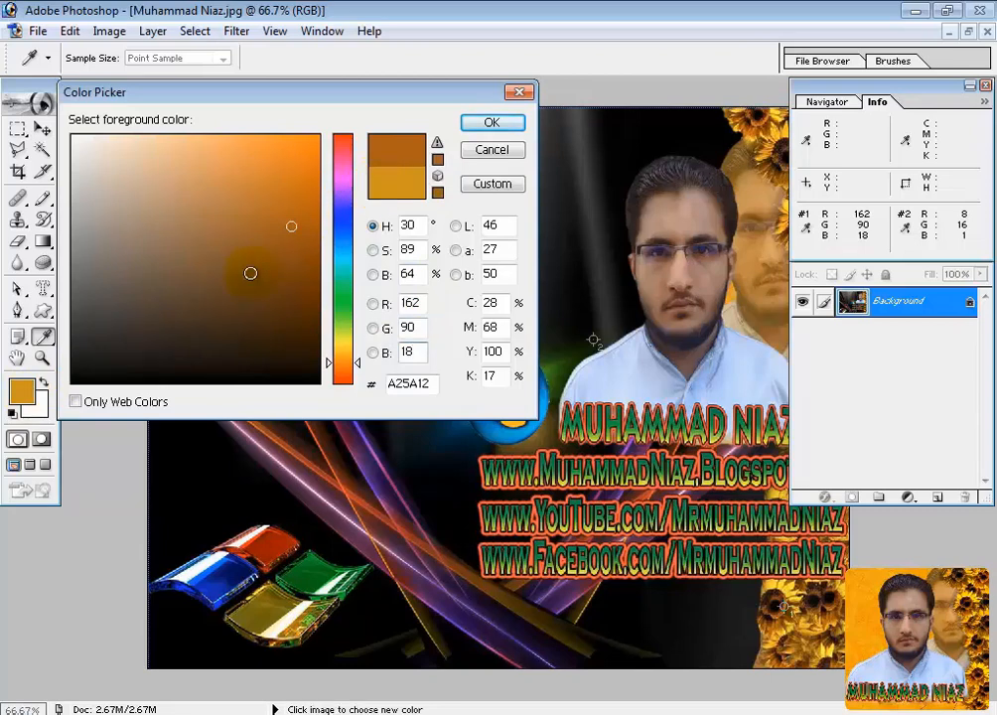
left_click(486, 150)
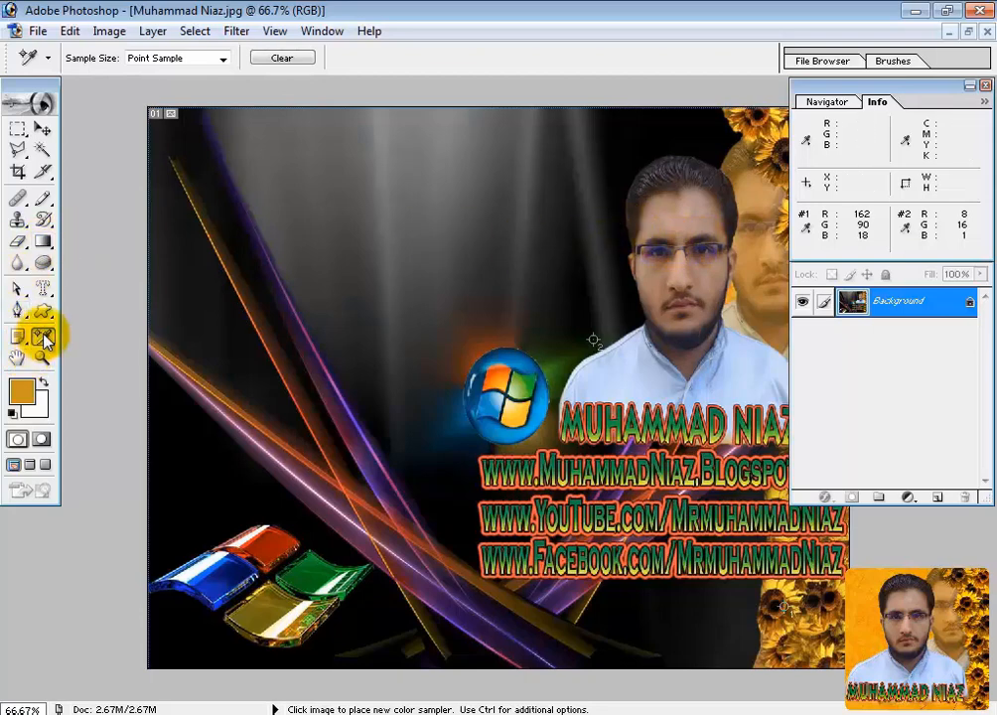
Measure below the Facebook address with the Measure Tool, and reposition the line to measure nearly vertically beside the round logo.
left_click_drag(44, 340, 119, 381)
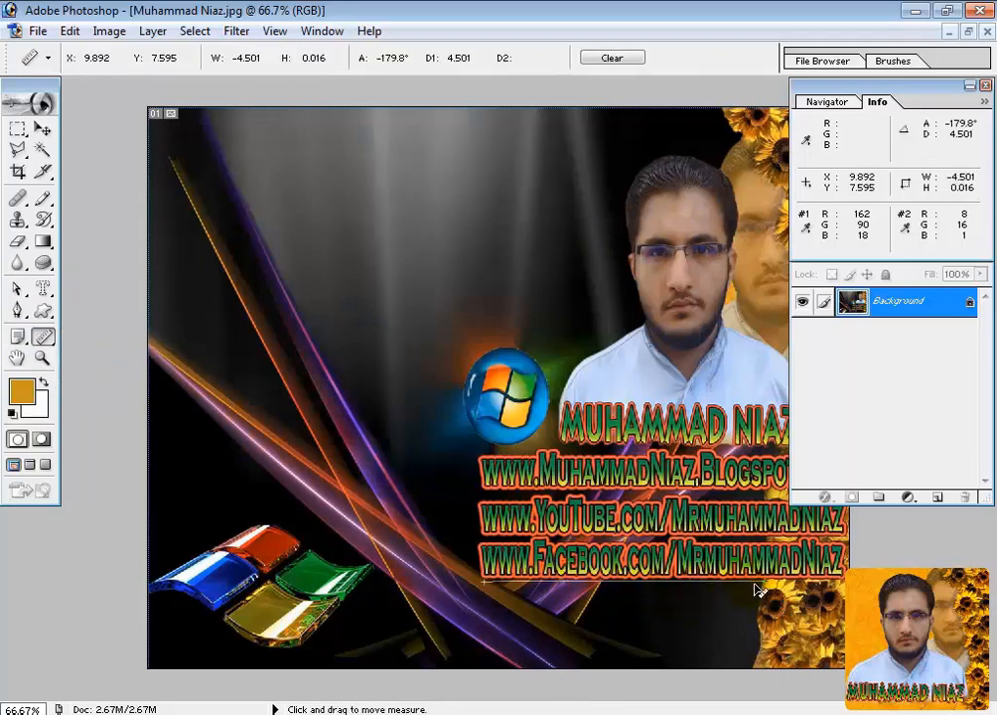
left_click_drag(757, 588, 711, 136)
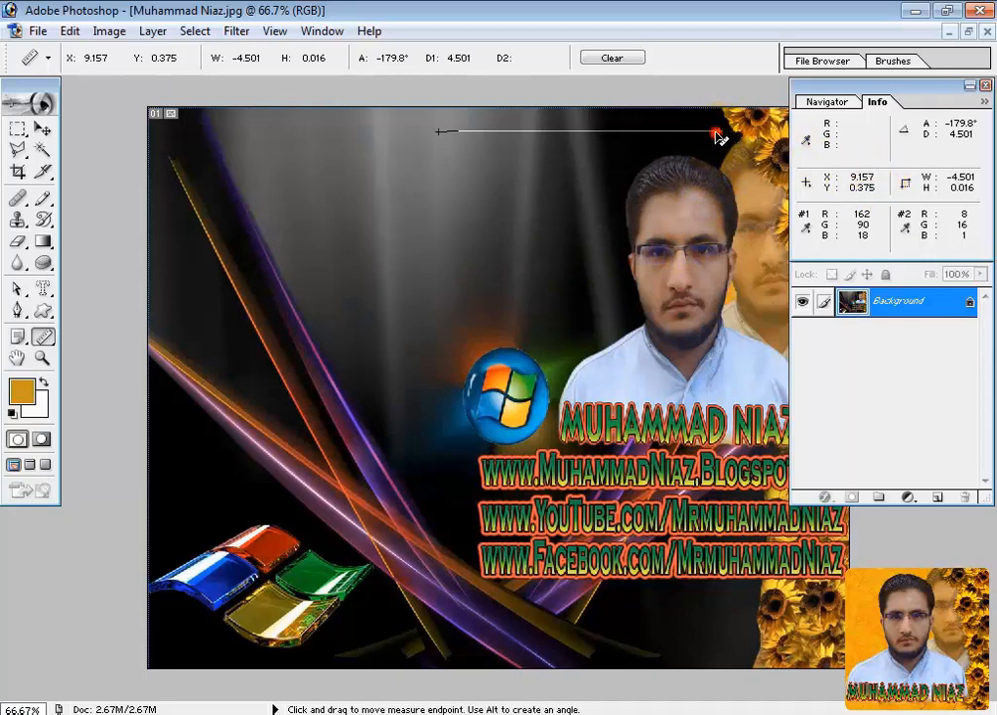
left_click_drag(715, 132, 449, 546)
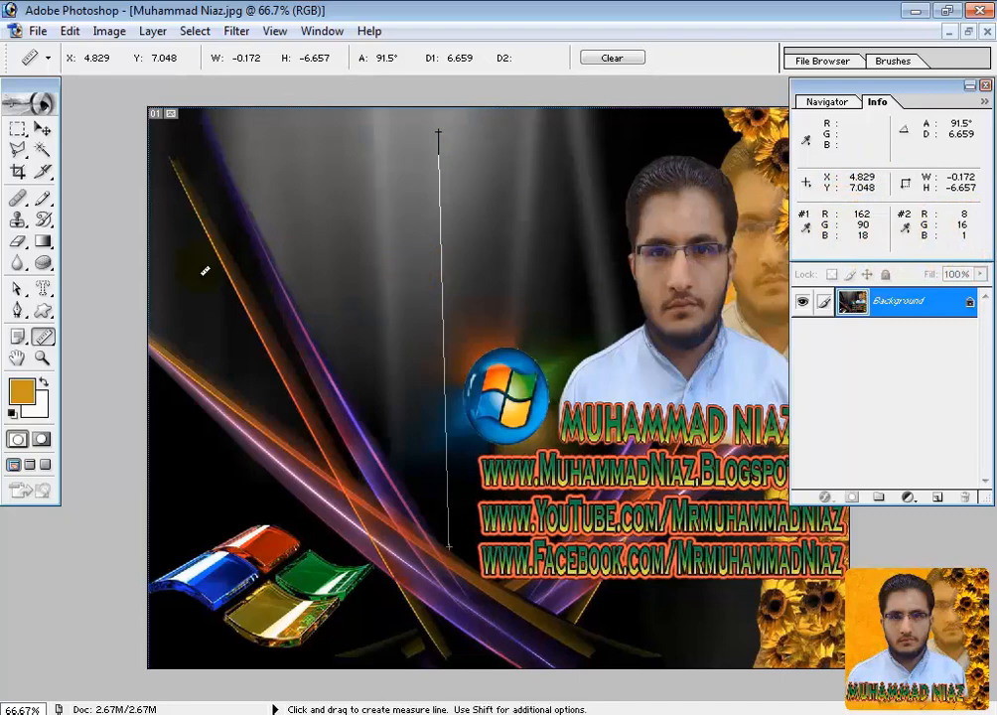
Add a note reading "Example" above the round logo with the Notes Tool, and collapse it to its marker.
left_click(19, 337)
left_click(22, 338)
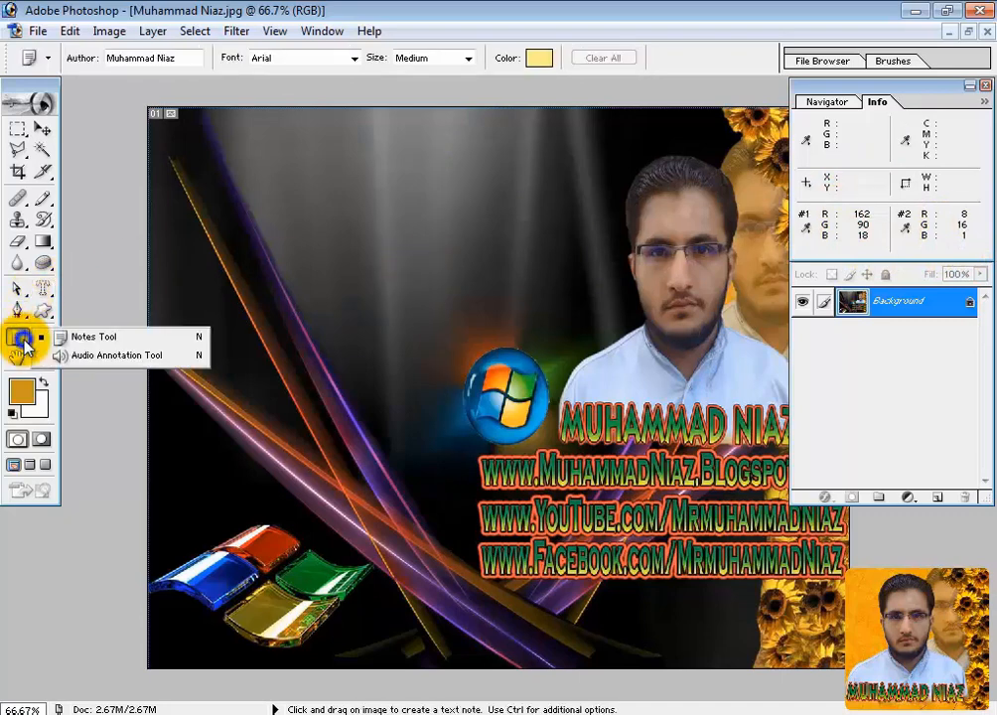
left_click(90, 336)
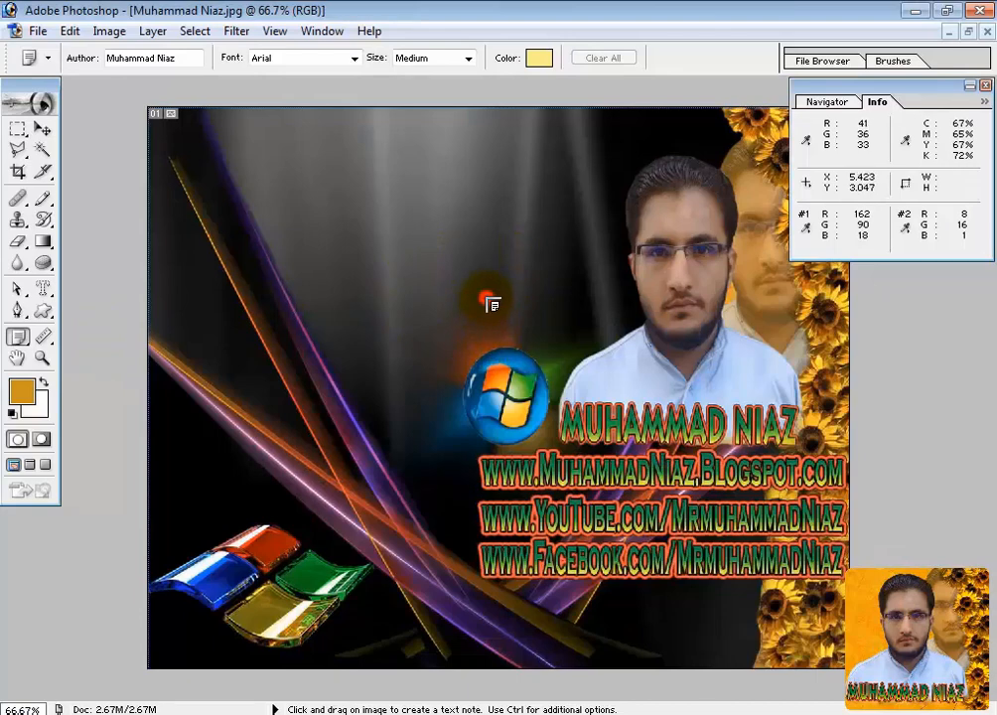
left_click(485, 298)
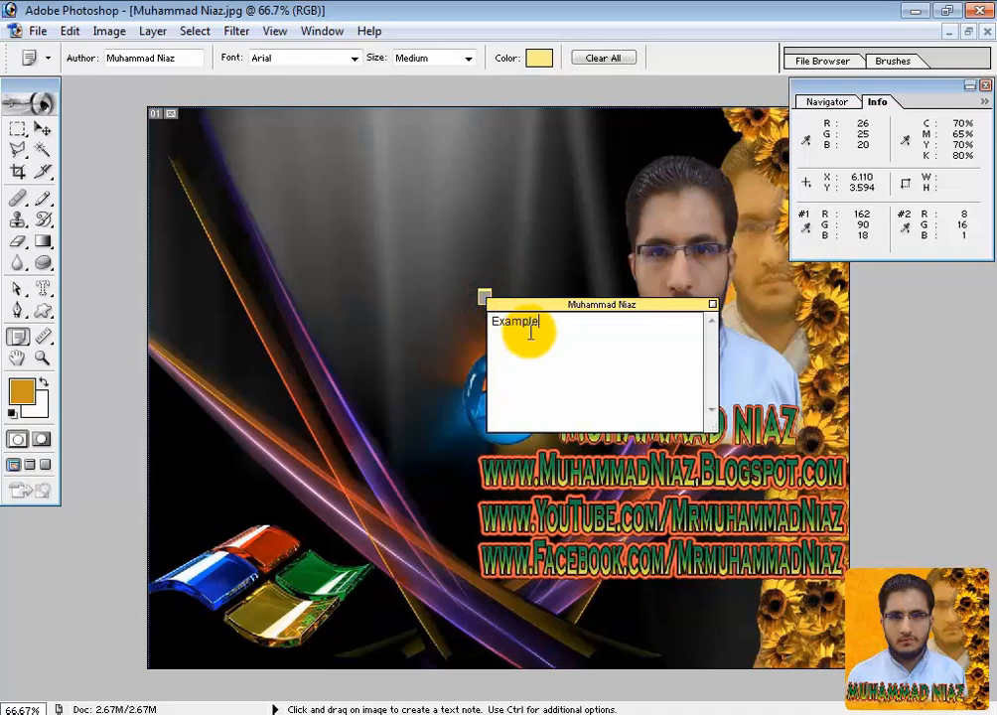
left_click(713, 305)
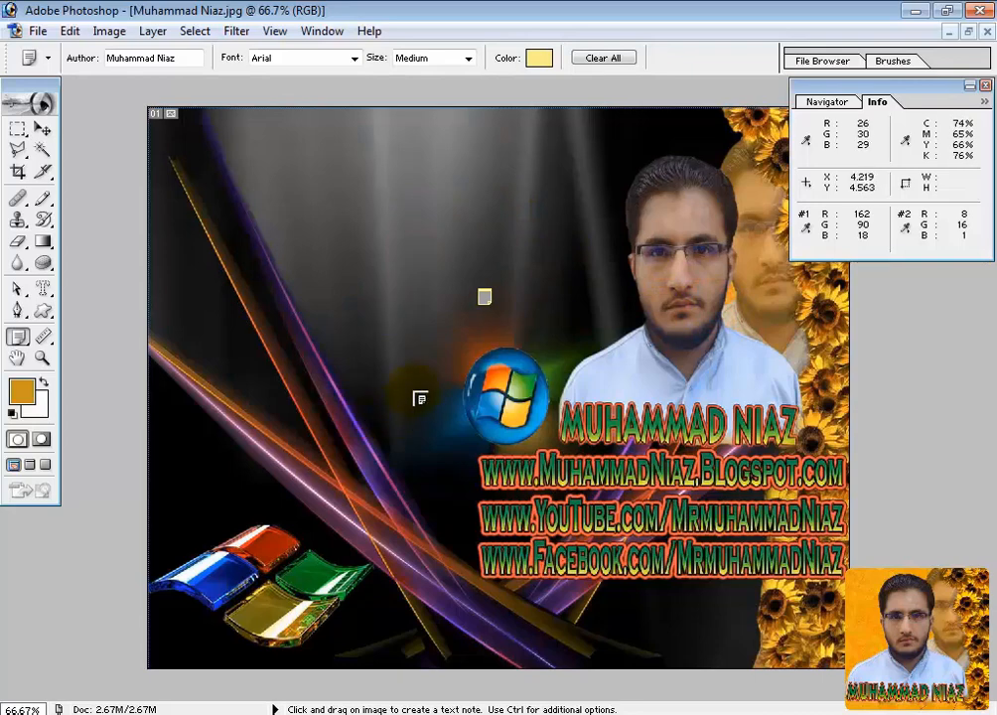
Reopen and close the "Example" note, and move its marker near the upper ends of the diagonal light beams.
double_click(483, 296)
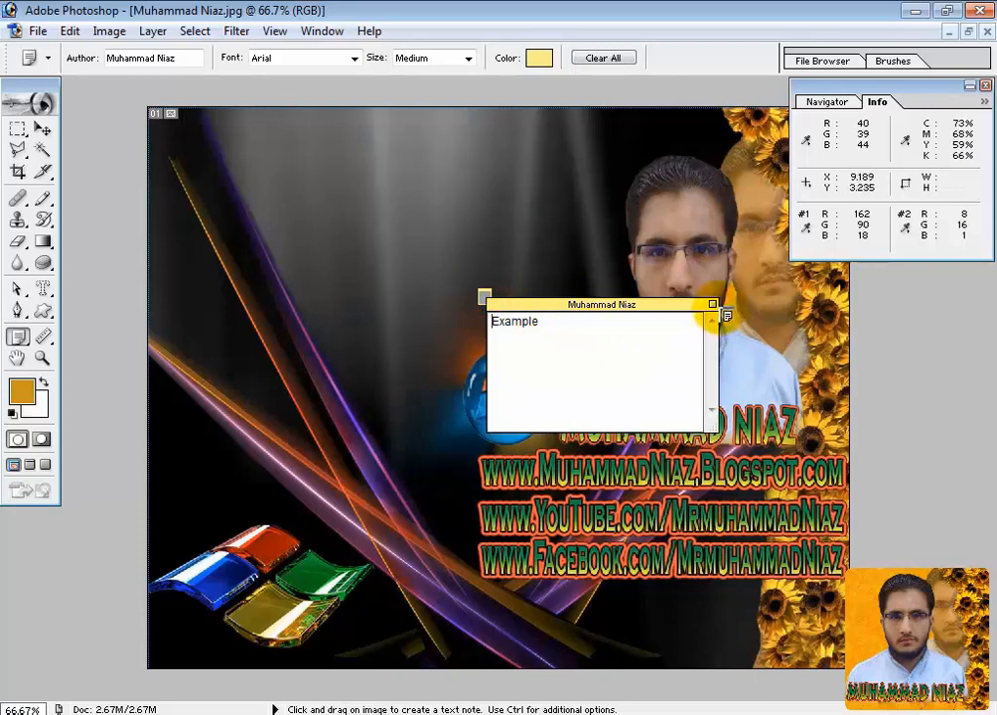
left_click(712, 304)
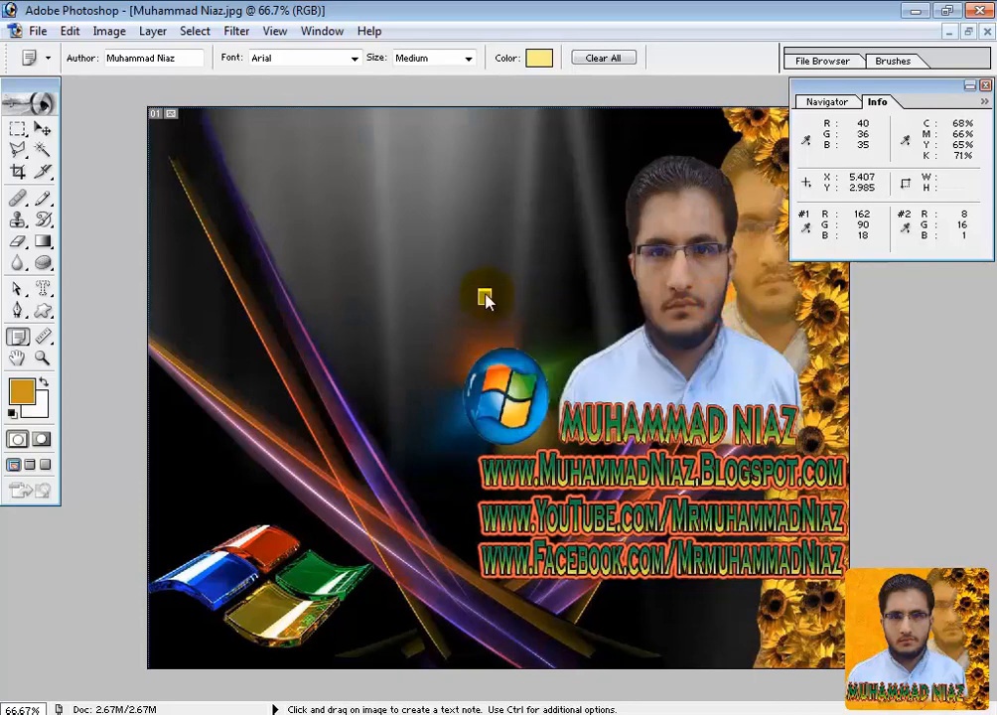
left_click_drag(458, 277, 208, 151)
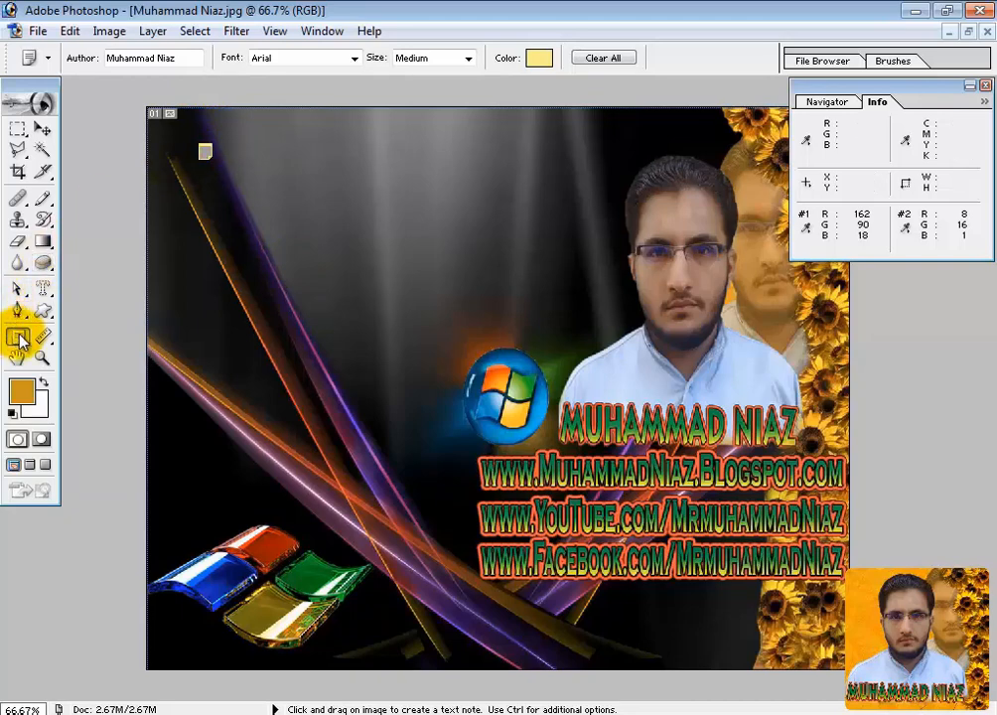
Place an audio annotation on the dark background, try to start recording, and cancel it.
mouse_move(21, 337)
left_mouse_down()
mouse_move(58, 334)
mouse_move(69, 358)
left_mouse_up()
left_click(383, 309)
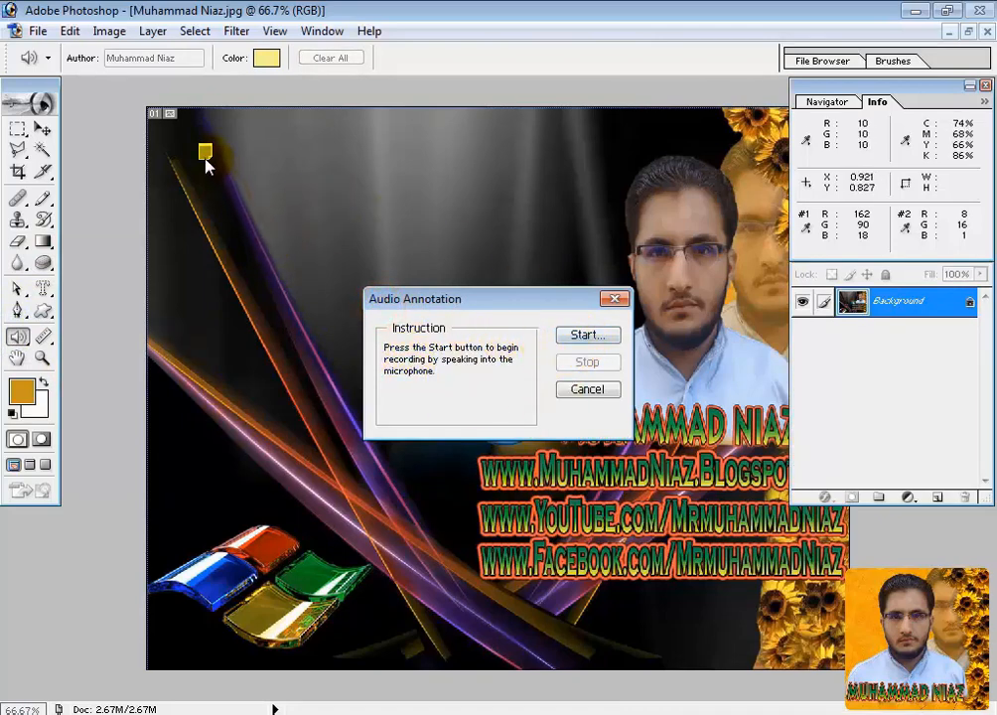
left_click(592, 335)
left_click(587, 389)
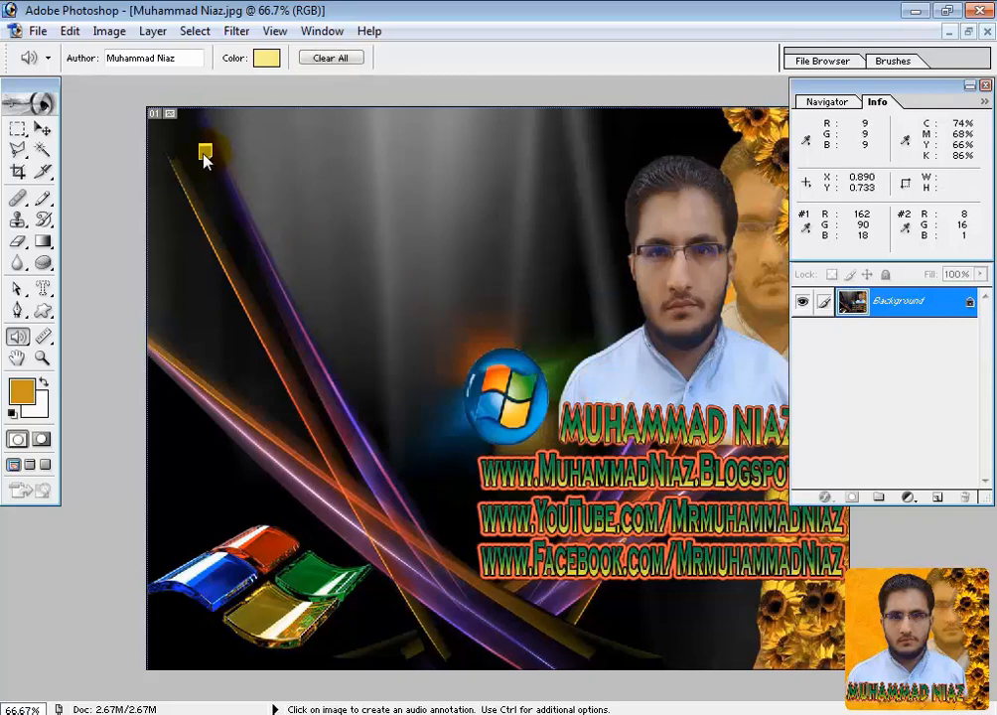
Delete all annotations from the image.
key("shift+n")
right_click(205, 157)
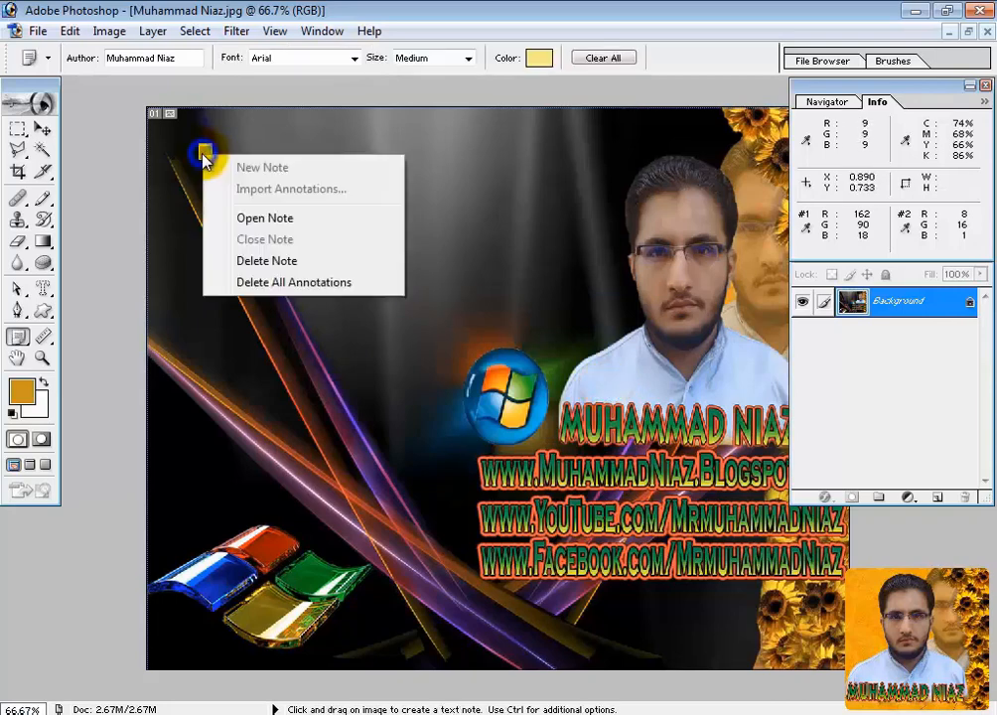
left_click(260, 282)
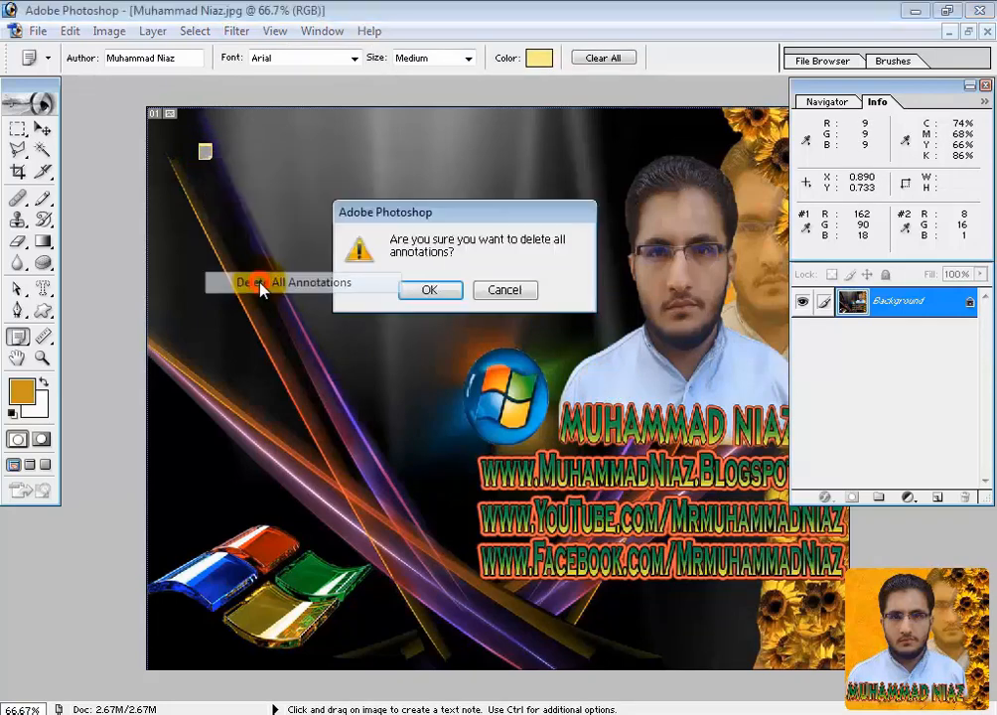
left_click(433, 291)
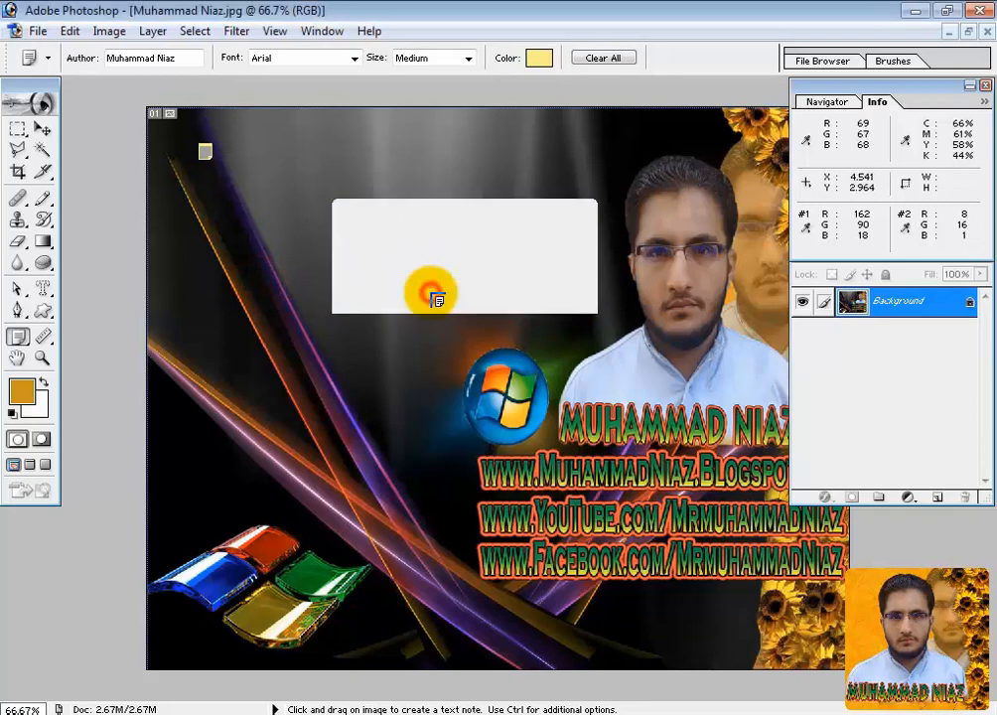
Zoom in to 400% on the dark background with the Zoom Tool, and zoom back out to 50%.
left_click(45, 360)
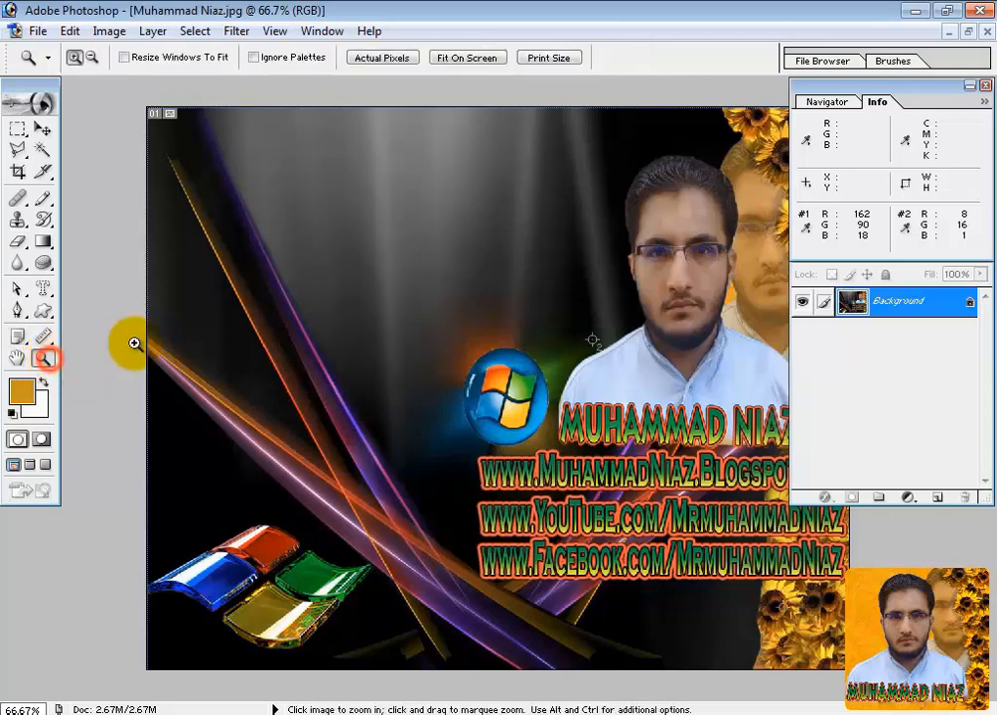
left_click(425, 340)
left_click(426, 340)
left_click(426, 341)
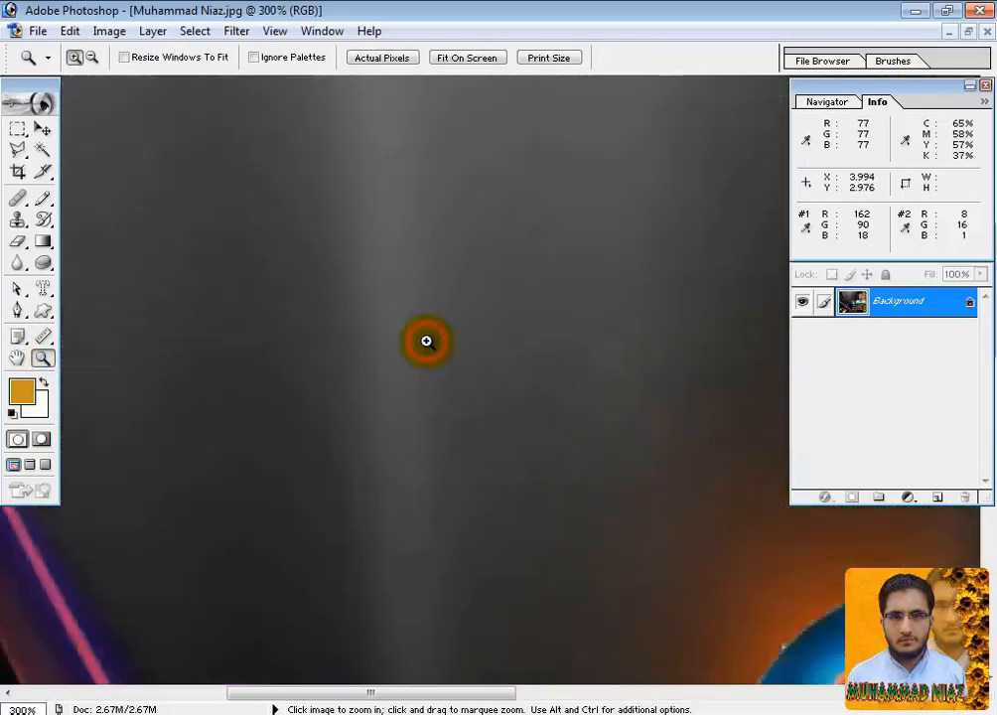
left_click(426, 341)
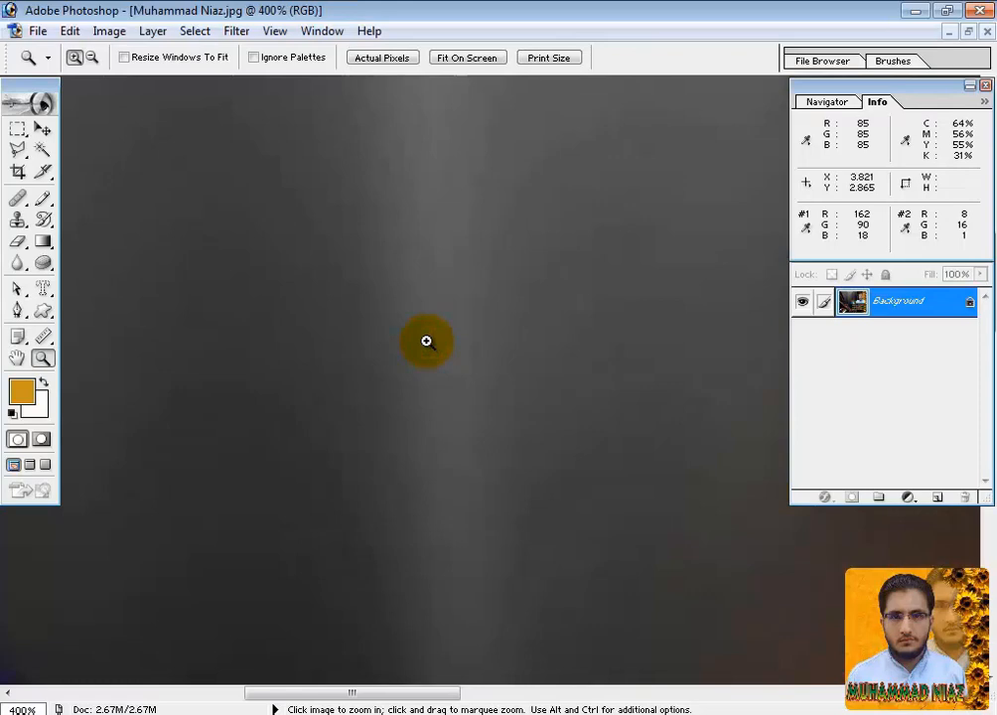
key("alt")
left_click(426, 341)
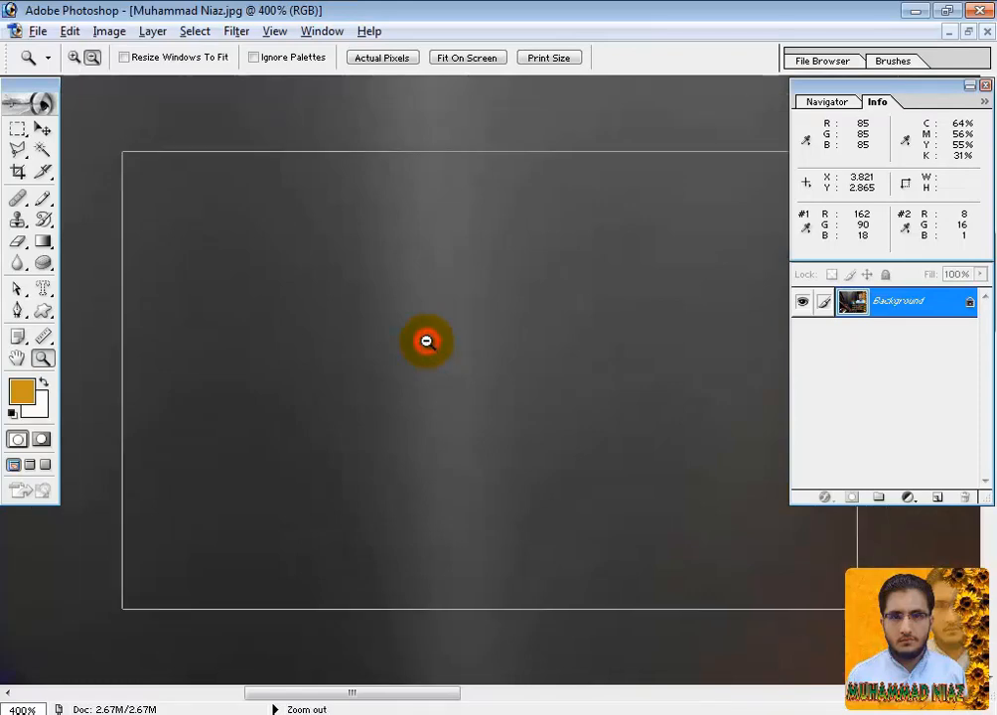
left_click(426, 340)
left_click(426, 340)
left_click(425, 340)
left_click(426, 340, "alt")
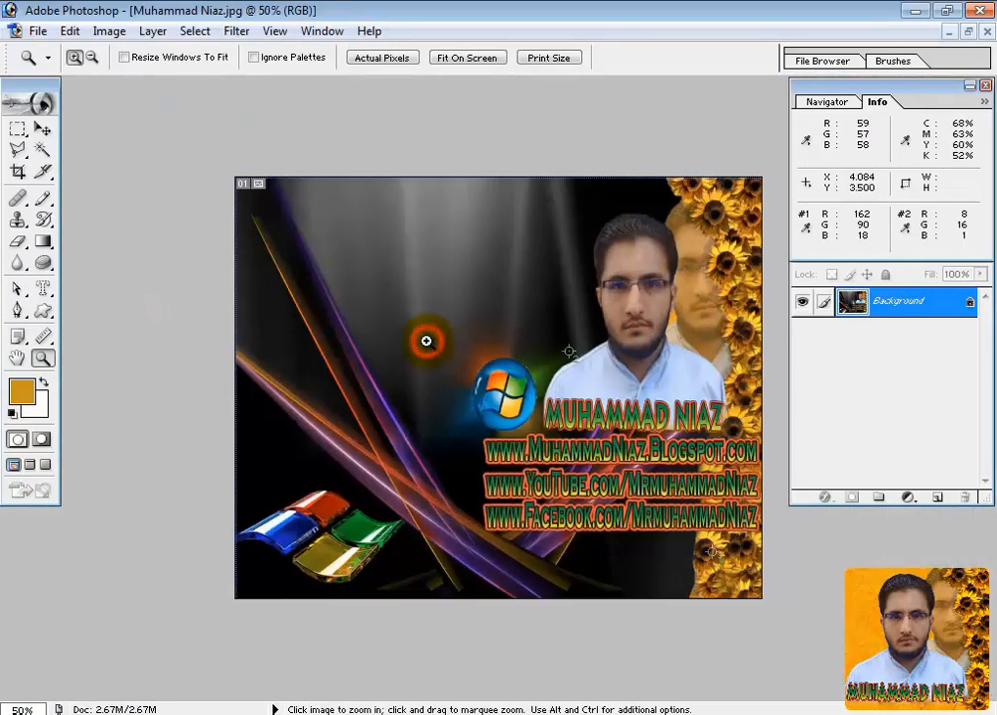
Zoom in to 200% near the round logo, and zoom back out to 66.7%.
left_click(426, 341)
left_click(426, 340)
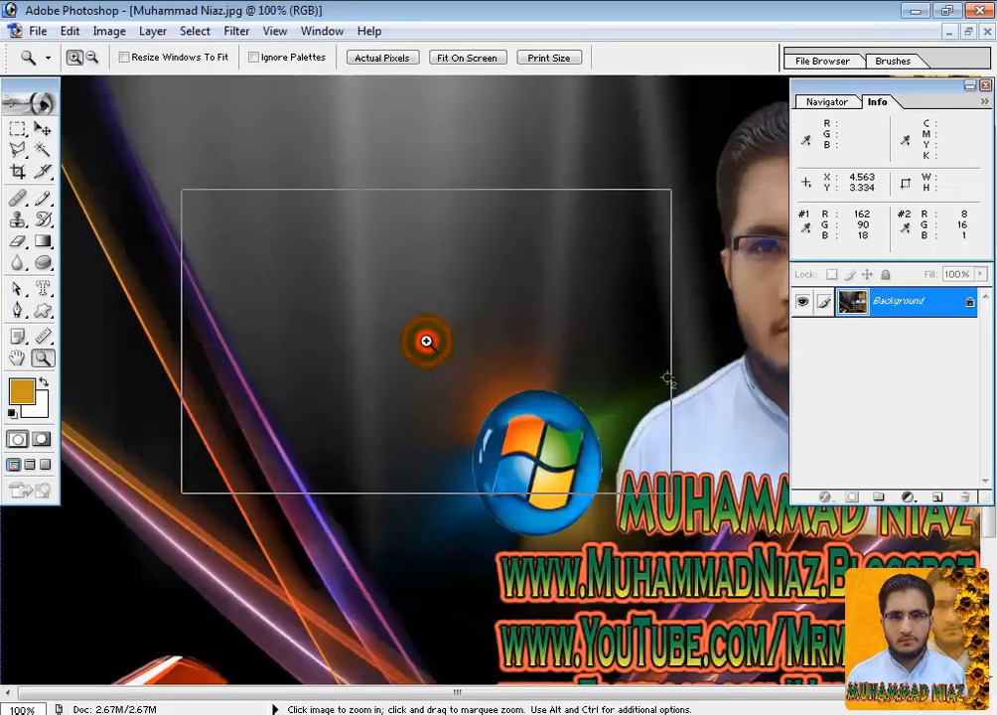
left_click(426, 341)
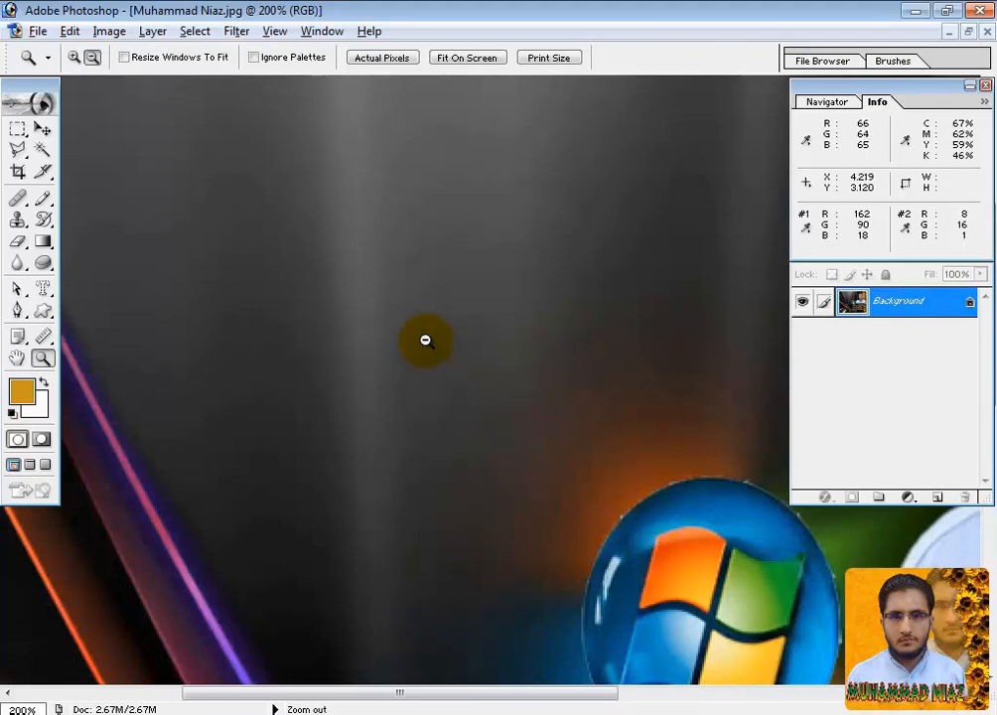
left_click(425, 341, "alt")
left_click(426, 341, "alt")
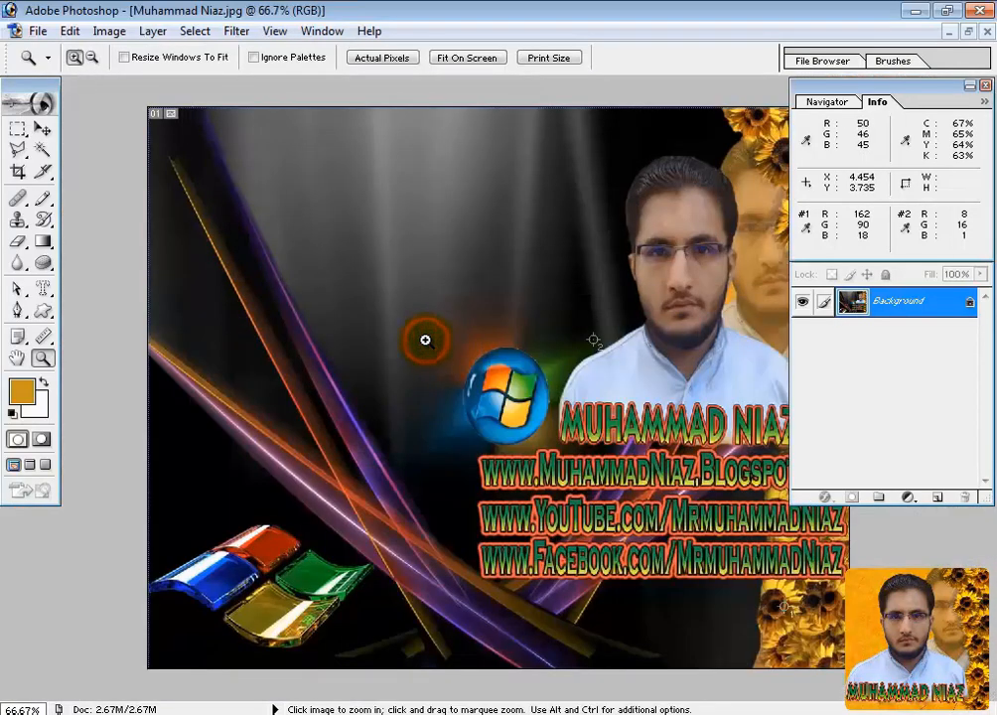
Magnify the diagonal light beams to 200%, and pan with the Hand Tool over the web addresses and back to the round logo.
left_click(18, 358)
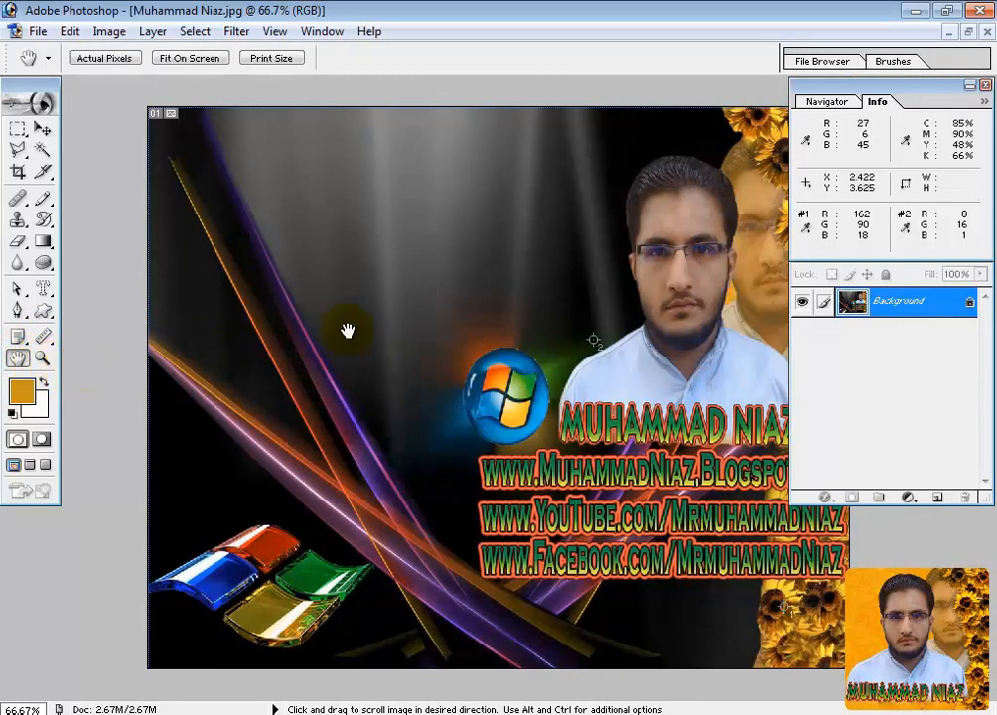
left_click(42, 358)
left_click(251, 350)
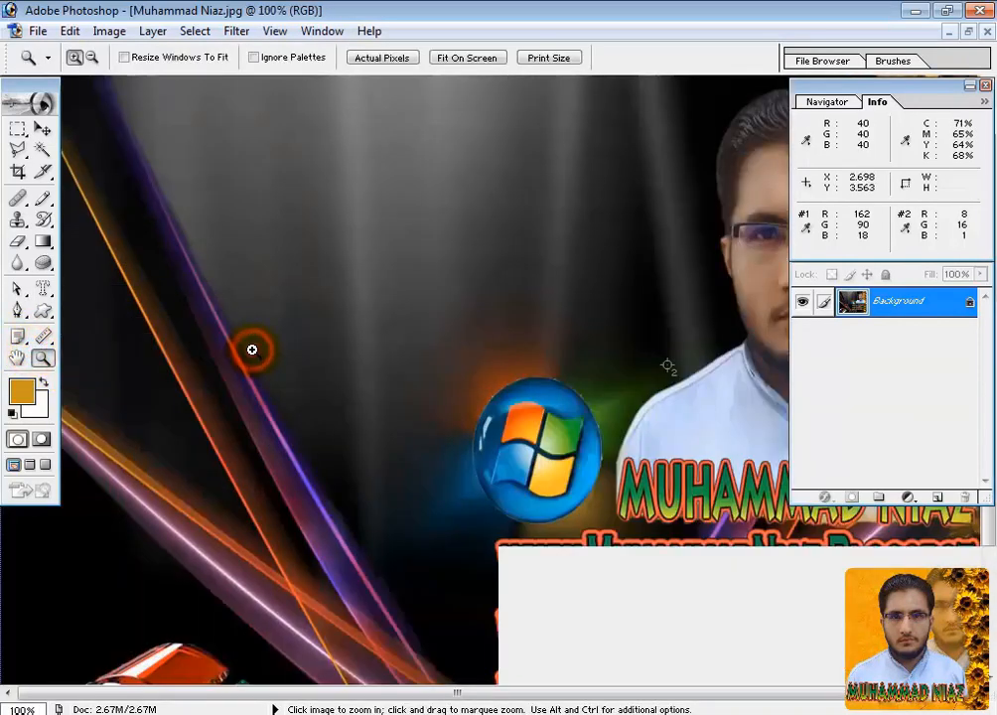
left_click(252, 349)
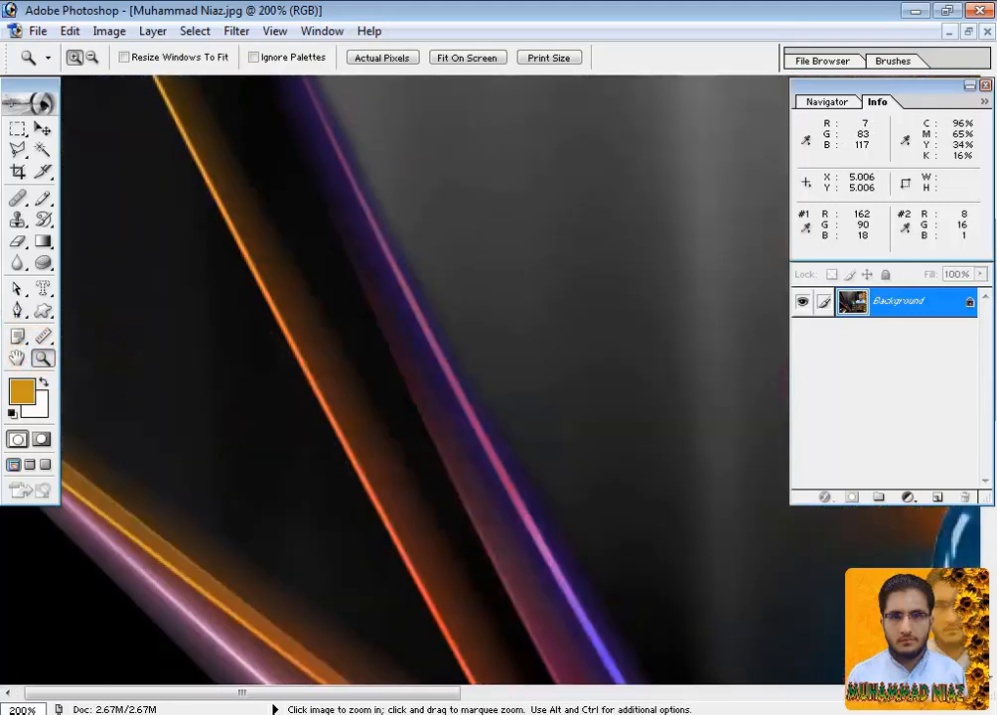
left_click_drag(439, 695, 394, 693)
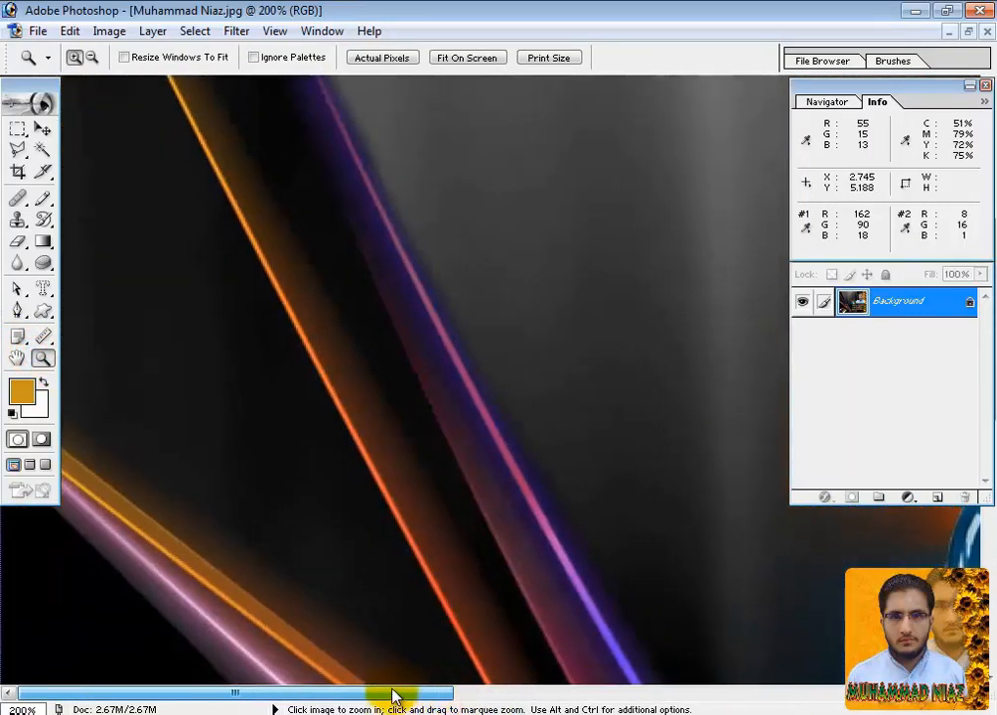
left_click(14, 361)
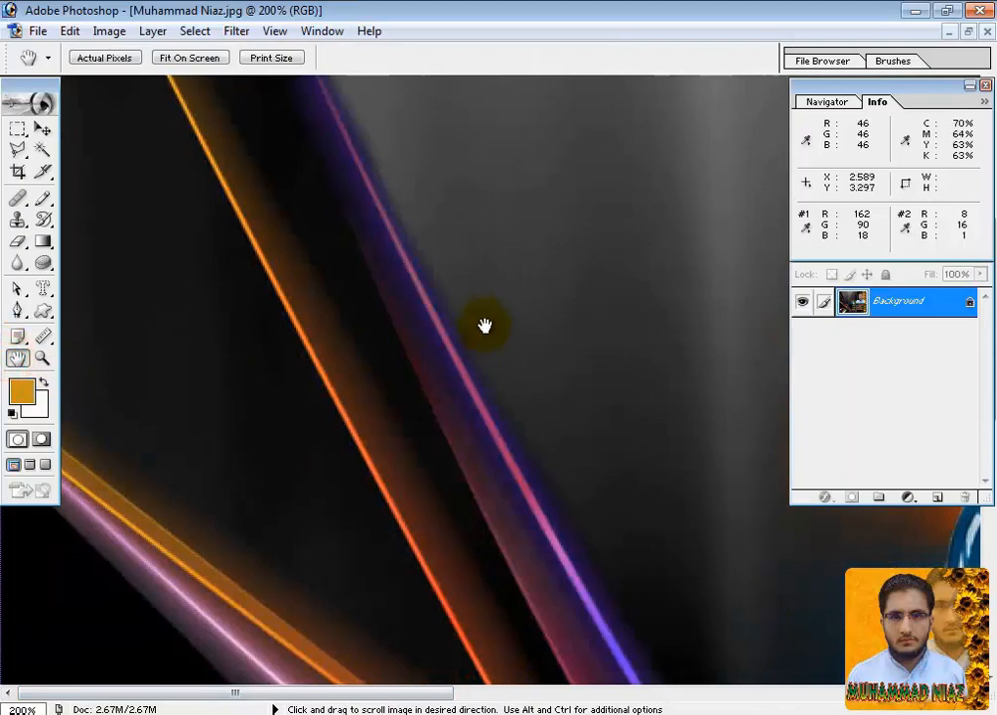
left_click_drag(485, 316, 39, 185)
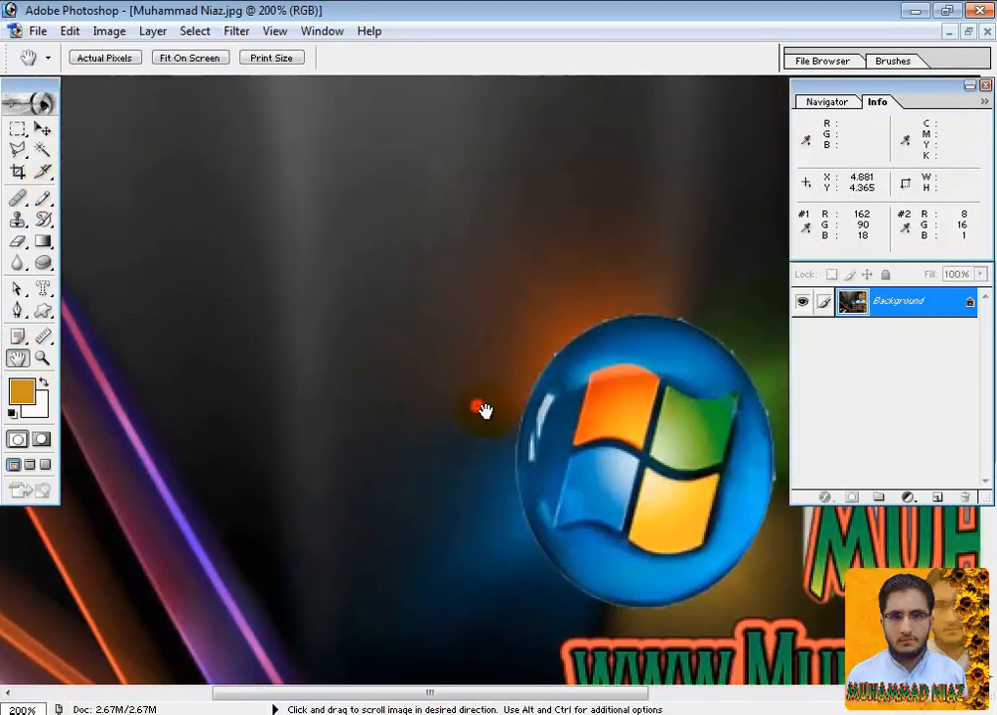
left_click_drag(479, 407, 10, 127)
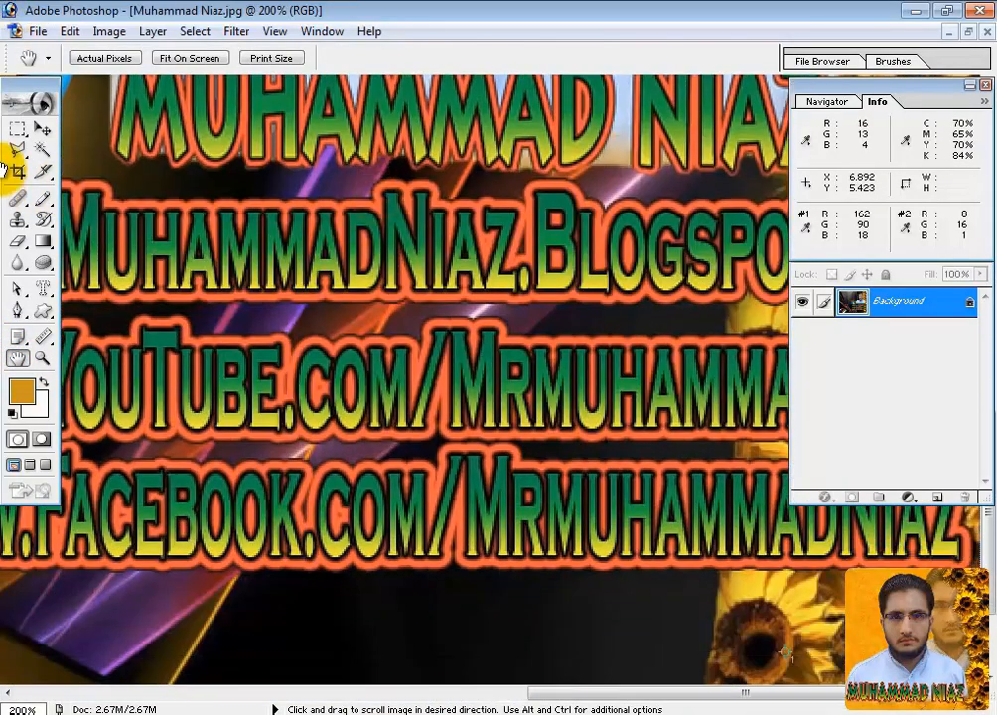
left_click_drag(262, 199, 689, 513)
left_click_drag(183, 348, 367, 438)
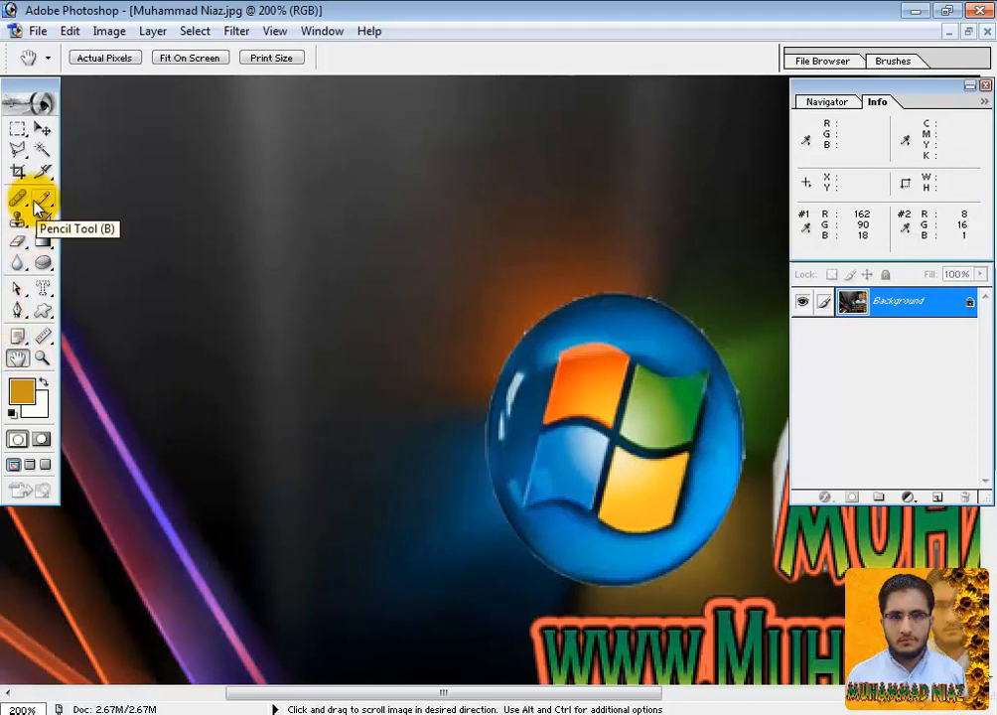
Draw a freeform selection about 1.2 by 2.6 down the dark area beside the round logo with the Lasso Tool.
left_click(18, 152)
left_click(62, 150)
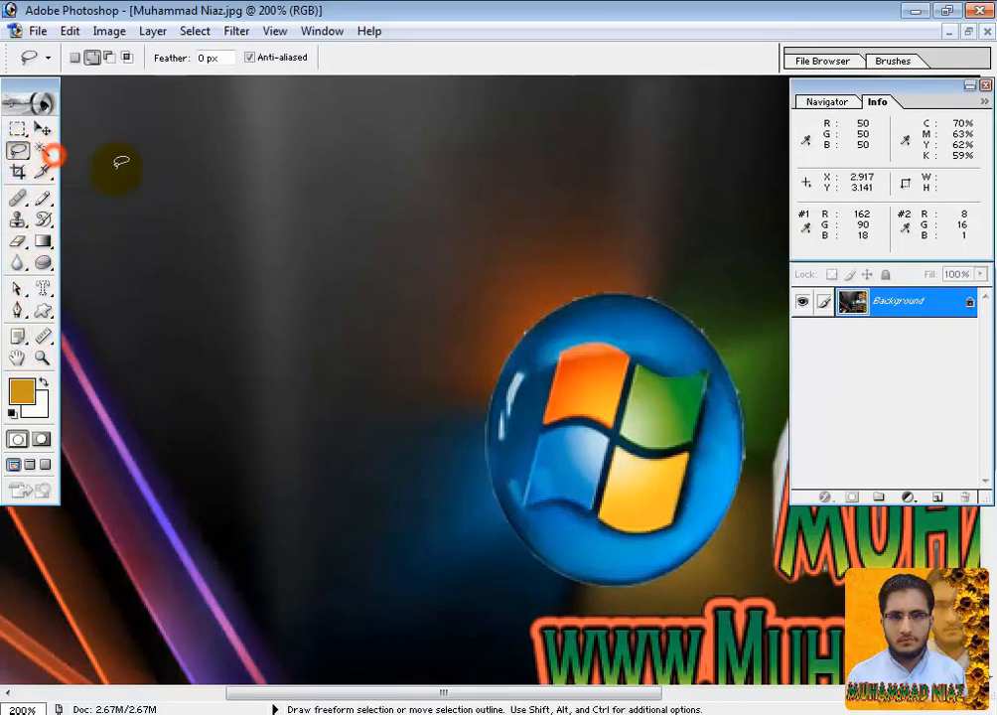
mouse_move(392, 177)
left_mouse_down()
mouse_move(297, 209)
mouse_move(254, 289)
mouse_move(230, 498)
mouse_move(268, 572)
mouse_move(356, 662)
mouse_move(415, 646)
mouse_move(413, 564)
mouse_move(240, 178)
left_mouse_up()
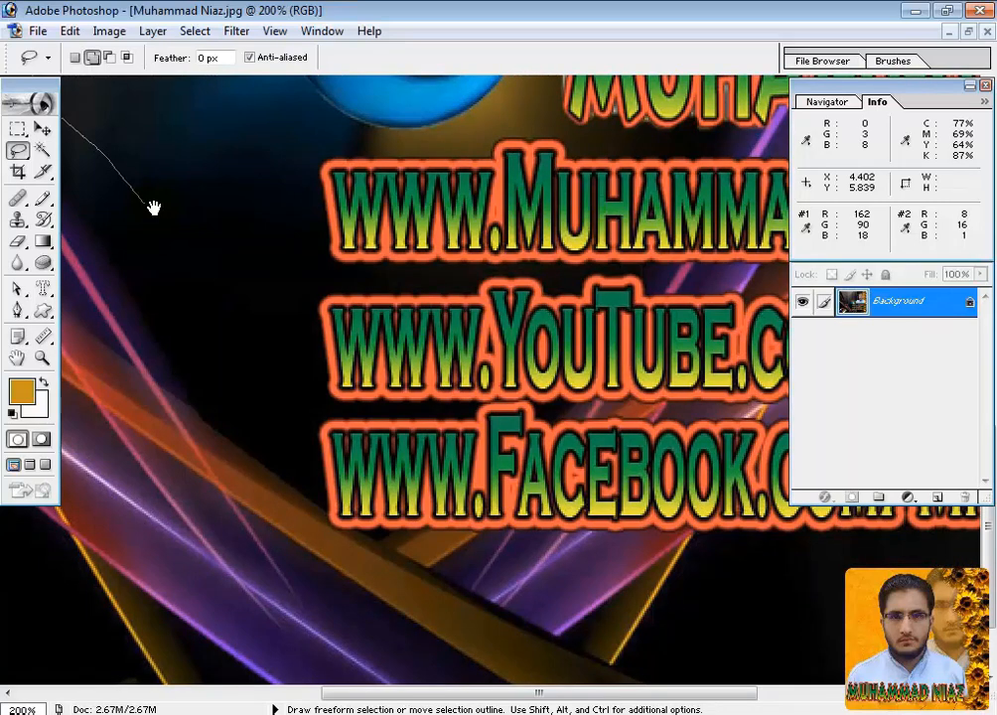
left_click_drag(132, 201, 149, 202)
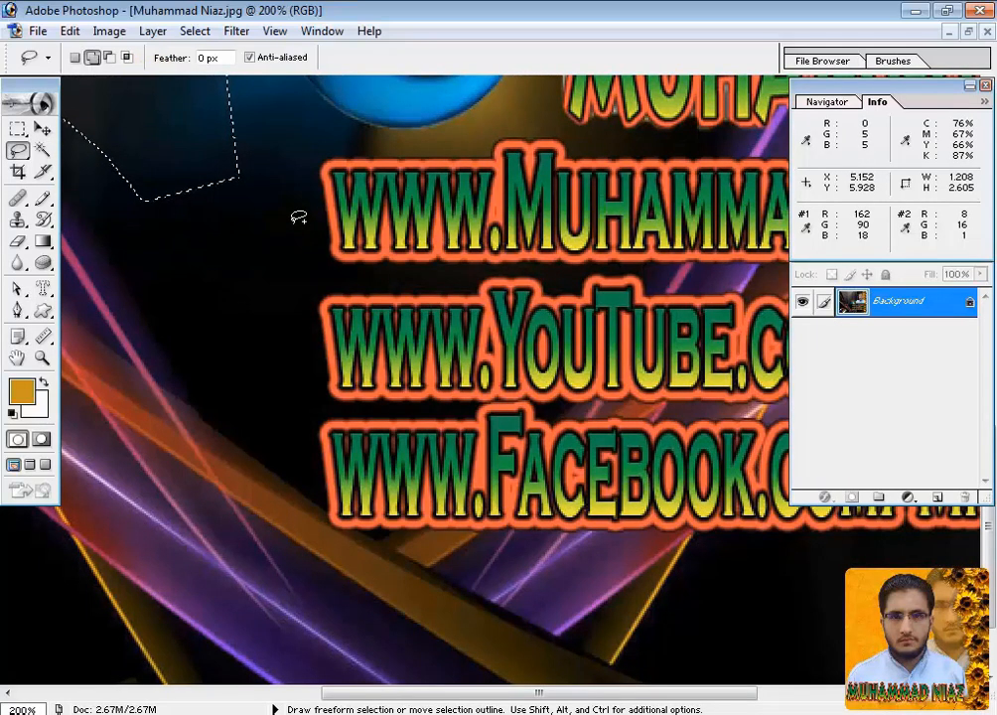
Draw a closed straight-edged selection about 3.7 by 1.7 across the light beams and lowest web address with the Polygonal Lasso Tool.
left_click_drag(18, 150, 83, 176)
left_click(274, 251)
left_click(197, 337)
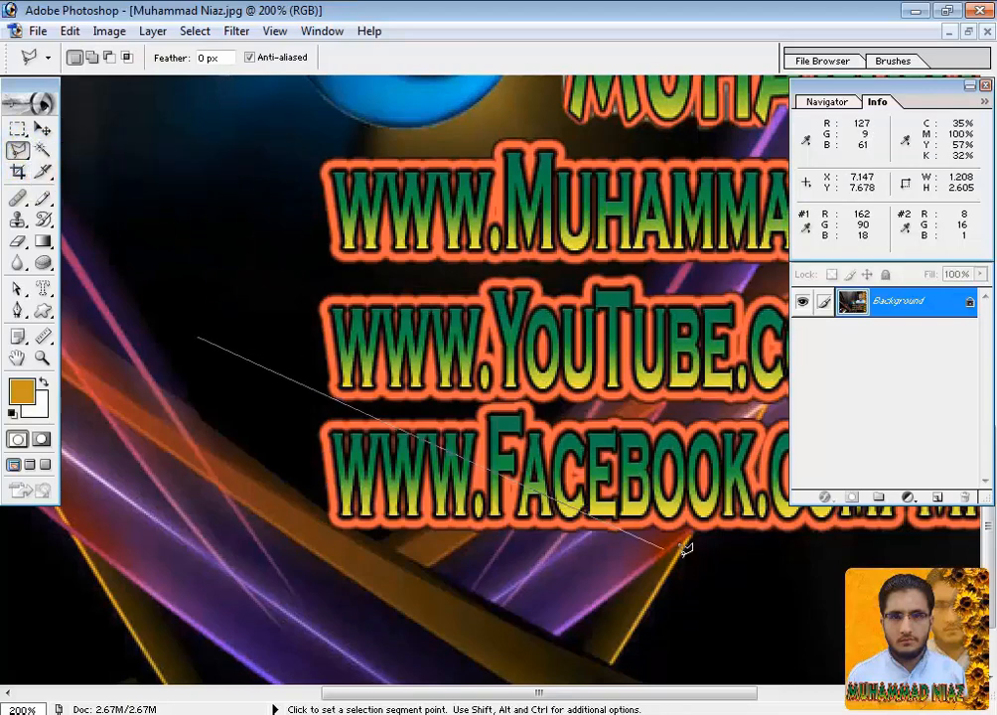
left_click(830, 651)
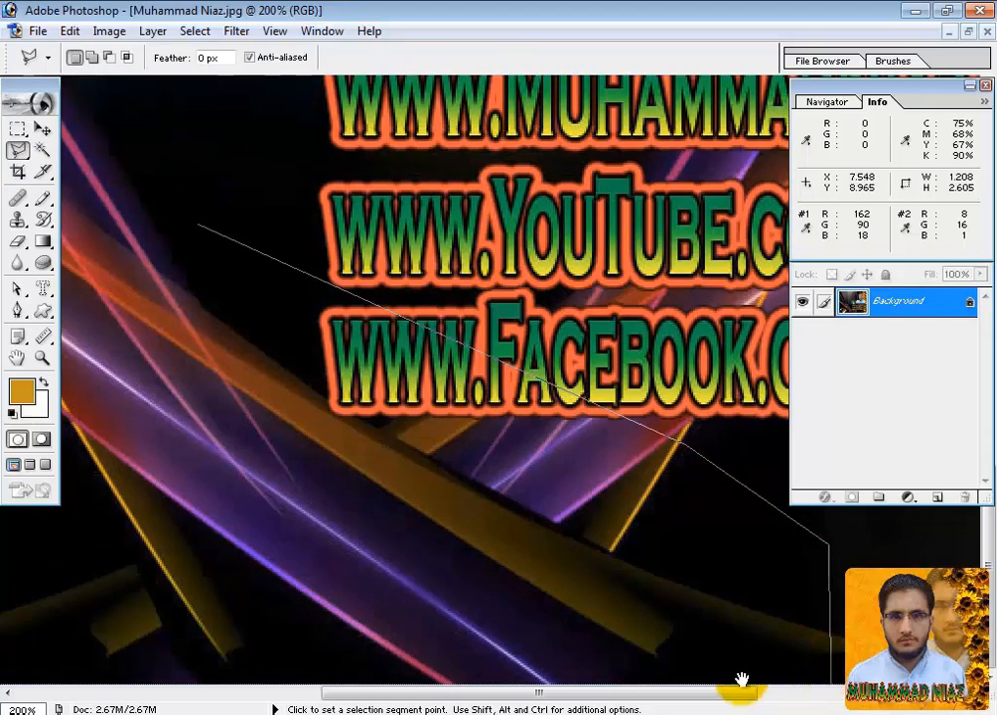
mouse_move(651, 615)
left_mouse_down()
mouse_move(545, 260)
mouse_move(469, 327)
mouse_move(391, 443)
mouse_move(746, 493)
left_mouse_up()
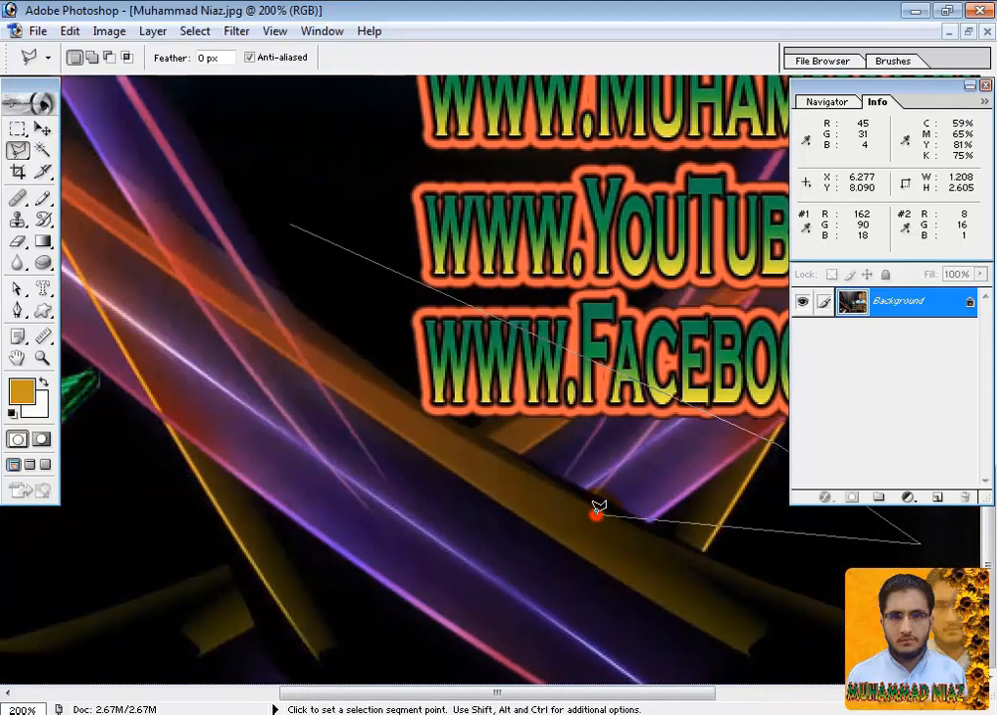
left_click(596, 512)
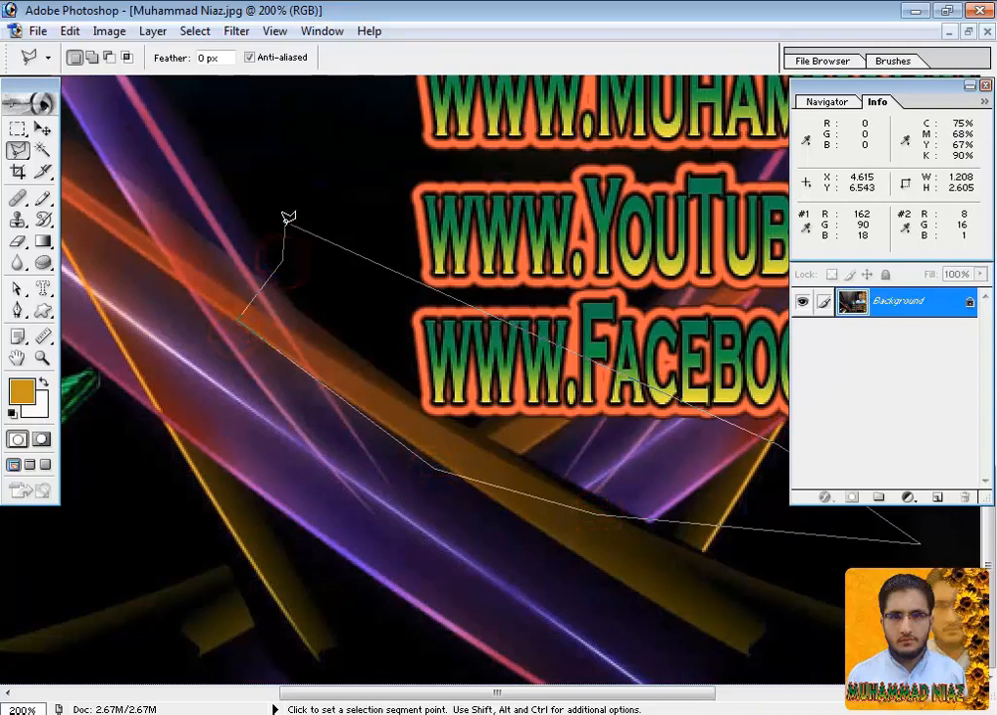
left_click(287, 223)
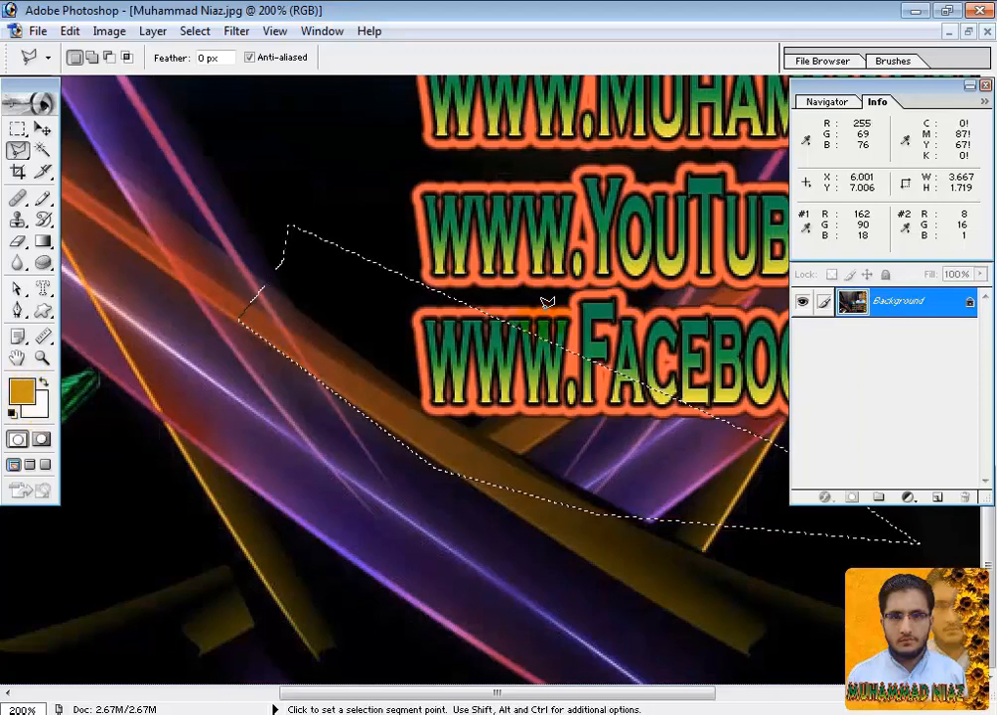
Return the view to 100% magnification and clear the polygonal selection.
left_click(43, 129)
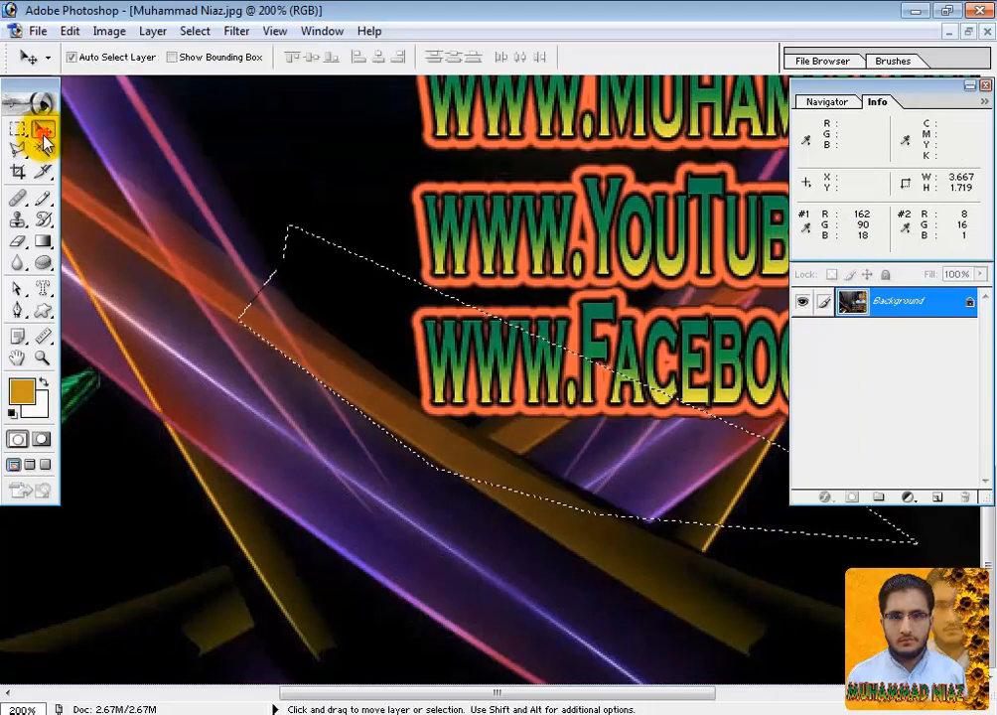
double_click(43, 358)
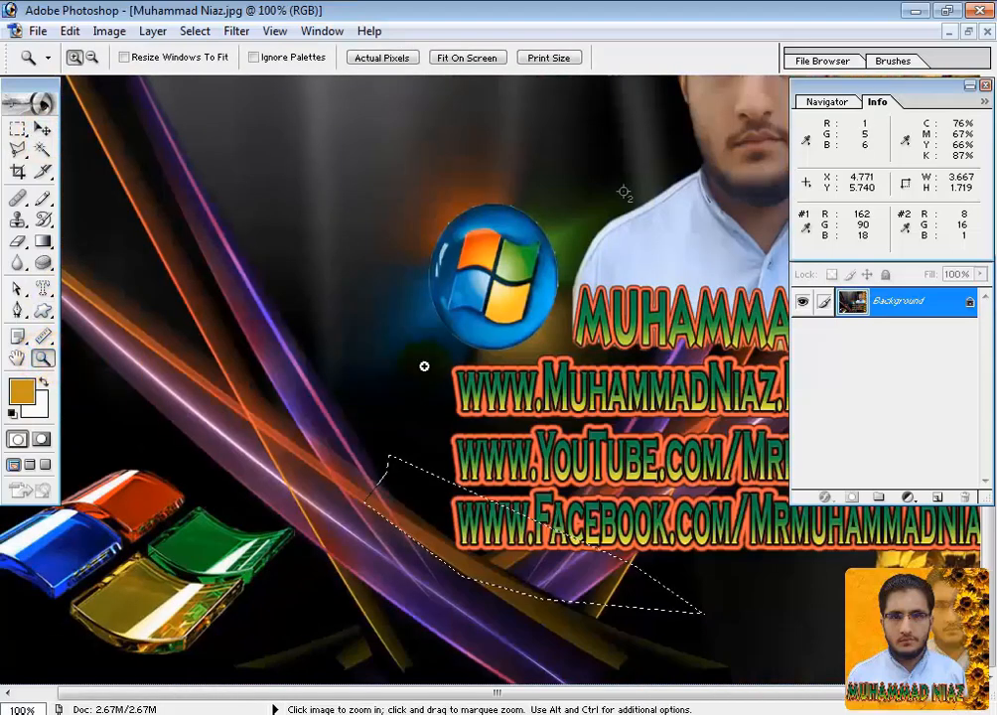
key("ctrl+d")
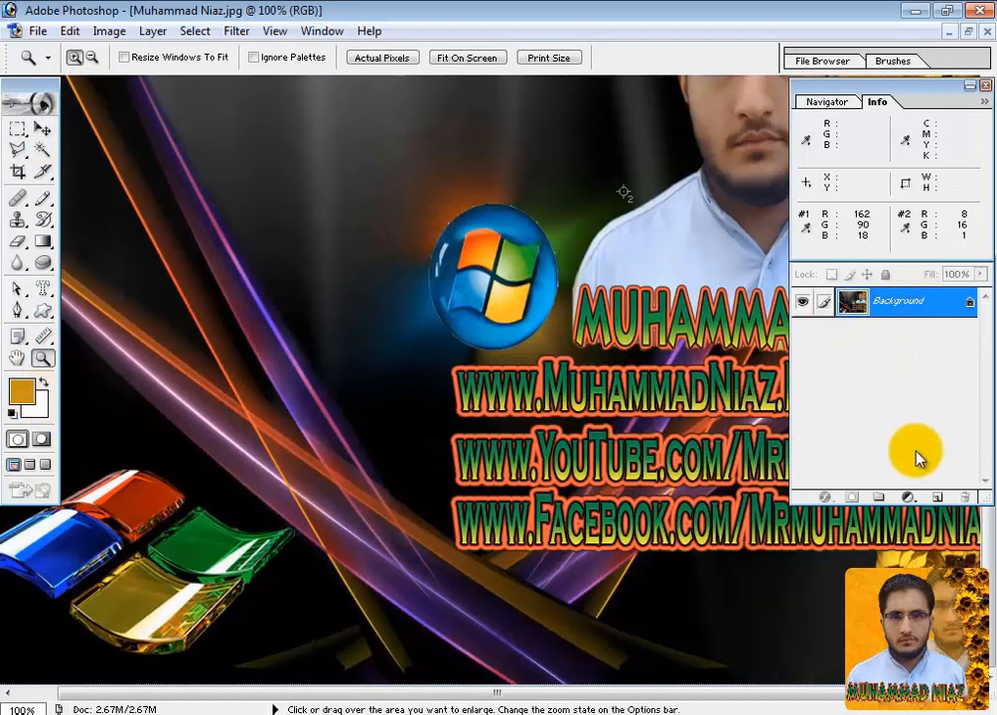
Add a new layer above the Background, and hide the Background layer.
left_click(937, 497)
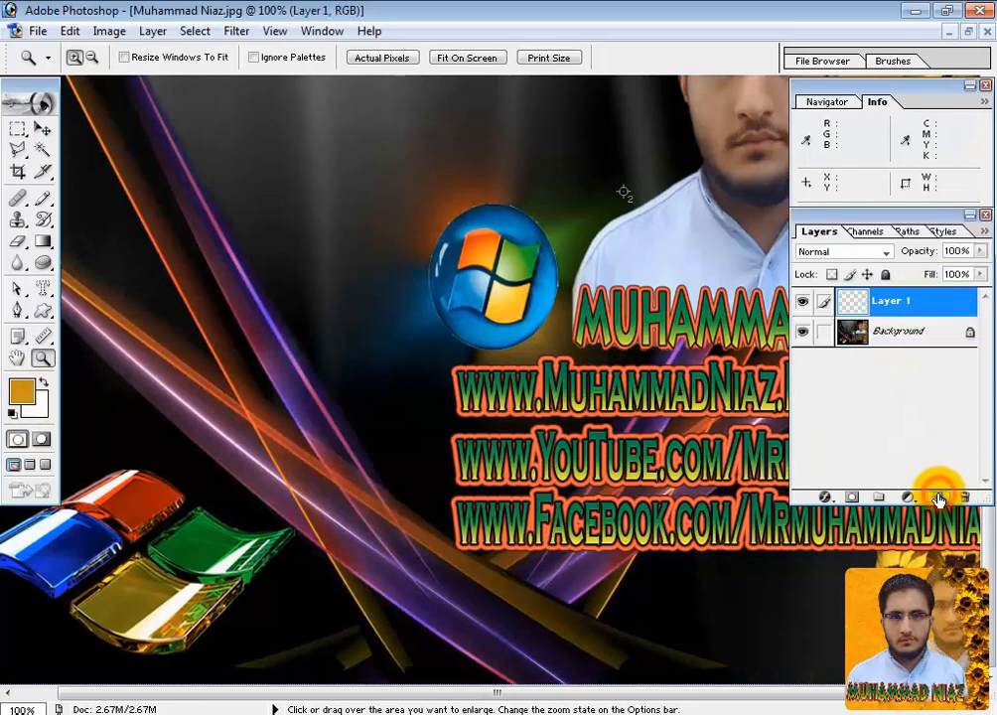
left_click(802, 331)
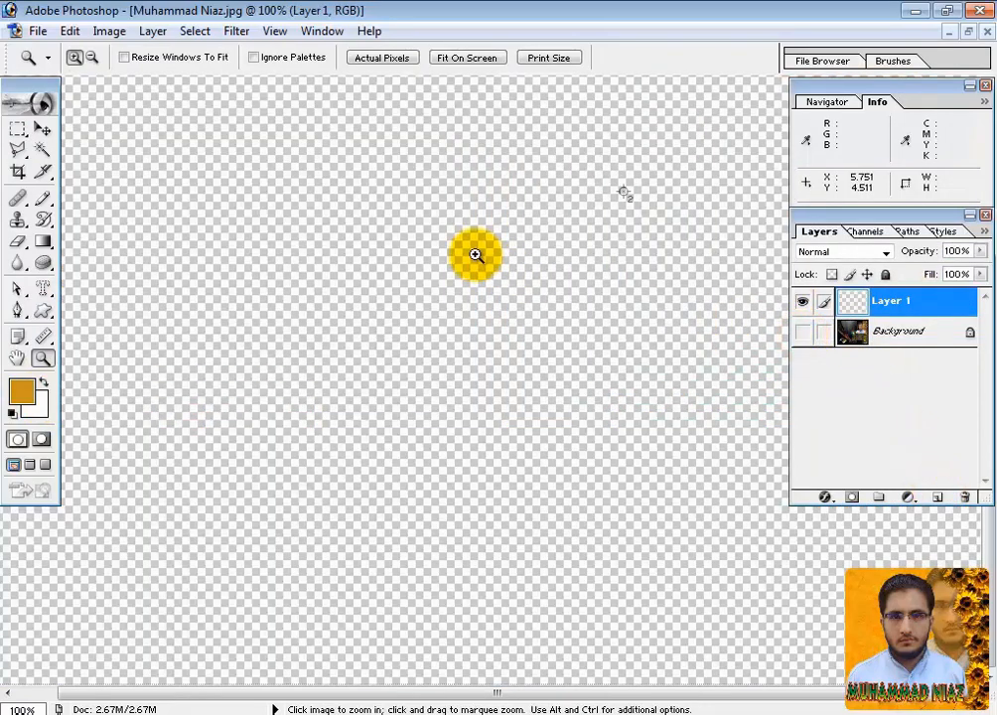
left_click(455, 59)
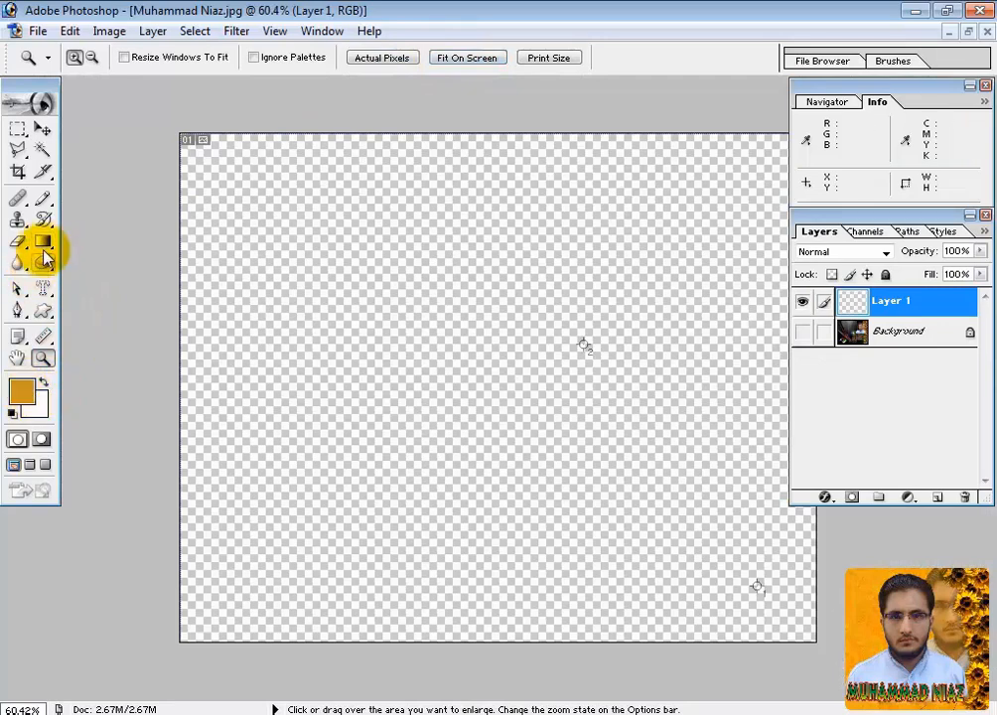
Fill the new layer with the orange foreground colour using the Paint Bucket Tool, and refill it with white.
left_click_drag(47, 241, 134, 268)
left_click(248, 280)
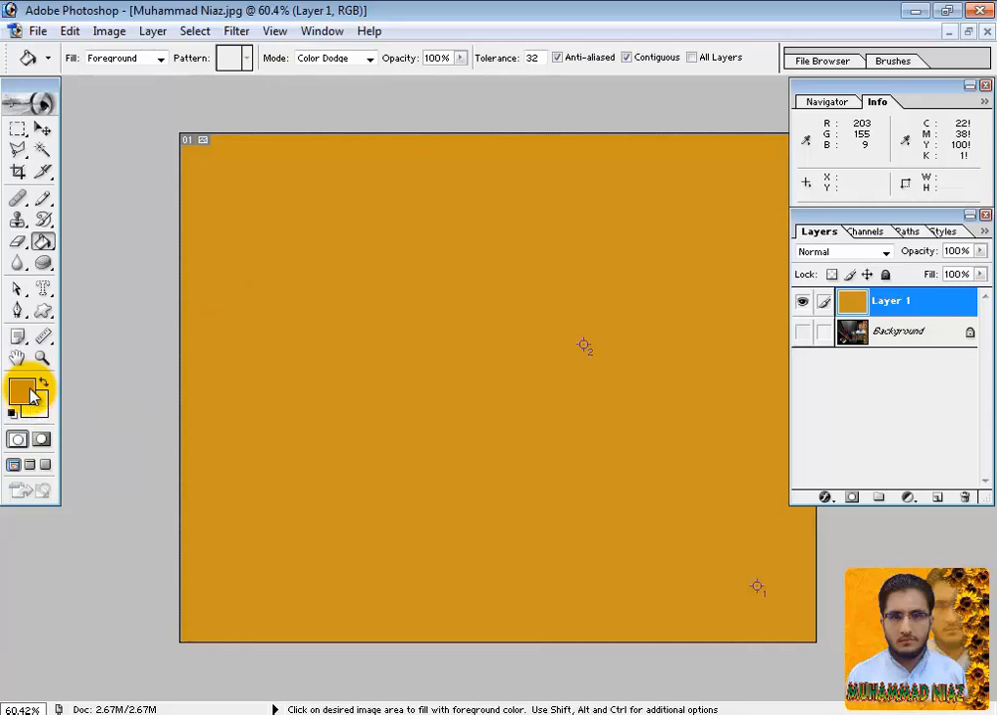
double_click(6, 92)
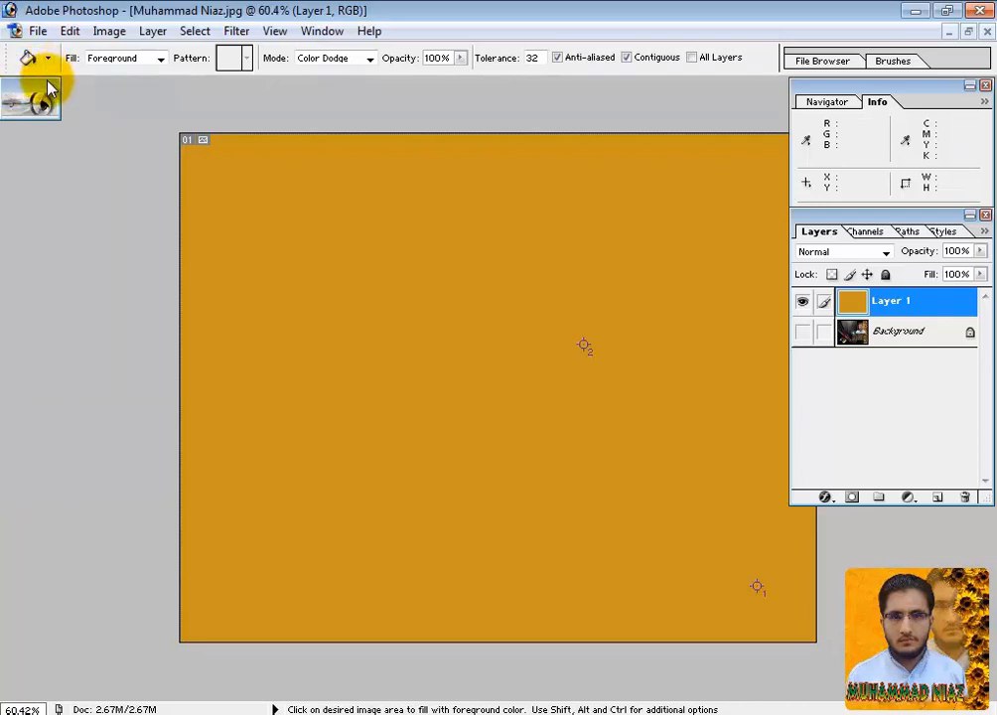
double_click(47, 83)
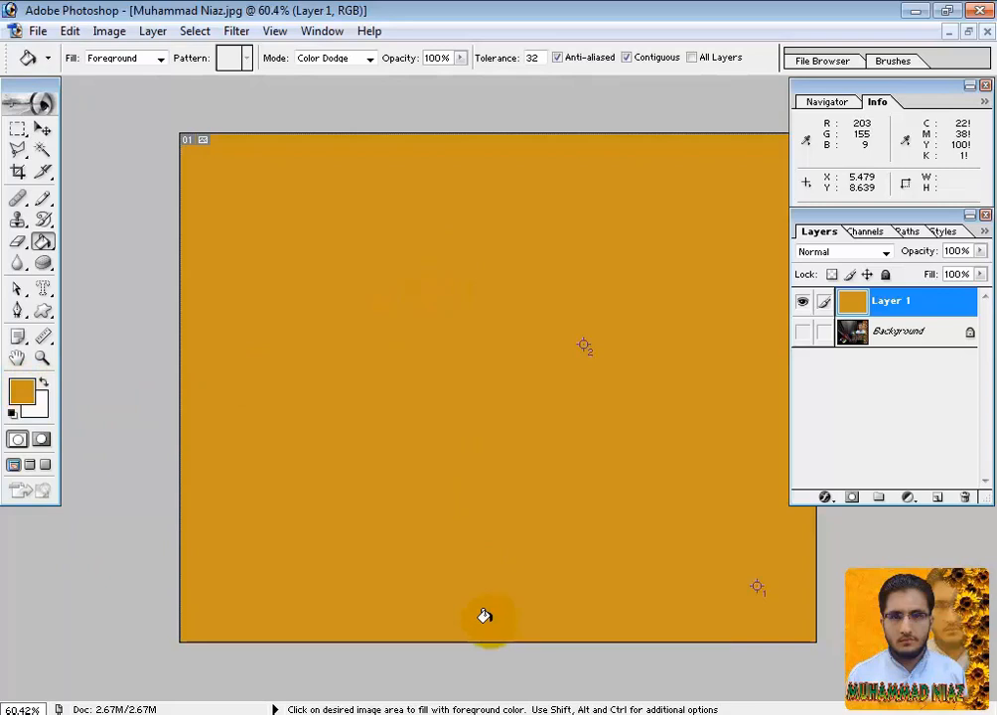
key("alt")
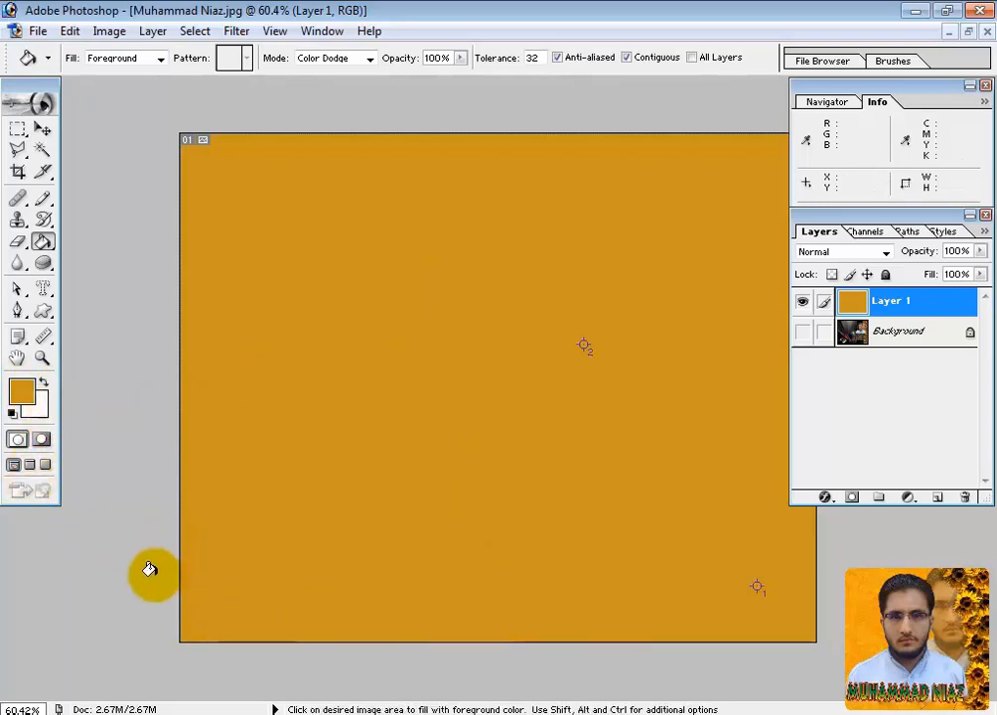
key("ctrl+BackSpace")
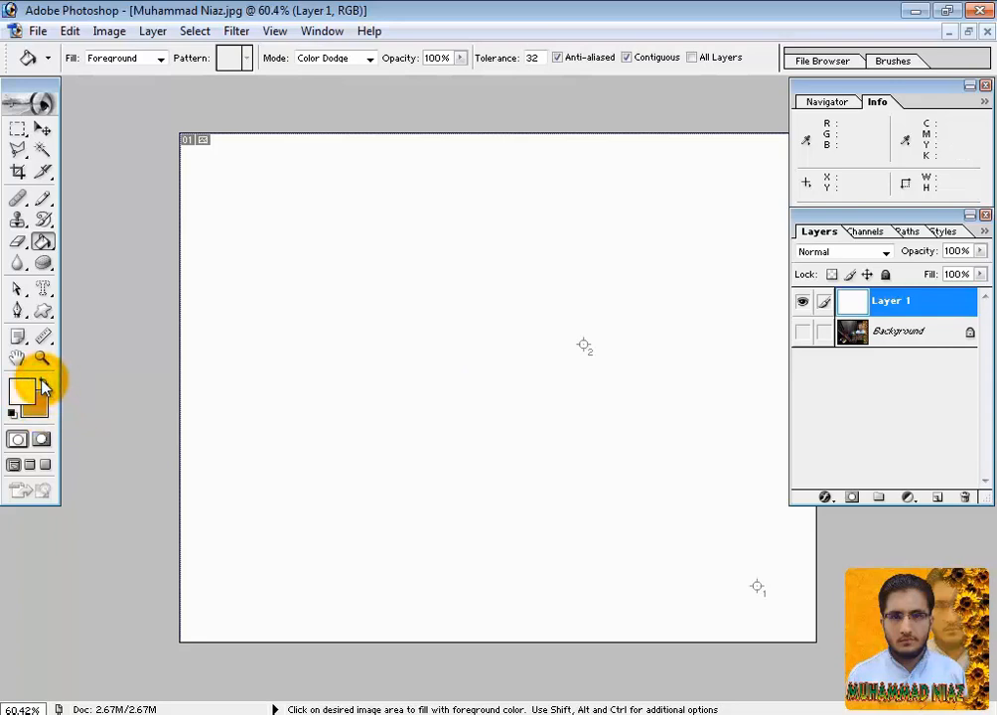
Swap the foreground and background colours several times, and reset them to the default black and white.
left_click(44, 386)
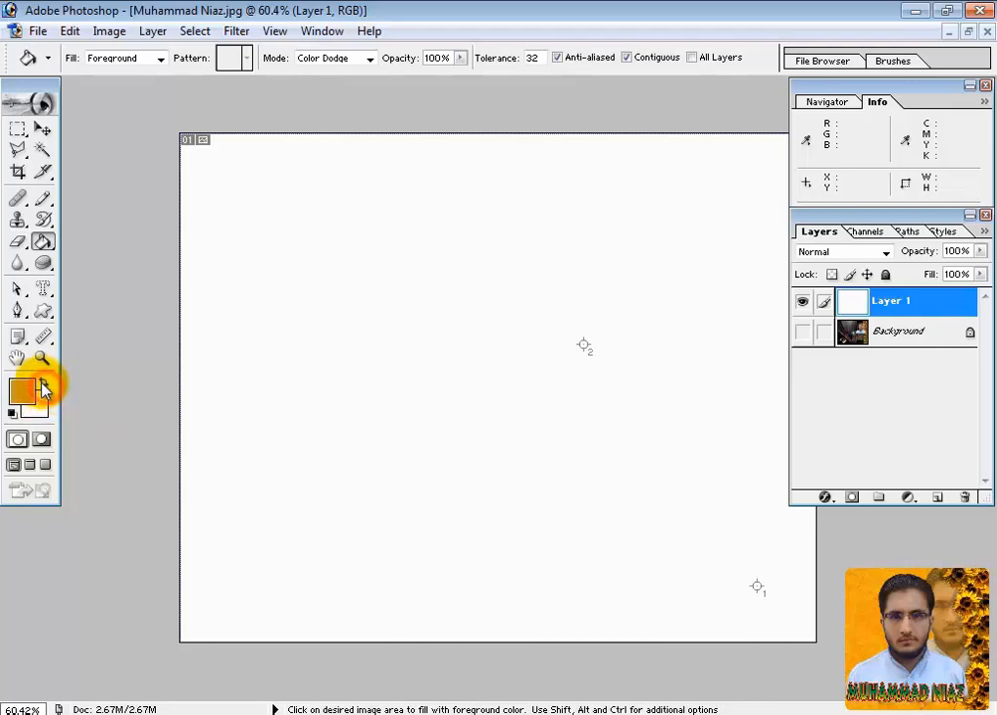
left_click(43, 383)
left_click(44, 384)
left_click(43, 382)
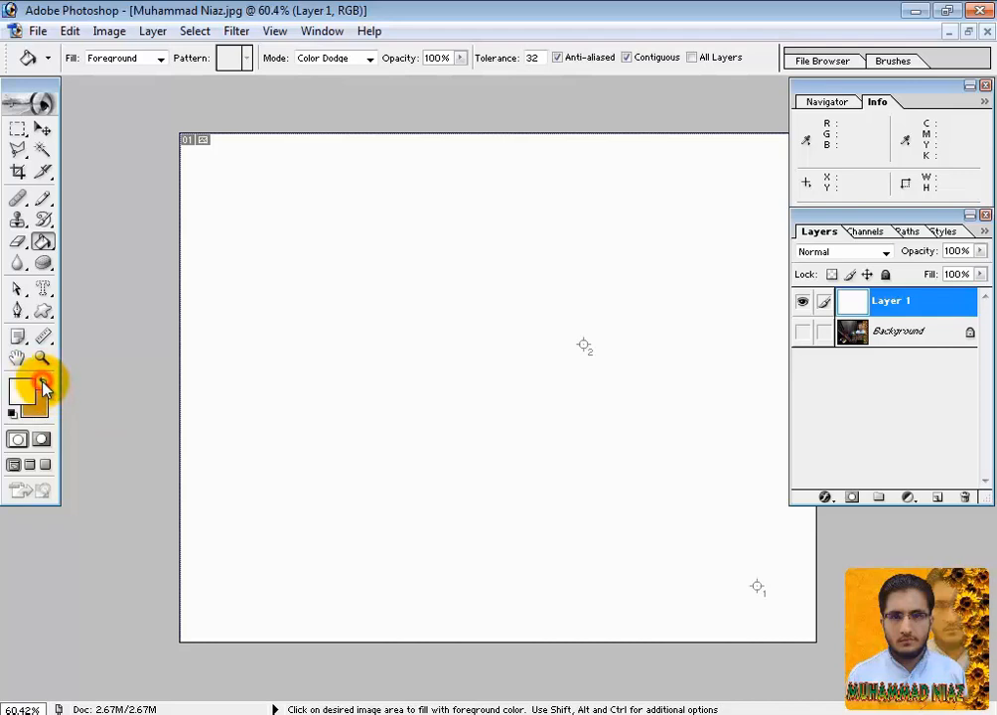
left_click(44, 385)
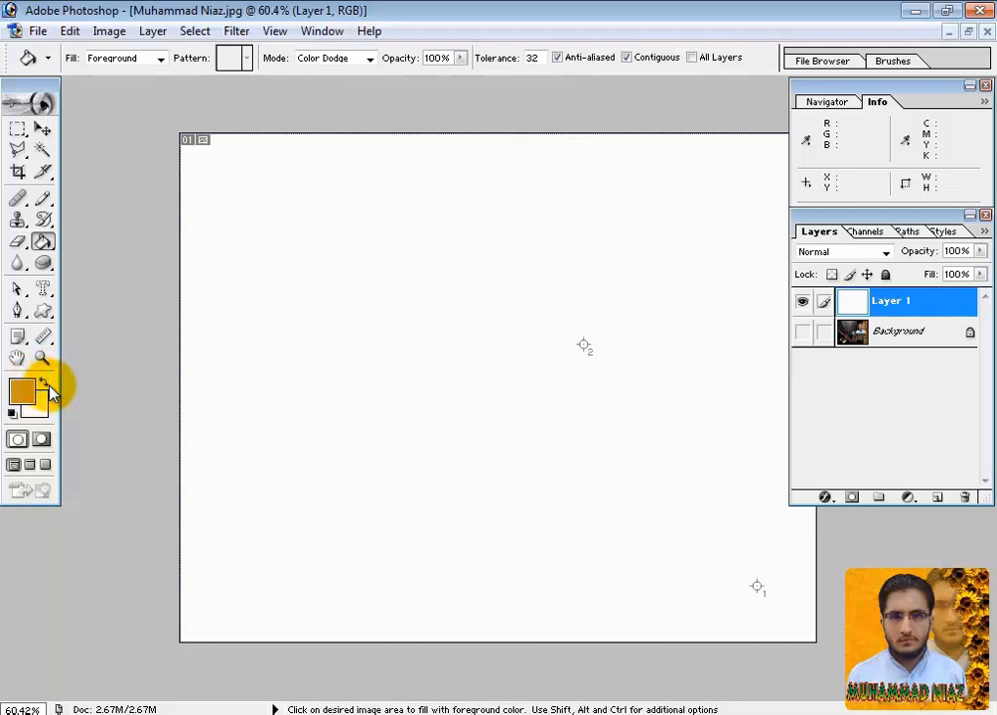
left_click(44, 385)
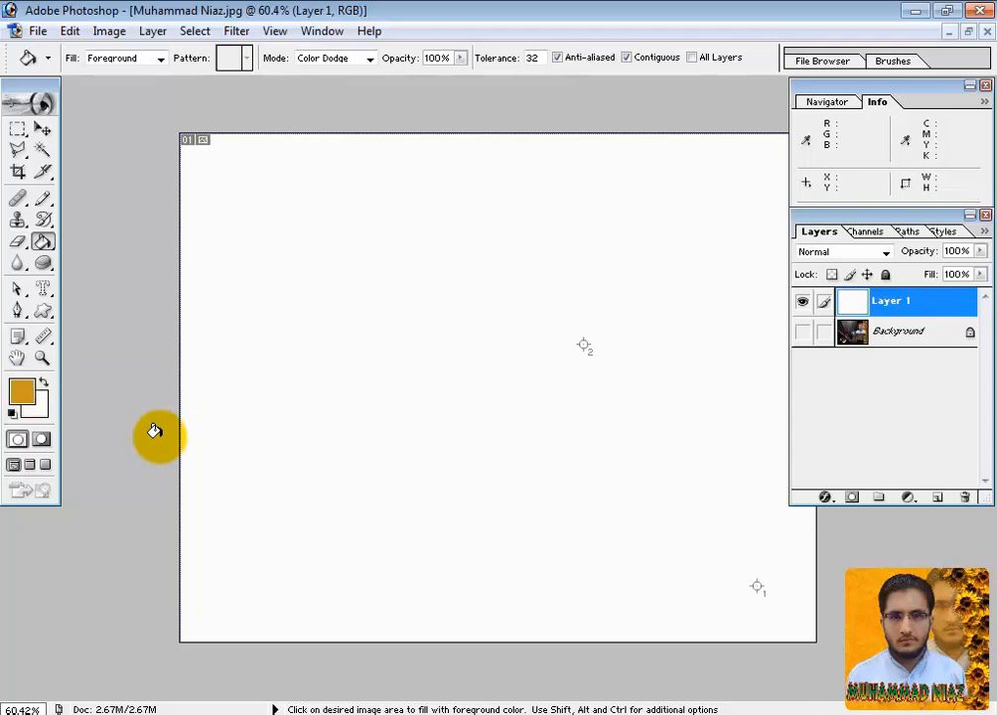
left_click(12, 413)
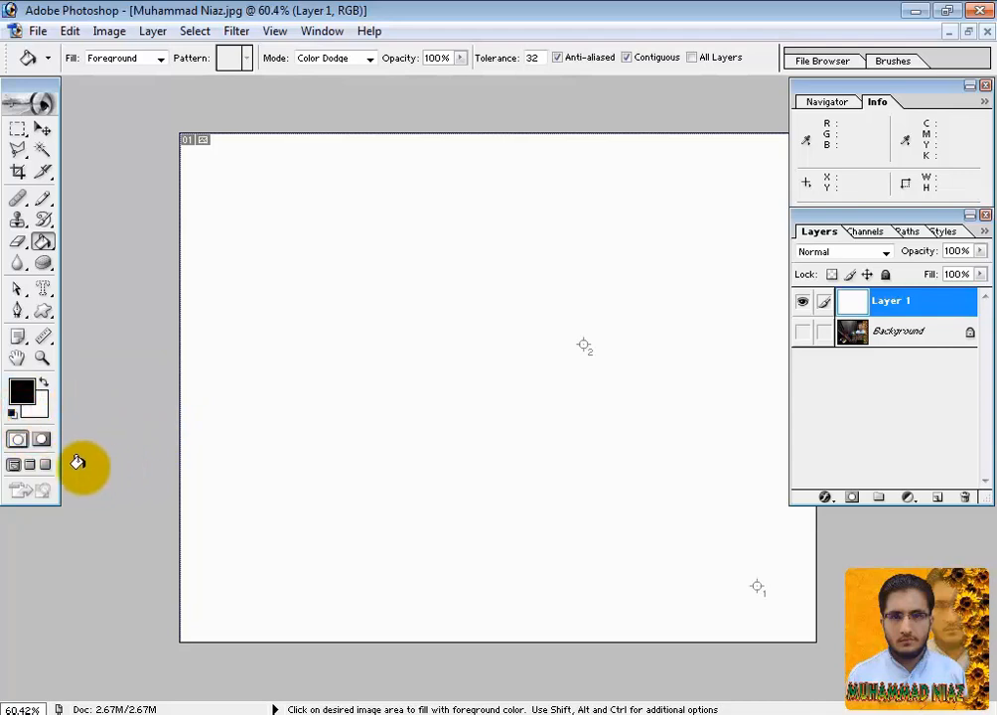
left_click(42, 382)
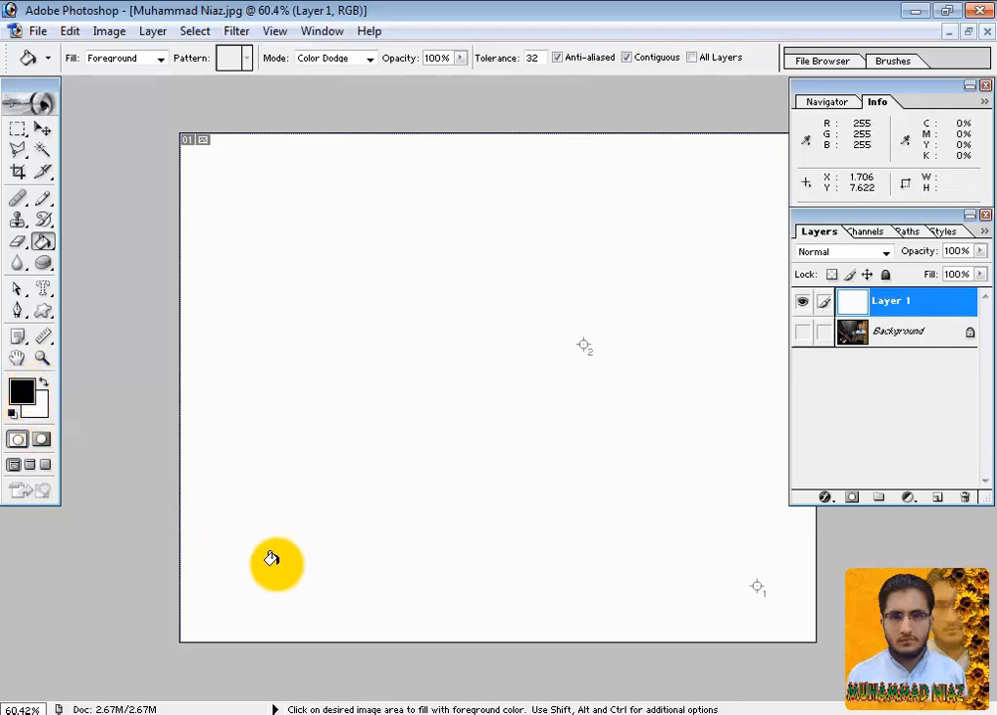
Show the Background layer, hide the white layer above it, and make the Background the active layer.
left_click(802, 332)
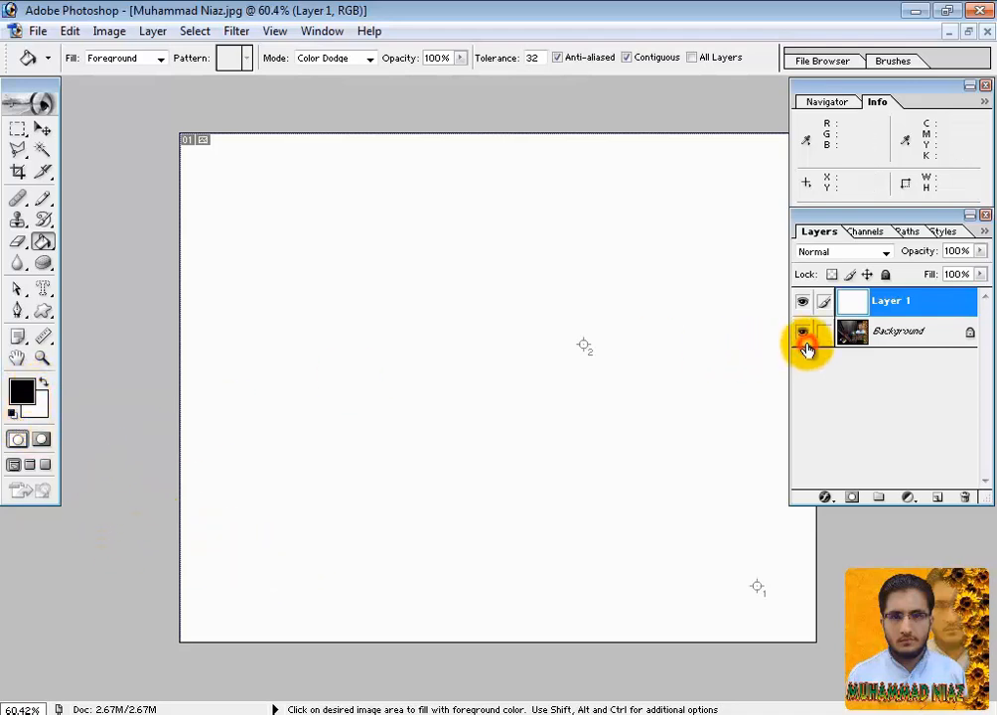
left_click(802, 301)
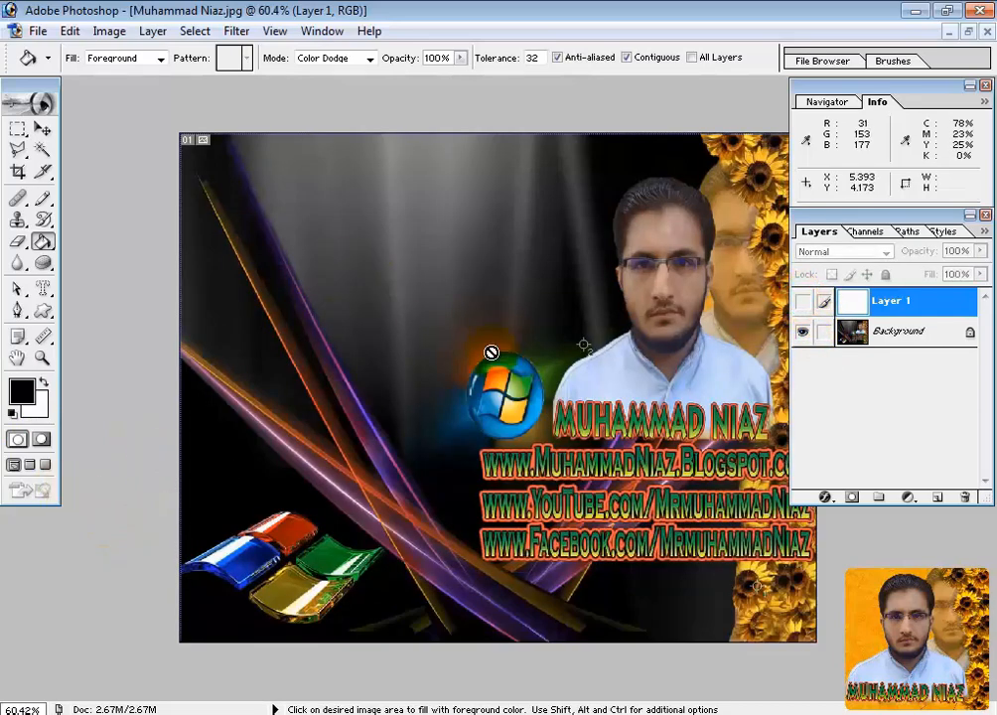
left_click(884, 331)
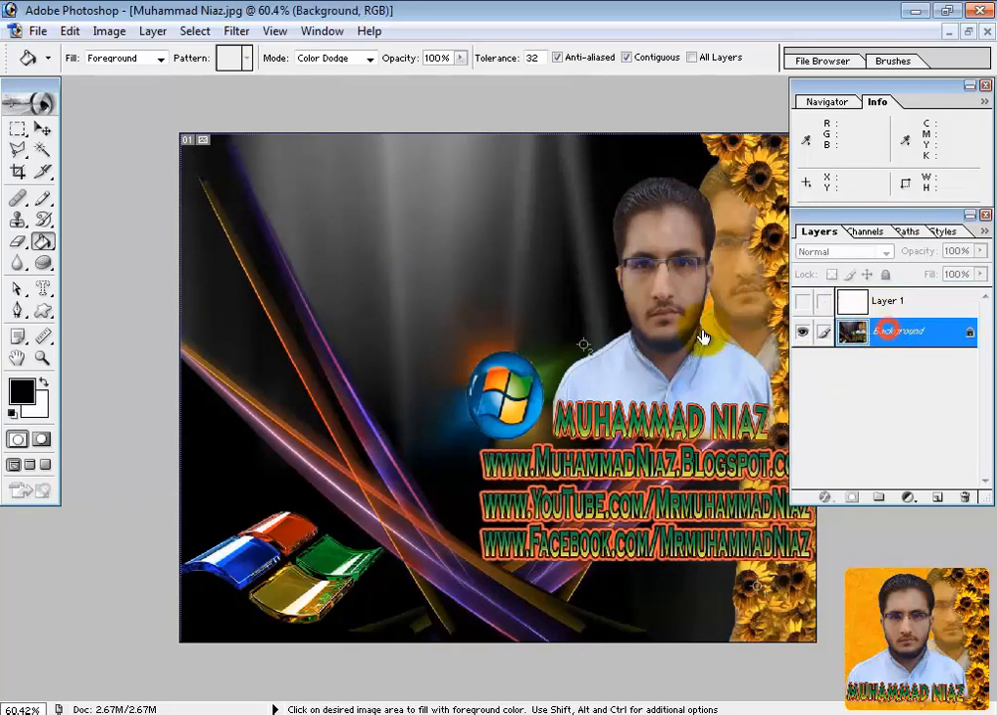
left_click(39, 439)
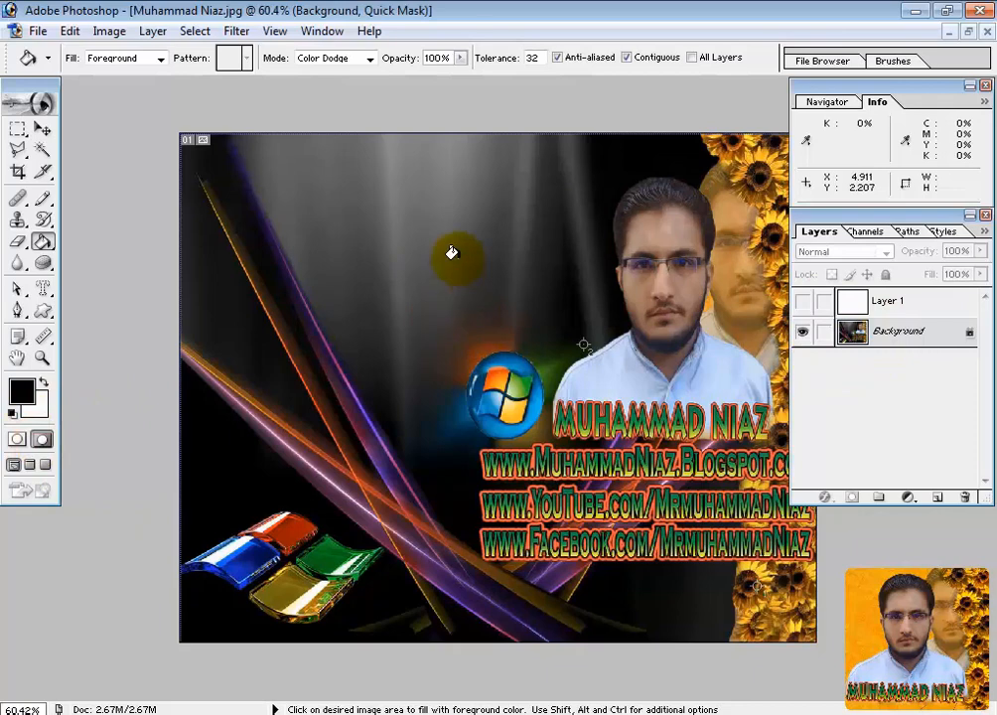
left_click(44, 220)
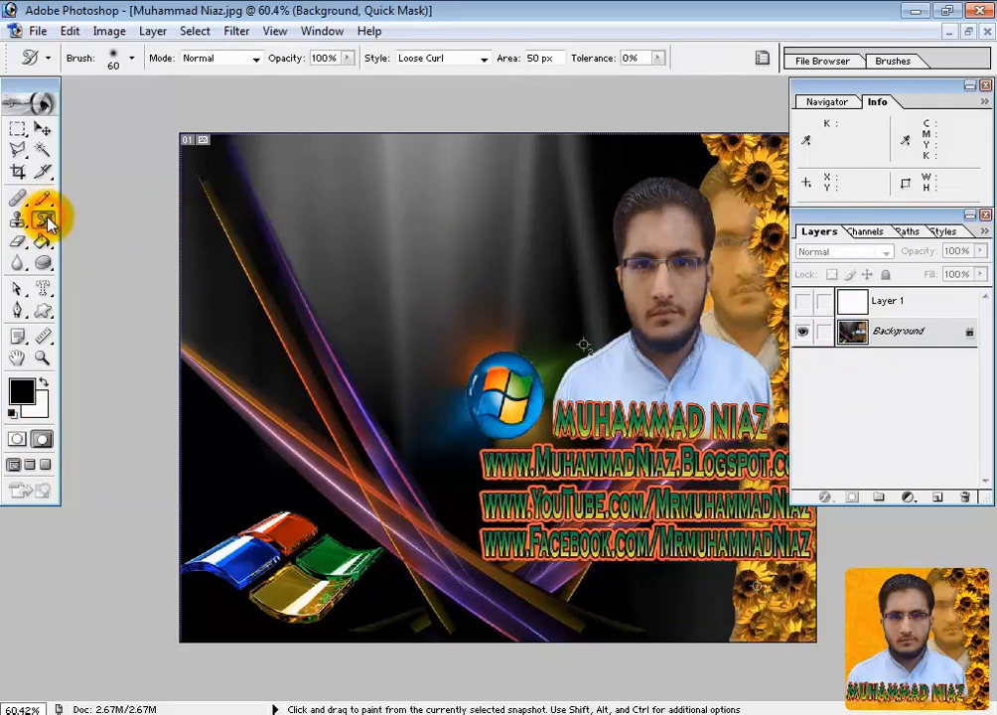
left_click(17, 439)
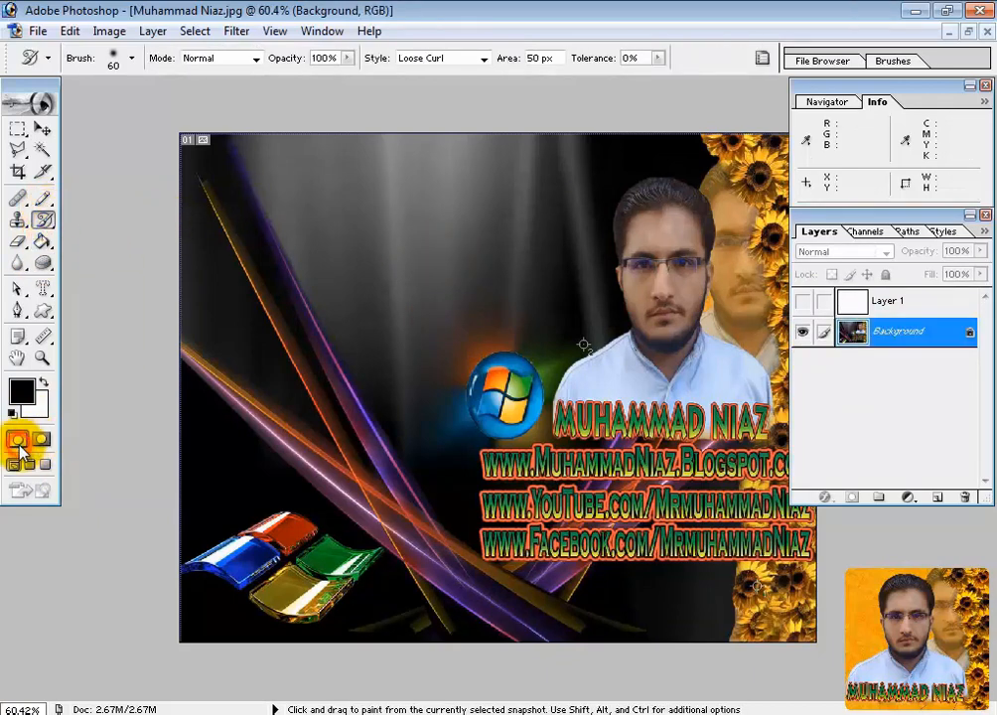
Paint two rows of grass shapes across the image in Quick Mask mode with the grass brush at size 200, and convert the mask to a selection.
left_click(41, 438)
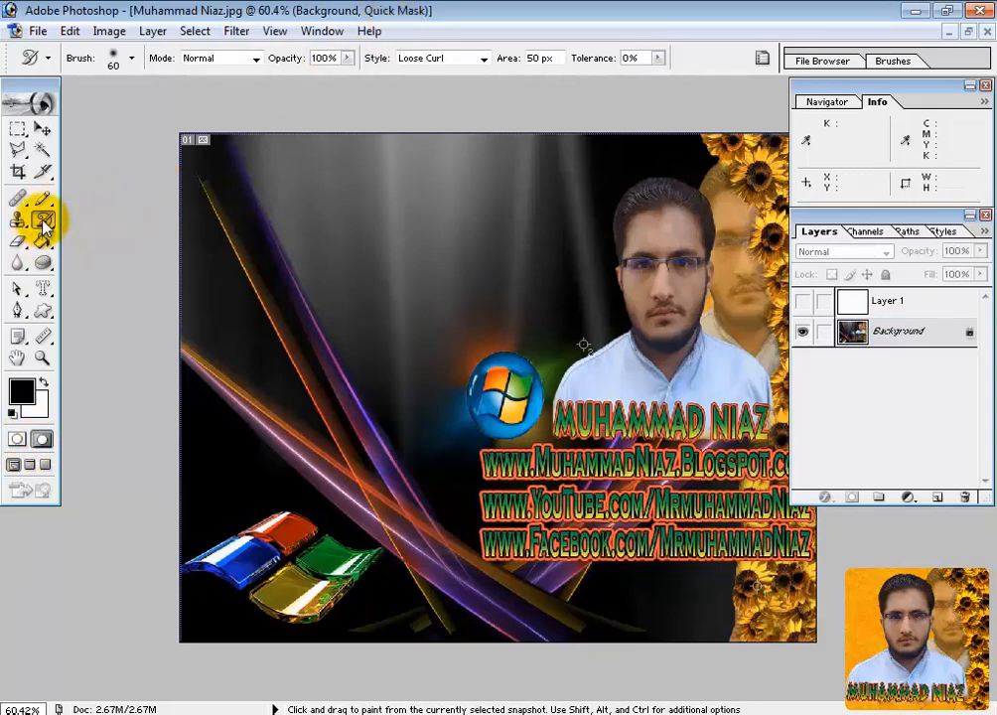
mouse_move(42, 198)
left_mouse_down()
mouse_move(106, 223)
mouse_move(107, 199)
left_mouse_up()
mouse_move(270, 221)
left_mouse_down()
mouse_move(278, 250)
mouse_move(299, 272)
mouse_move(584, 288)
mouse_move(531, 360)
mouse_move(290, 359)
mouse_move(239, 230)
mouse_move(210, 193)
left_mouse_up()
key("]")
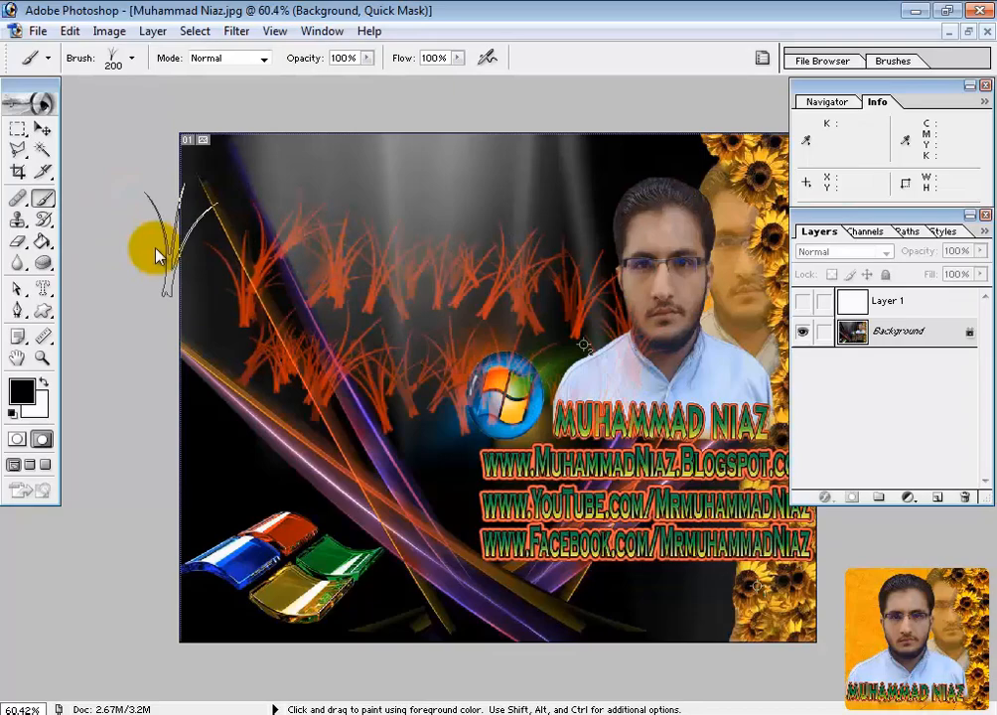
left_click(17, 441)
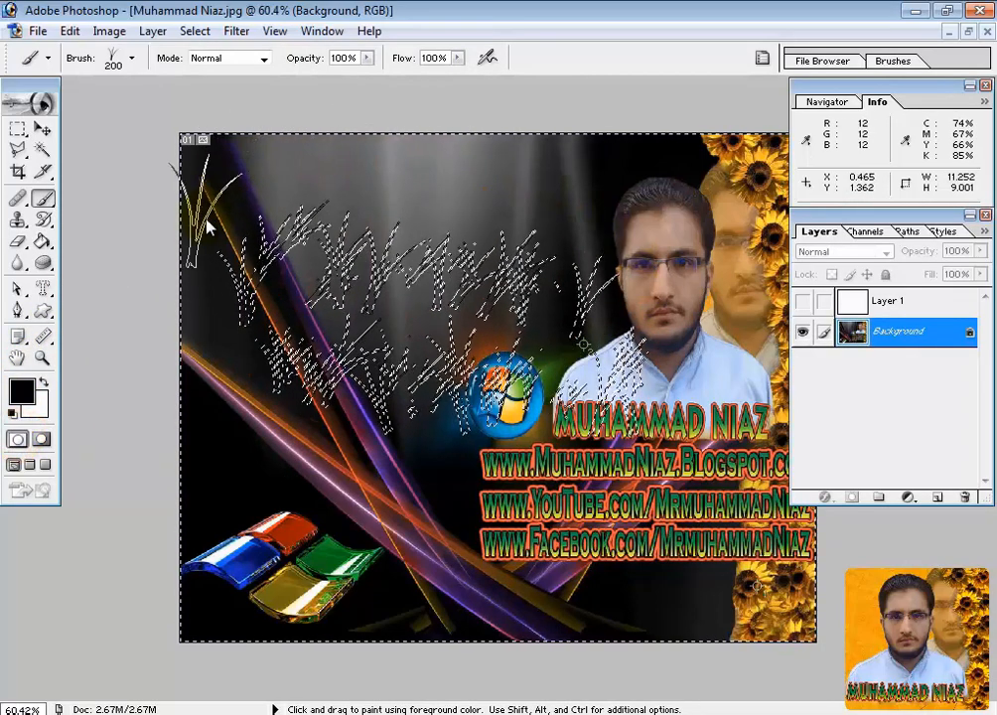
Fill the selected area around the grass shapes with black, refill it with white, and deselect.
key("alt+BackSpace")
left_click(285, 534)
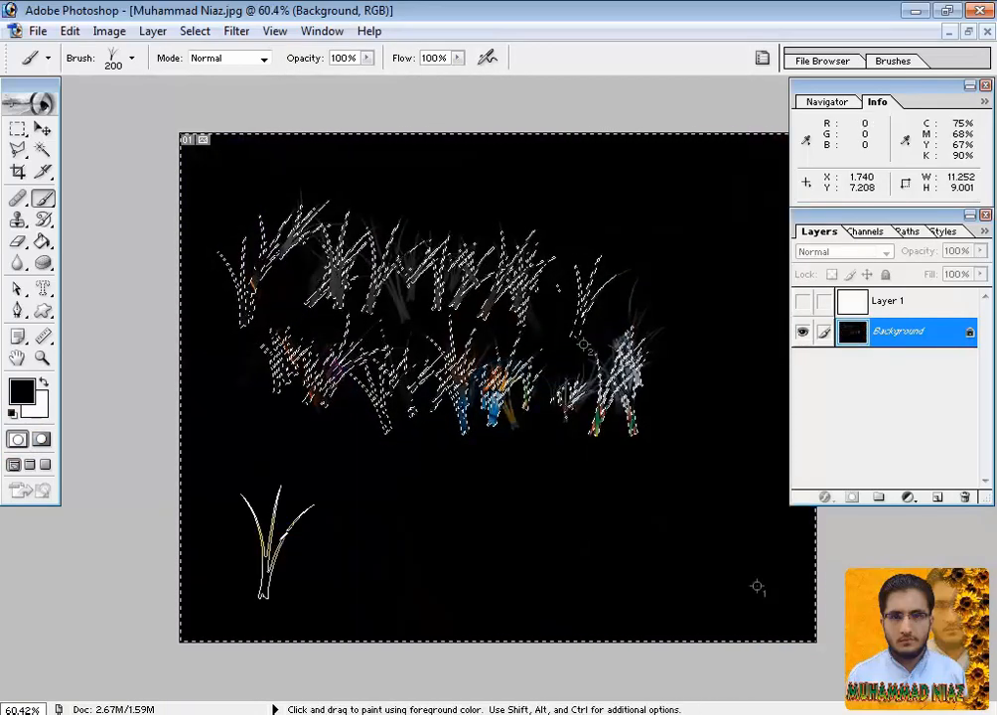
key("ctrl+BackSpace")
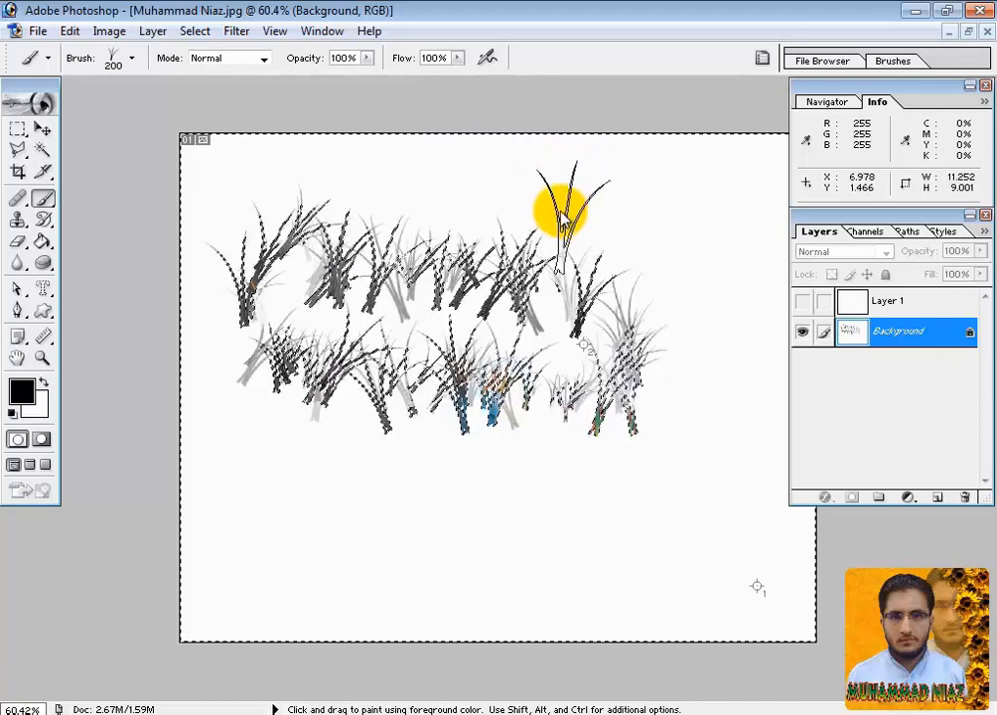
key("ctrl")
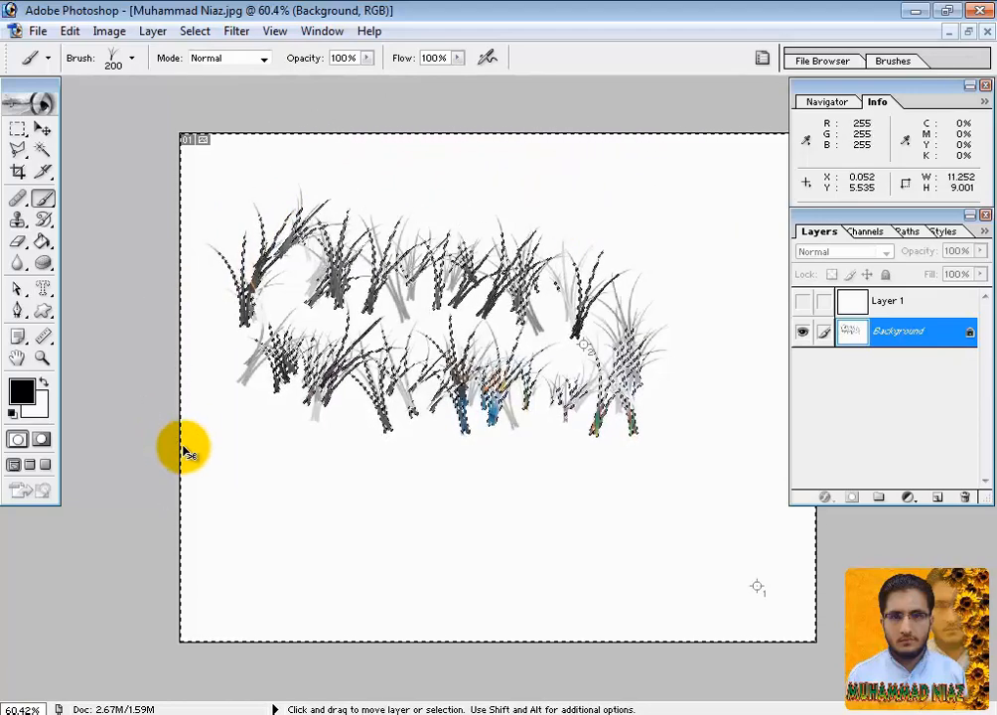
key("ctrl+d")
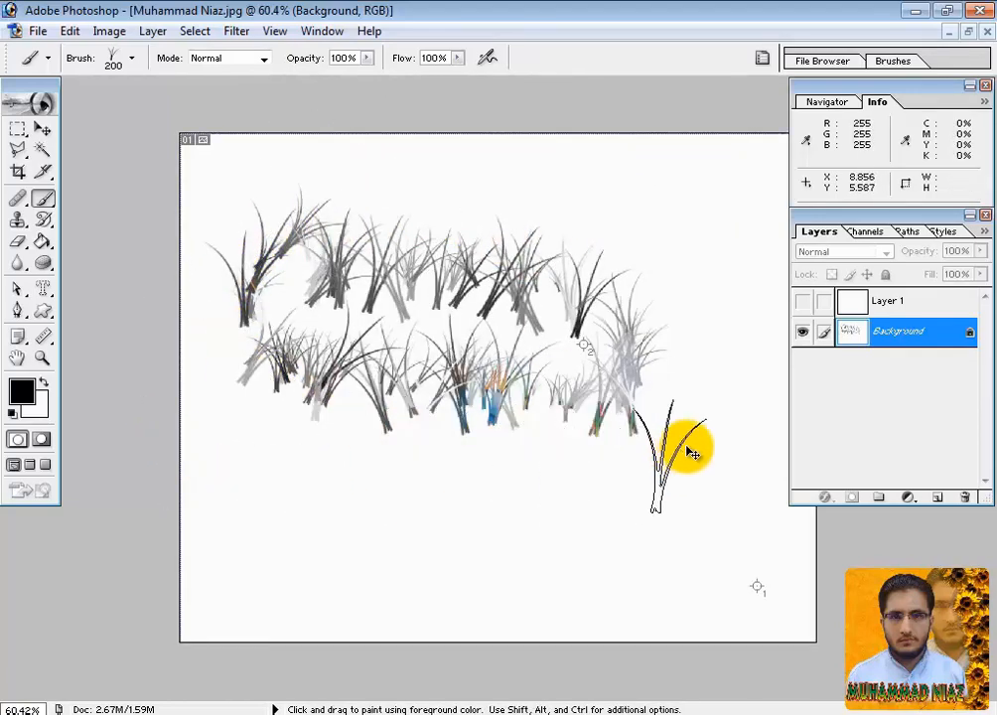
View the image in Full Screen Mode without the menu bar, hiding the toolbox and all palettes and bringing them back.
left_click(30, 465)
left_click(46, 465)
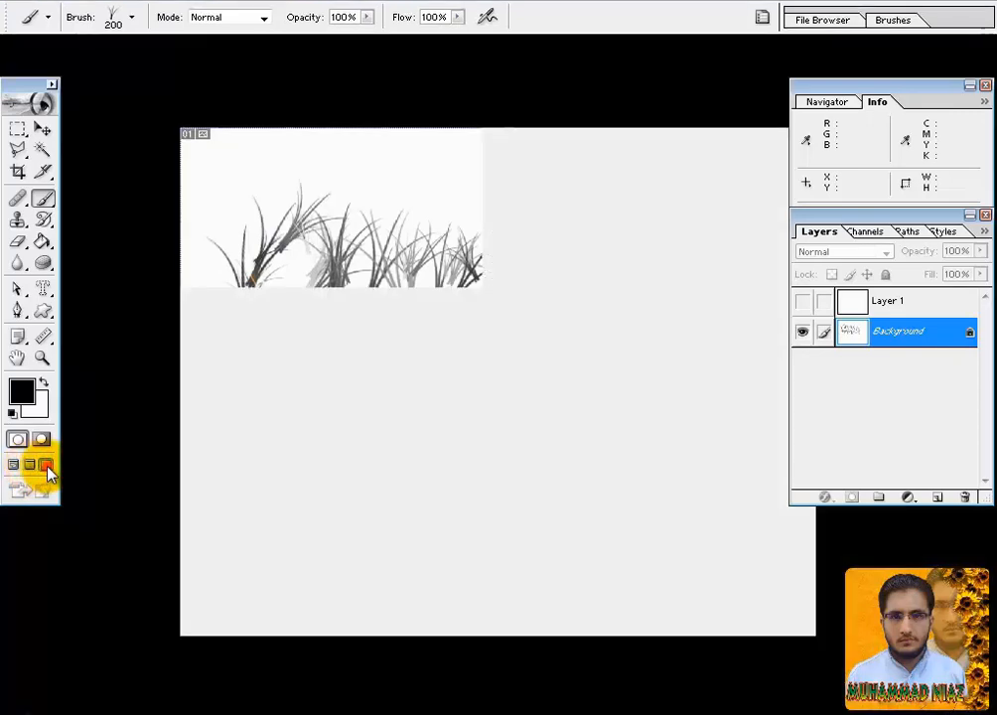
key("Tab")
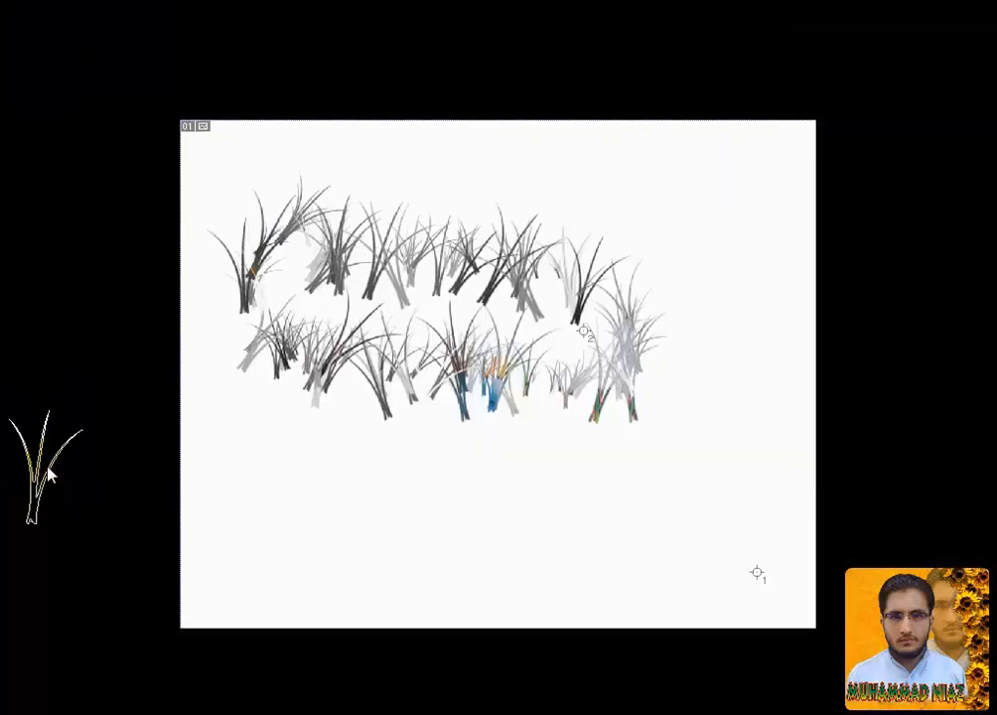
key("Tab")
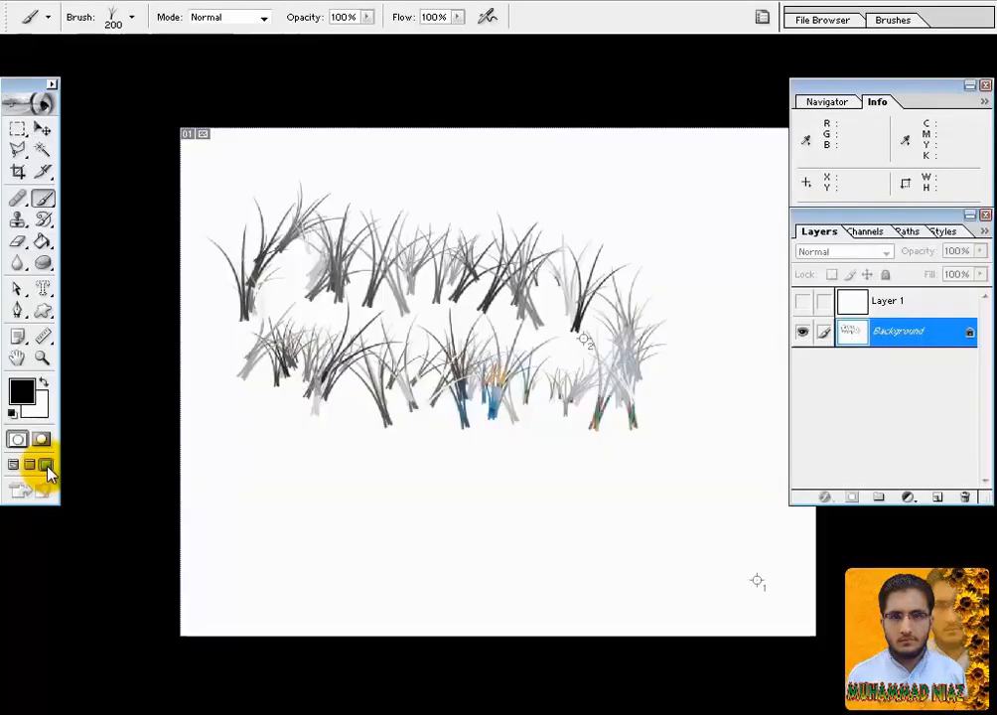
View the image in Full Screen Mode with Menu Bar, hiding the toolbox and palettes and showing them again.
left_click(30, 466)
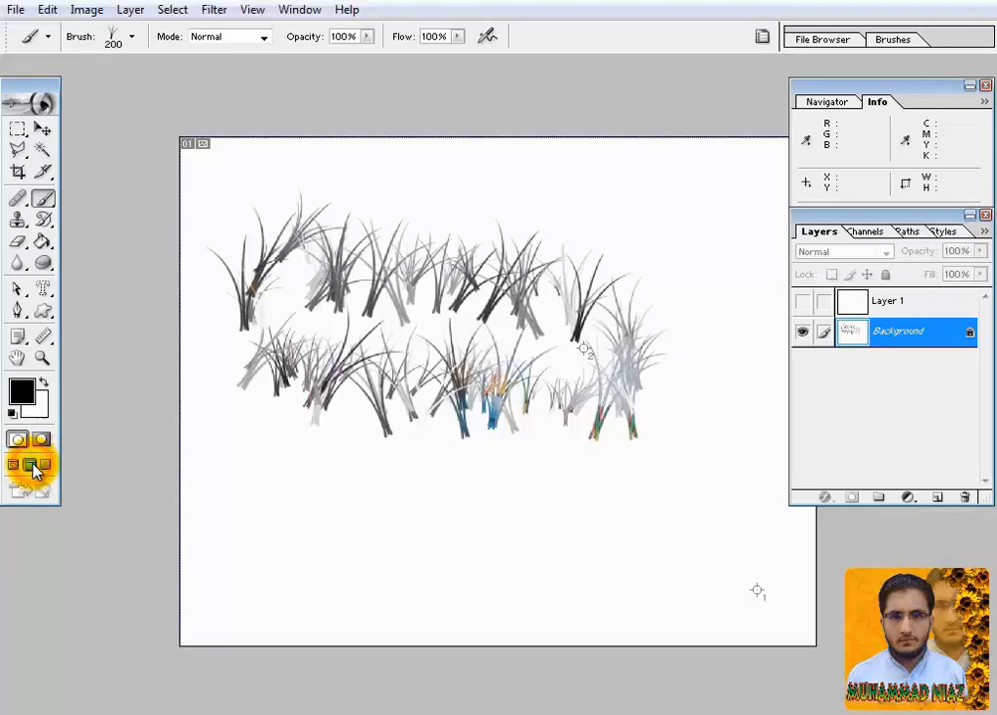
key("Tab")
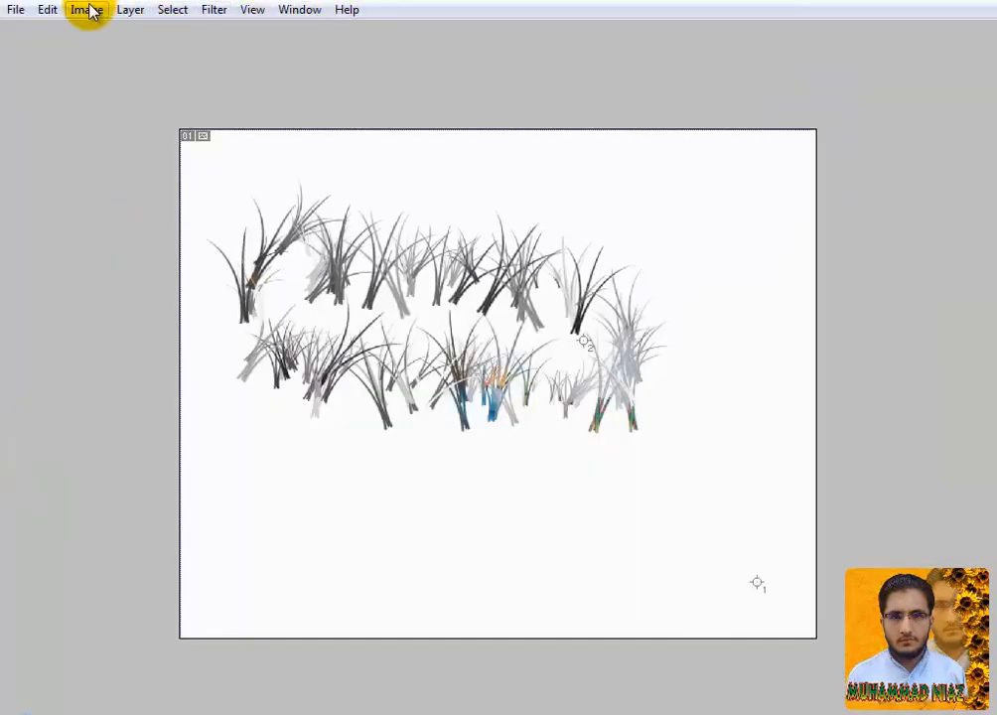
key("Tab")
Return the image to Standard Screen Mode, and hide and redisplay the toolbox and palettes around its window.
left_click(13, 464)
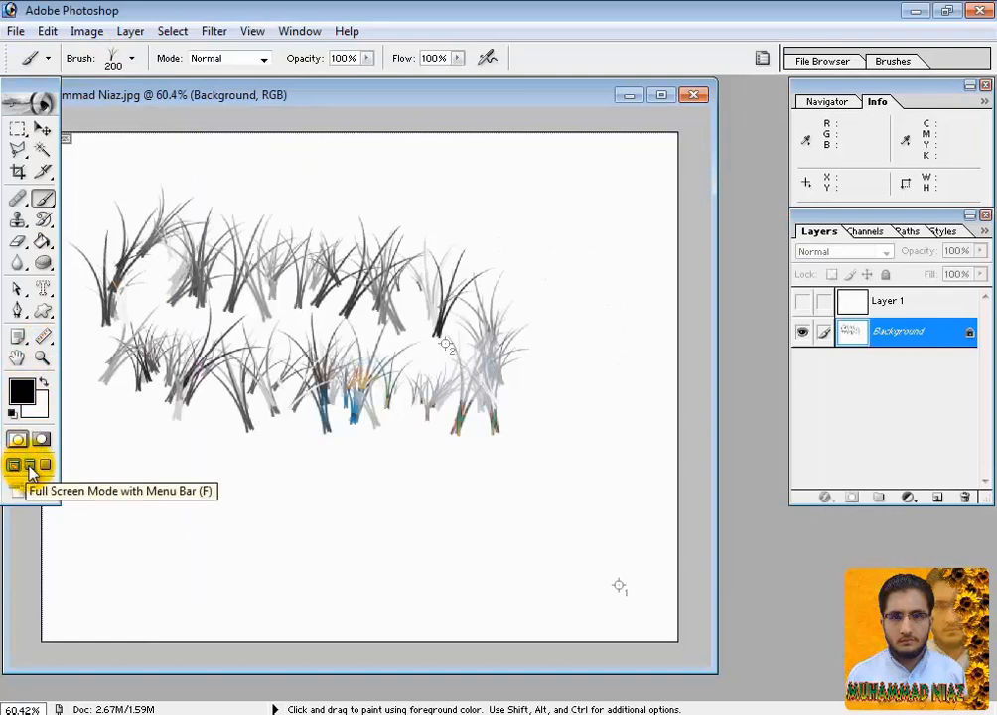
key("Tab")
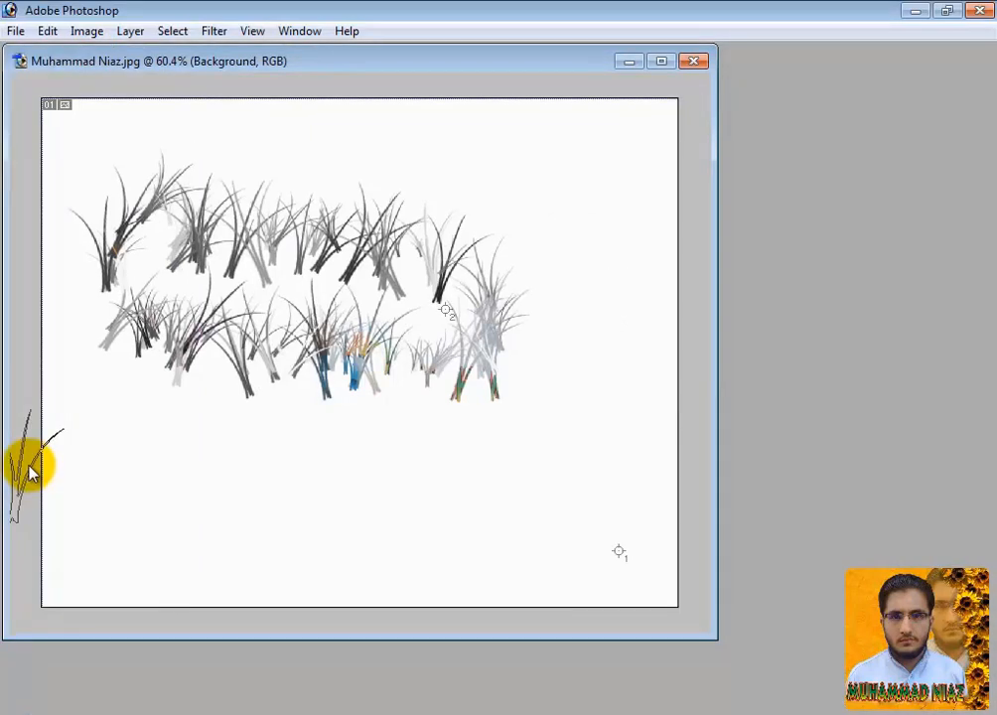
key("Tab")
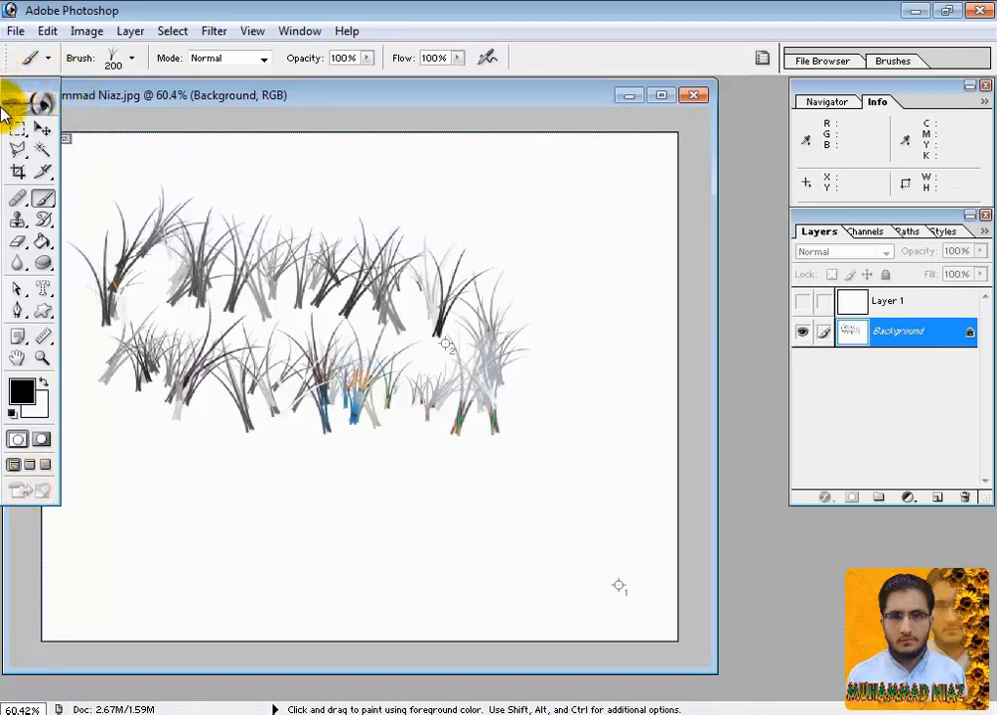
left_click_drag(48, 510, 107, 523)
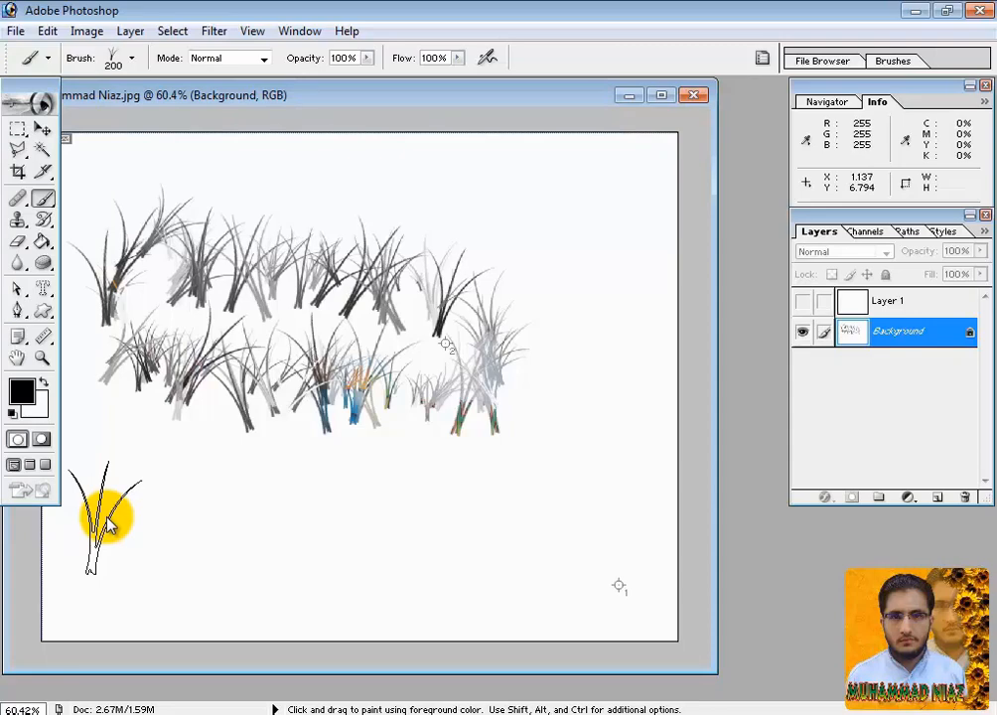
key("ctrl+z")
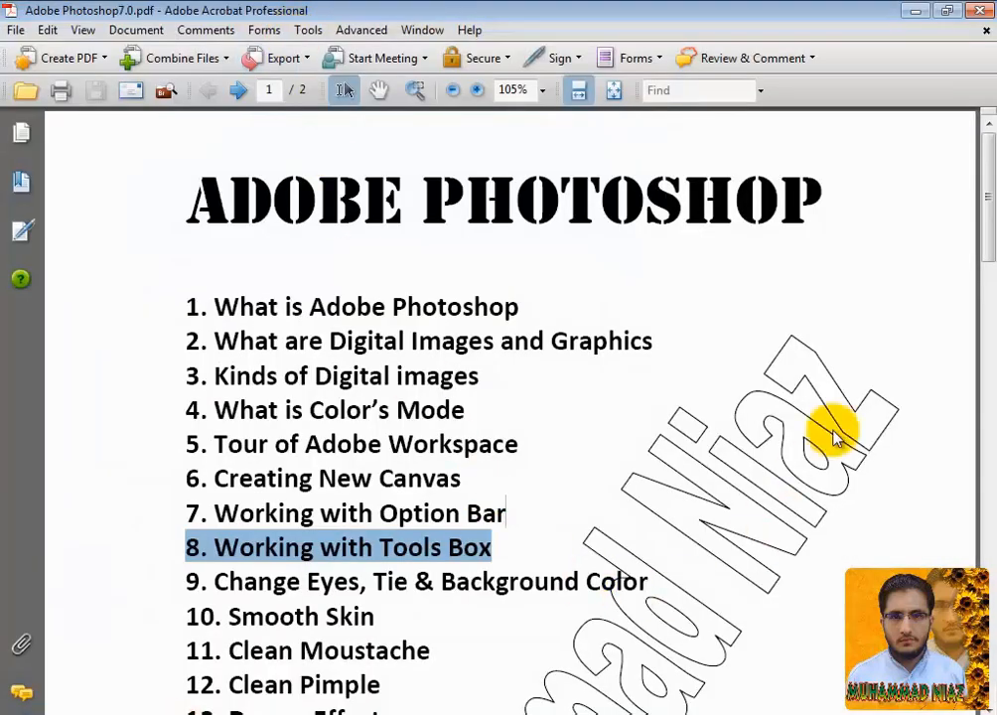
In Acrobat, highlight topic 9, "Change Eyes, Tie & Background Color", in the course outline of Adobe Photoshop7.0.pdf.
left_click_drag(986, 222, 946, 283)
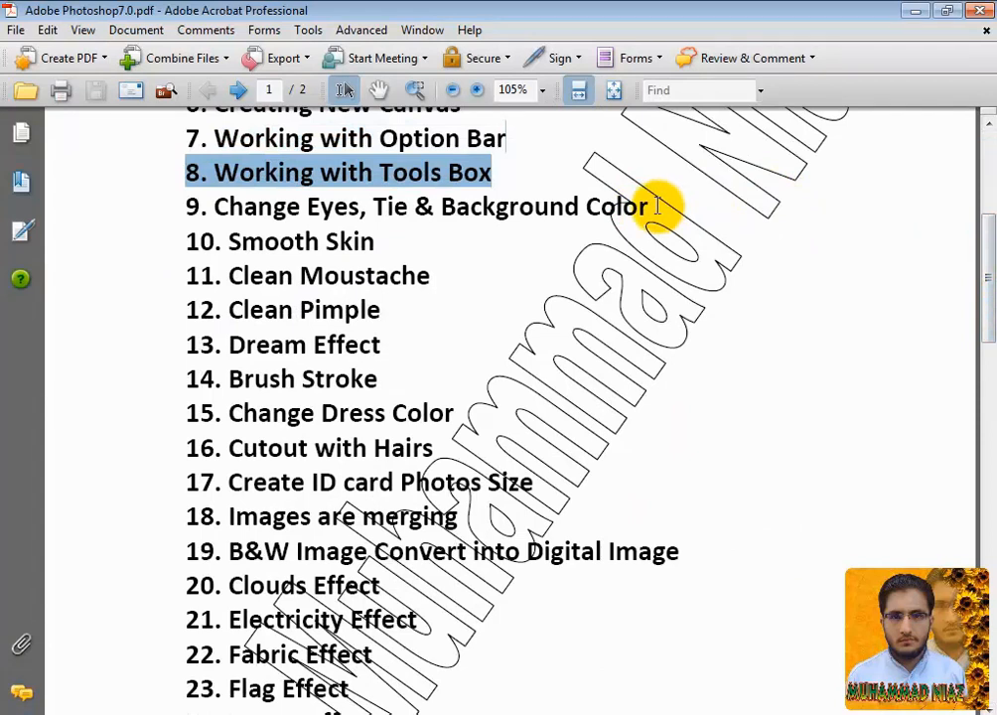
left_click_drag(656, 206, 214, 206)
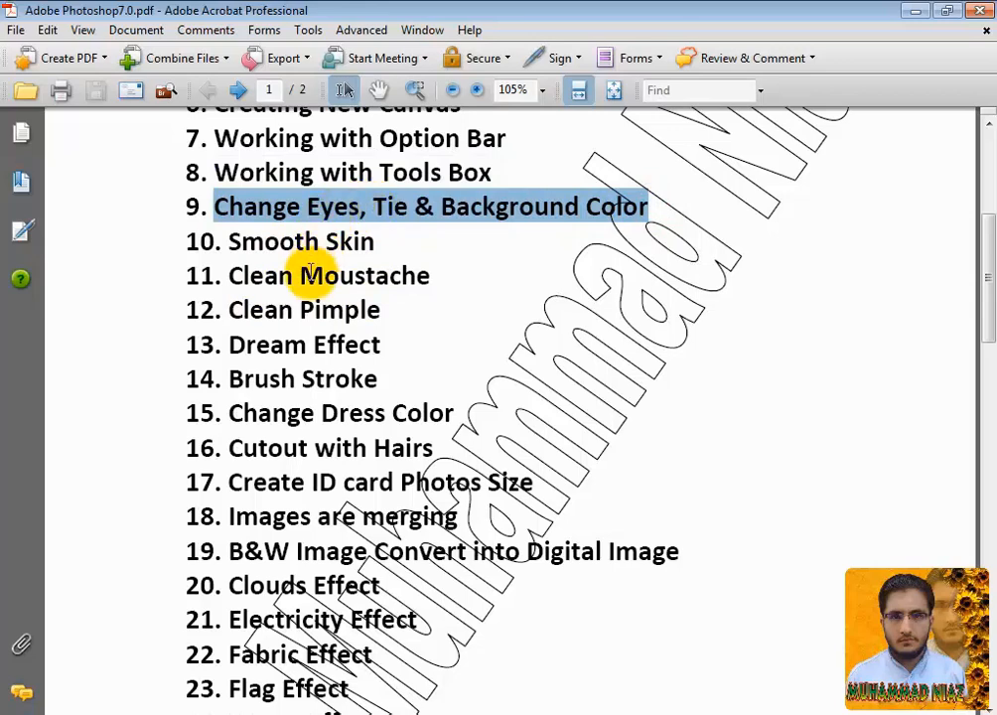
Switch to Photoshop, activate the Move tool, and return to the course outline PDF in Acrobat.
left_click(306, 713)
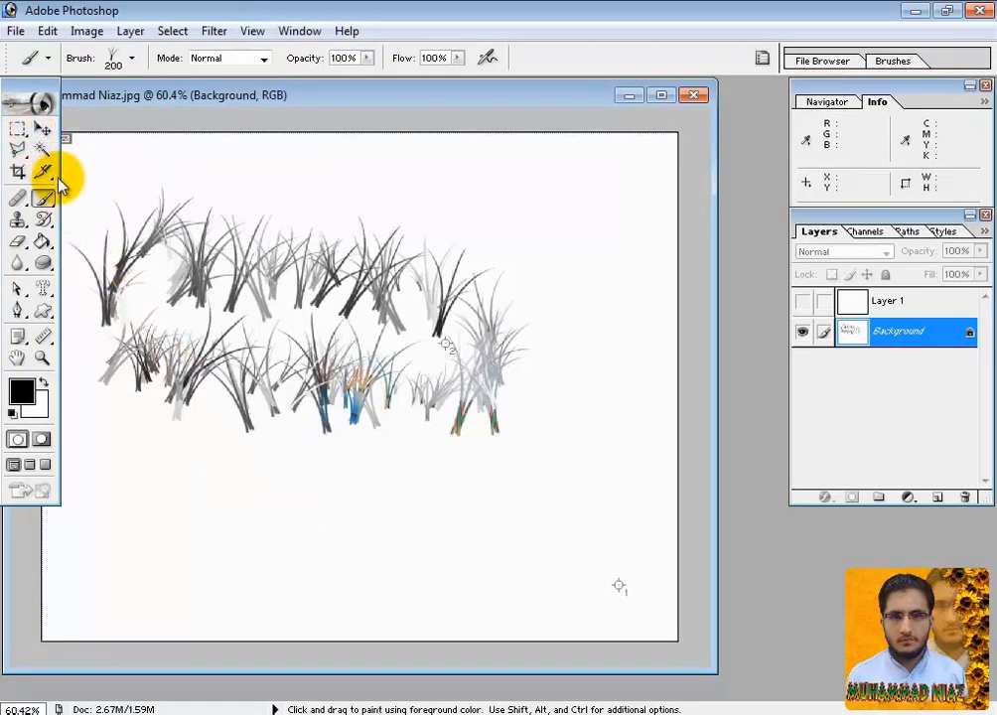
left_click(43, 130)
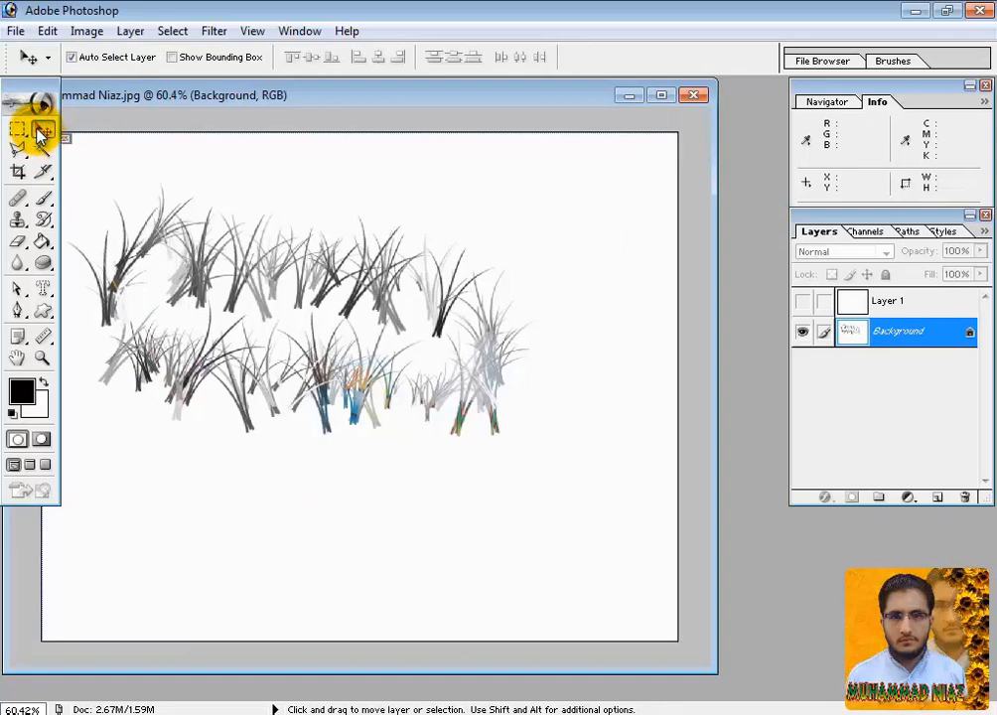
left_click(279, 714)
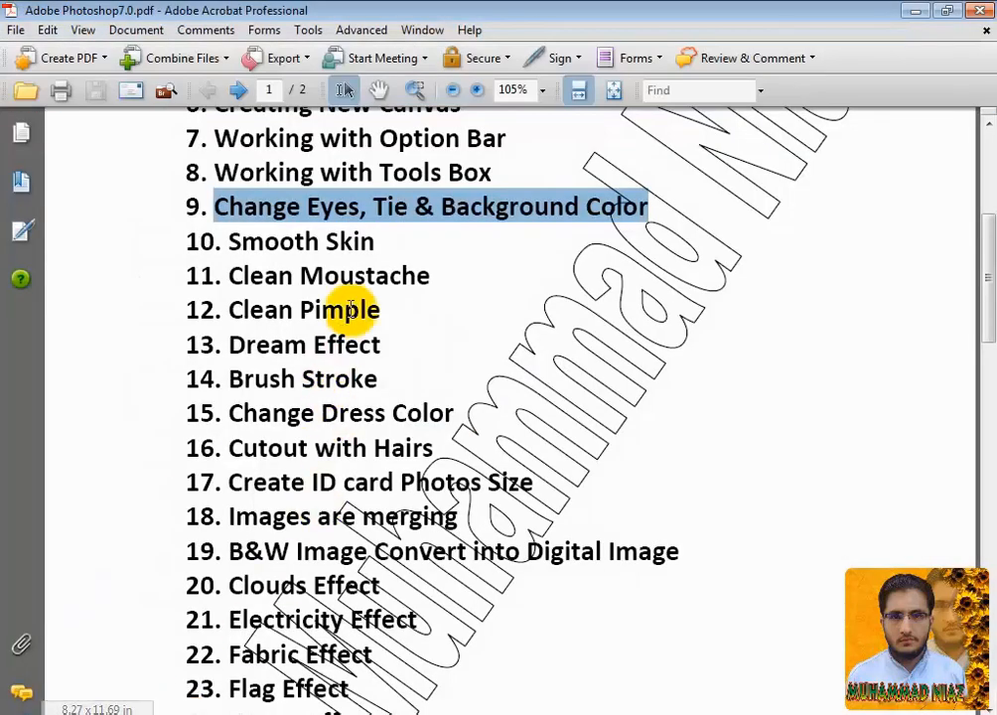